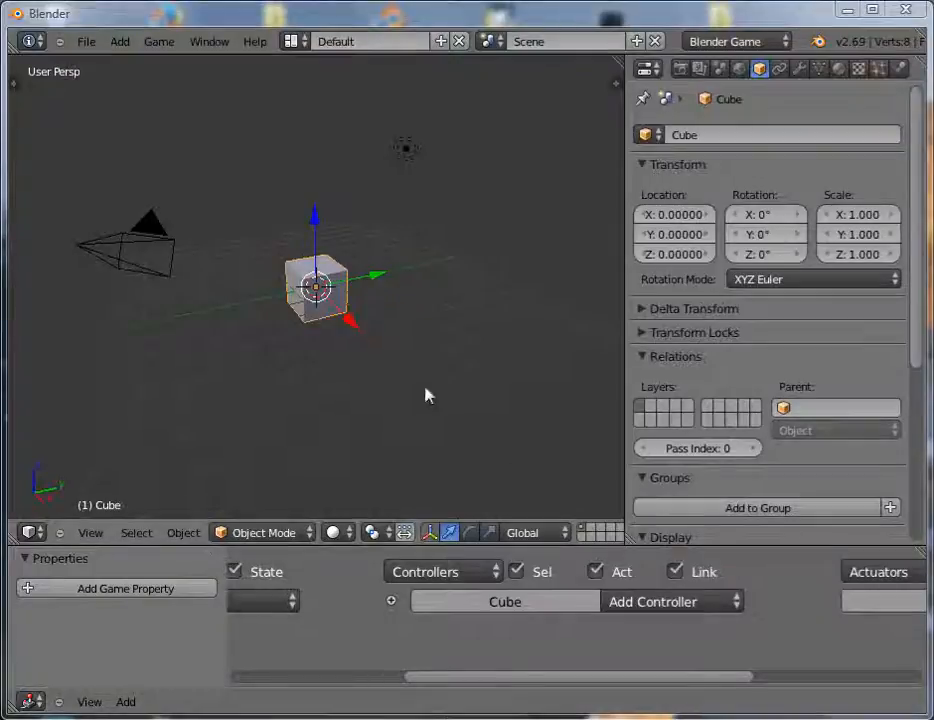
Switch to the second layer and add a Plain Axes empty at the origin.
middle_drag(296, 347, 497, 387)
key(2)
middle_drag(395, 297, 320, 374)
key(shift+a)
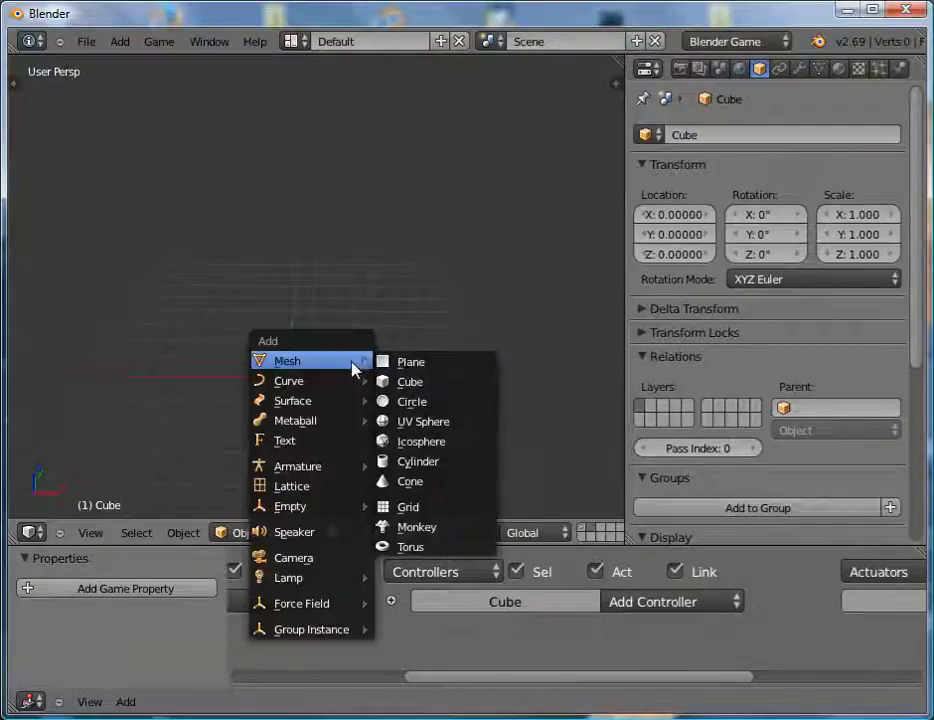
mouse_move(325, 509)
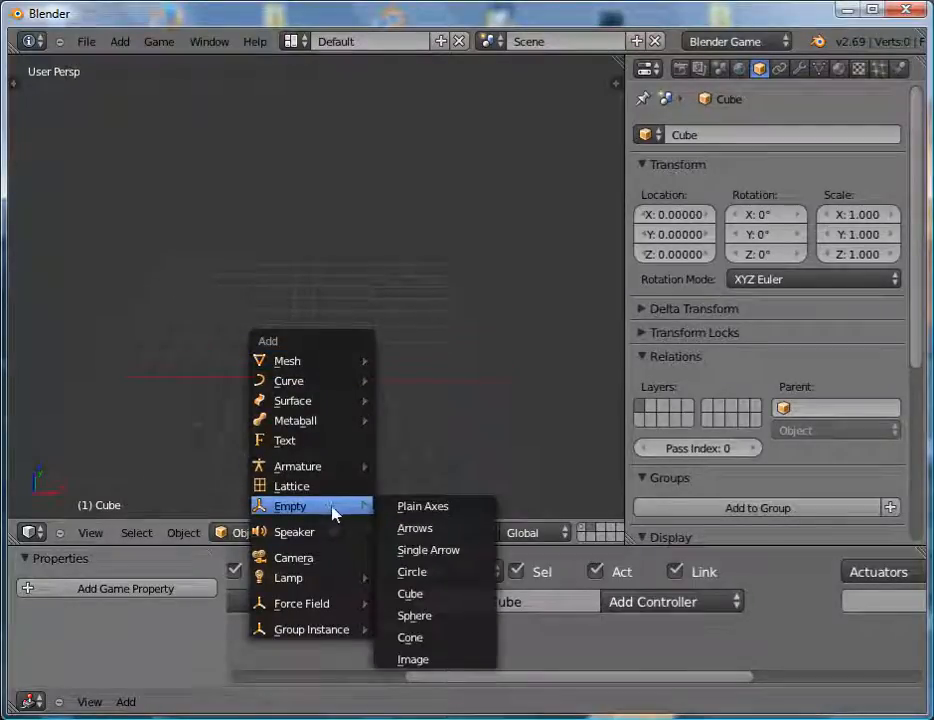
click(440, 507)
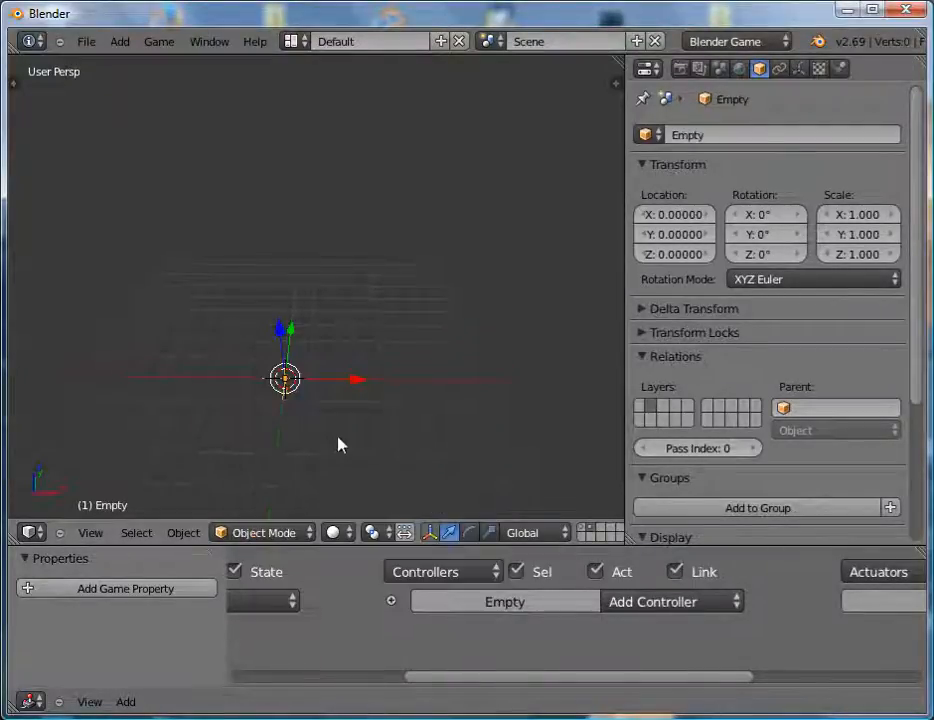
middle_drag(319, 389, 321, 371)
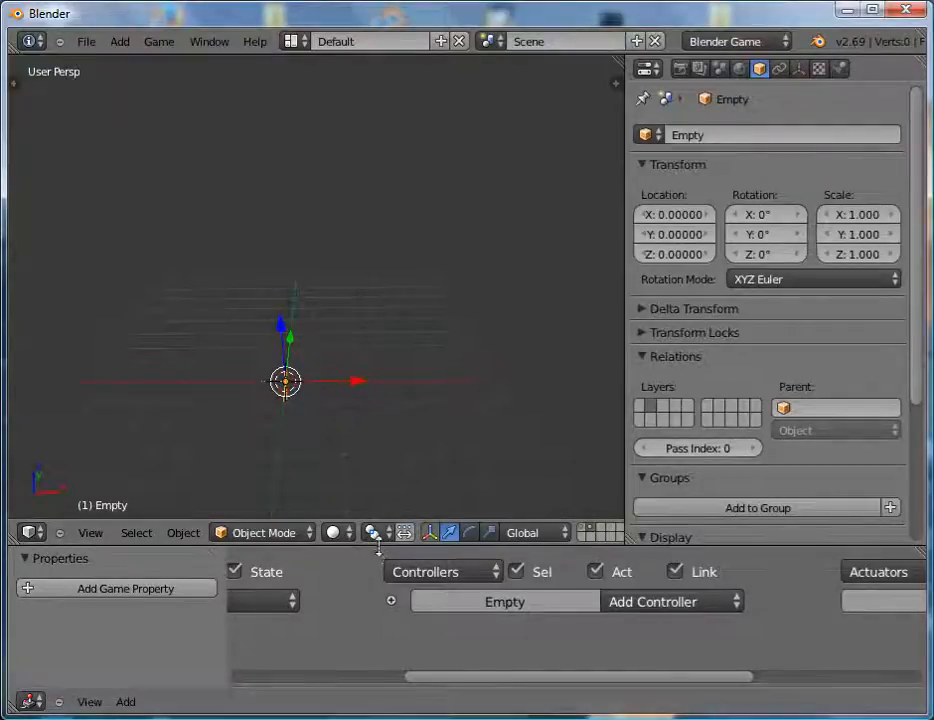
Enlarge the logic editor and its properties area, and add four game properties to the empty.
drag(385, 550, 365, 340)
click(145, 382)
click(145, 383)
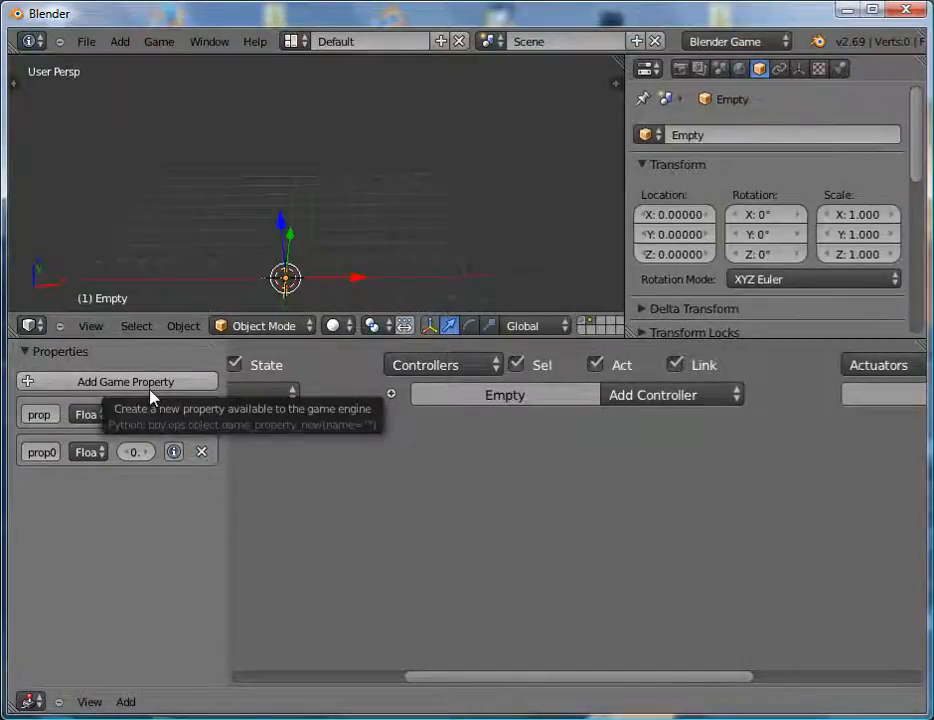
drag(224, 609, 428, 607)
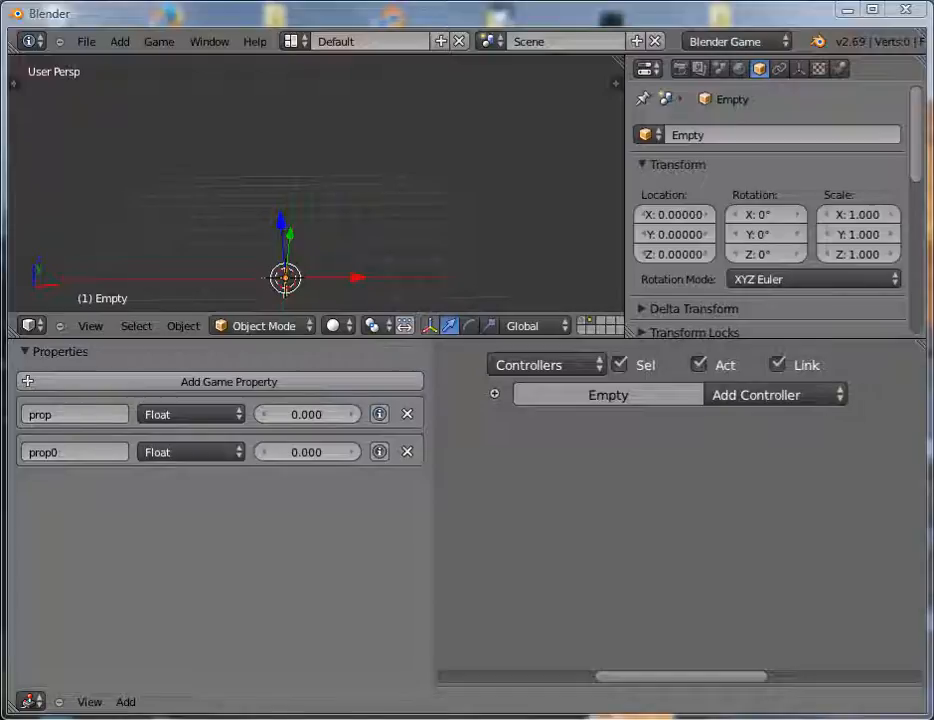
click(163, 386)
click(163, 386)
Rename the first three game properties size_x, size_y and size_z.
click(78, 416)
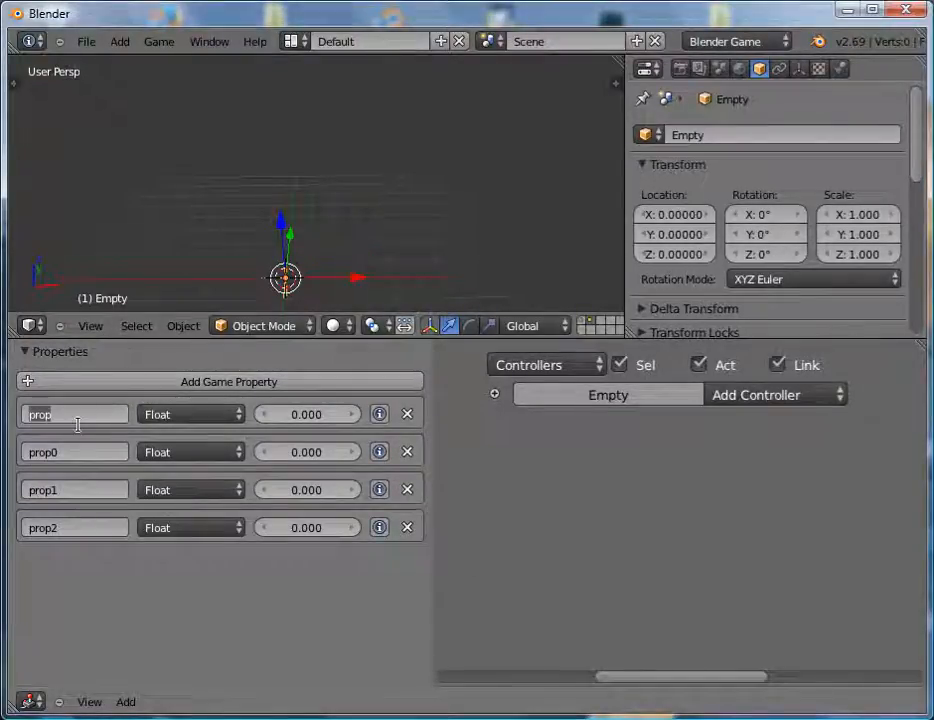
text(size_x)
key(Return)
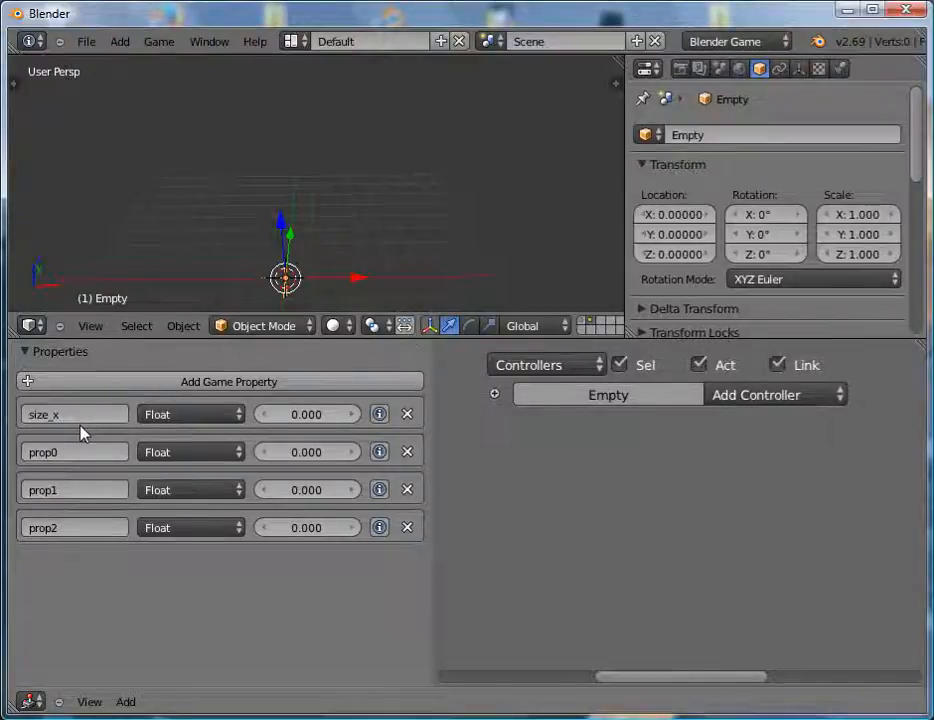
click(50, 452)
text(size_y)
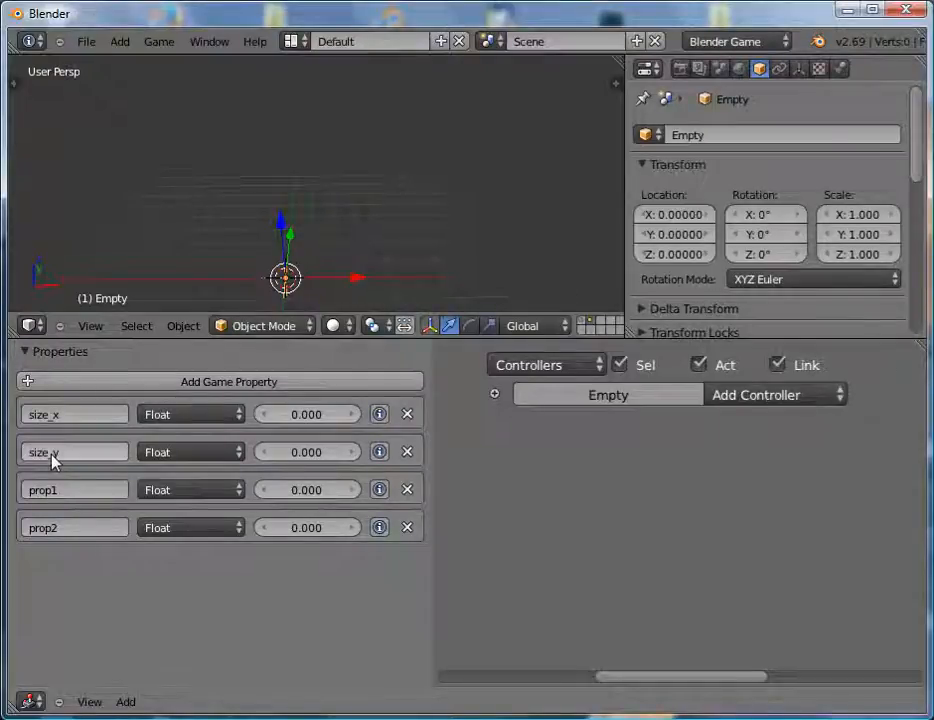
click(87, 481)
text(siz)
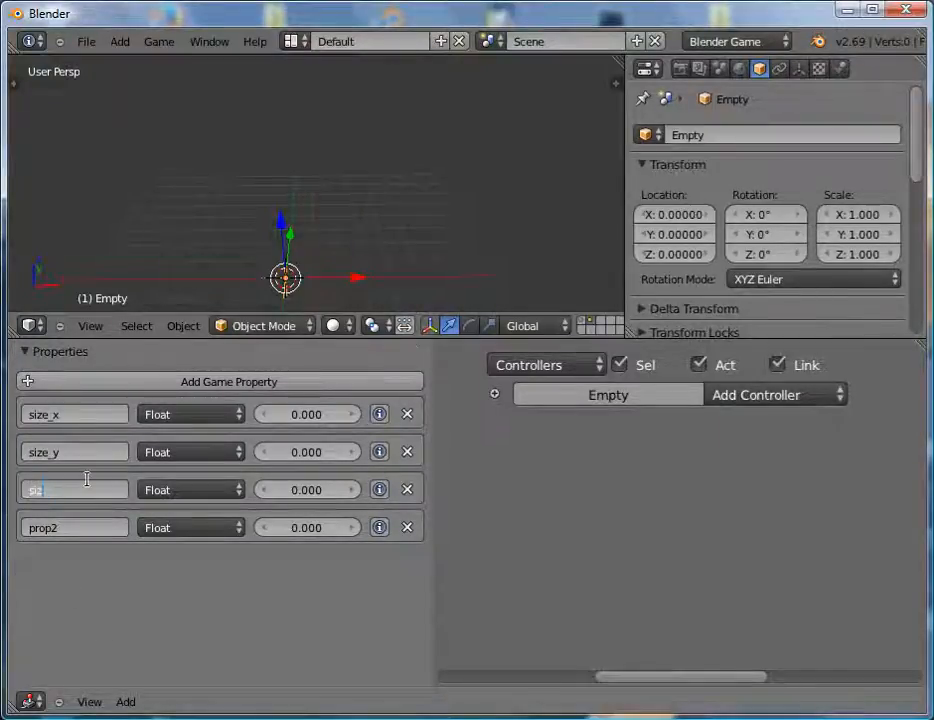
text(e_z)
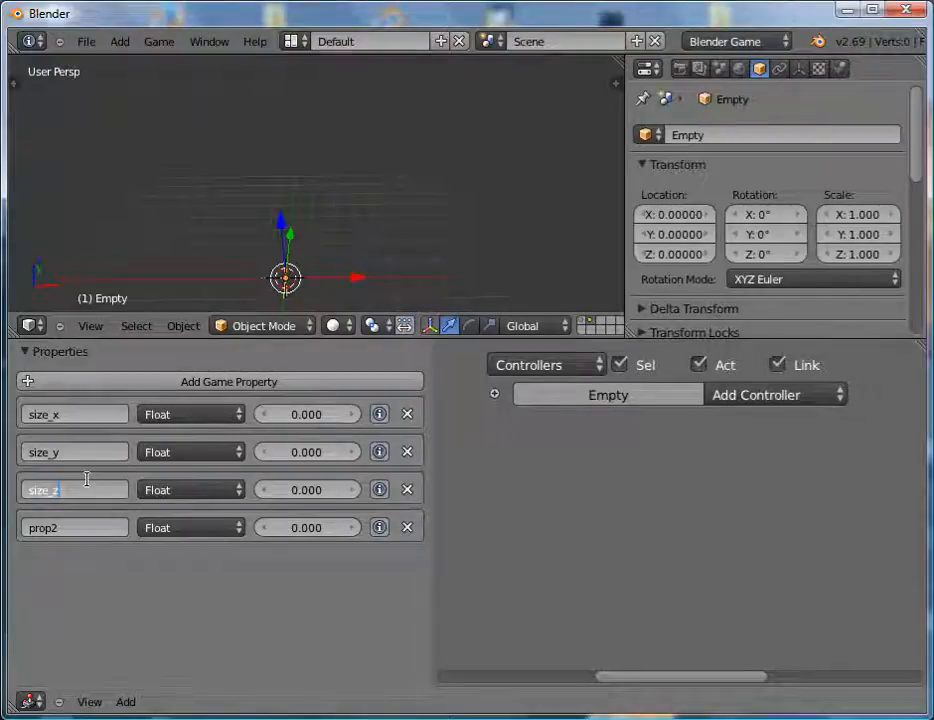
key(Return)
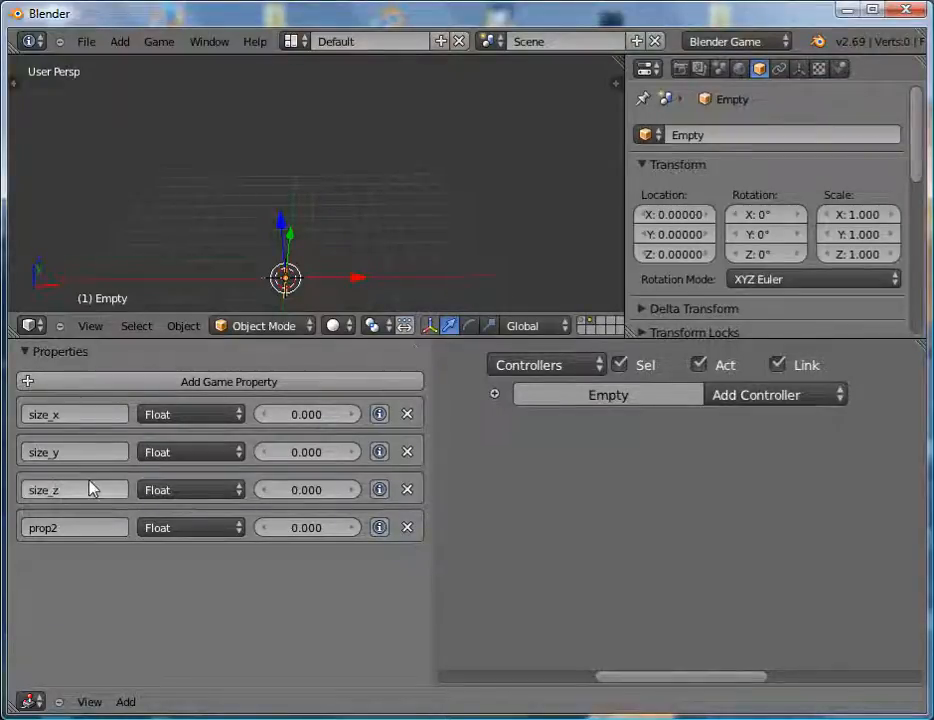
Rename the fourth game property grid_size and add a fifth one named grid_height.
click(63, 530)
text(gr)
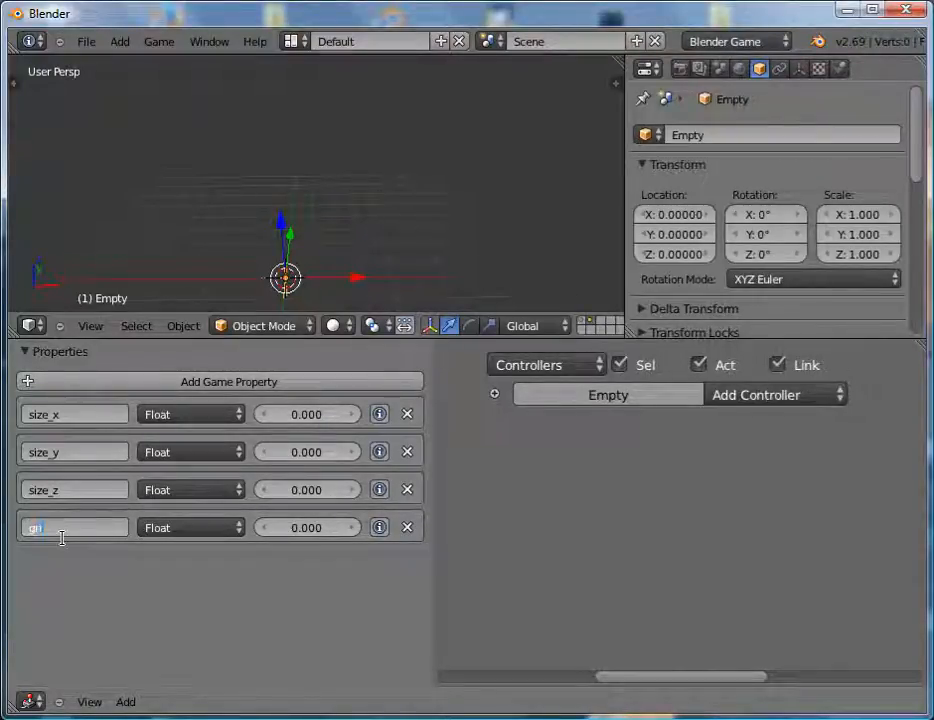
text(id_size)
key(Return)
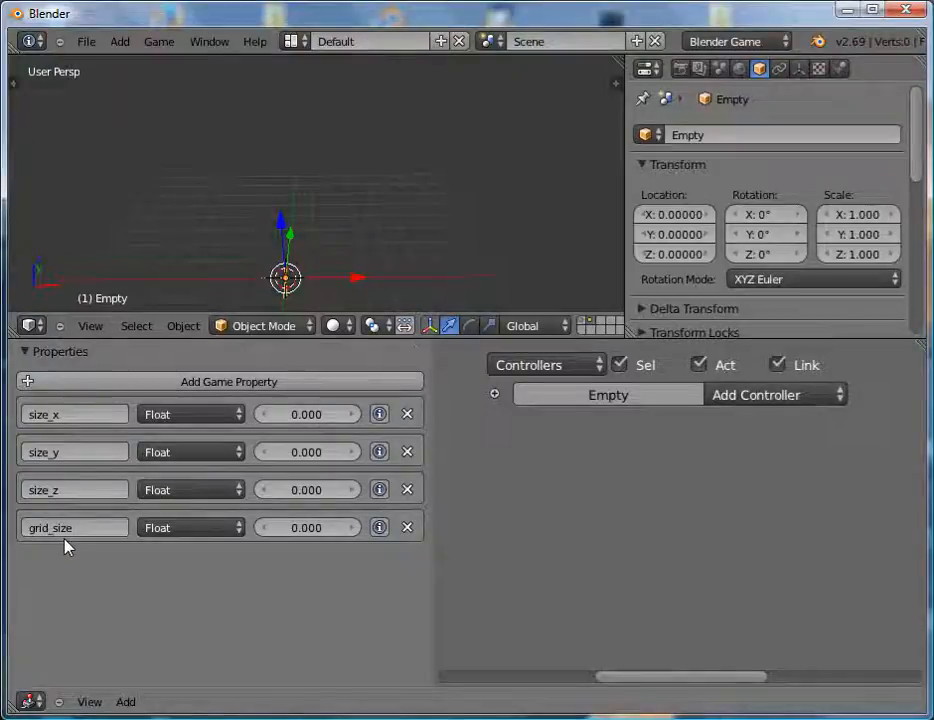
click(167, 382)
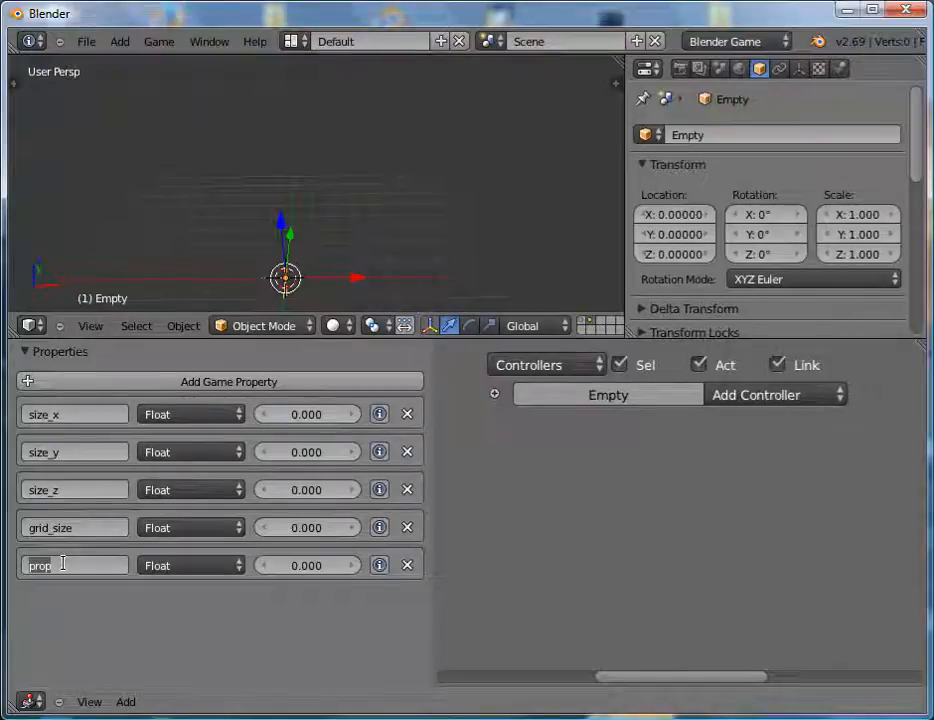
text(grid_heig)
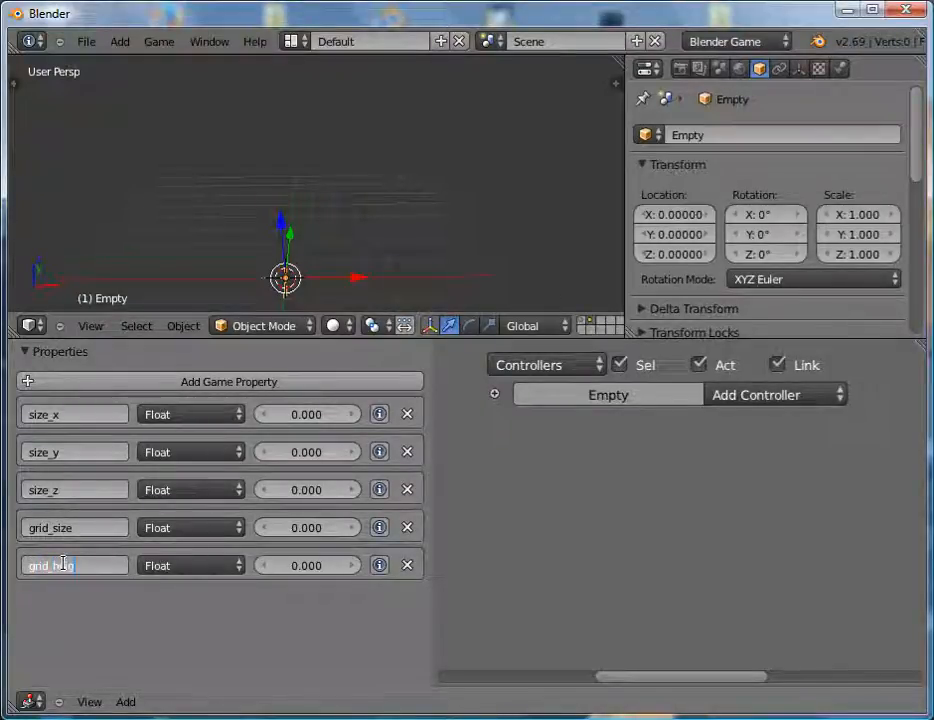
text(ht)
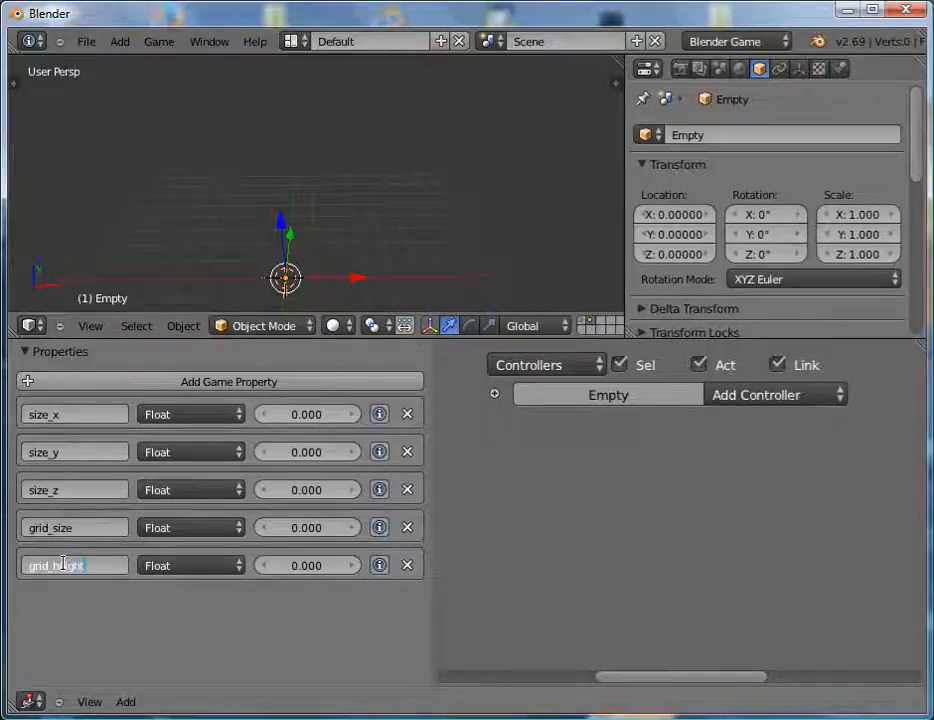
key(Return)
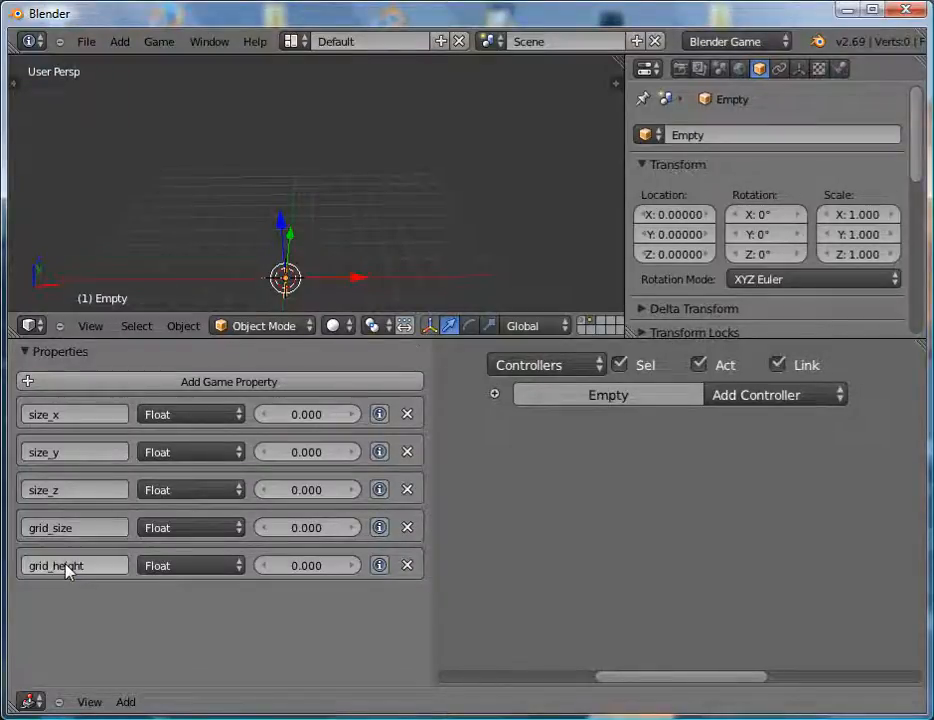
Change the type of the size_x, size_y and size_z properties to Integer.
click(203, 413)
click(210, 383)
click(202, 455)
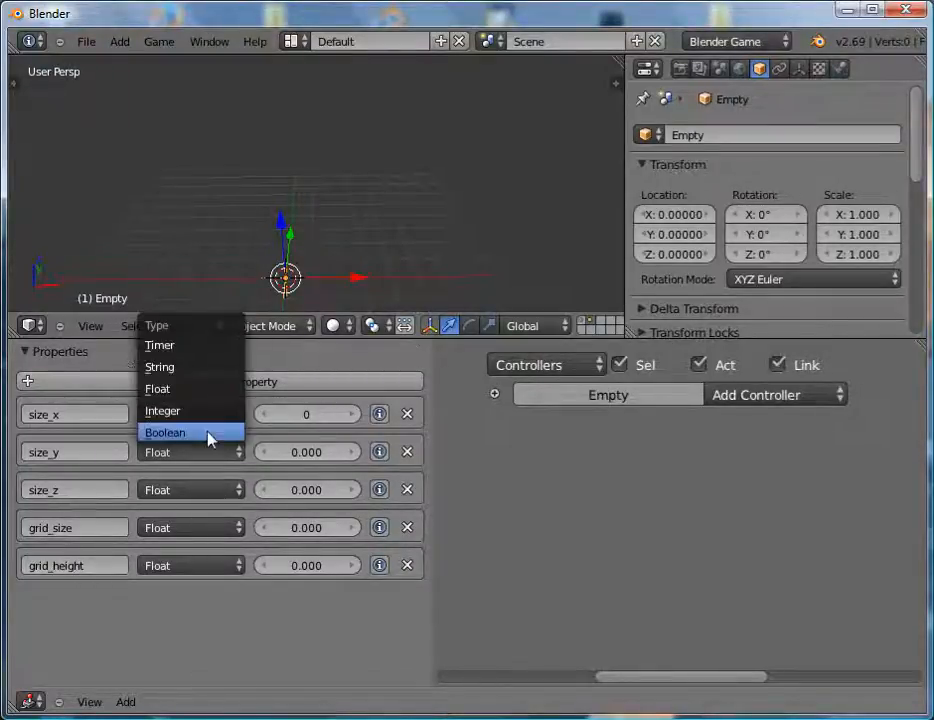
click(211, 411)
click(203, 490)
click(213, 444)
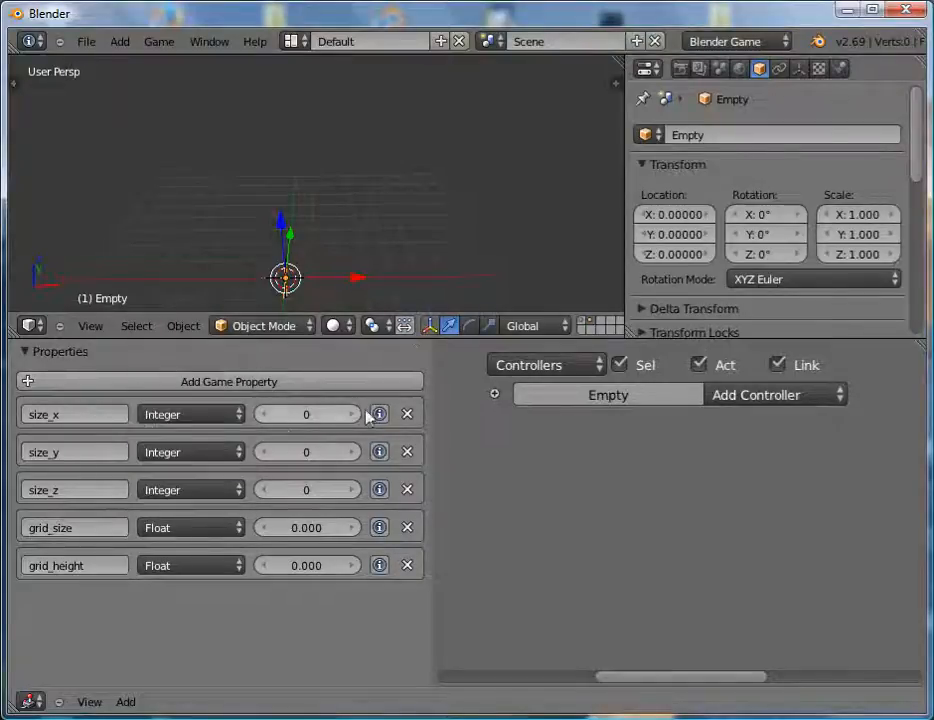
Set size_x to 10, size_y to 10 and size_z to 1.
click(306, 413)
text(10)
key(Return)
click(311, 452)
text(10)
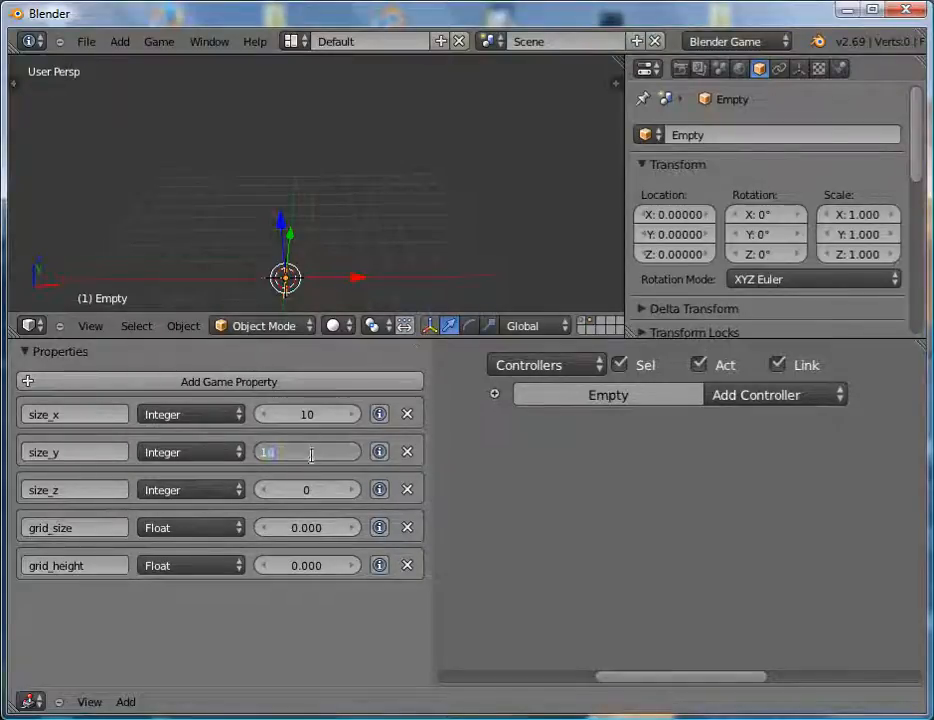
key(Return)
click(316, 489)
text(1)
key(Return)
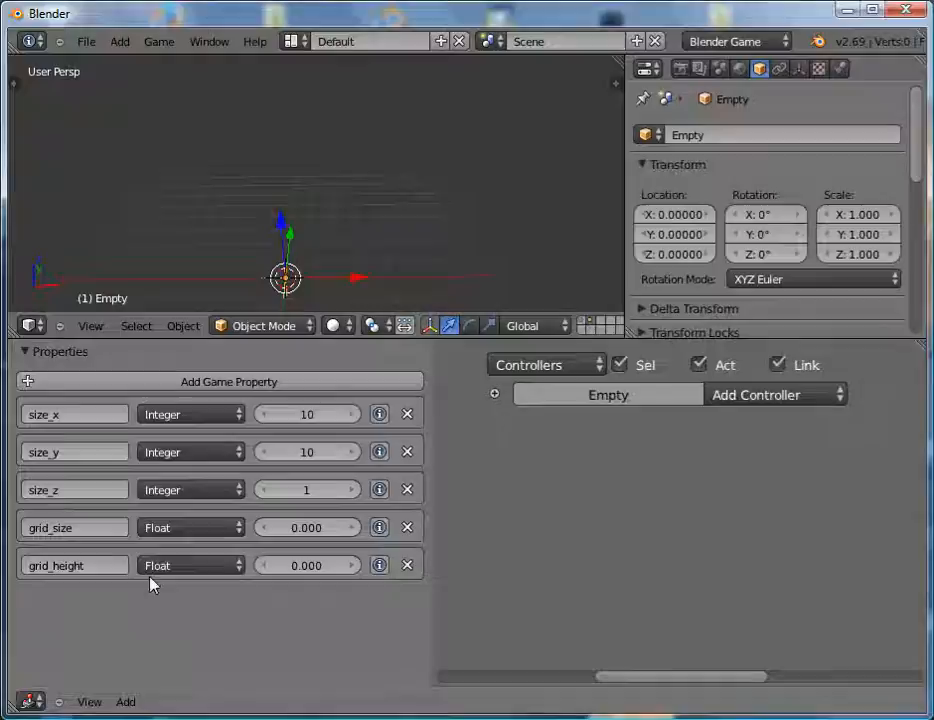
Set the grid_size property to 3 and the grid_height property to 10.
click(296, 527)
text(3)
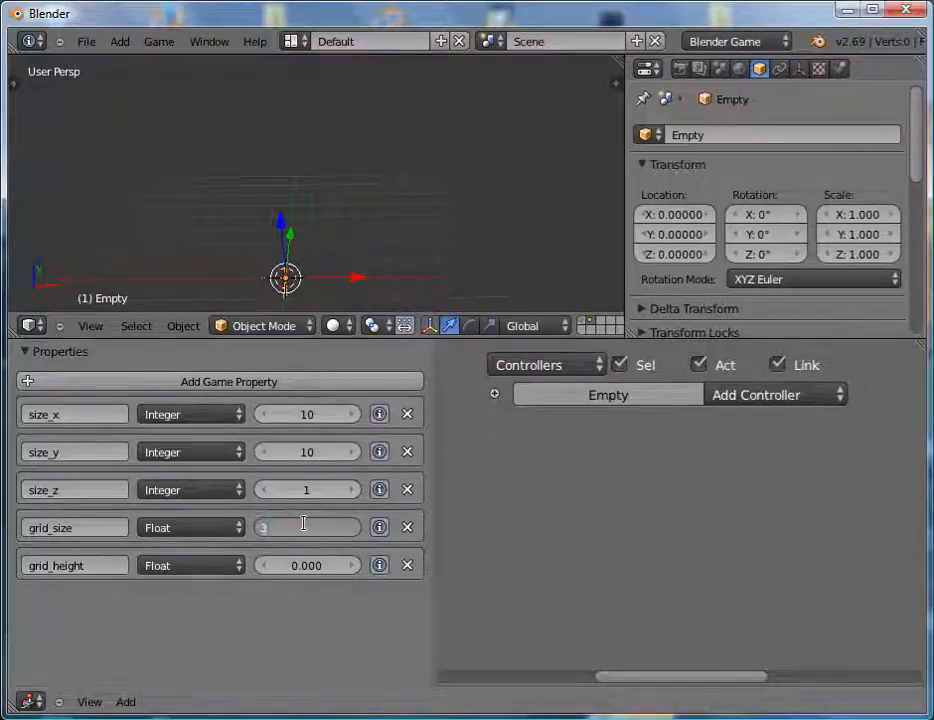
key(Return)
click(308, 566)
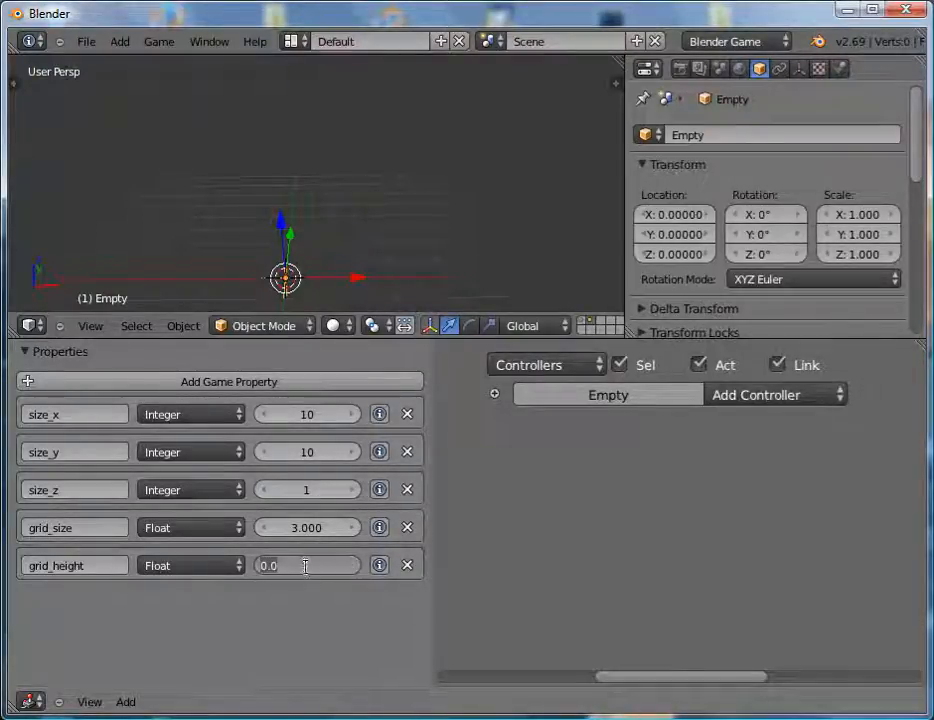
text(10)
key(Return)
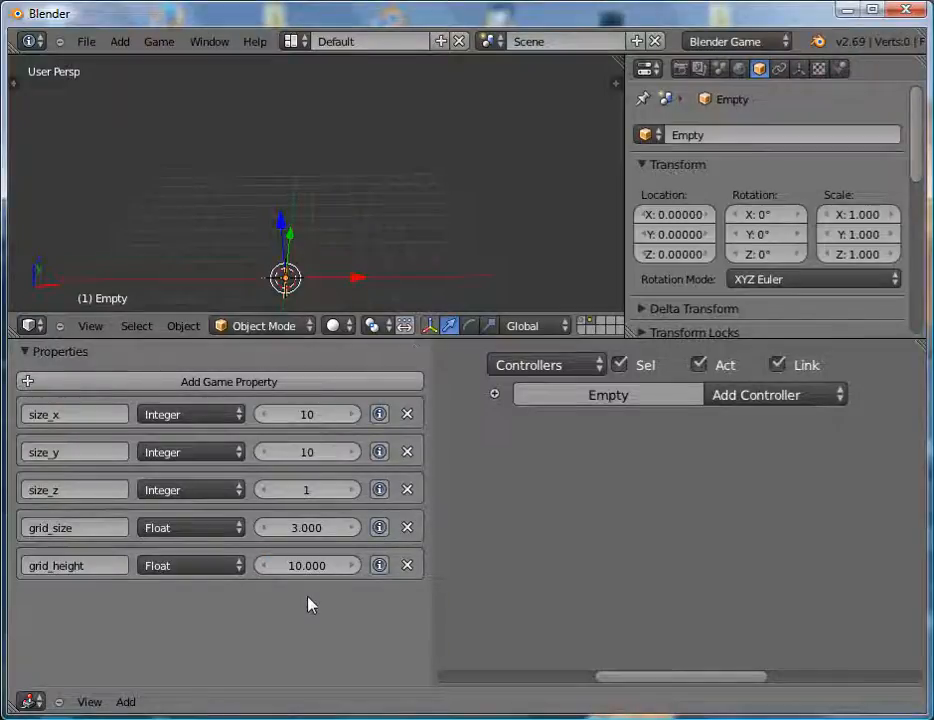
Rename the empty as Main_maze_object.
click(736, 131)
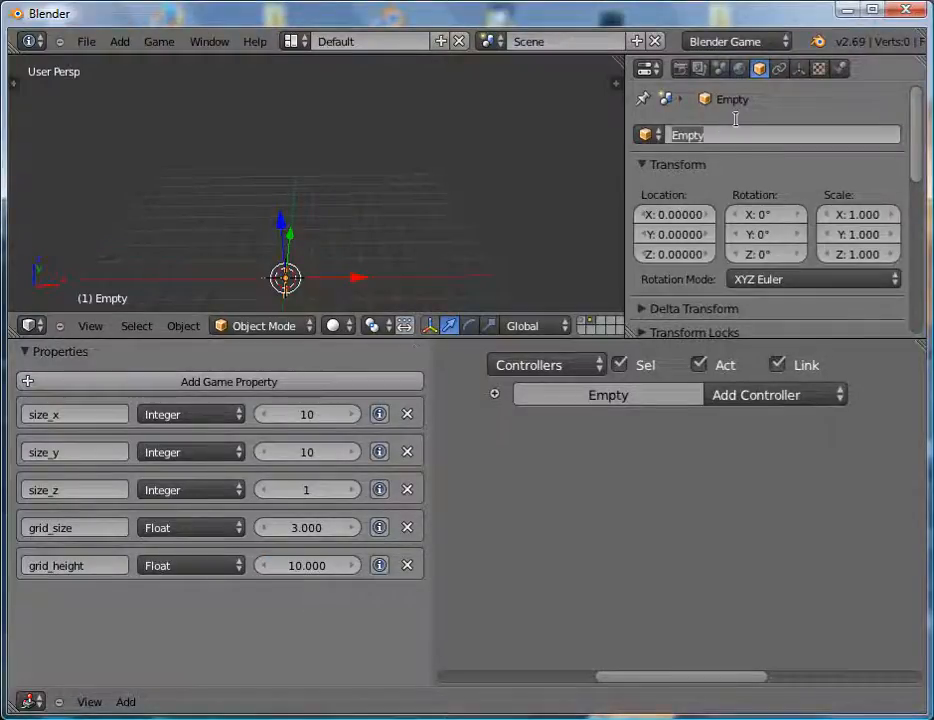
text(Main)
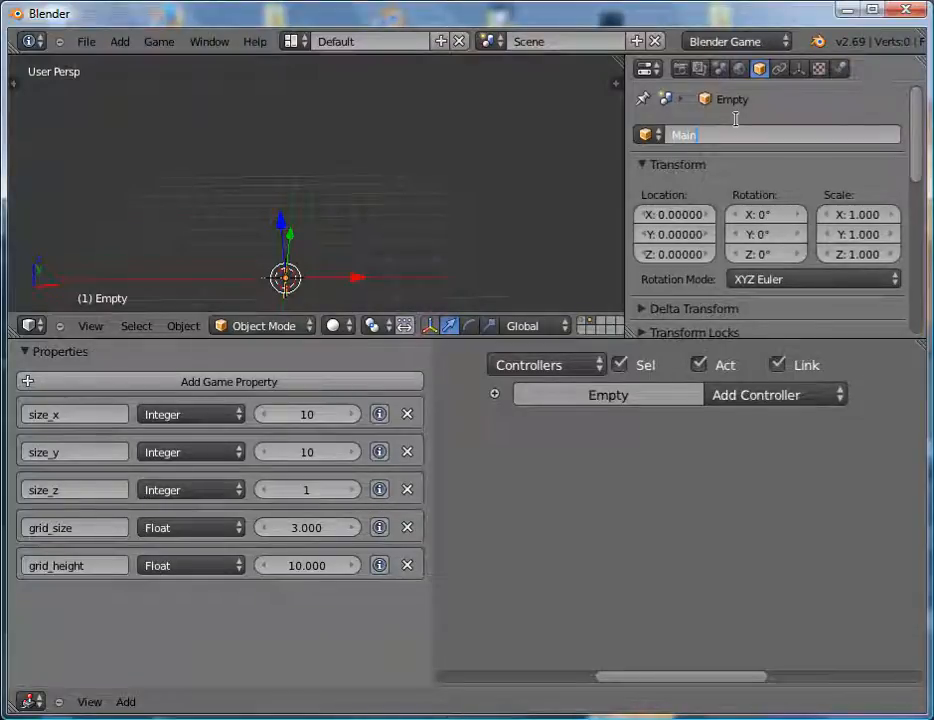
text( maze_object)
key(Return)
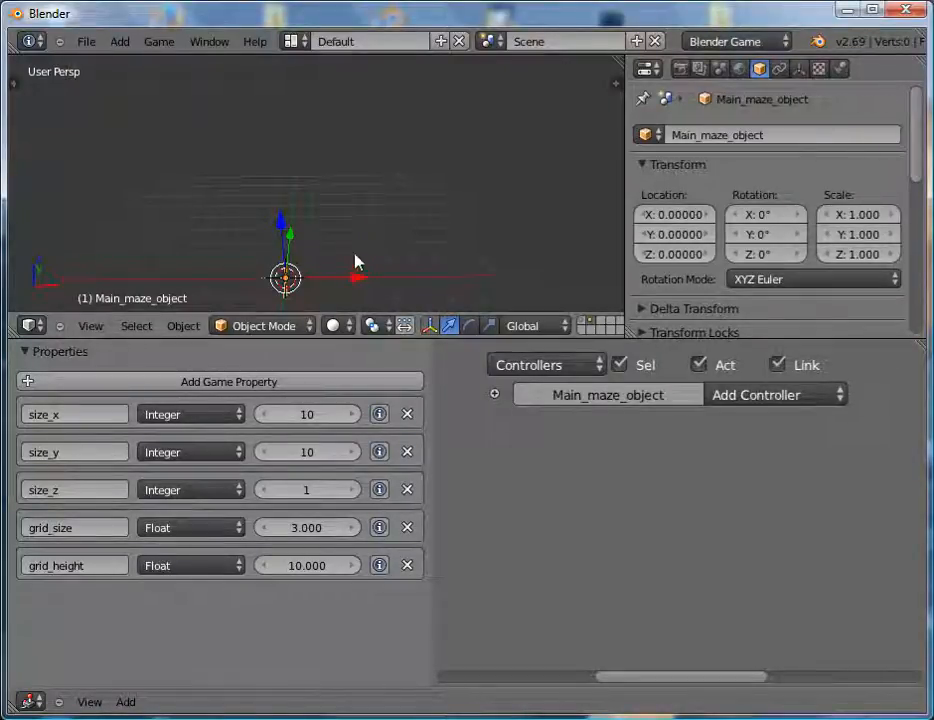
Add a cube mesh at the origin on the same layer as the empty.
middle_drag(352, 263, 330, 316)
key(shift+a)
mouse_move(350, 254)
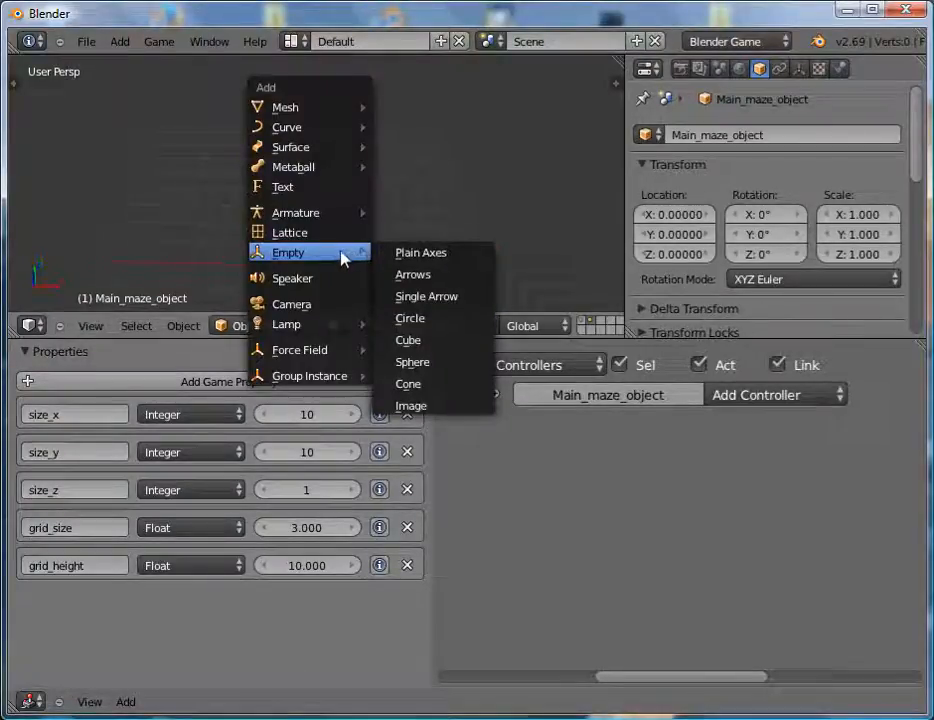
mouse_move(340, 110)
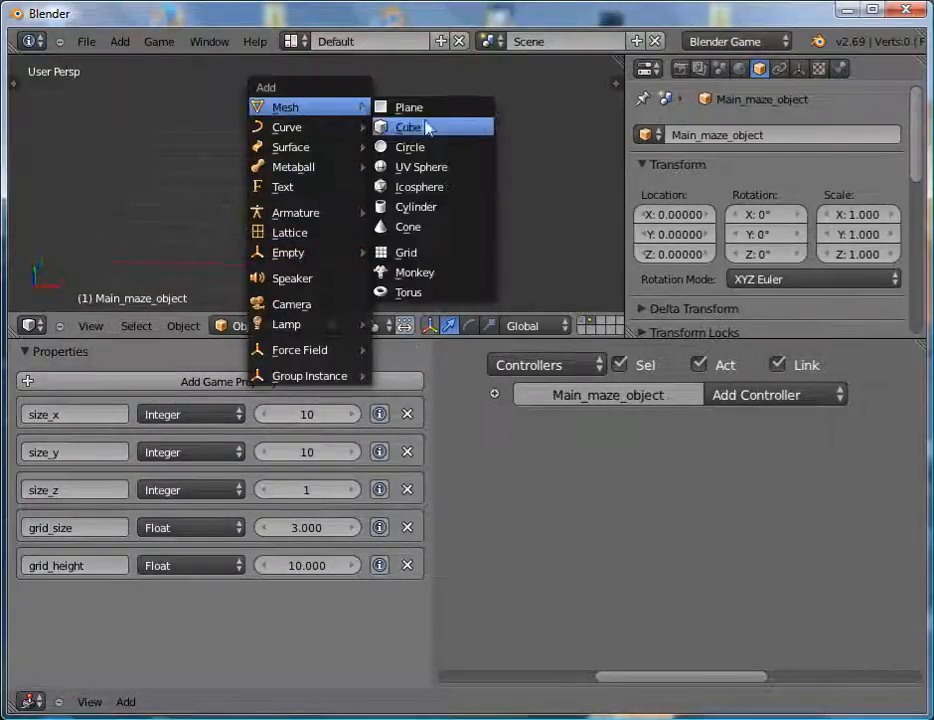
click(459, 135)
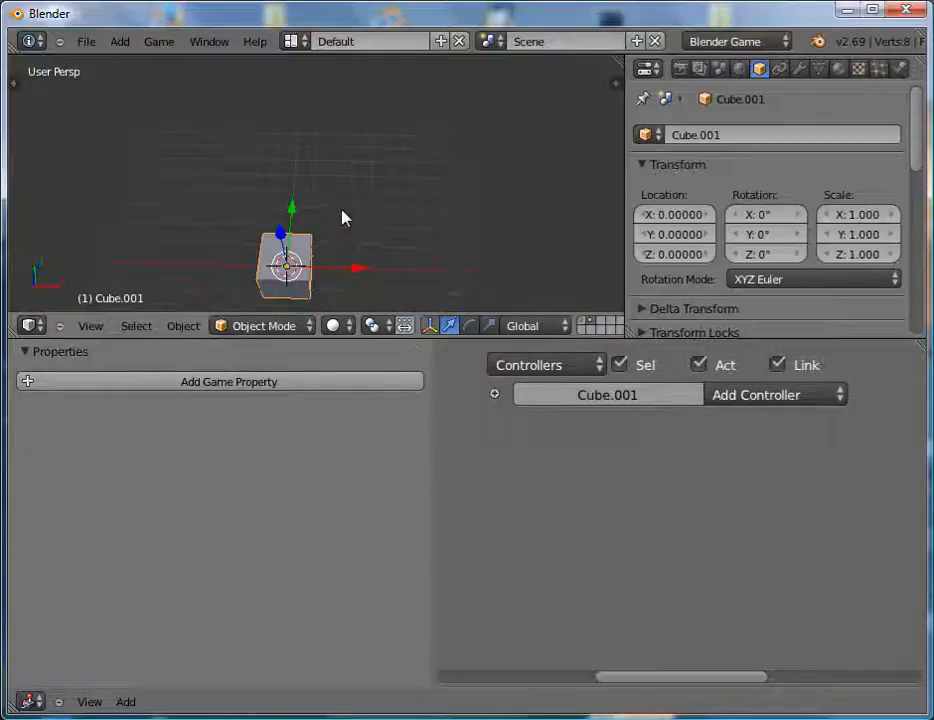
Scale the new cube's geometry uniformly to about half its size in Edit Mode.
key(Tab)
key(s)
key(0)
key(Return)
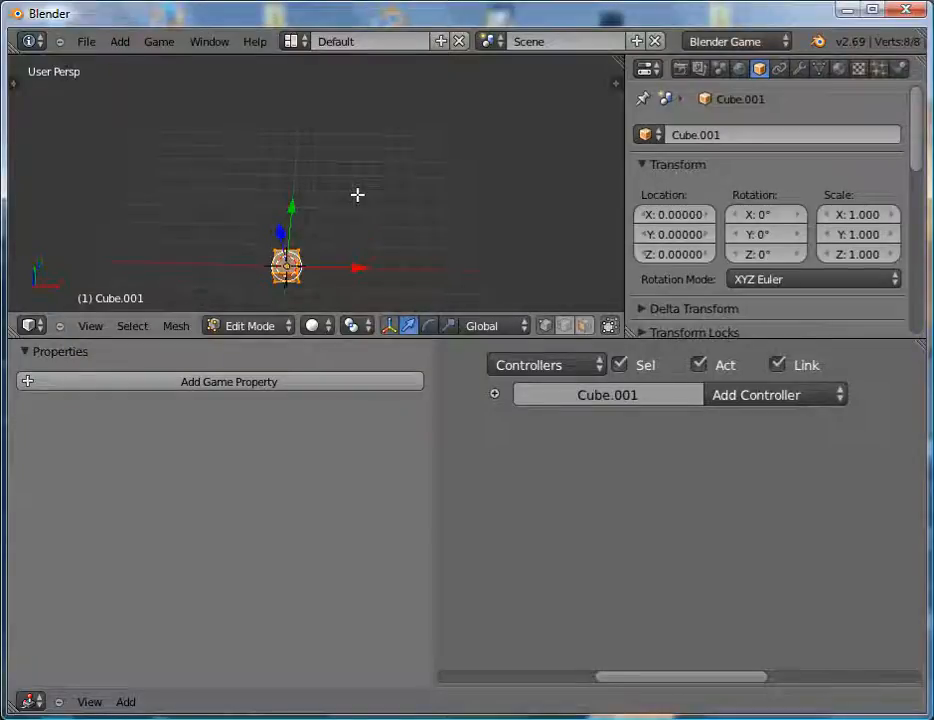
Scale the cube's geometry by 3 in X and Y only, and flatten it along Z into a thin slab.
key(s)
key(shift+z)
key(3)
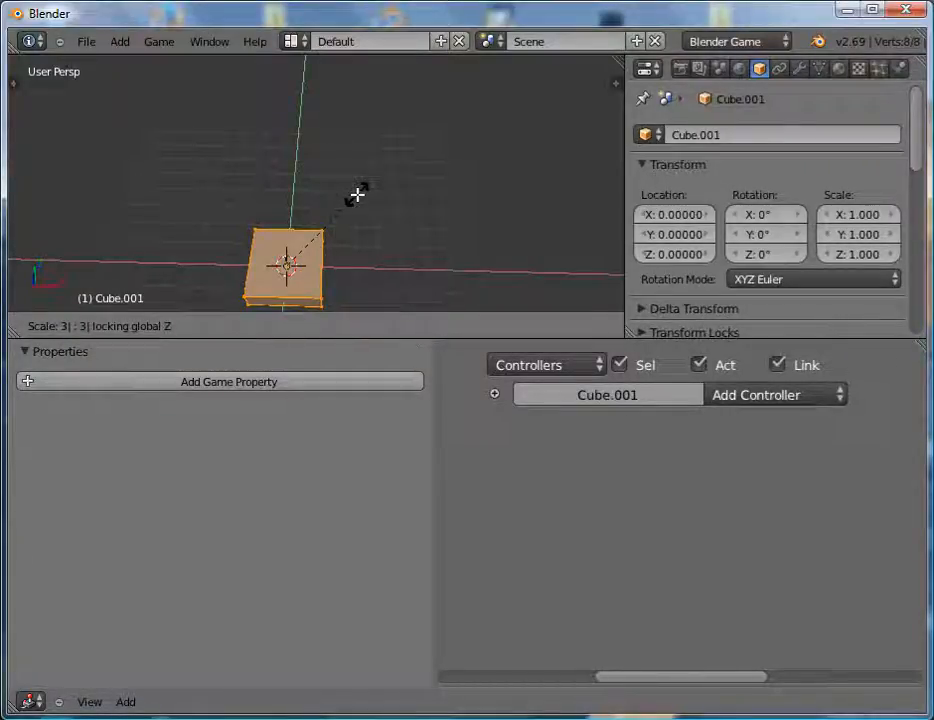
key(Return)
middle_drag(369, 173, 362, 115)
key(s)
key(z)
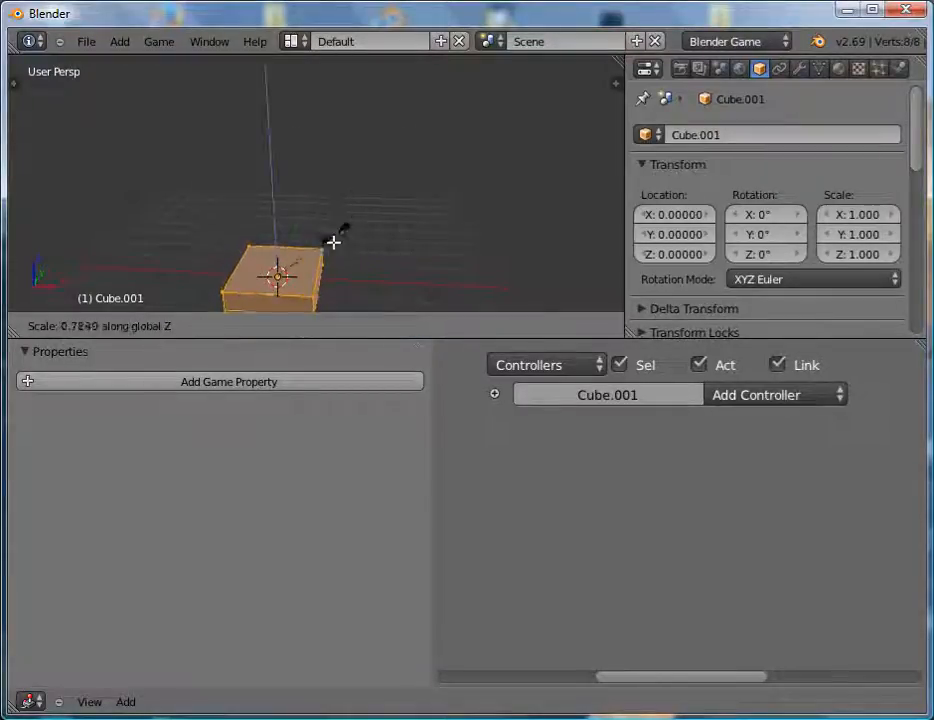
click(310, 261)
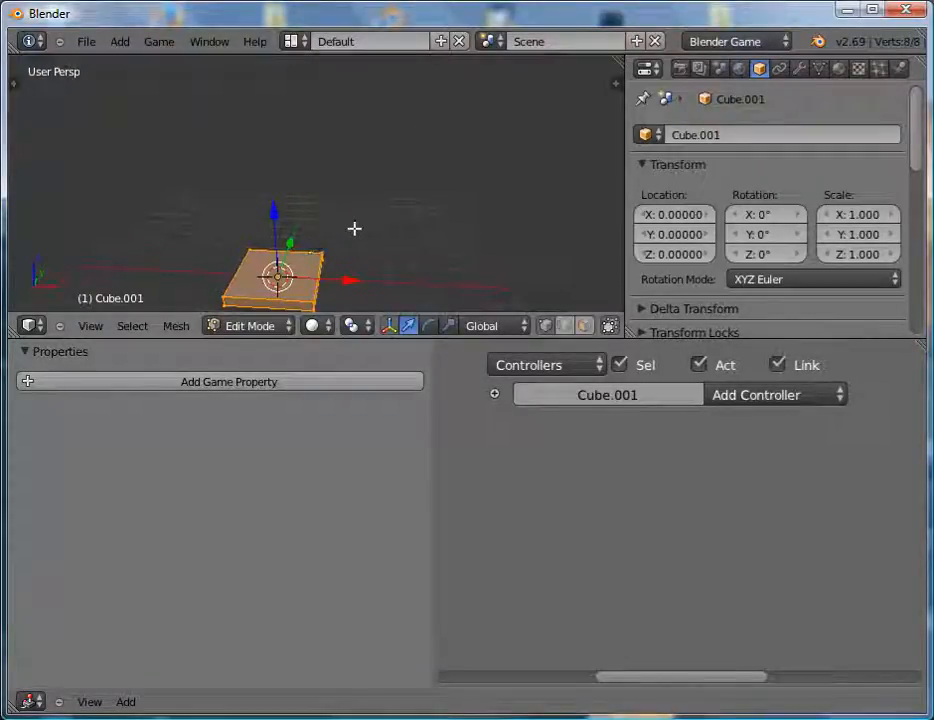
Rename the slab-shaped cube object as Tile_1.
click(748, 131)
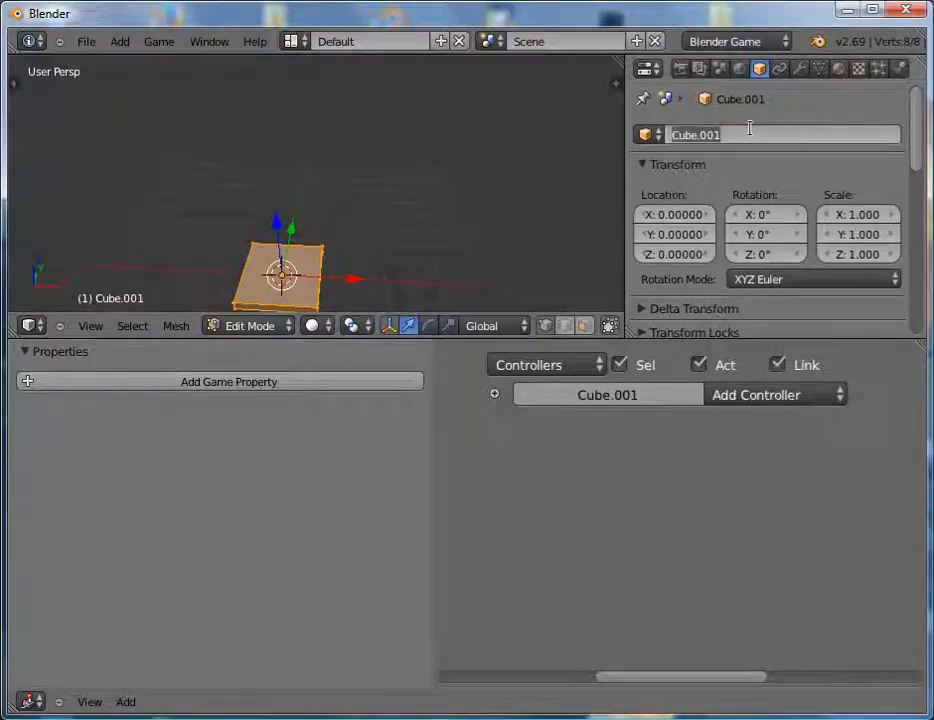
text(Tile)
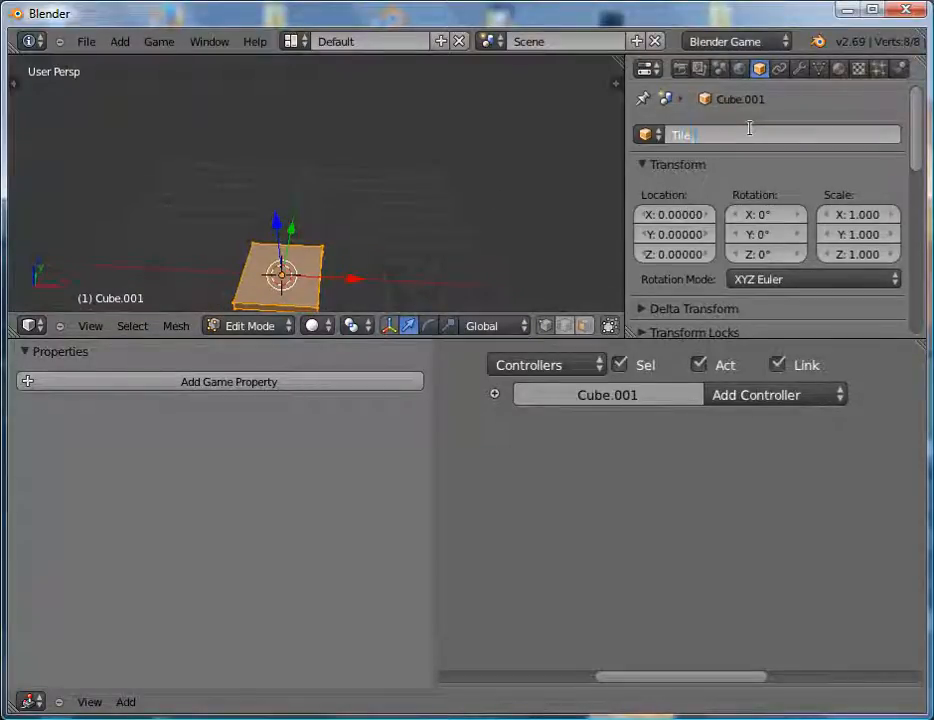
text(_1)
key(Return)
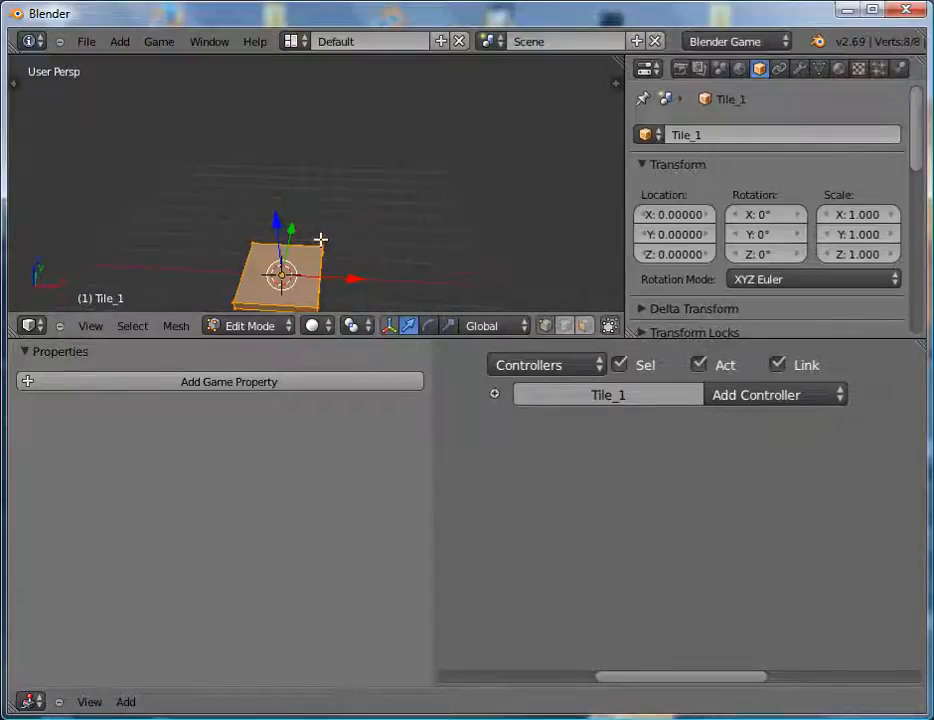
Enable collision bounds in the tile's physics settings and give the tile a new material.
mouse_move(320, 240)
middle_down()
mouse_move(333, 277)
mouse_move(325, 260)
middle_up()
click(900, 69)
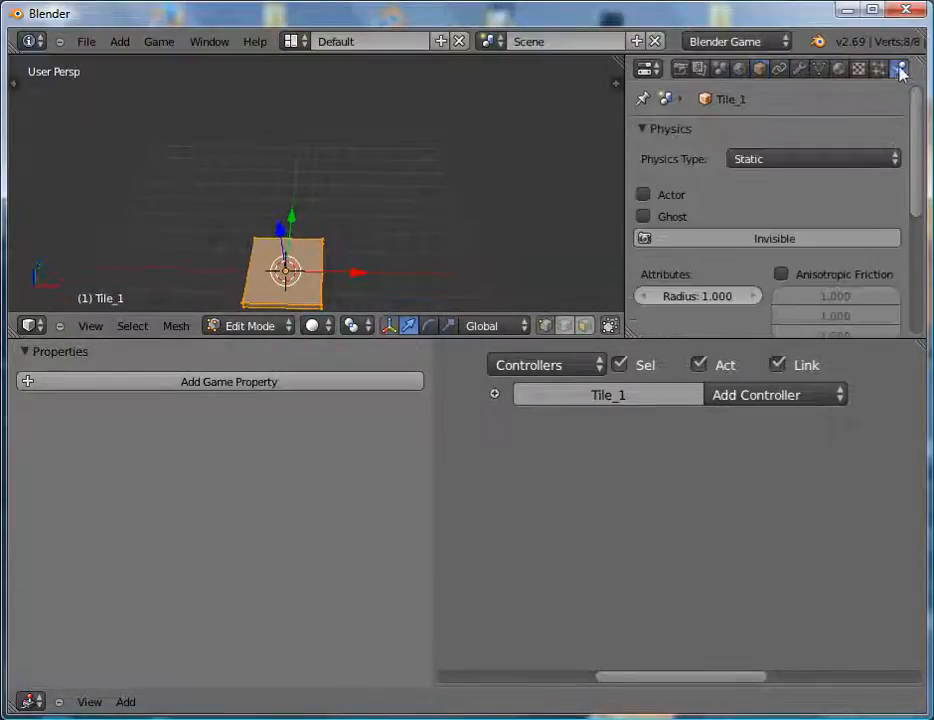
click(757, 162)
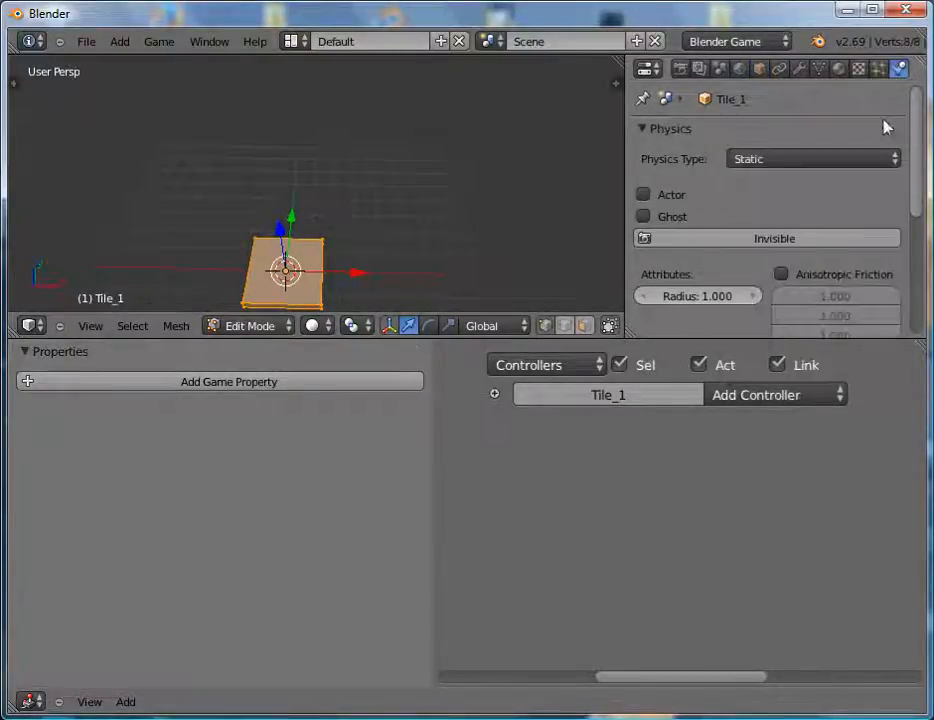
drag(917, 160, 917, 292)
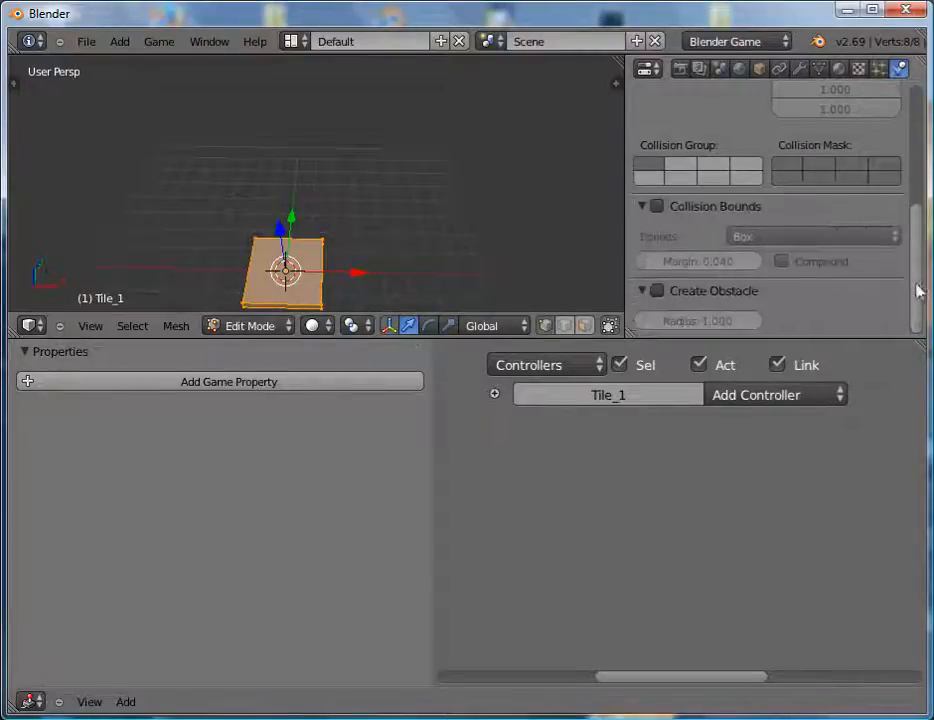
click(657, 206)
click(838, 68)
click(706, 231)
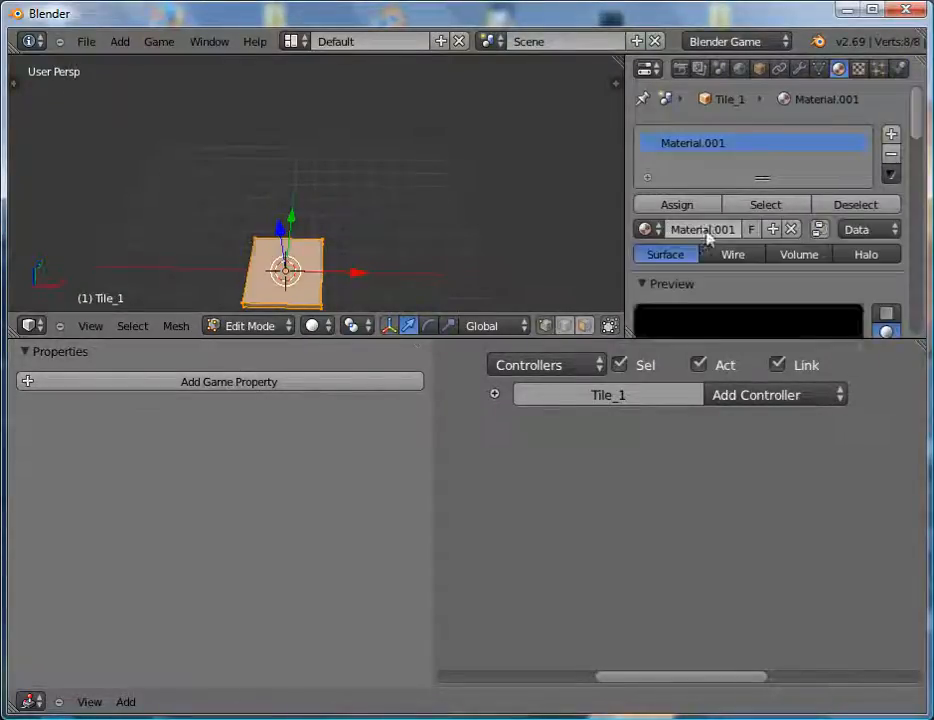
Leave Edit Mode and move Tile_1 by 10 units along the X axis.
mouse_move(327, 263)
ctrl+middle_down()
mouse_move(323, 300)
mouse_move(322, 268)
ctrl+middle_up()
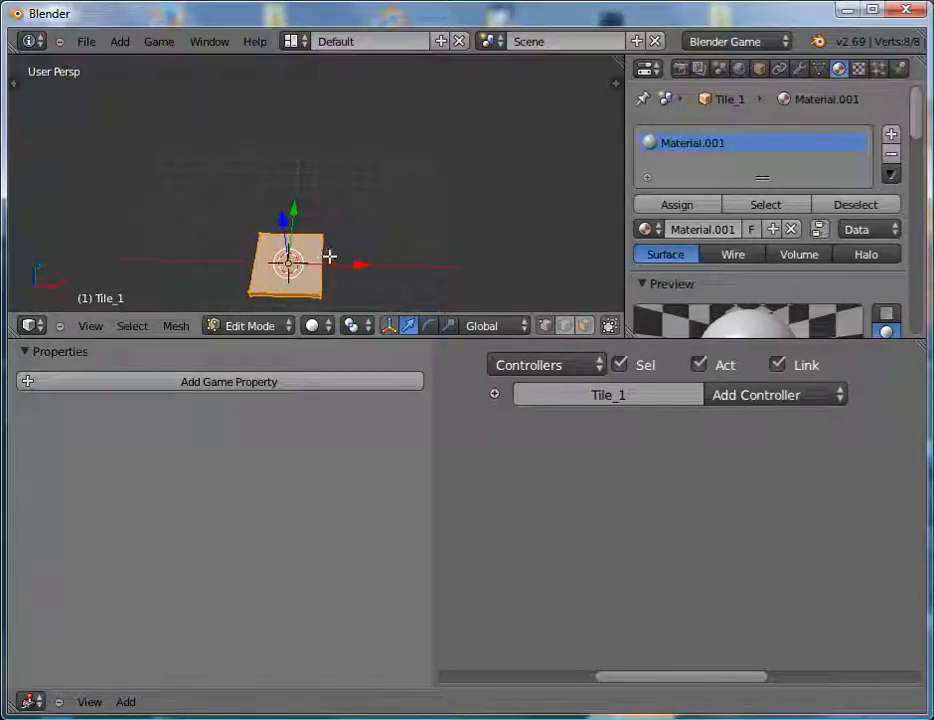
key(Tab)
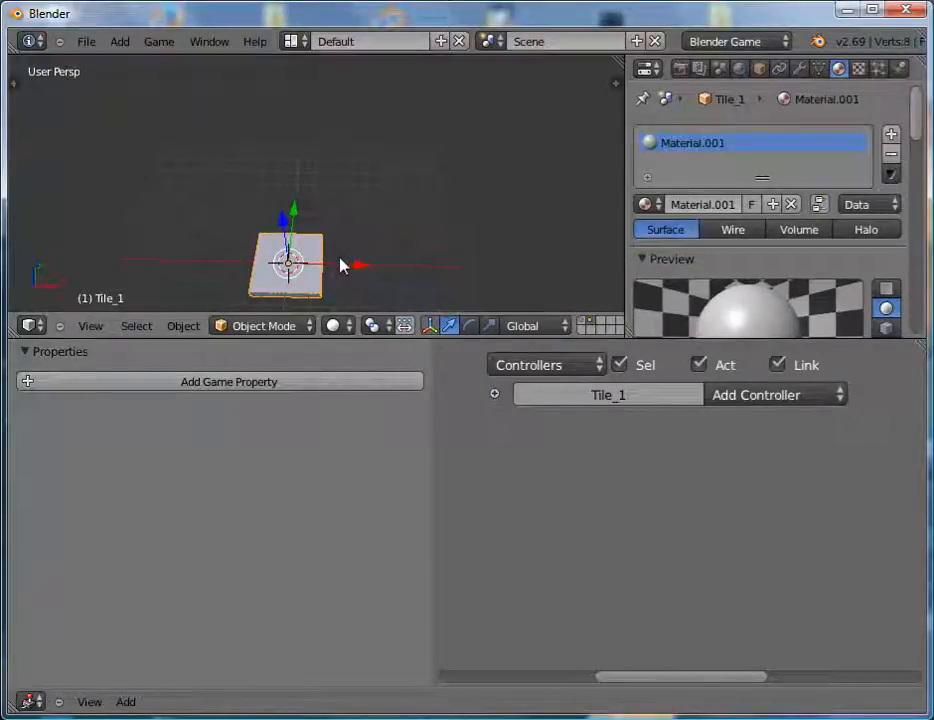
drag(340, 265, 479, 261)
text(10)
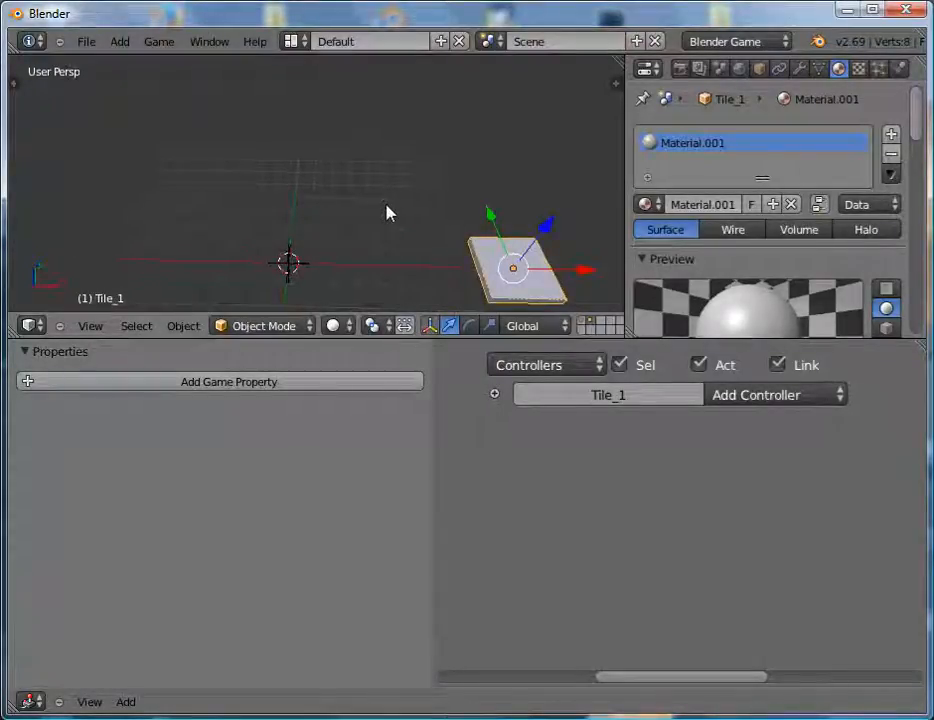
Parent Tile_1 to Main_maze_object using the plain Object parenting option.
mouse_move(357, 264)
shift+middle_down()
mouse_move(356, 290)
mouse_move(354, 248)
shift+middle_up()
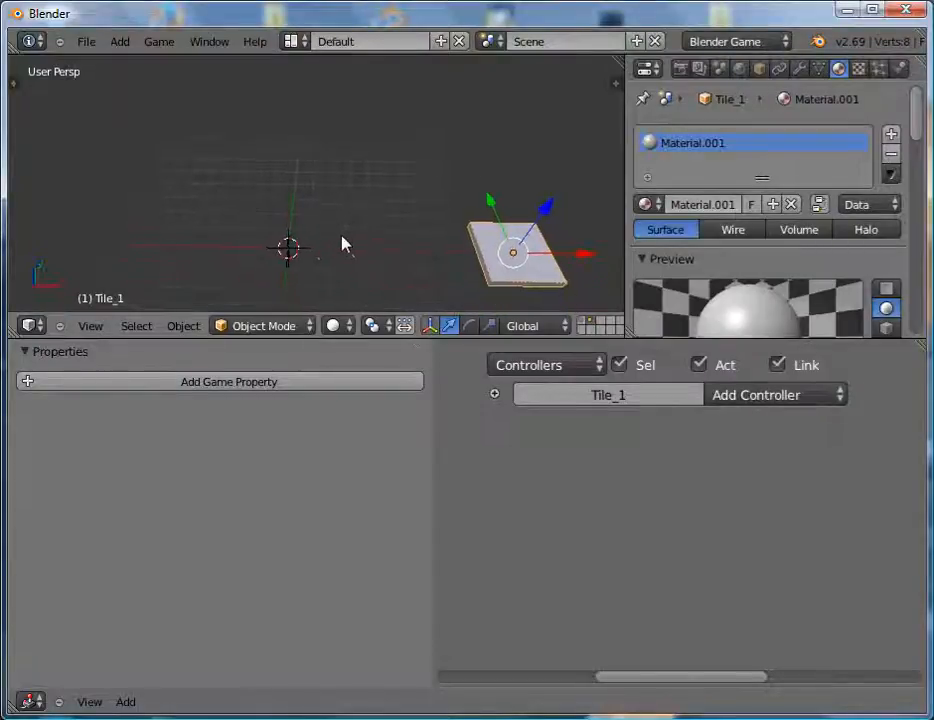
shift+right_click(292, 250)
key(ctrl+p)
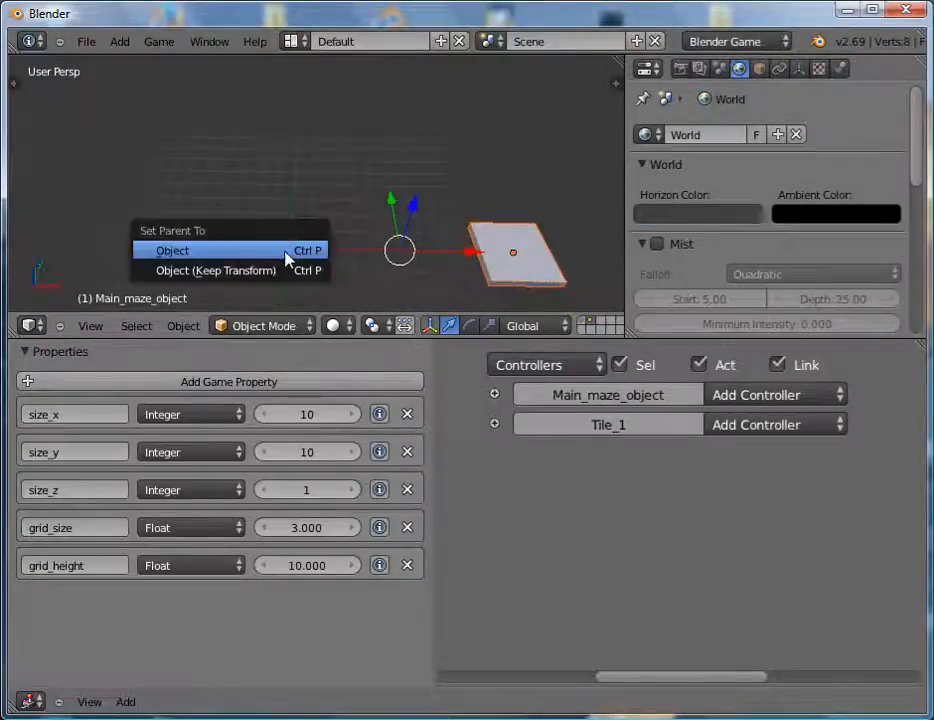
click(288, 253)
right_click(288, 250)
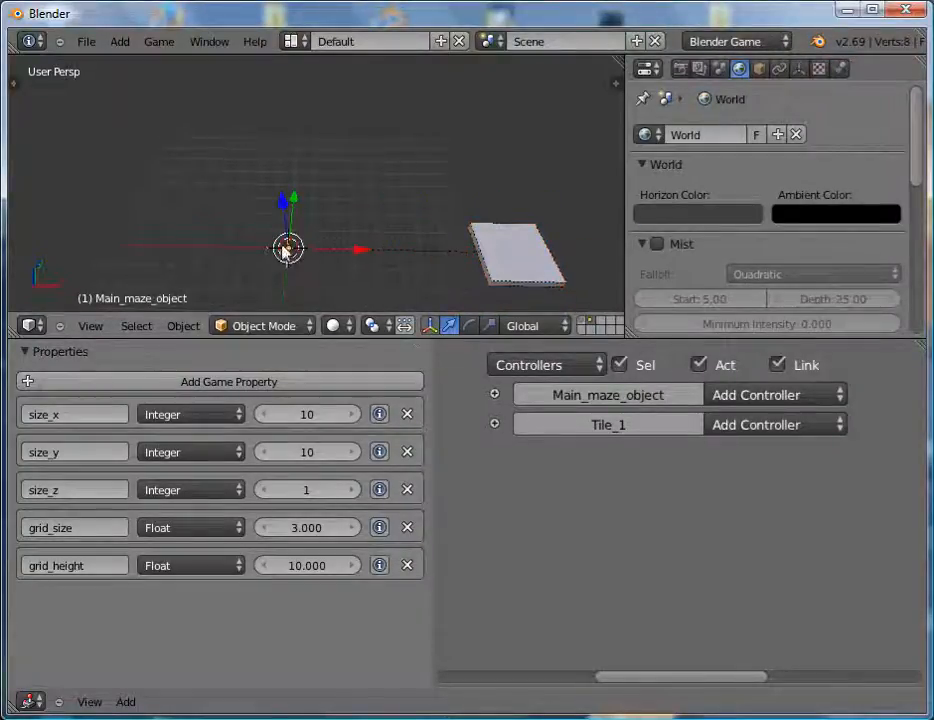
Add two game properties to Tile_1 and name the first one corridor.
right_click(530, 245)
click(251, 384)
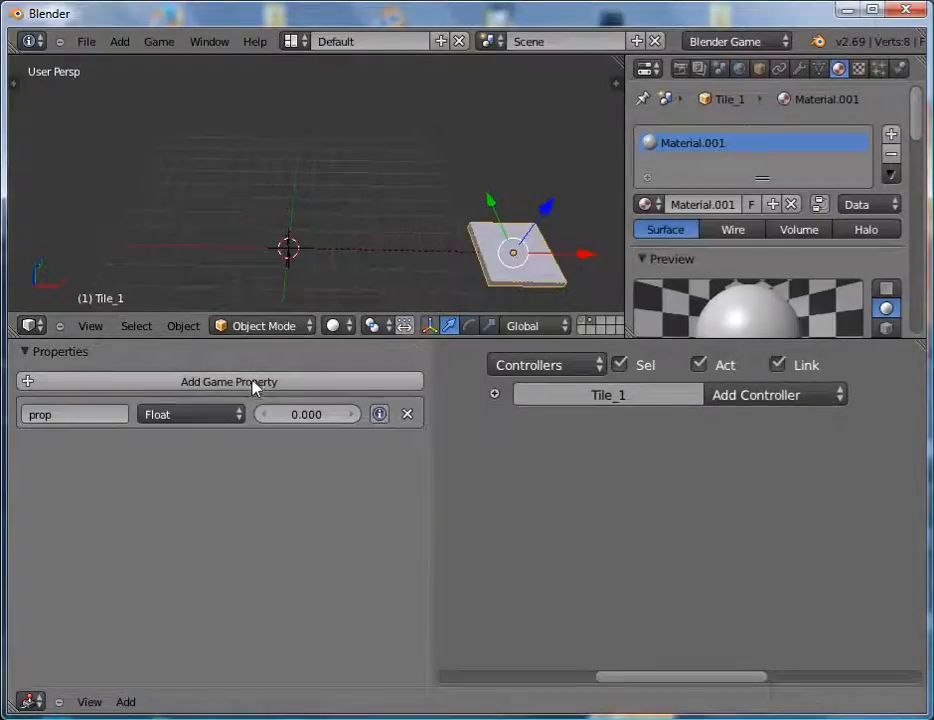
click(251, 385)
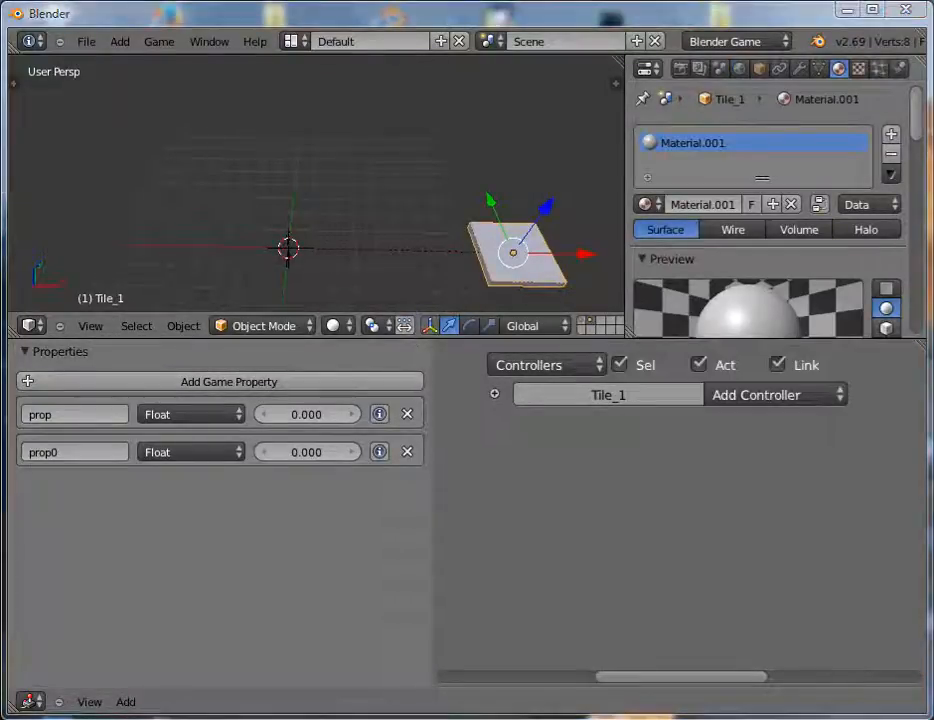
click(84, 416)
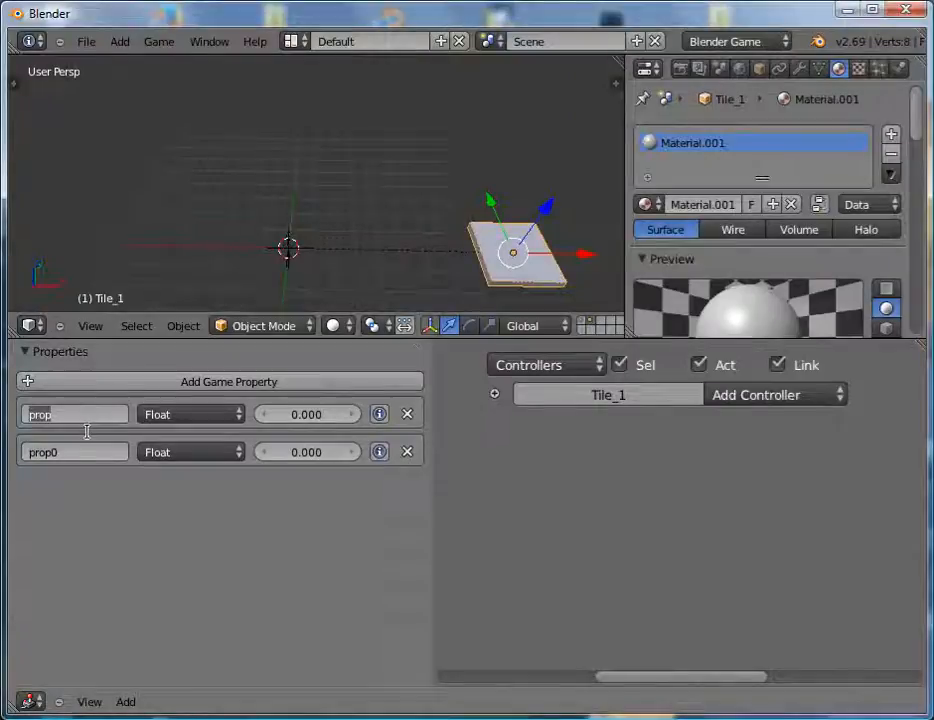
text(Currid)
text(orrid)
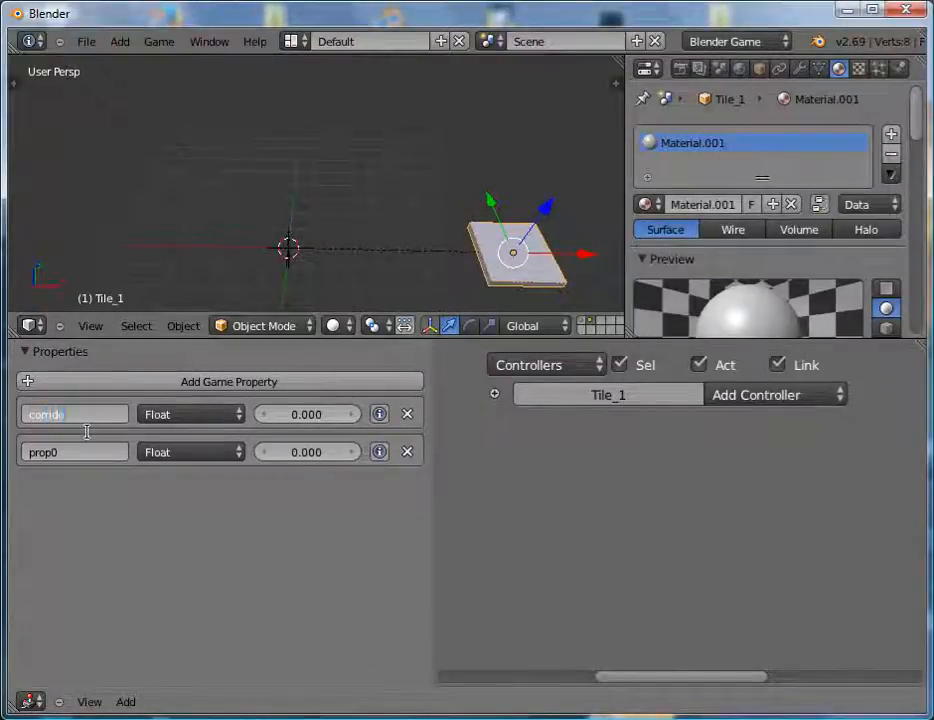
text(r)
key(Return)
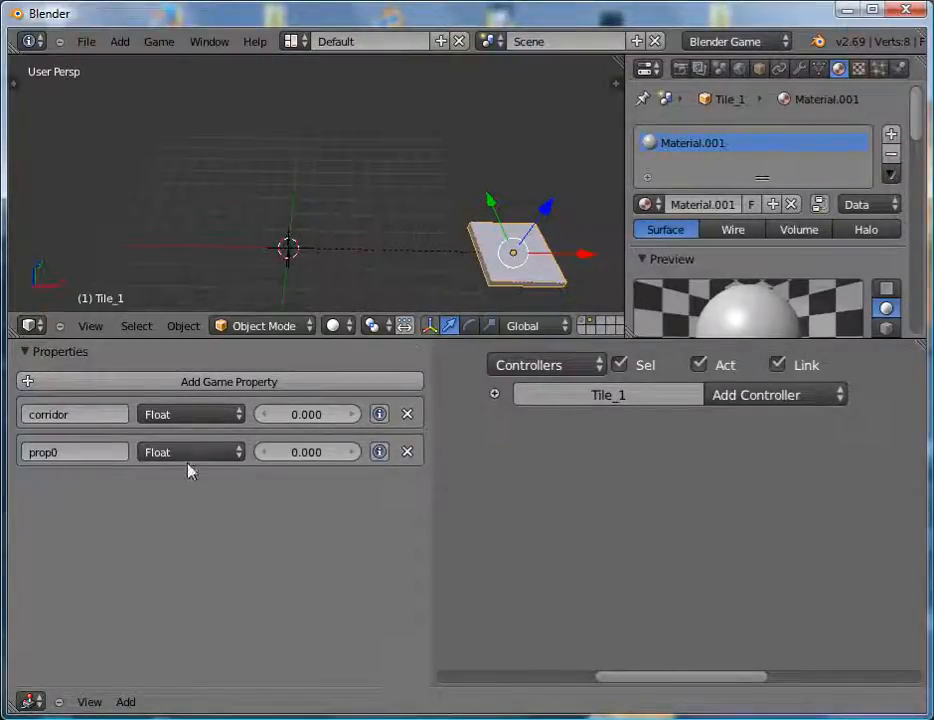
Make the corridor property an Integer with a value of 0.
click(177, 413)
click(207, 377)
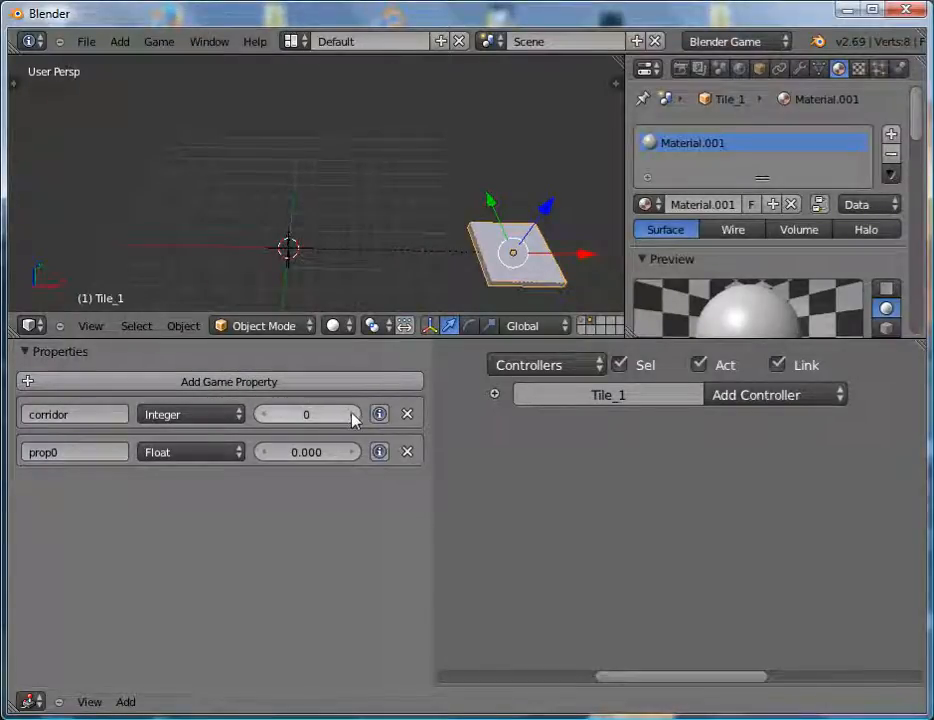
click(351, 417)
click(350, 417)
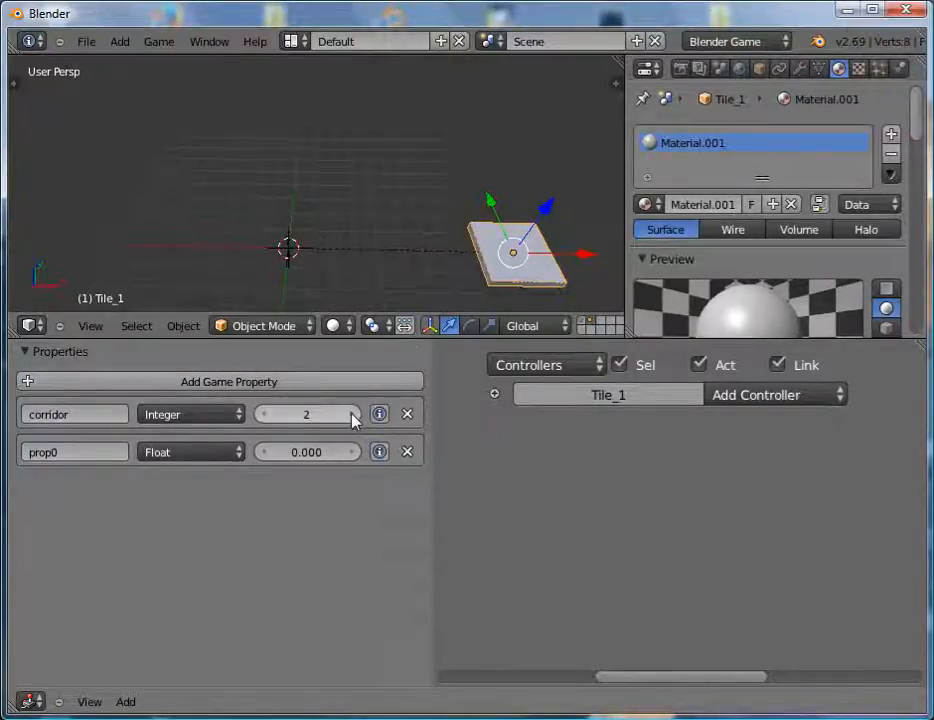
click(264, 414)
click(264, 414)
Name the second property occurance, make it an Integer and set its value to 1.
click(79, 453)
key(BackSpace)
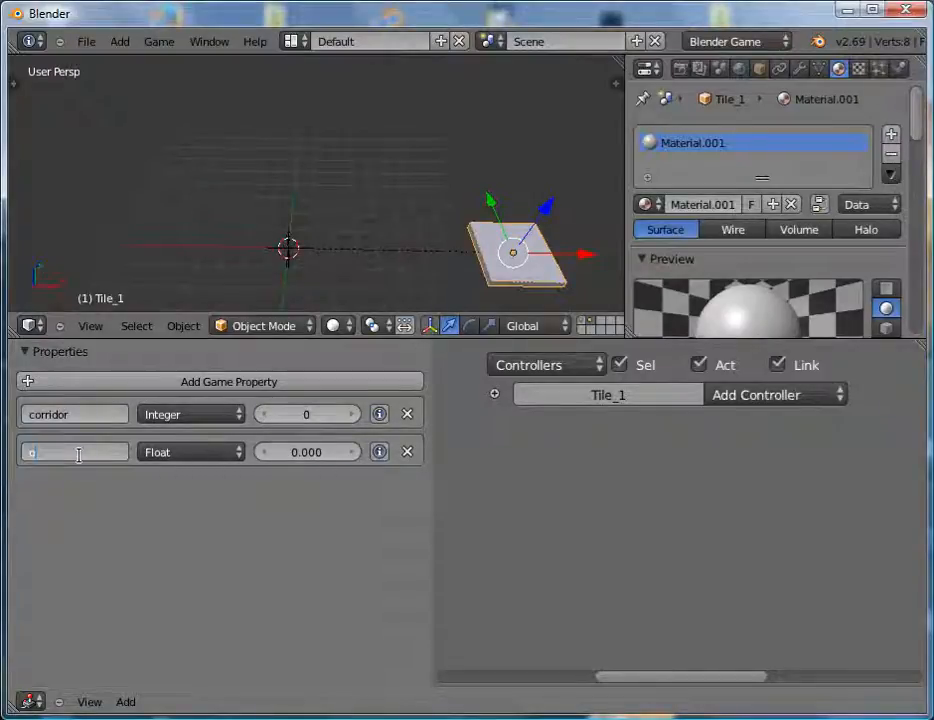
text(cccu)
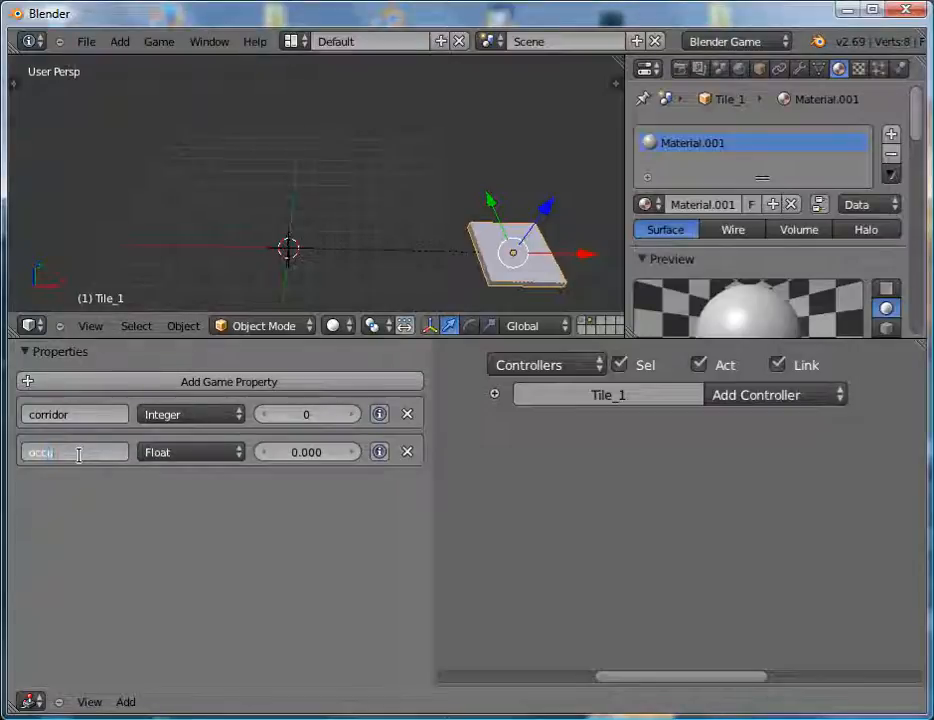
text(rance)
key(Return)
click(232, 460)
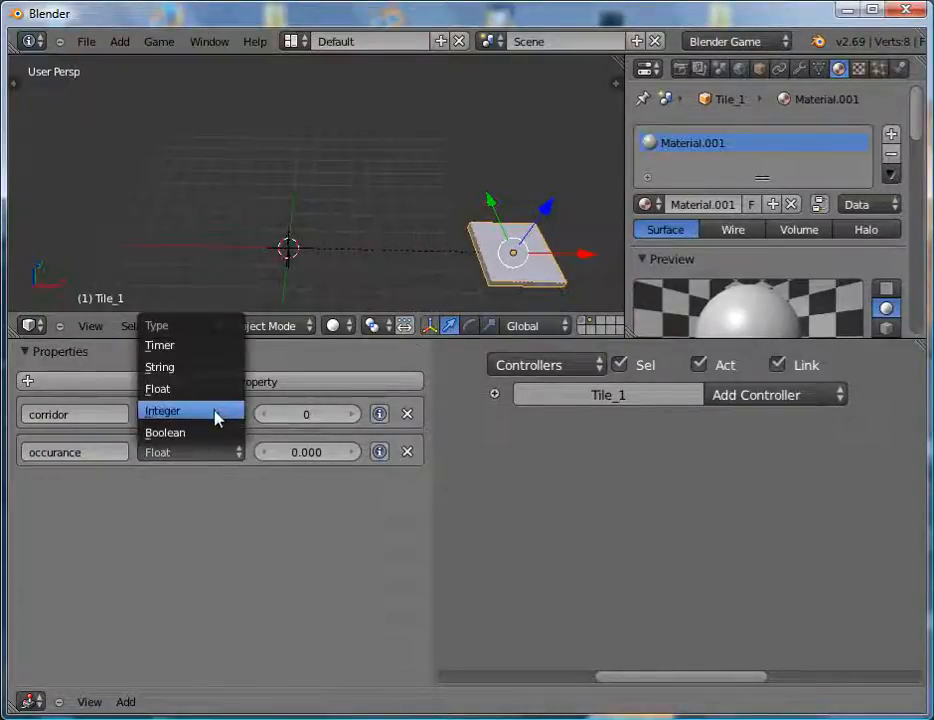
click(217, 411)
click(350, 454)
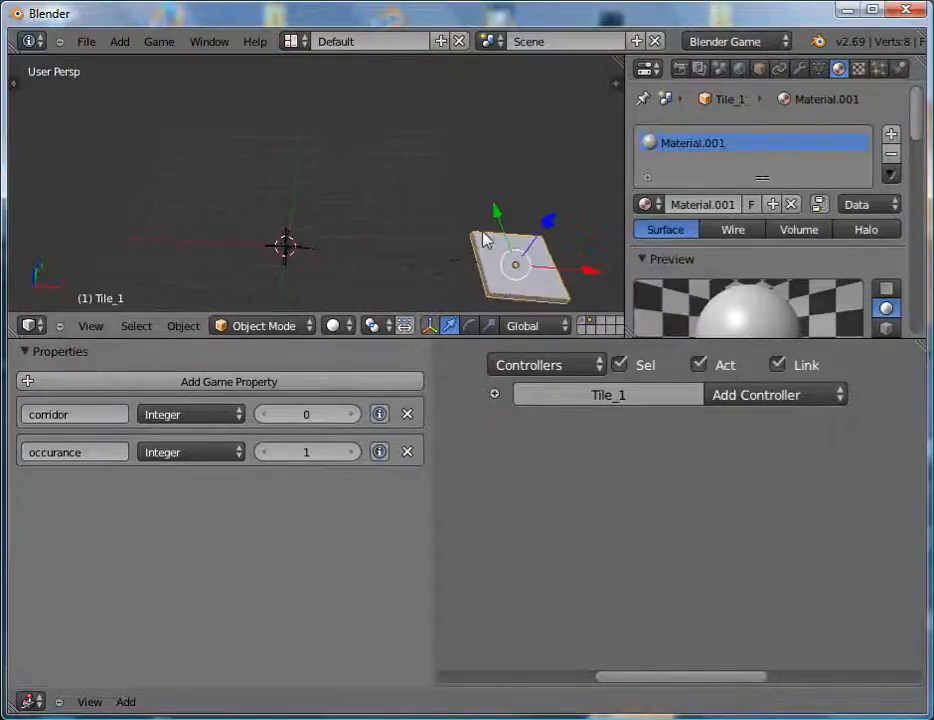
Snap the 3D cursor to the selected tile and add a cube mesh there.
key(shift+a)
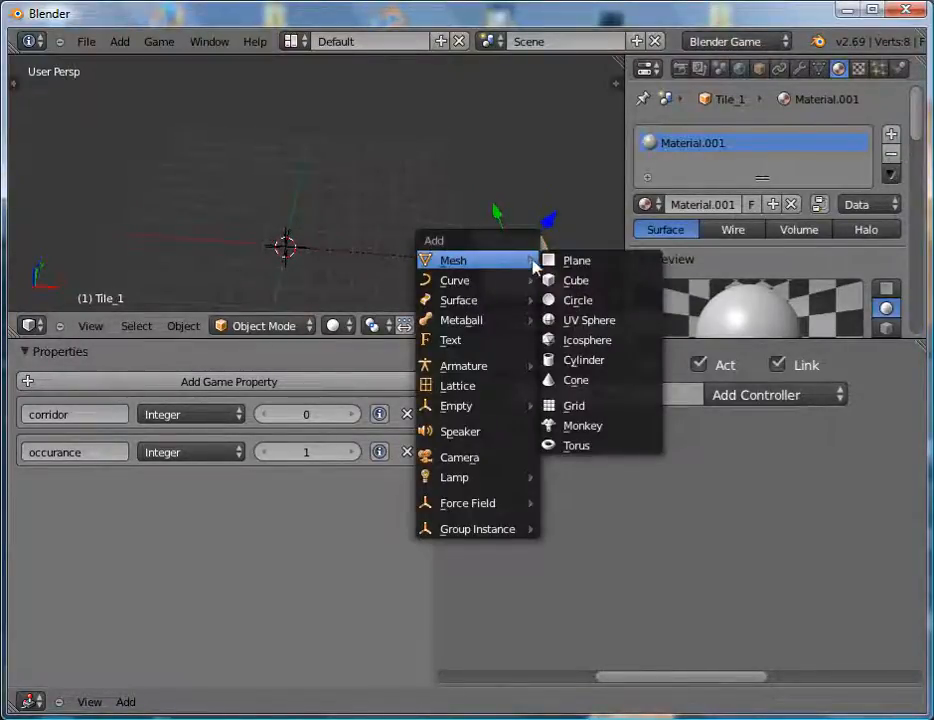
key(shift+s)
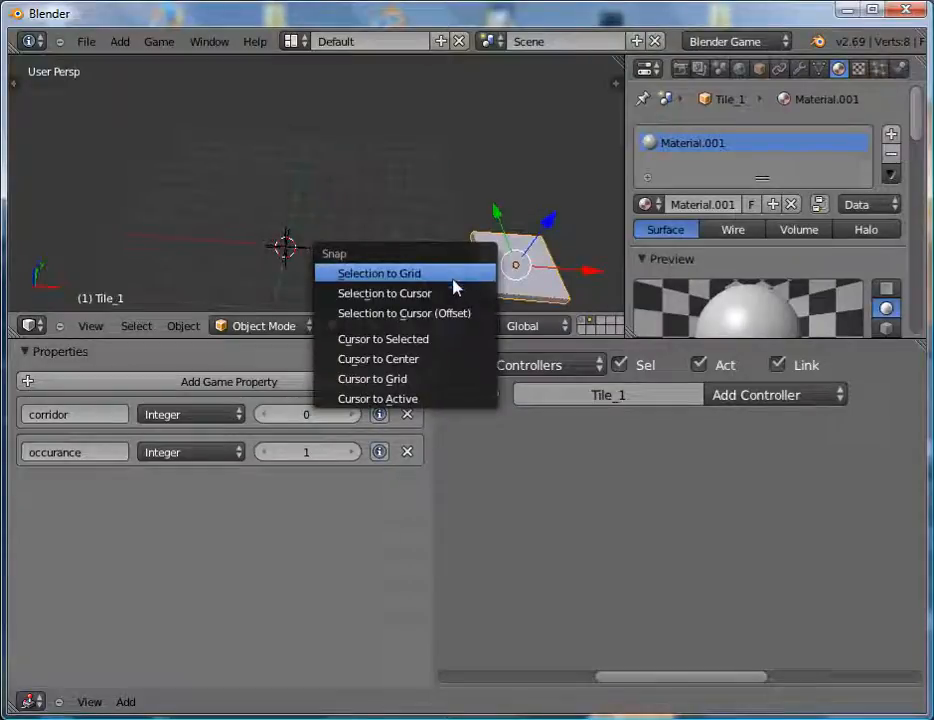
click(430, 339)
key(shift+a)
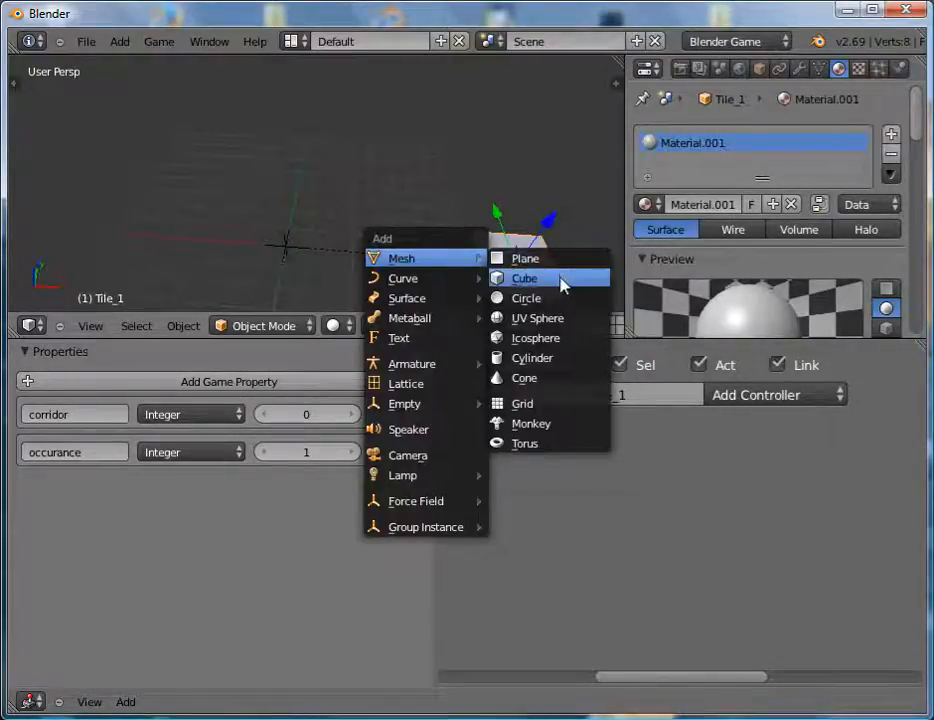
click(561, 280)
Scale the new cube's geometry uniformly by 0.5 in Edit Mode.
key(Tab)
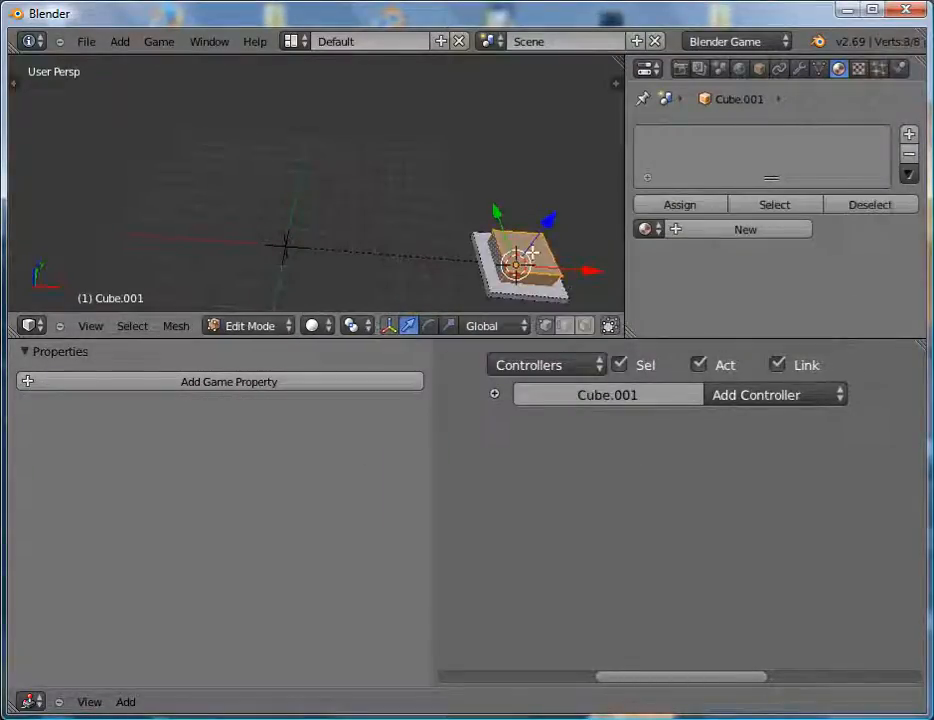
text(s0.5)
key(Return)
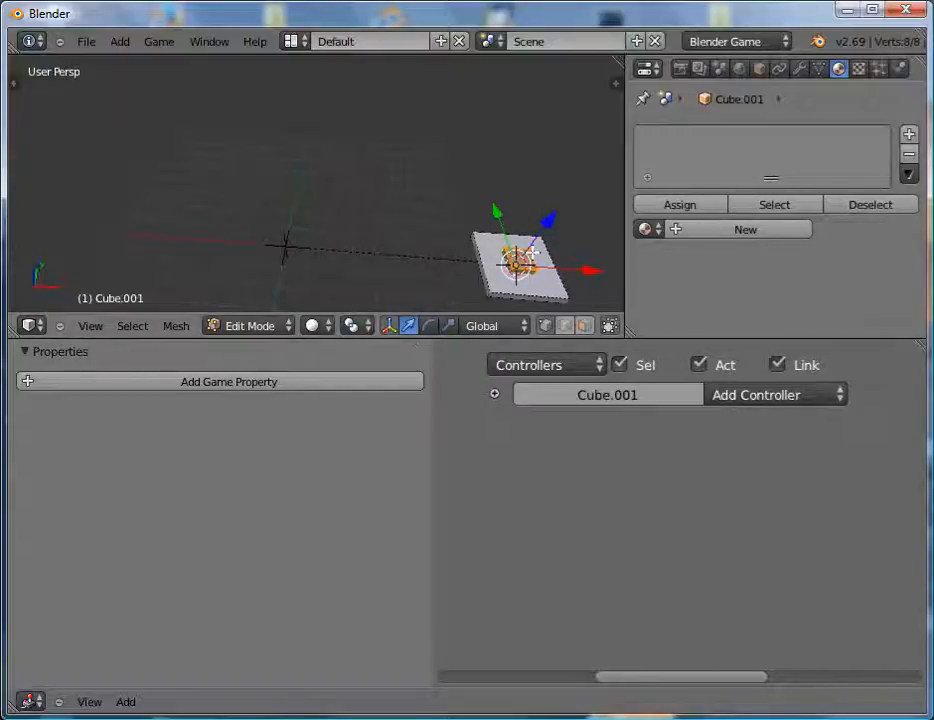
key(Tab)
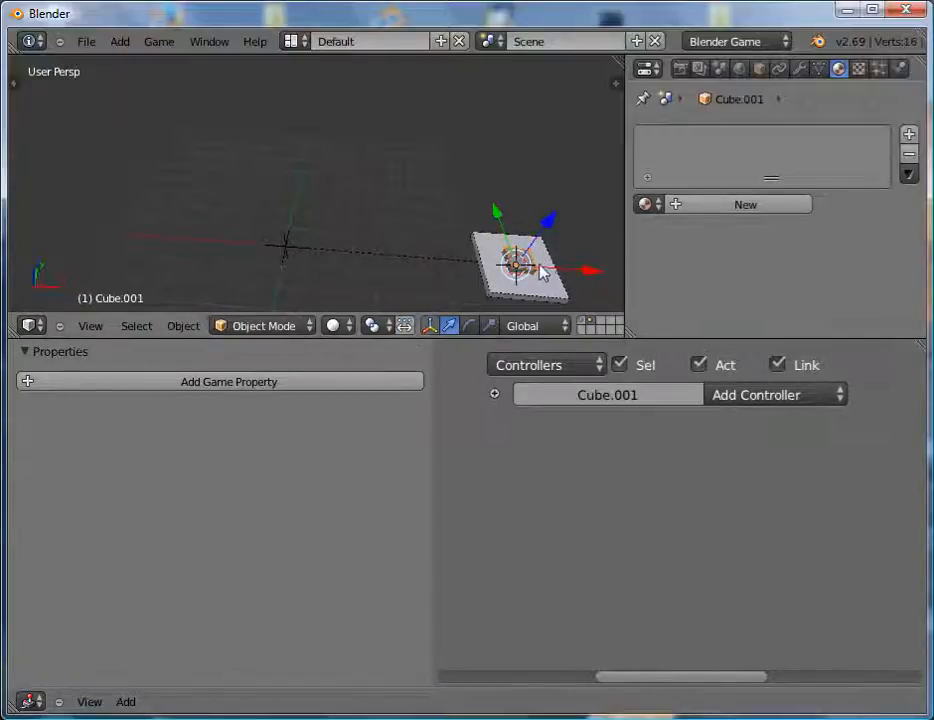
Stretch the small cube's geometry along the global Z axis in Edit Mode, and return to Object Mode with solid shading.
key(Tab)
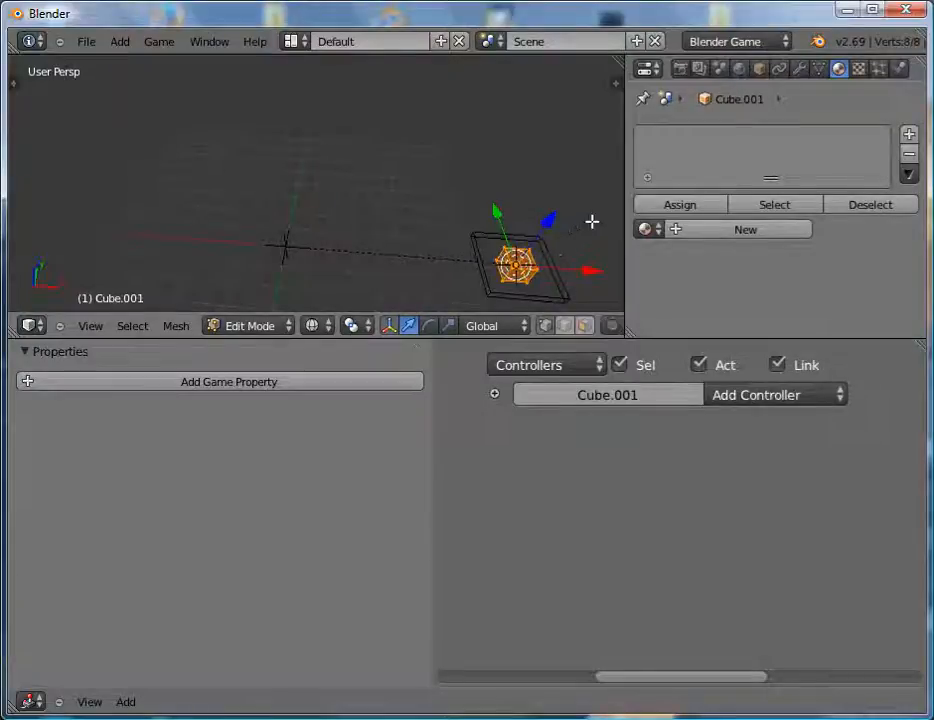
key(s)
key(z)
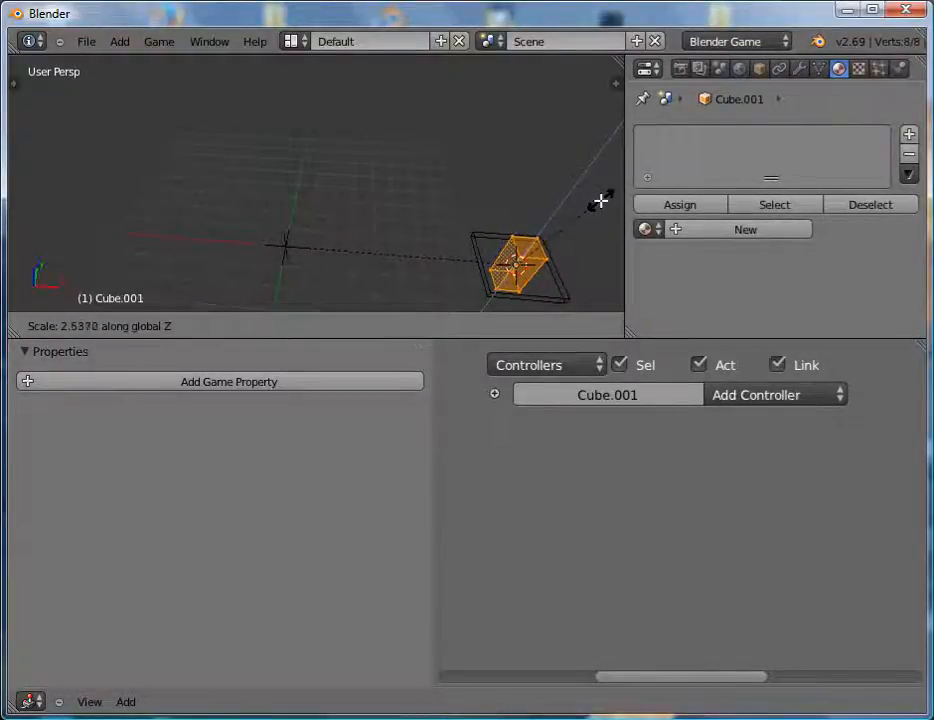
click(600, 204)
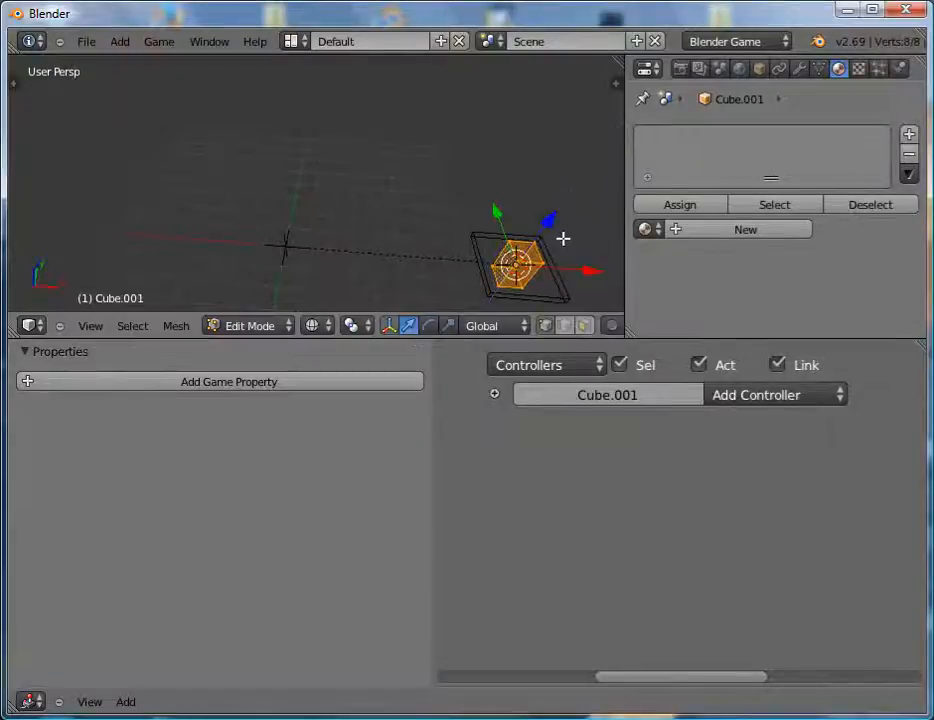
key(Tab)
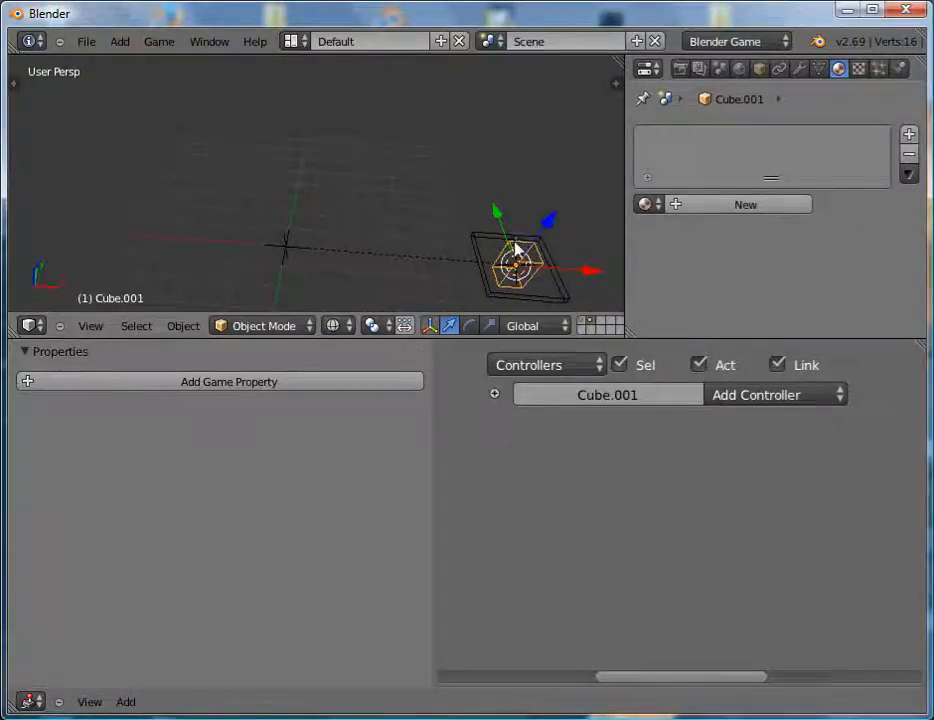
key(alt+z)
key(z)
middle_drag(521, 250, 523, 223)
key(z)
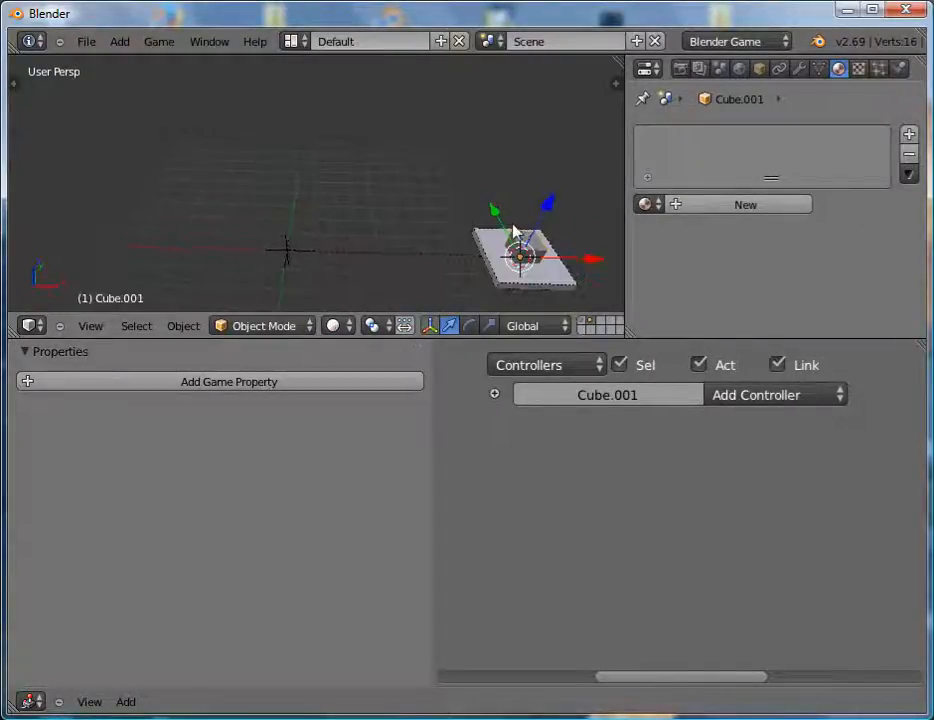
Move the small cube 1 unit along global Z and 1 unit along global X, to the tile's edge.
key(g)
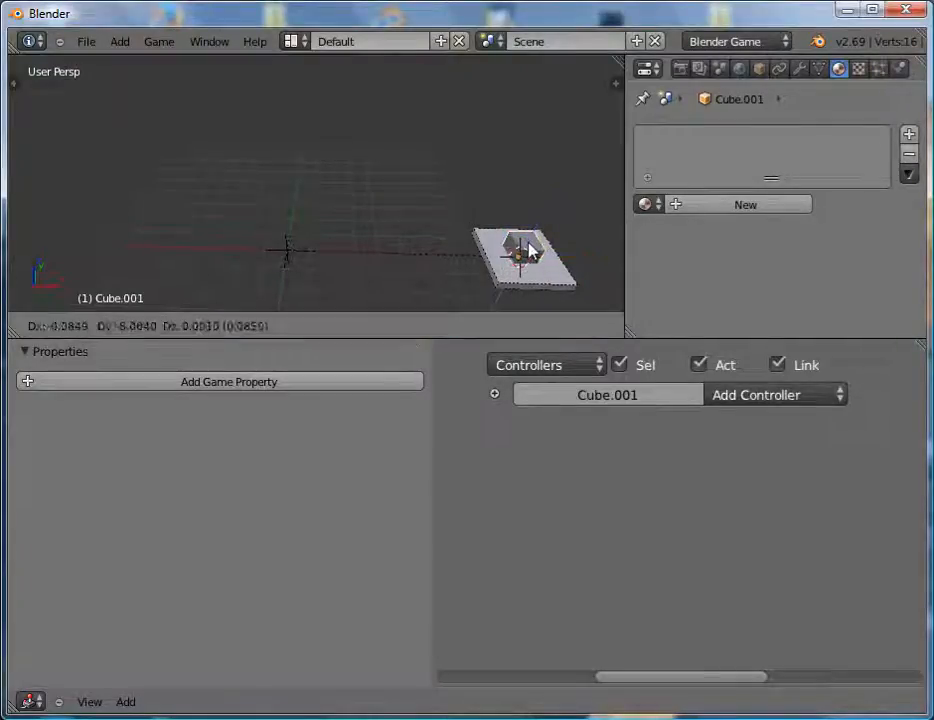
key(z)
key(1)
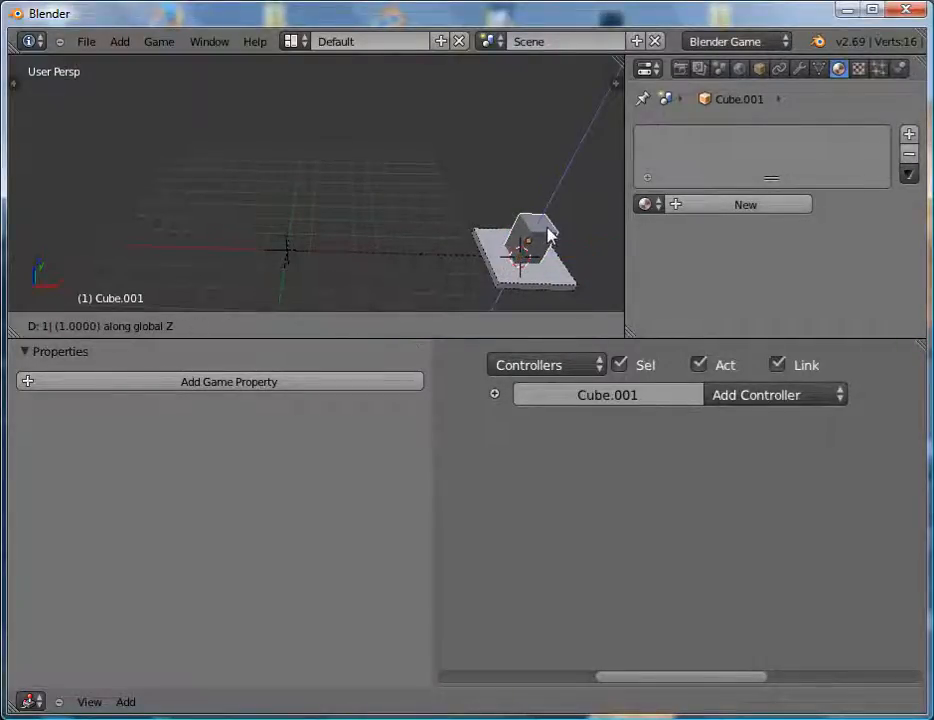
key(Return)
key(g)
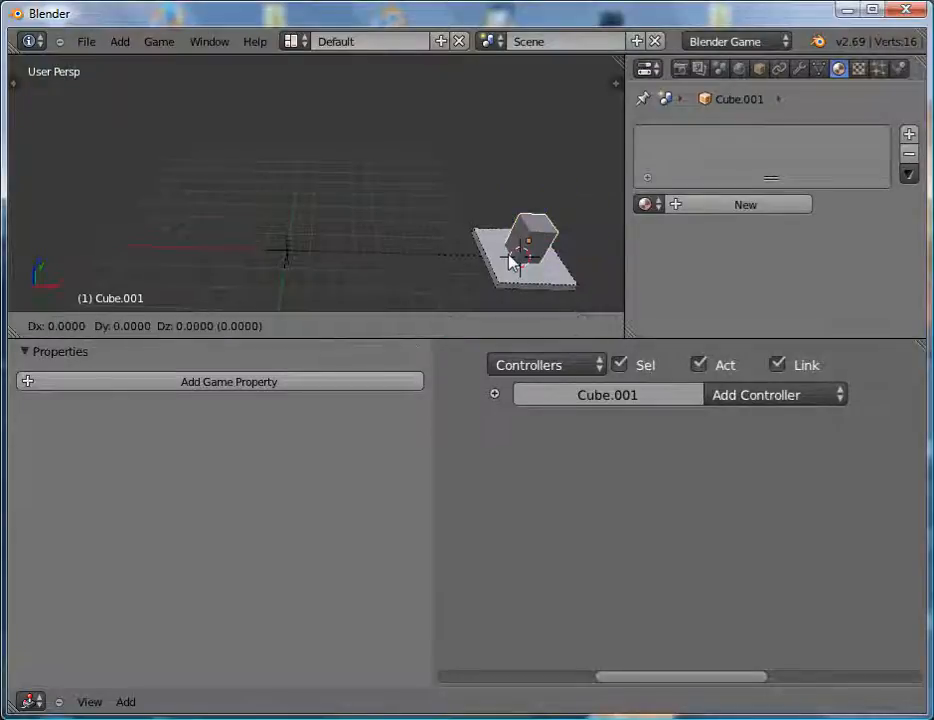
key(x)
key(1)
key(Return)
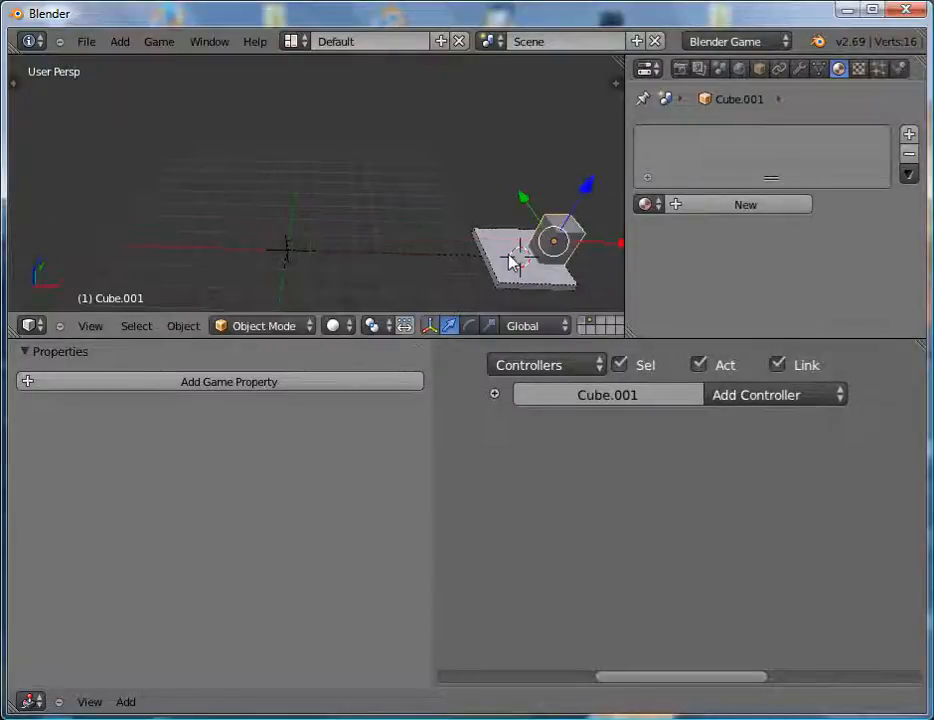
Enable Collision Bounds in the small cube's physics settings.
click(724, 206)
click(900, 69)
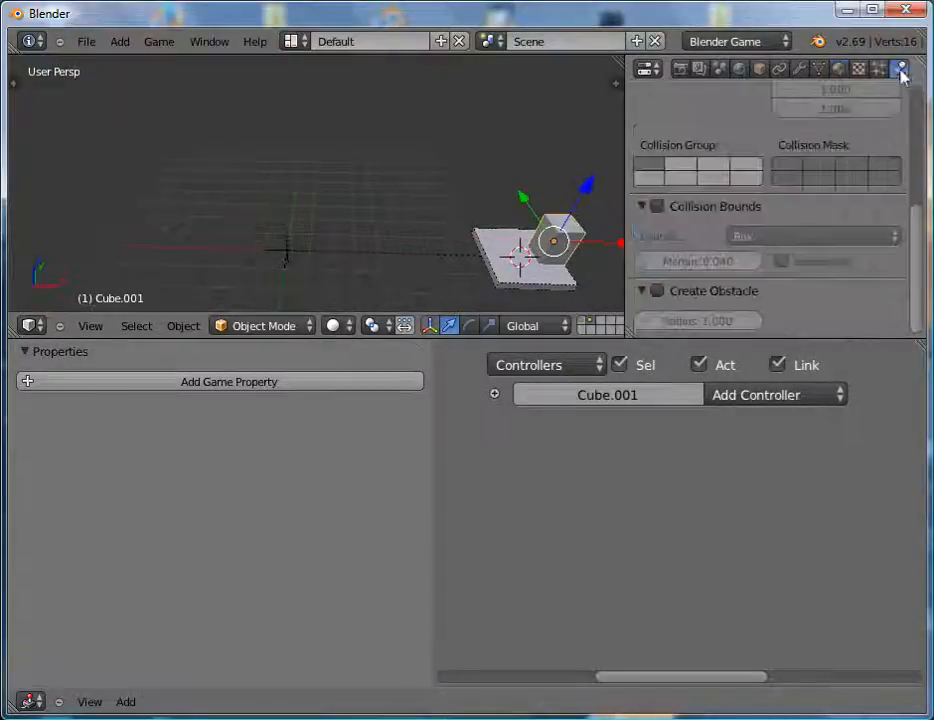
click(659, 206)
middle_drag(434, 223, 400, 260)
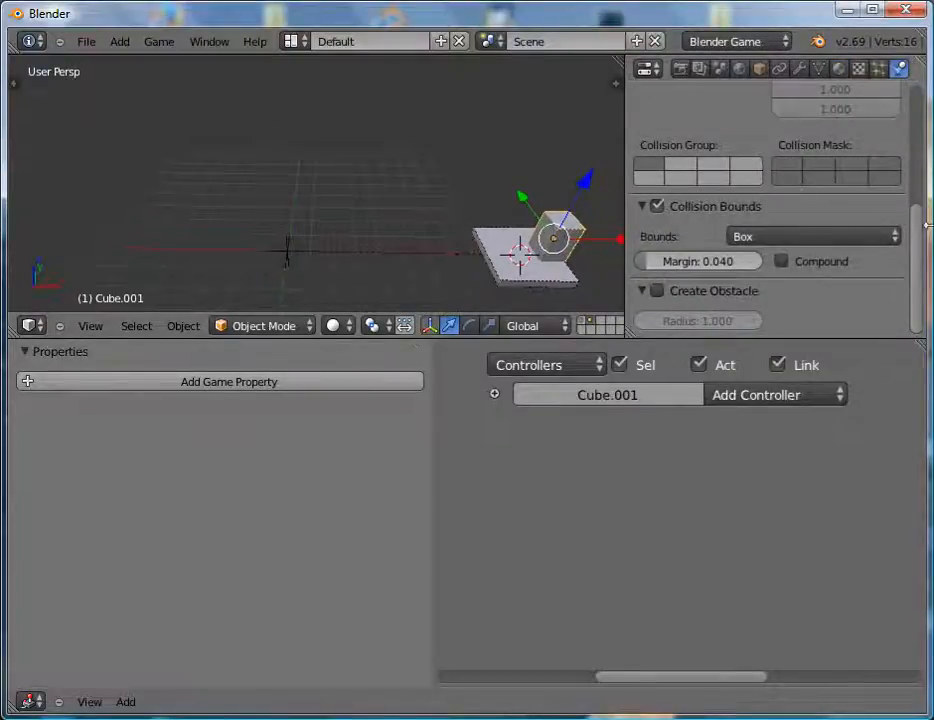
Rename the small cube object to wall_section.
scroll(753, 133, up, 5)
click(760, 68)
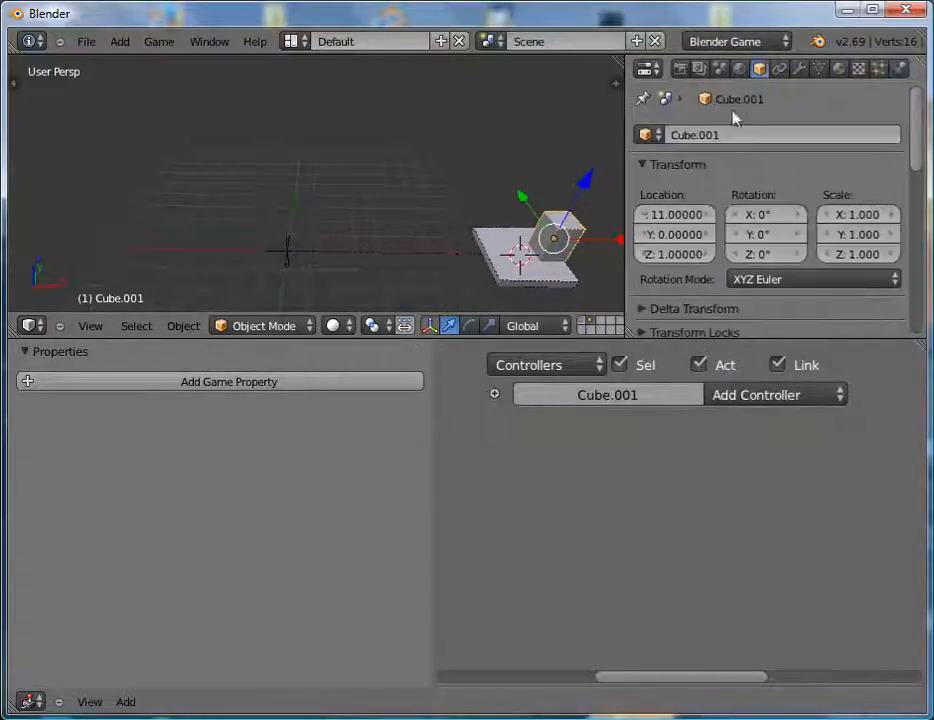
click(725, 136)
text(wall)
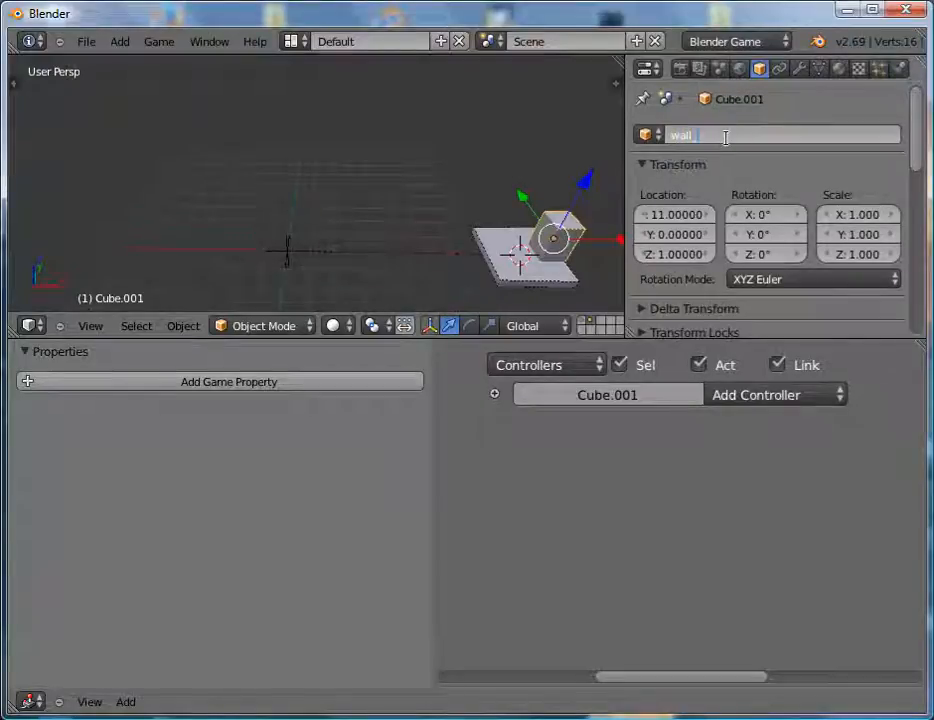
text(_section)
key(Return)
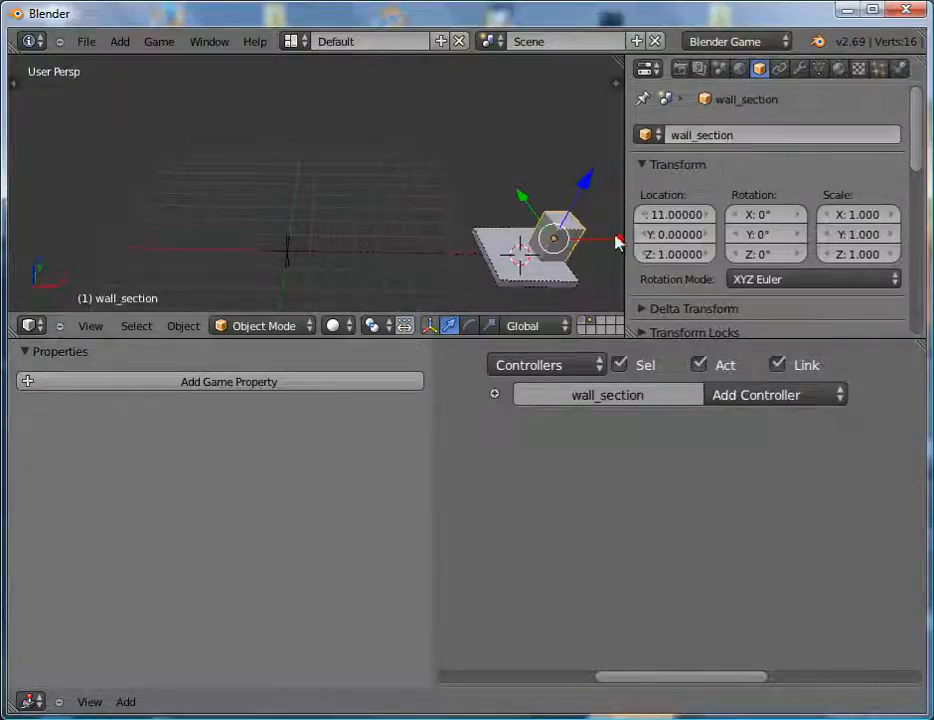
Parent wall_section to Tile_1.
shift+right_click(512, 280)
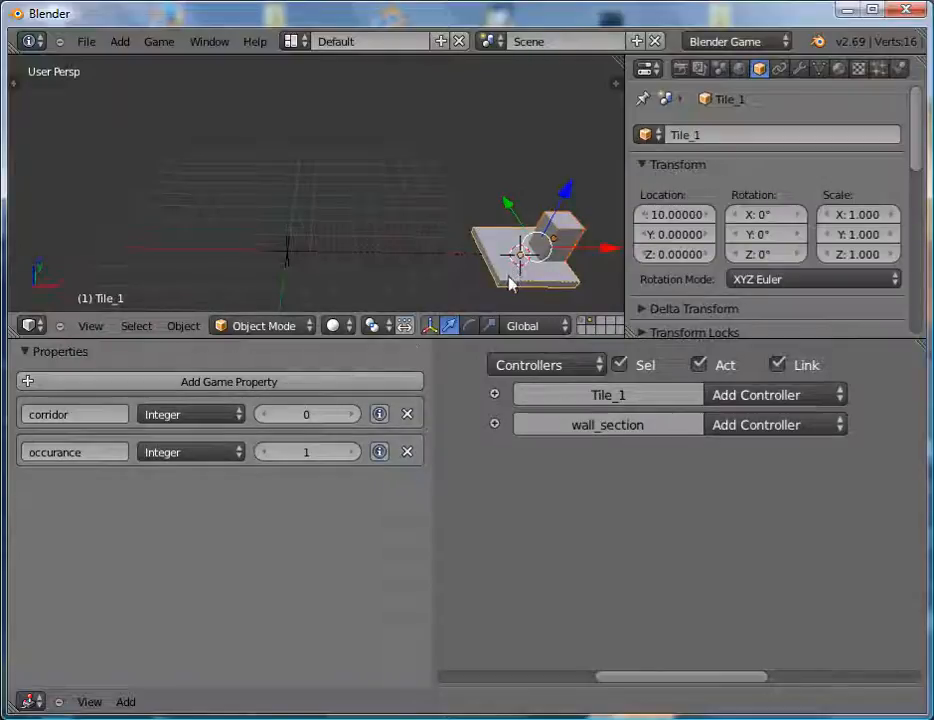
key(ctrl+p)
click(513, 282)
Duplicate wall_section and offset the copy 1 unit along global Y.
right_click(558, 240)
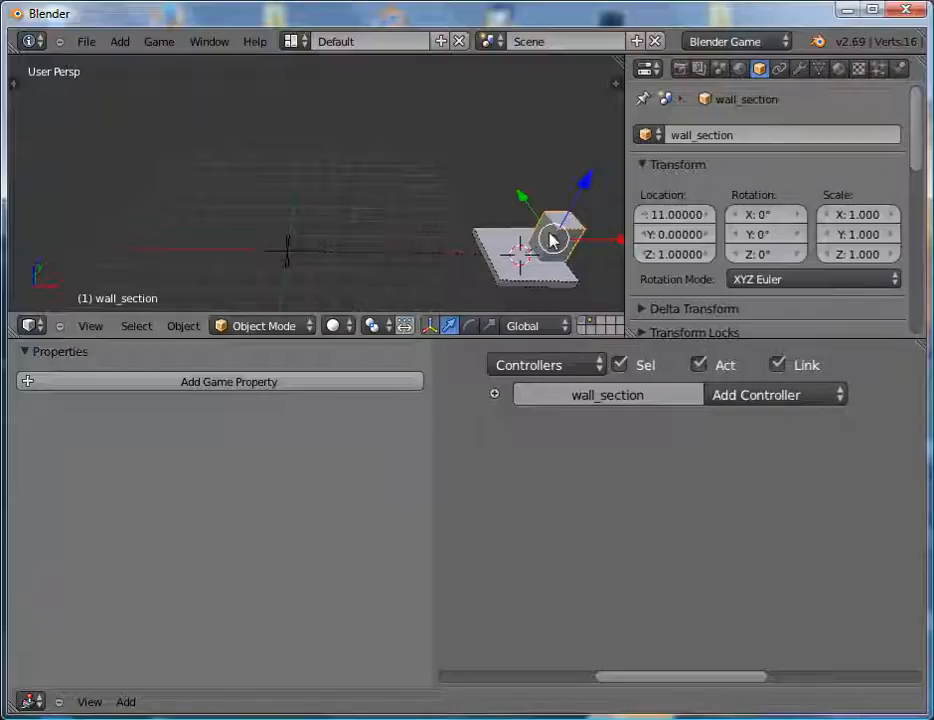
key(shift+d)
text(y)
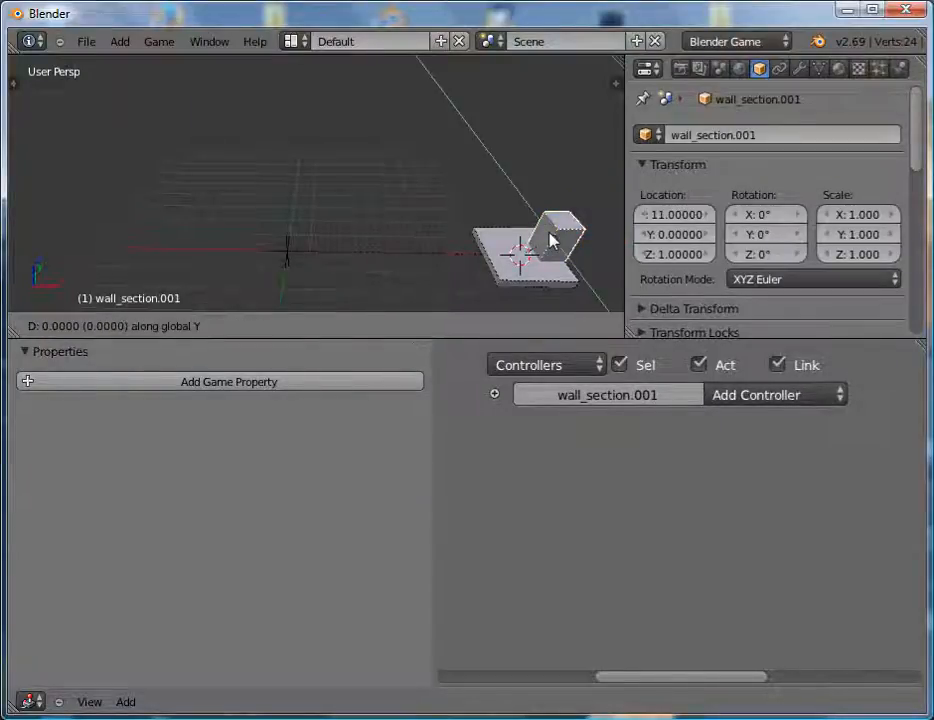
text(1)
key(Return)
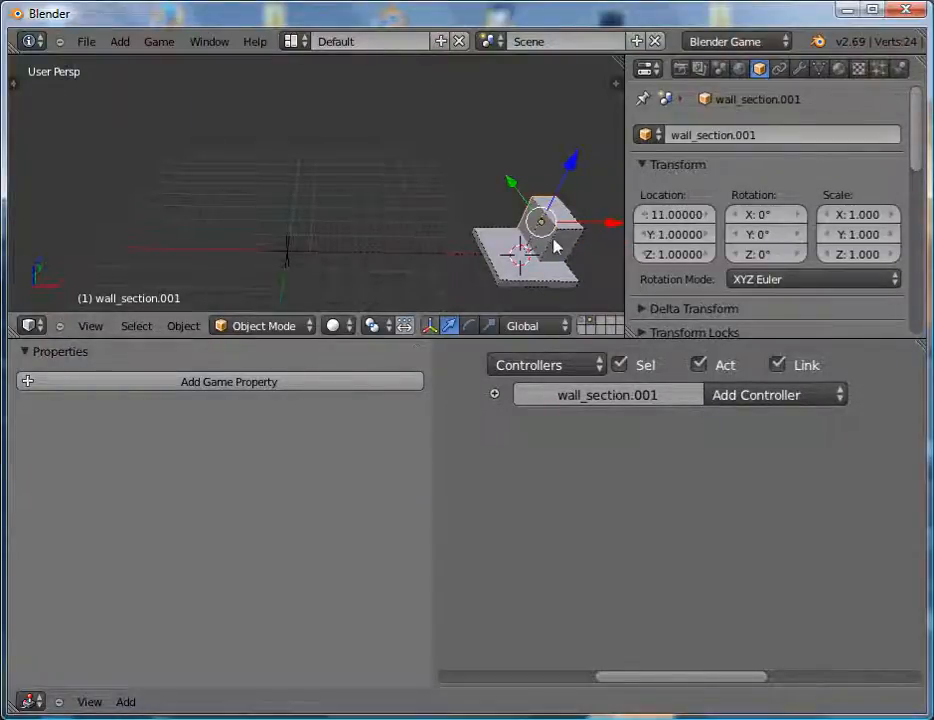
Duplicate the original wall_section again and offset this copy 1 unit in the negative Y direction.
right_click(557, 248)
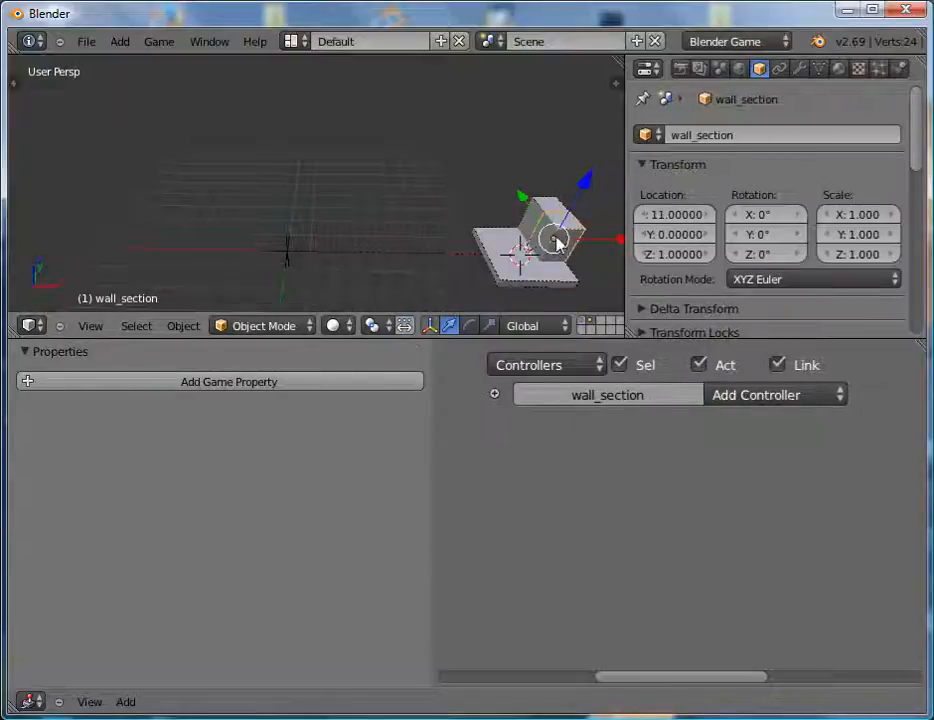
key(shift+d)
text(y1)
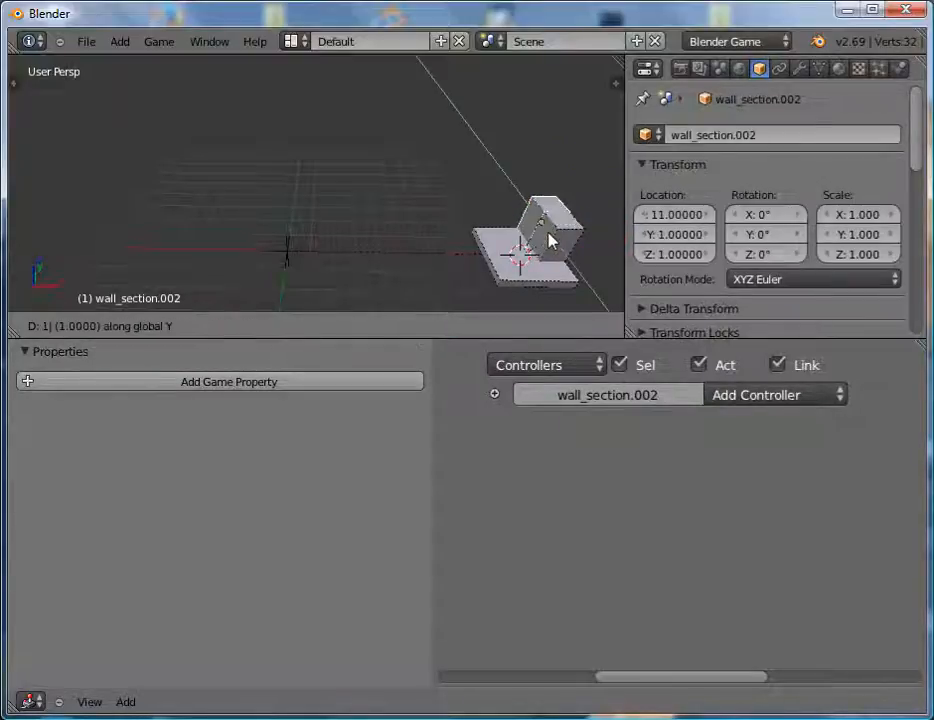
key(Return)
Duplicate the two end wall sections together and offset the copies -1 unit along global X.
shift+right_click(549, 207)
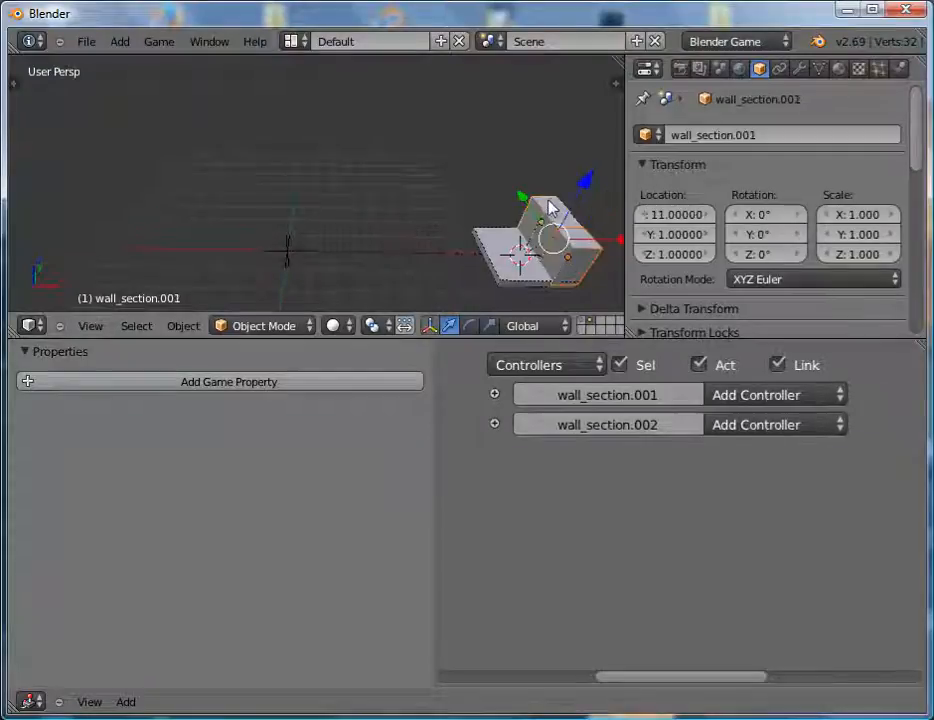
key(shift+d)
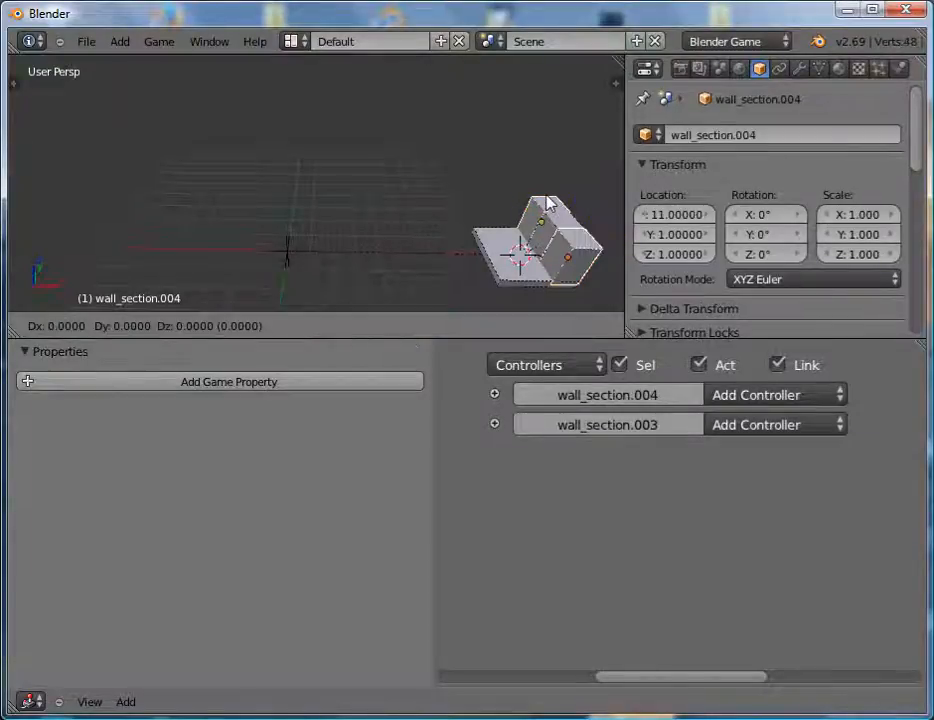
text(x-1)
key(Return)
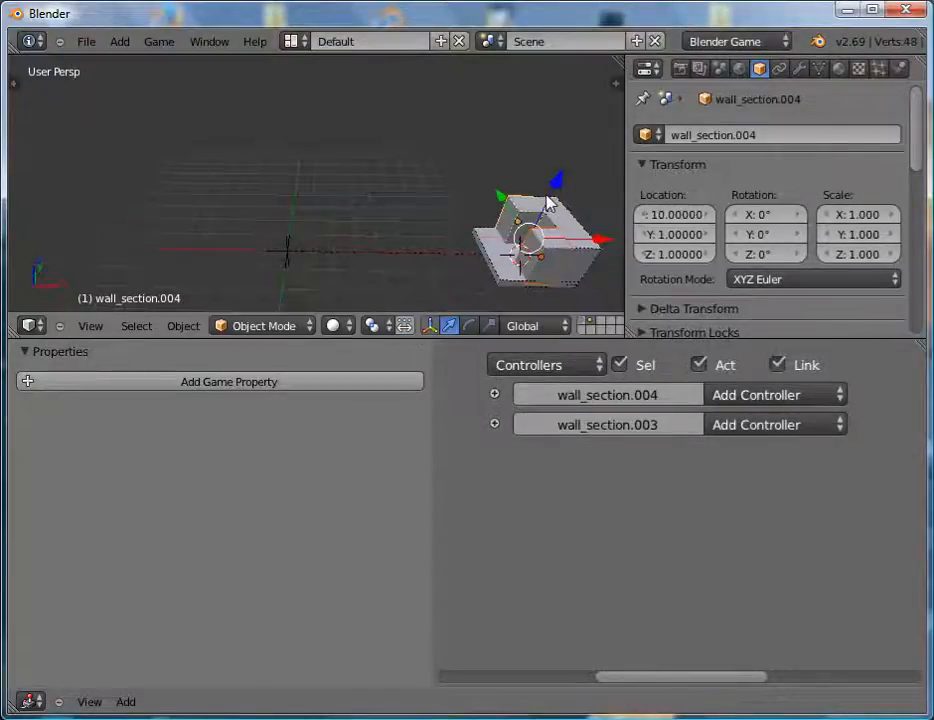
Duplicate the row of three wall sections at the tile's +X edge and move the copies -2 units along global X.
right_click(571, 224)
shift+right_click(563, 202)
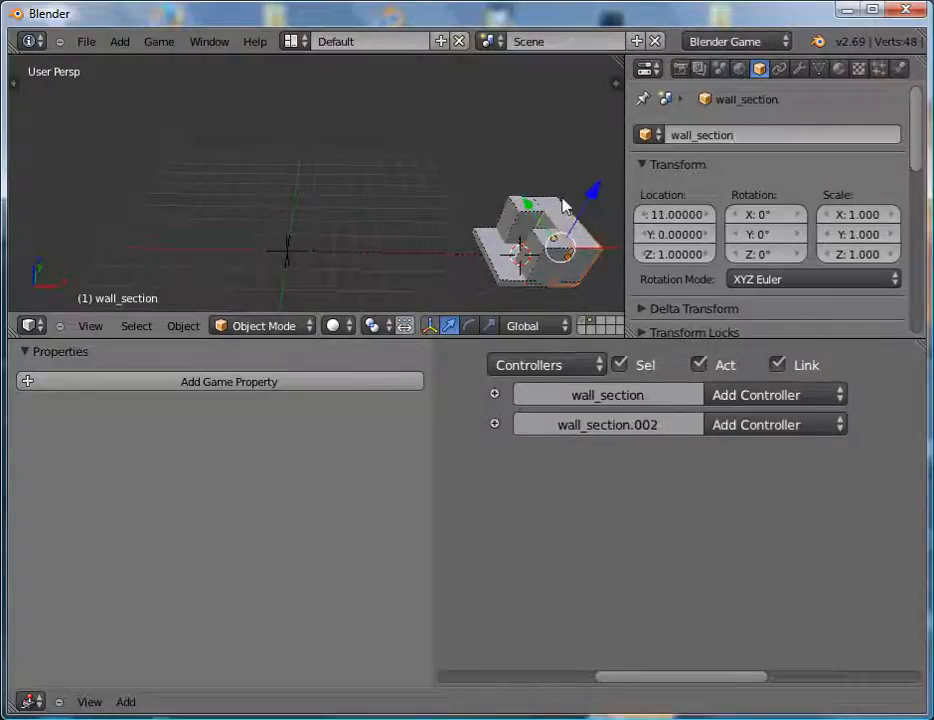
shift+right_click(567, 203)
key(shift+d)
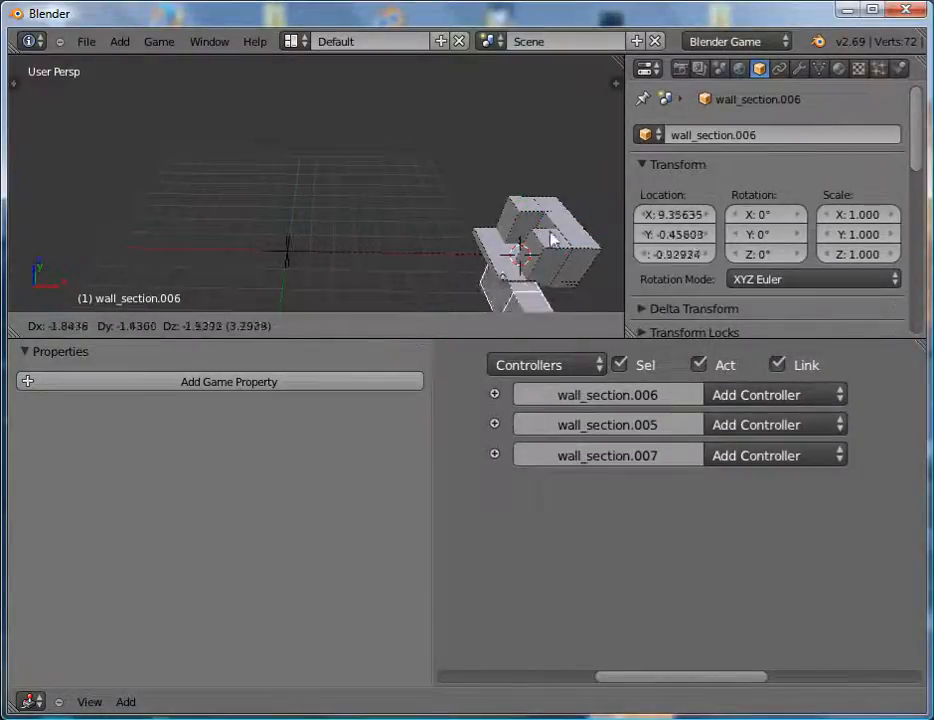
right_click(552, 236)
key(x)
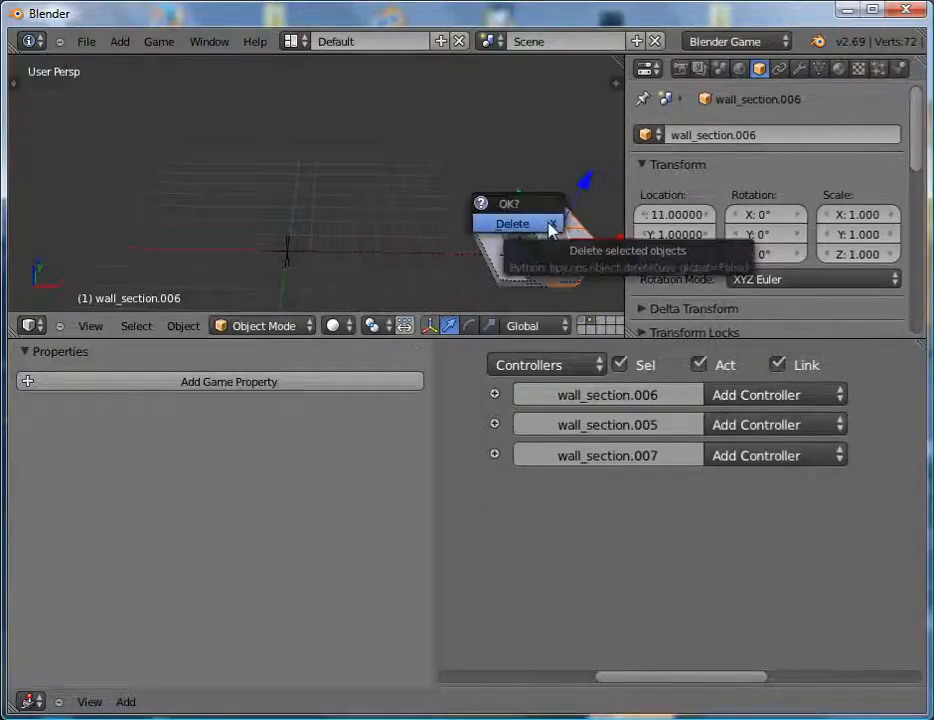
text(gx)
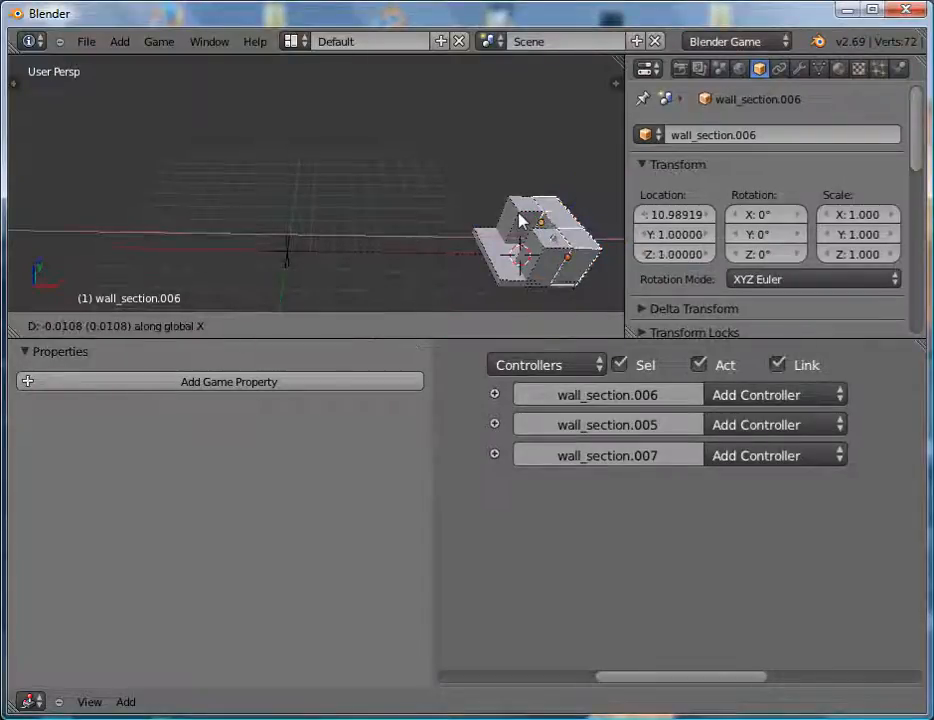
text(-2 (2)
key(Return)
Duplicate Tile_1 together with all its wall sections and offset the copy 4 units along global Y.
middle_drag(389, 120, 455, 154)
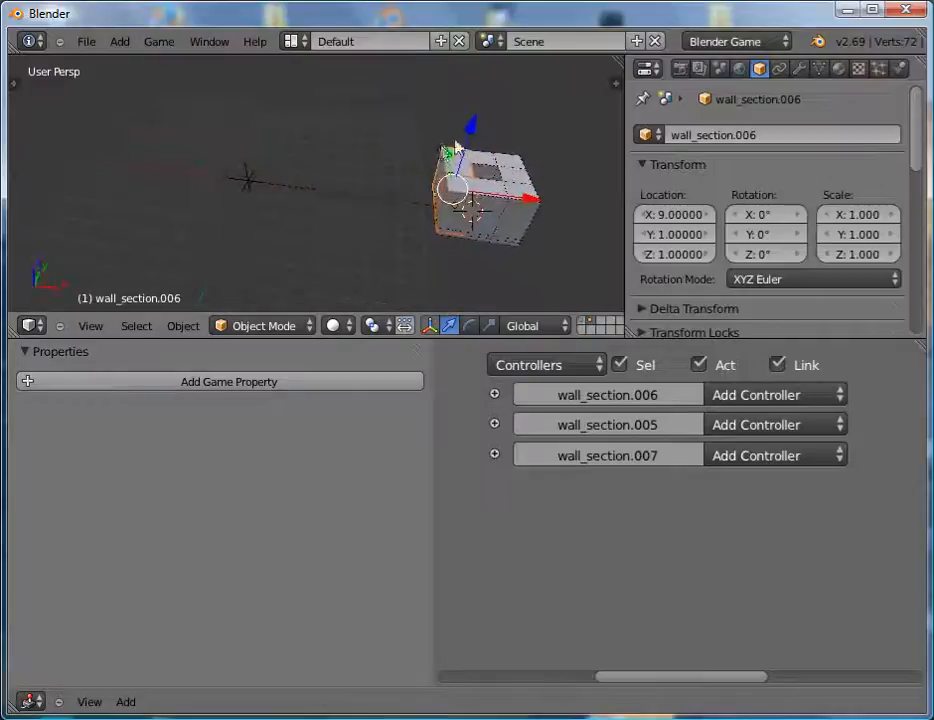
key(a)
drag(427, 263, 594, 100)
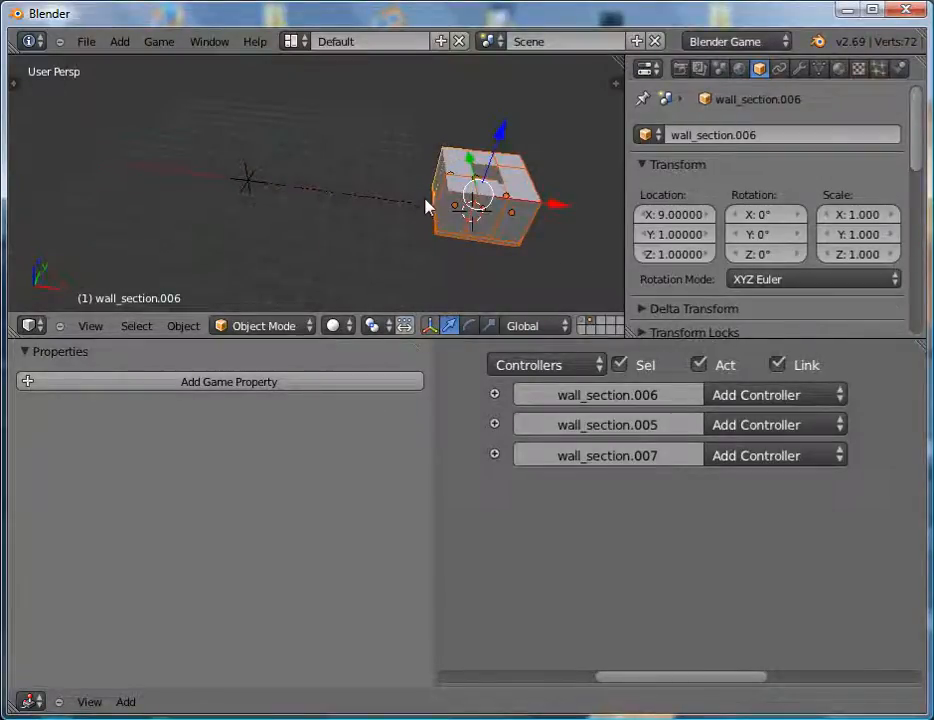
mouse_move(427, 202)
middle_down()
mouse_move(452, 240)
mouse_move(436, 229)
mouse_move(432, 192)
middle_up()
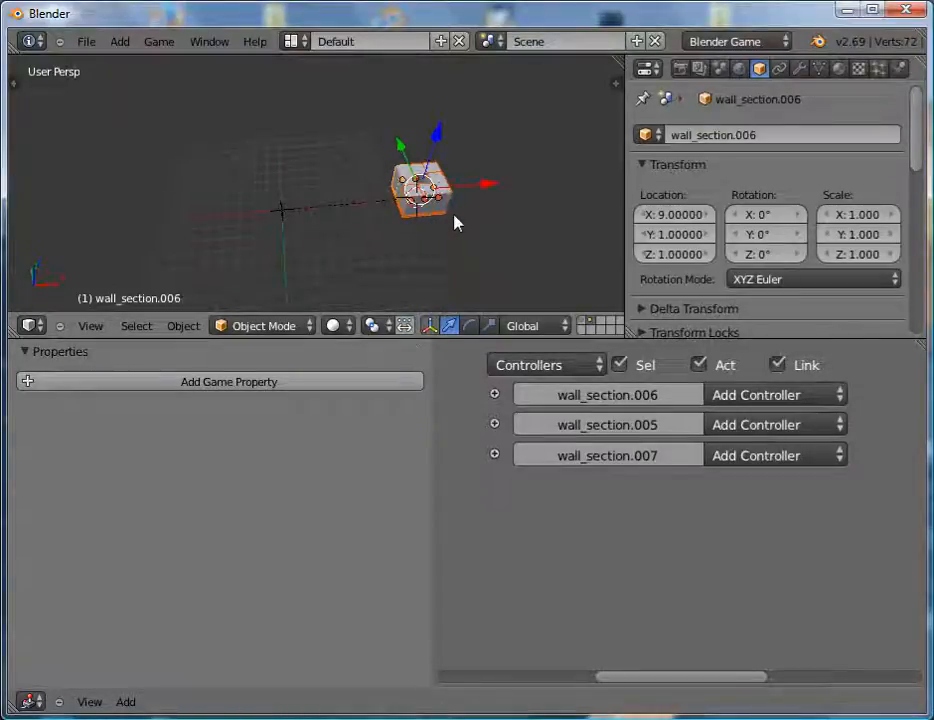
key(shift+d)
key(y)
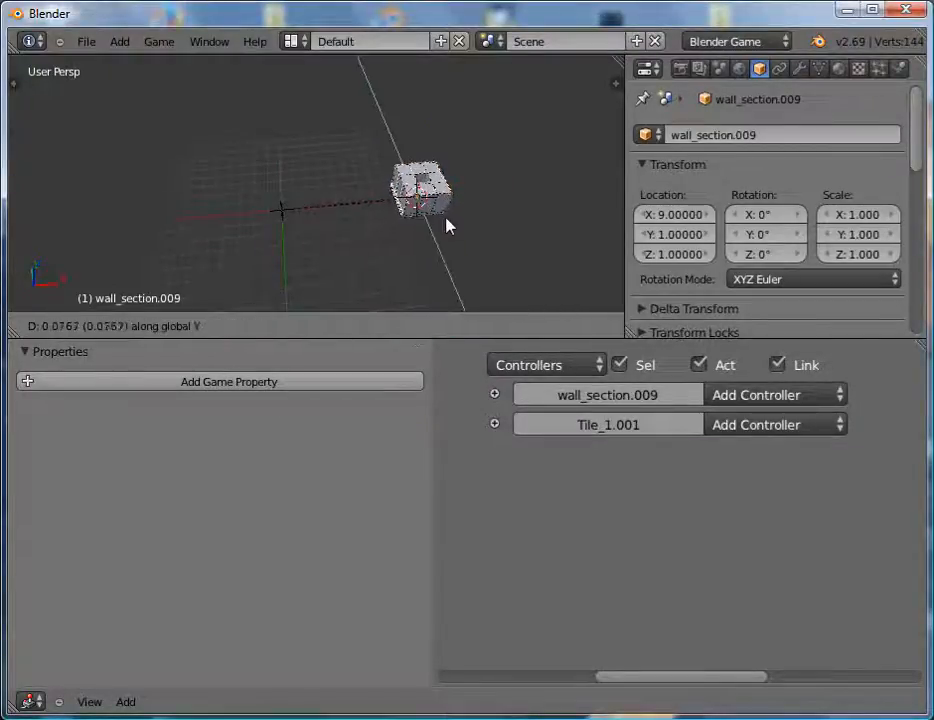
key(4)
key(Return)
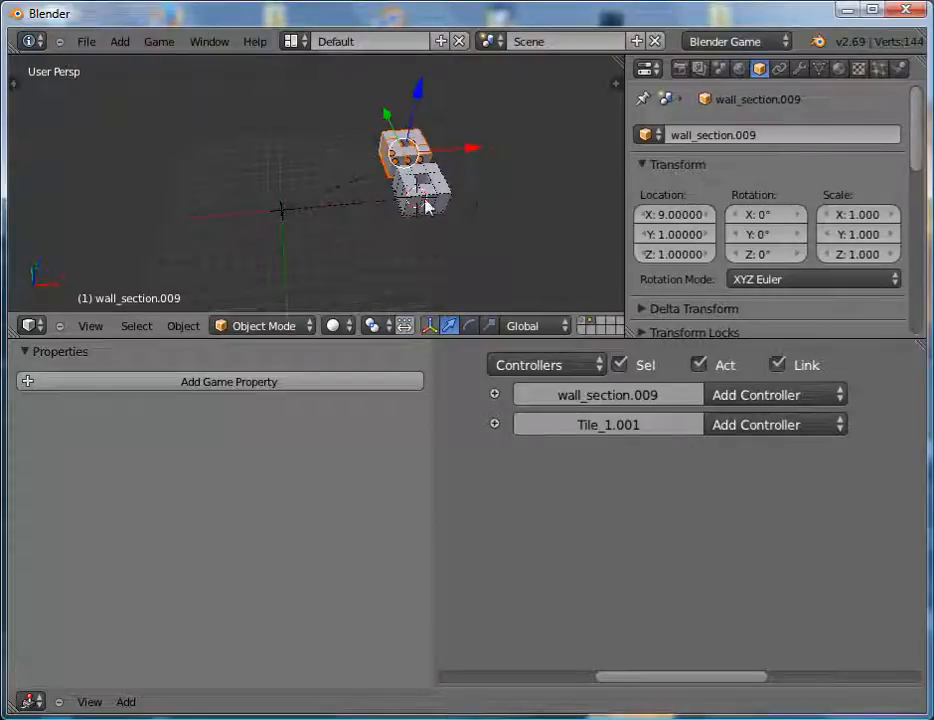
Duplicate the copied walled tile once more, offset another 4 units along global Y.
key(shift+d)
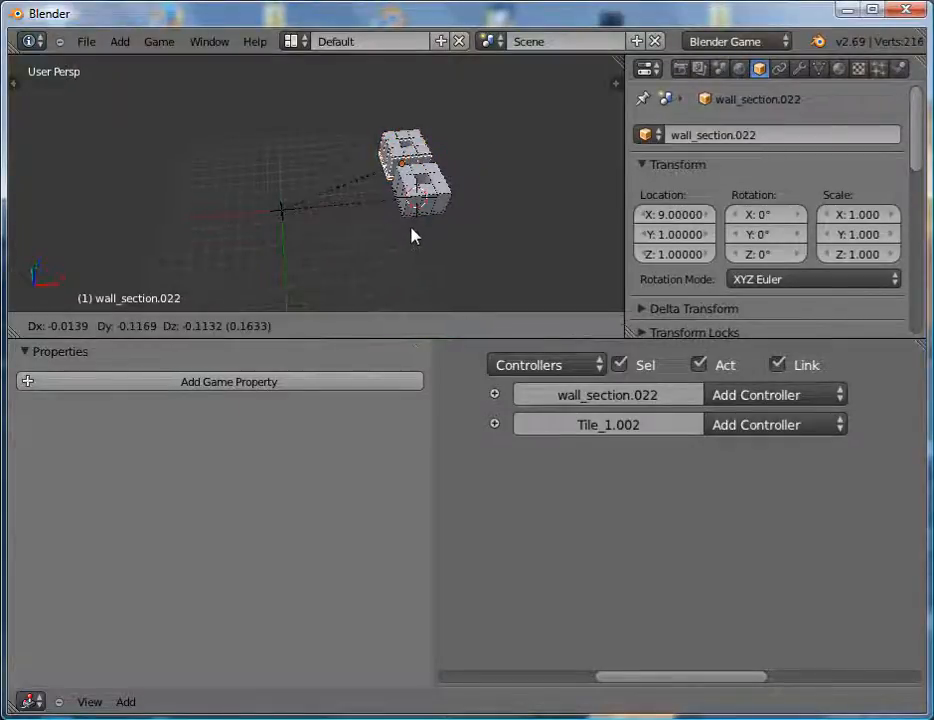
key(y)
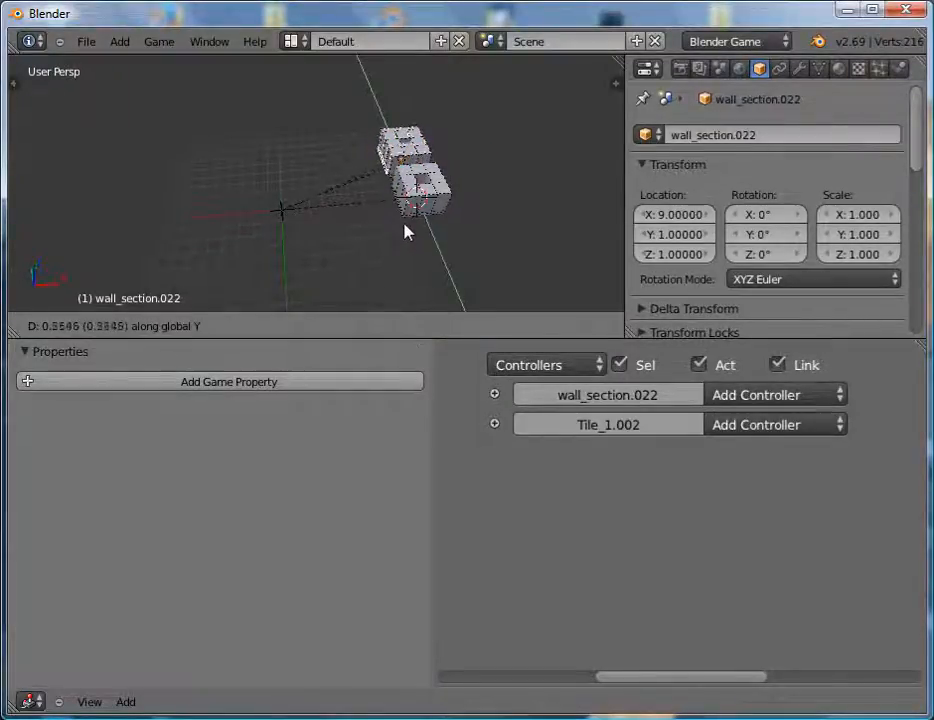
key(4)
key(Return)
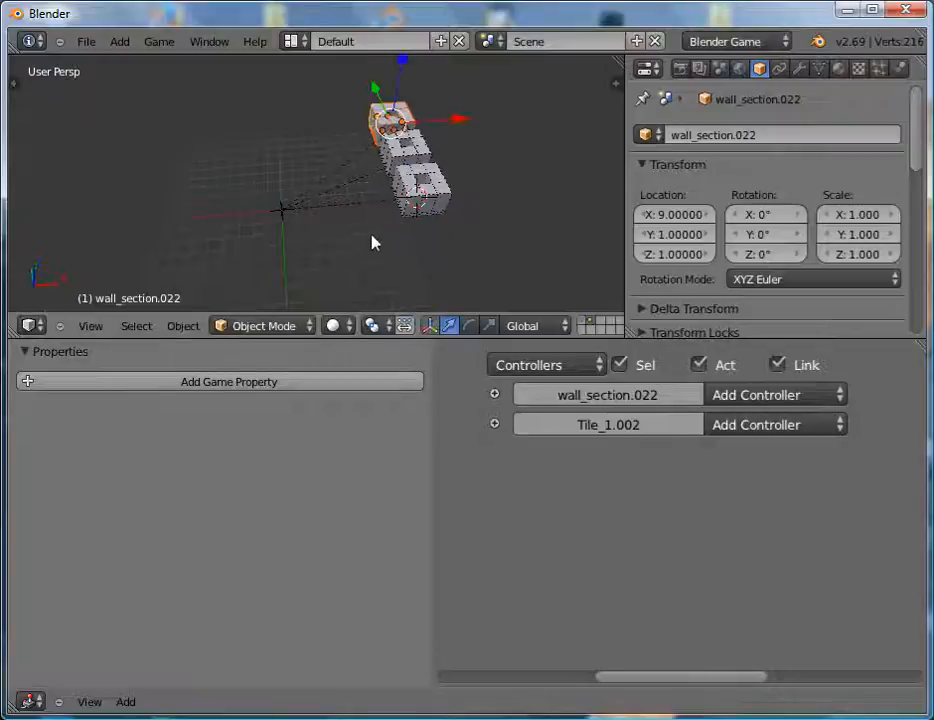
Select all three walled tiles together with their wall sections.
key(a)
key(b)
drag(342, 272, 555, 77)
key(g)
key(x)
key(4)
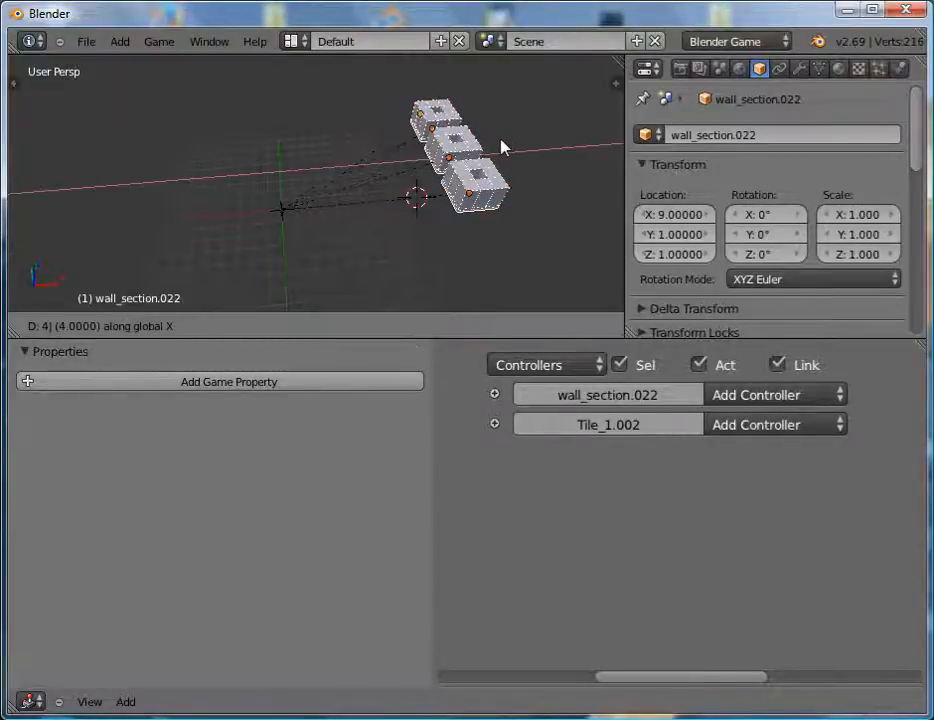
key(Return)
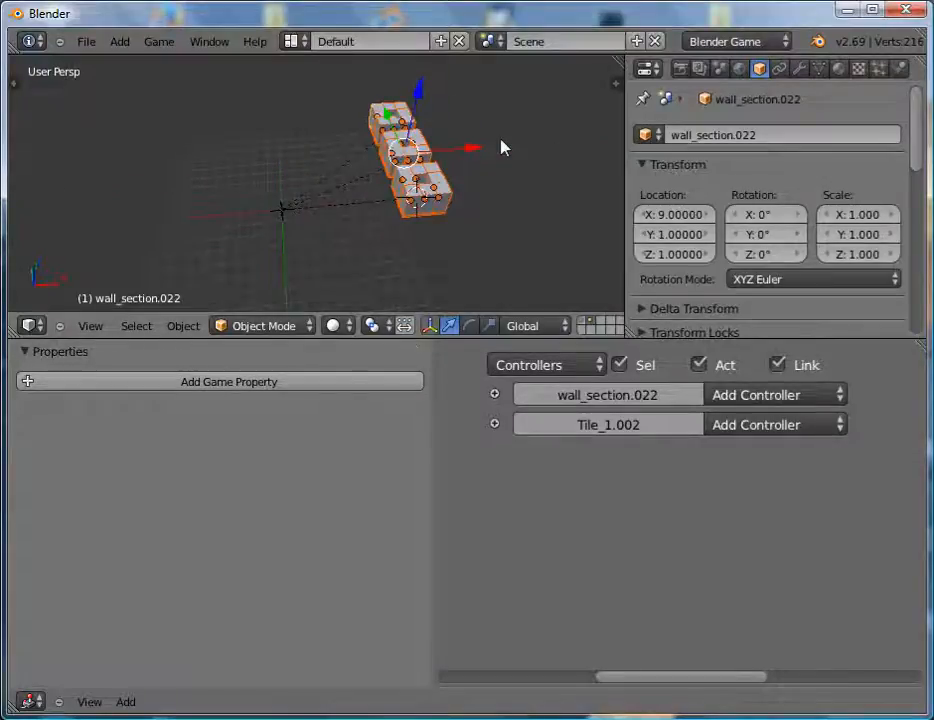
Duplicate the column of three walled tiles and move the copies 4 units along global X.
key(shift+d)
right_click(476, 202)
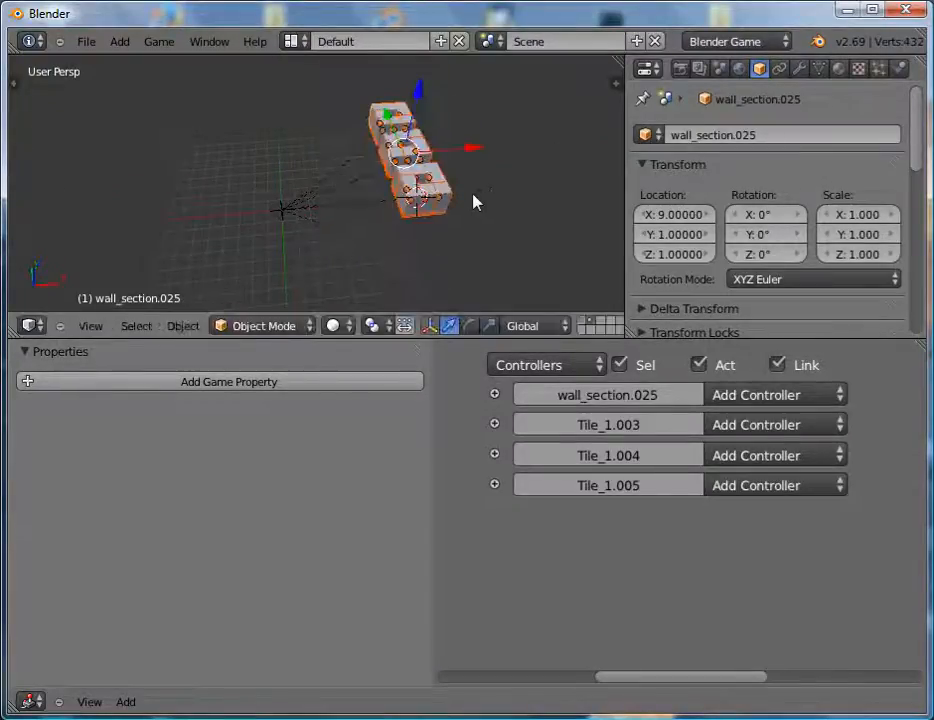
key(g)
key(x)
key(6)
key(BackSpace)
key(4)
key(Return)
middle_drag(475, 202, 428, 160)
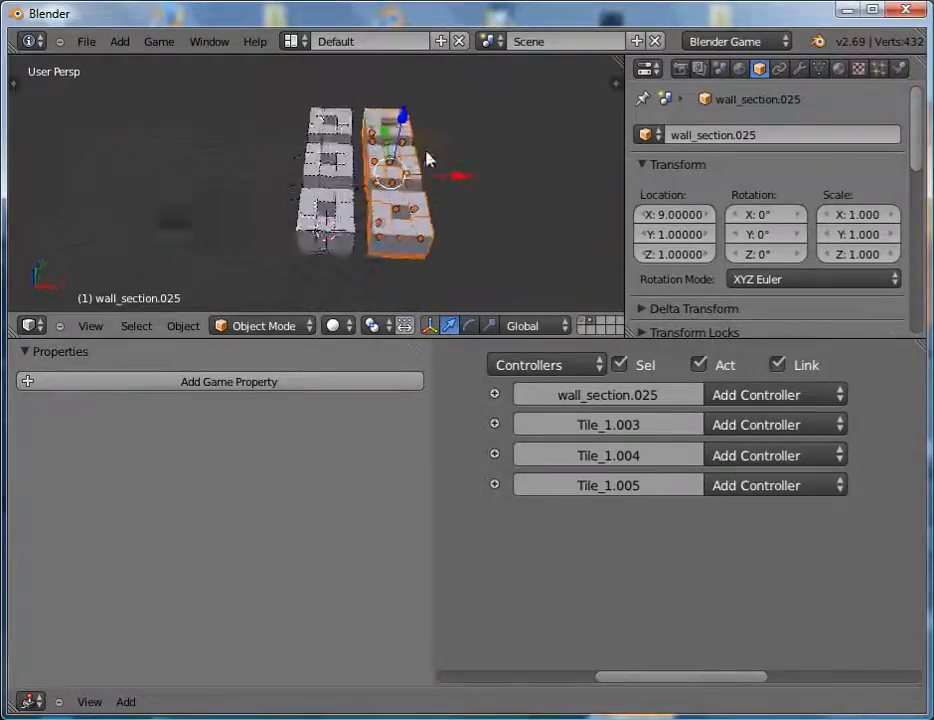
scroll(426, 152, up, 7)
scroll(411, 176, down, 5)
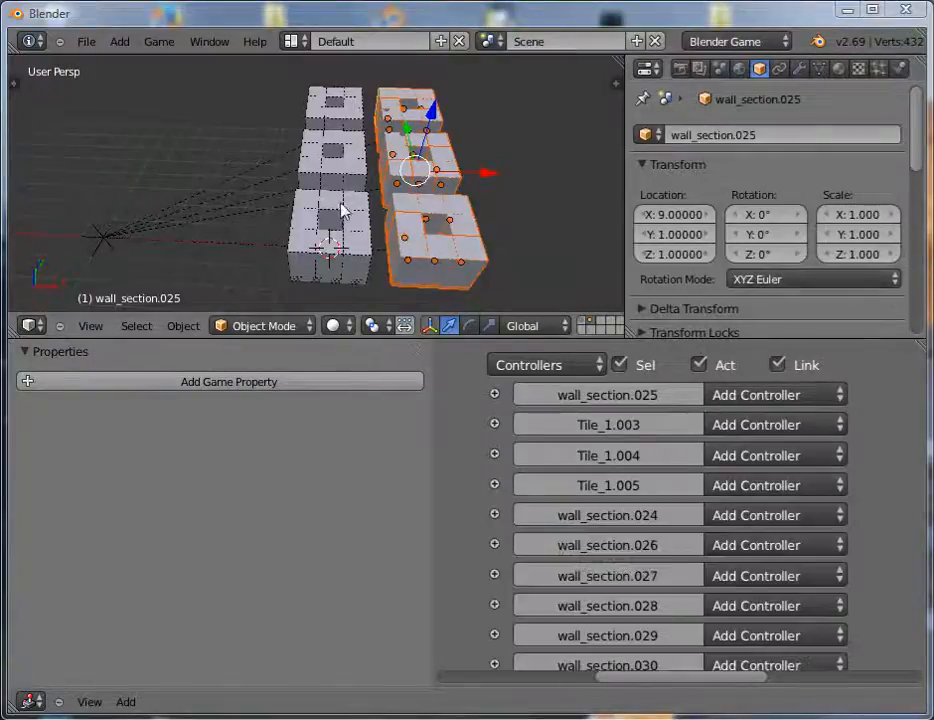
Delete the middle wall section on the positive-Y side of Tile_1, opening one exit.
right_click(325, 286)
key(z)
right_click(330, 283)
right_click(328, 288)
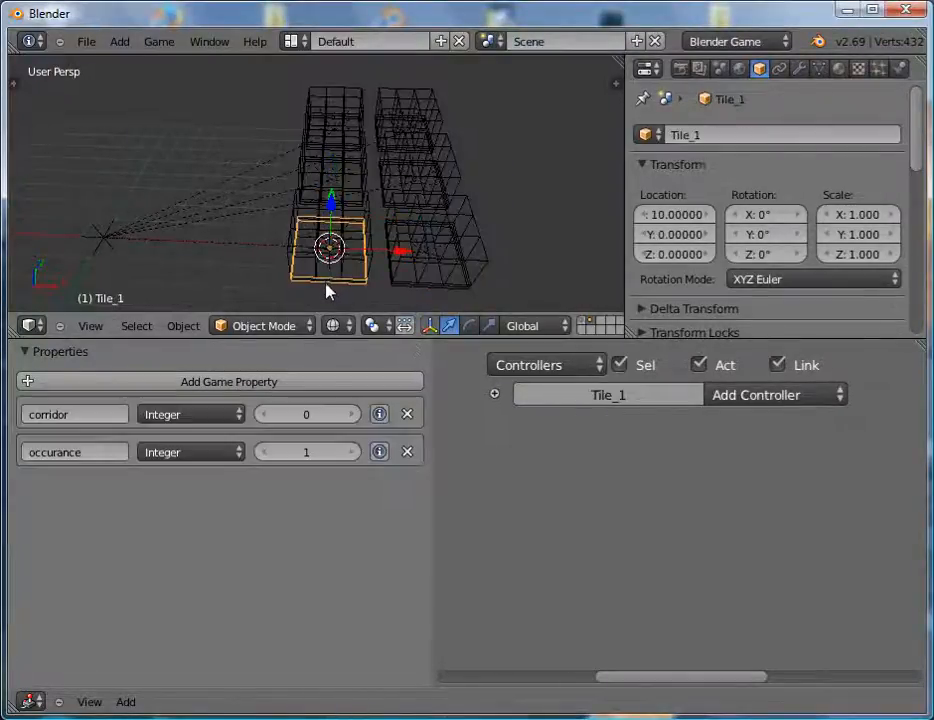
right_click(338, 225)
key(z)
key(x)
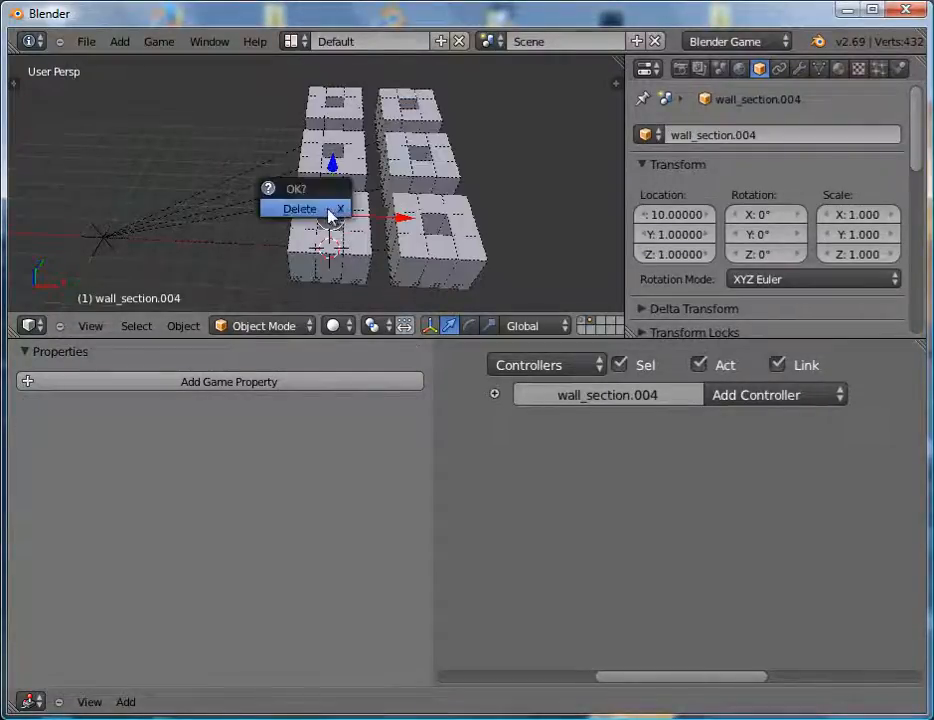
click(336, 212)
Delete the two middle wall sections on the negative-Y and positive-Y sides of Tile_1.001 and set its corridor property to 1.
middle_drag(365, 192, 368, 250)
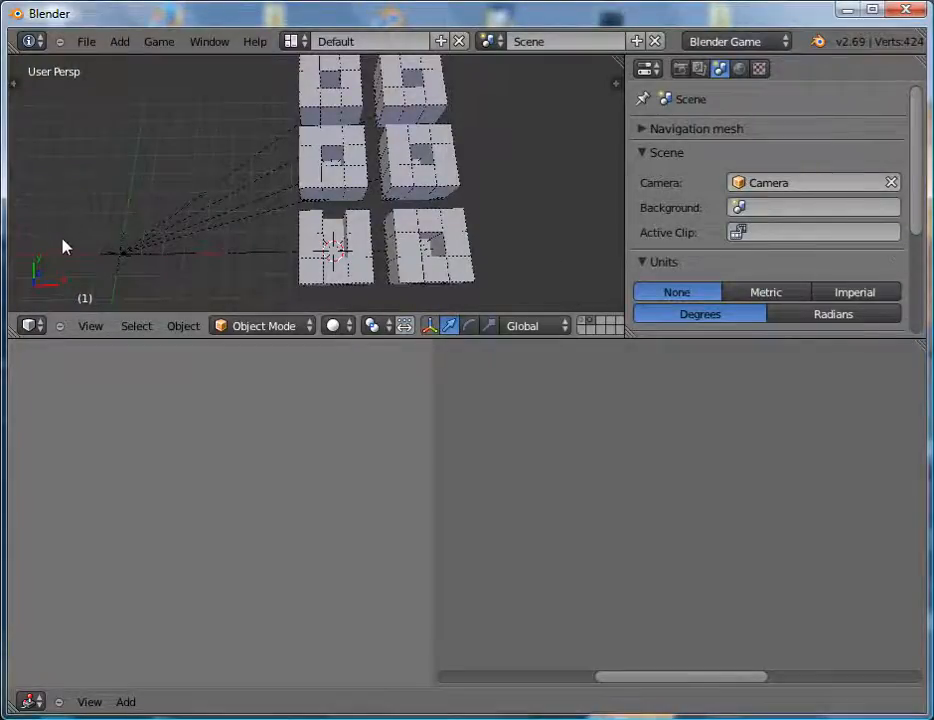
mouse_move(250, 198)
middle_down()
mouse_move(265, 284)
mouse_move(265, 202)
mouse_move(255, 215)
middle_up()
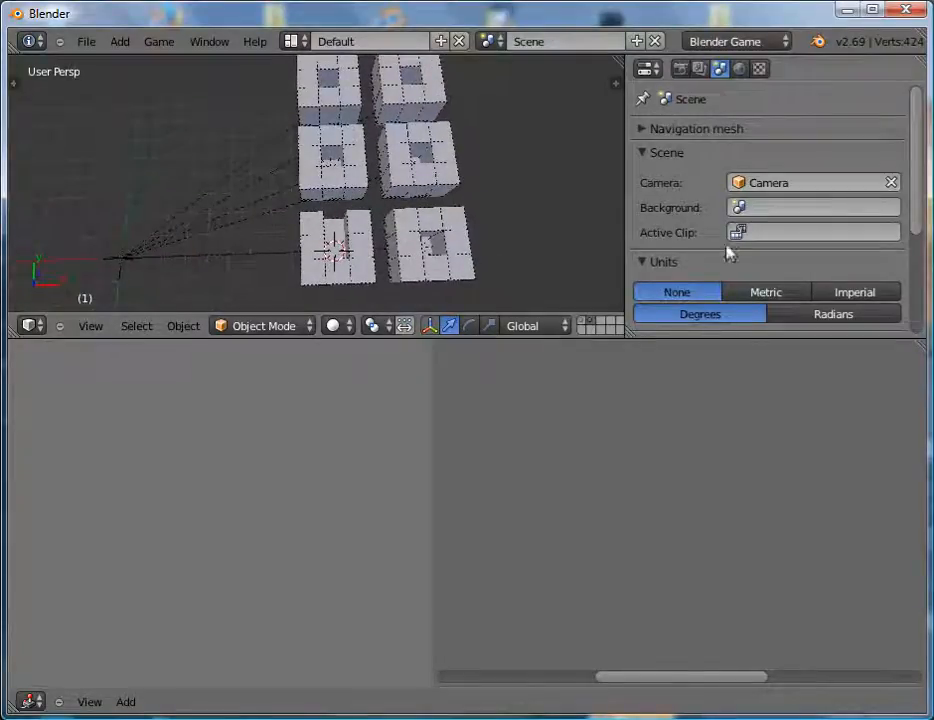
right_click(328, 186)
key(x)
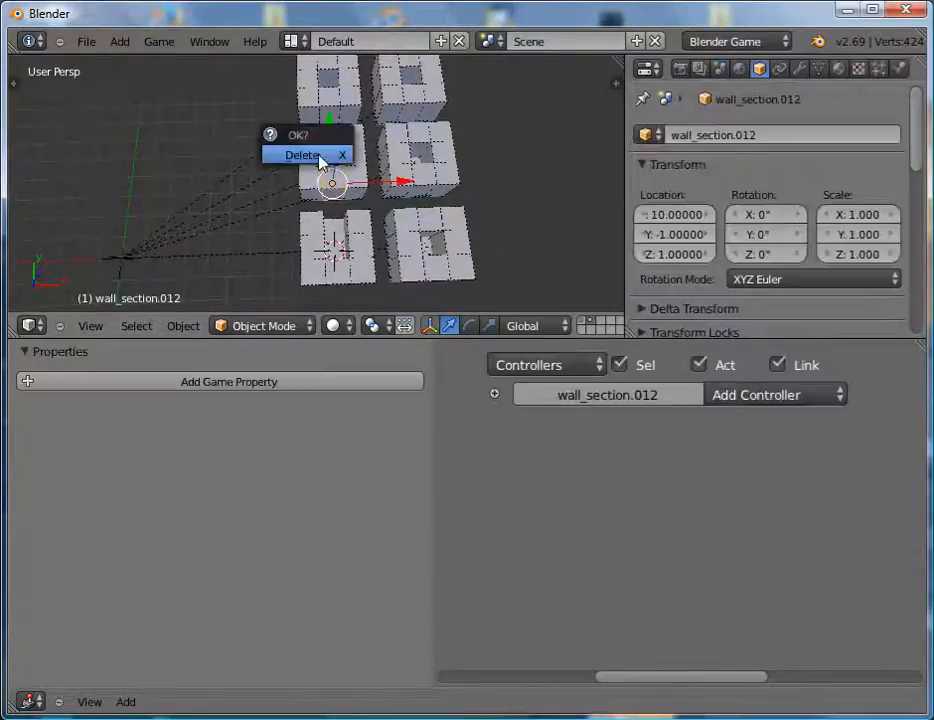
click(319, 156)
right_click(334, 146)
key(x)
click(334, 146)
right_click(338, 183)
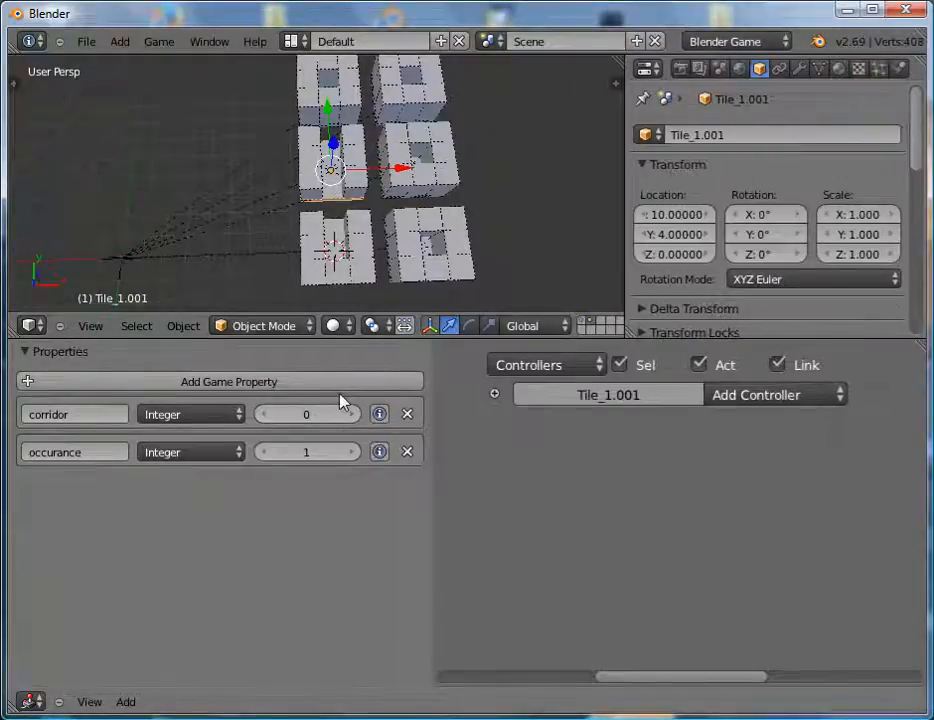
click(353, 415)
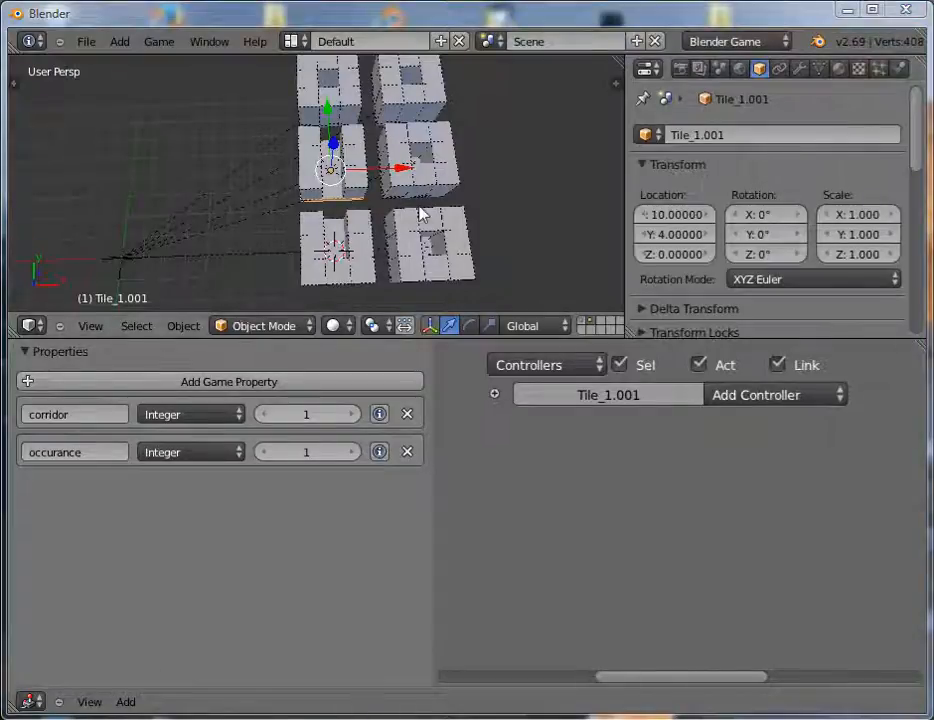
Delete the middle wall sections on the positive-Y and positive-X sides of Tile_1.002, forming a corner passage.
middle_drag(342, 234, 340, 159)
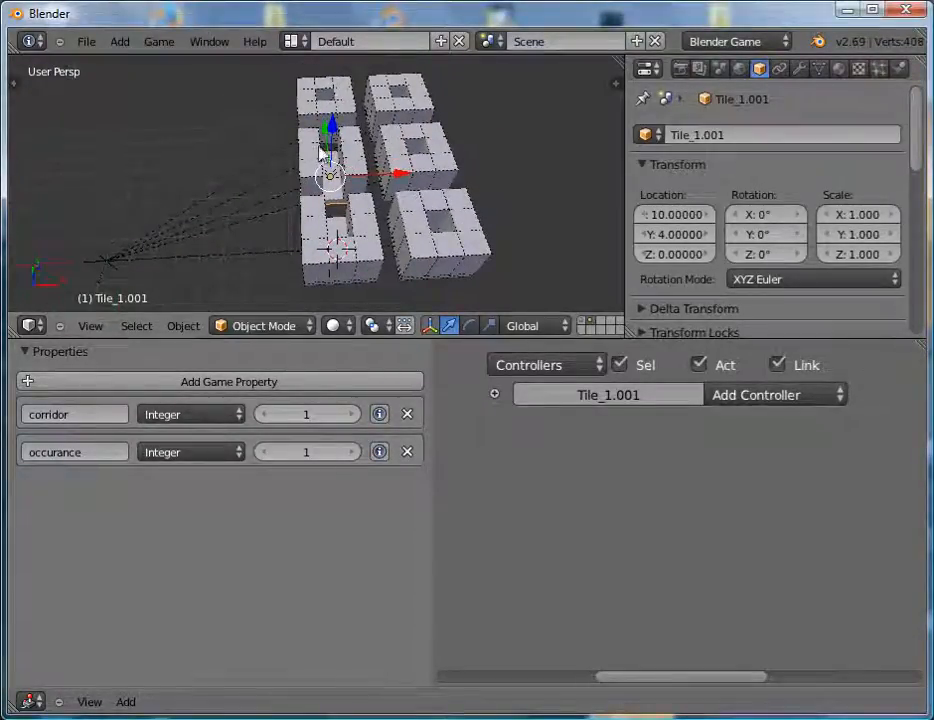
middle_drag(367, 152, 372, 222)
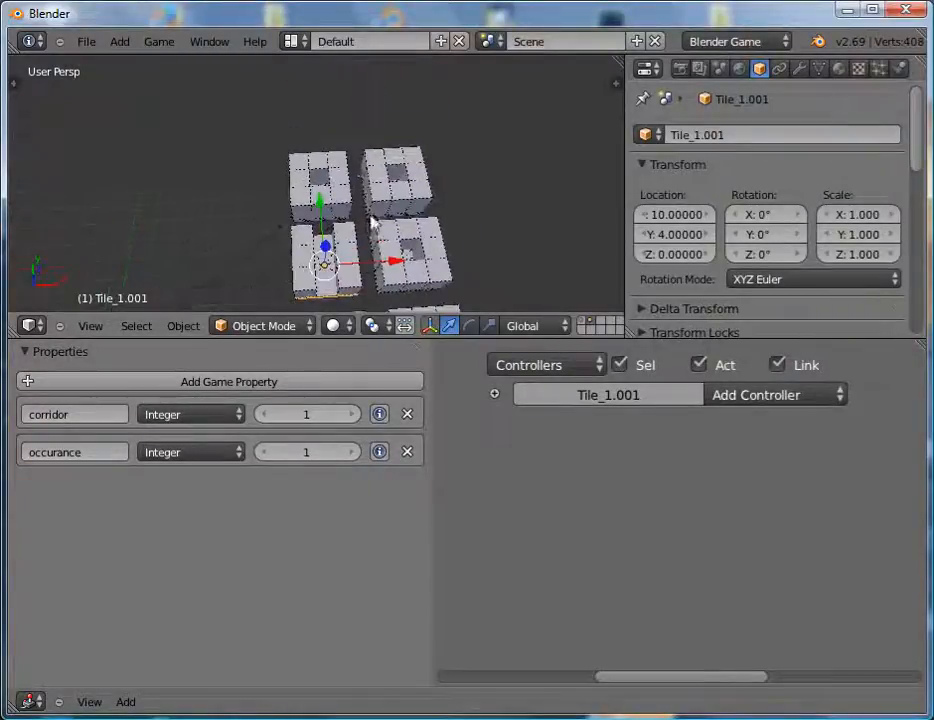
right_click(337, 181)
right_click(338, 182)
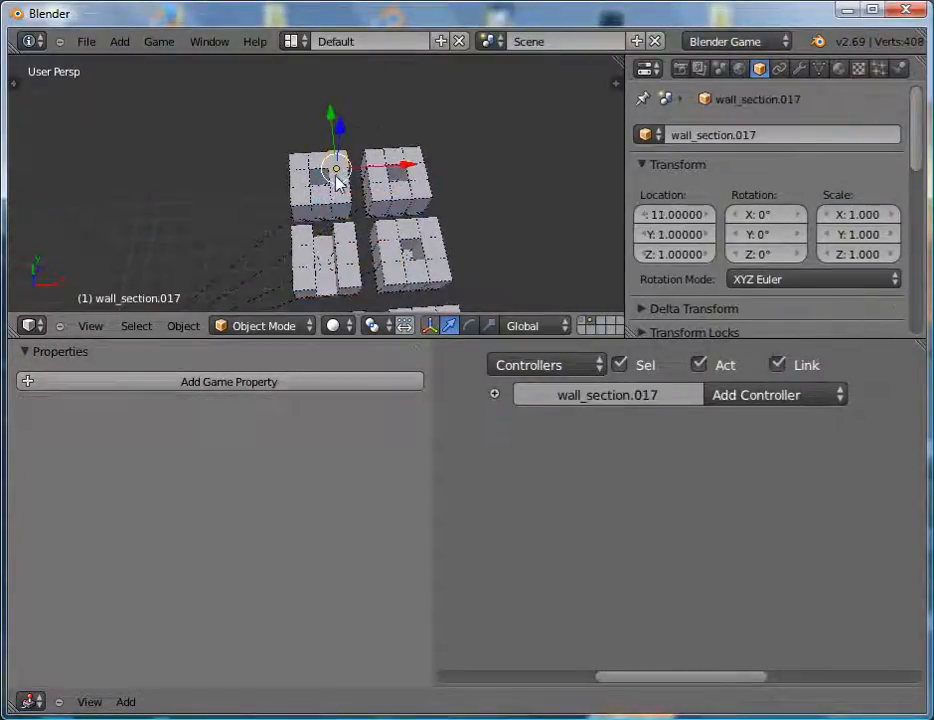
right_click(338, 182)
key(x)
click(336, 181)
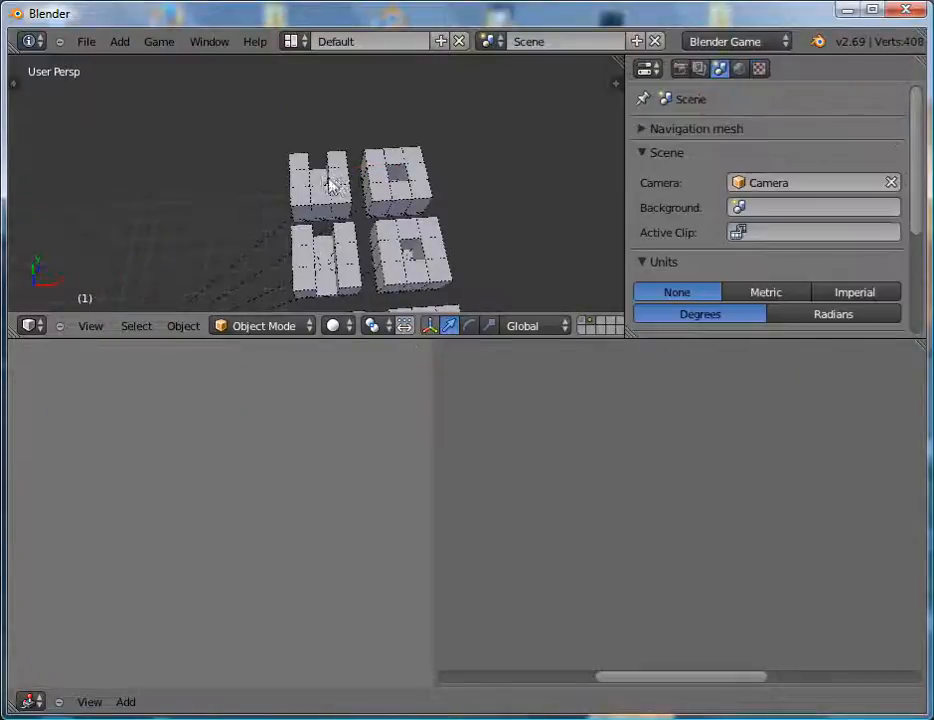
right_click(337, 188)
right_click(339, 178)
key(x)
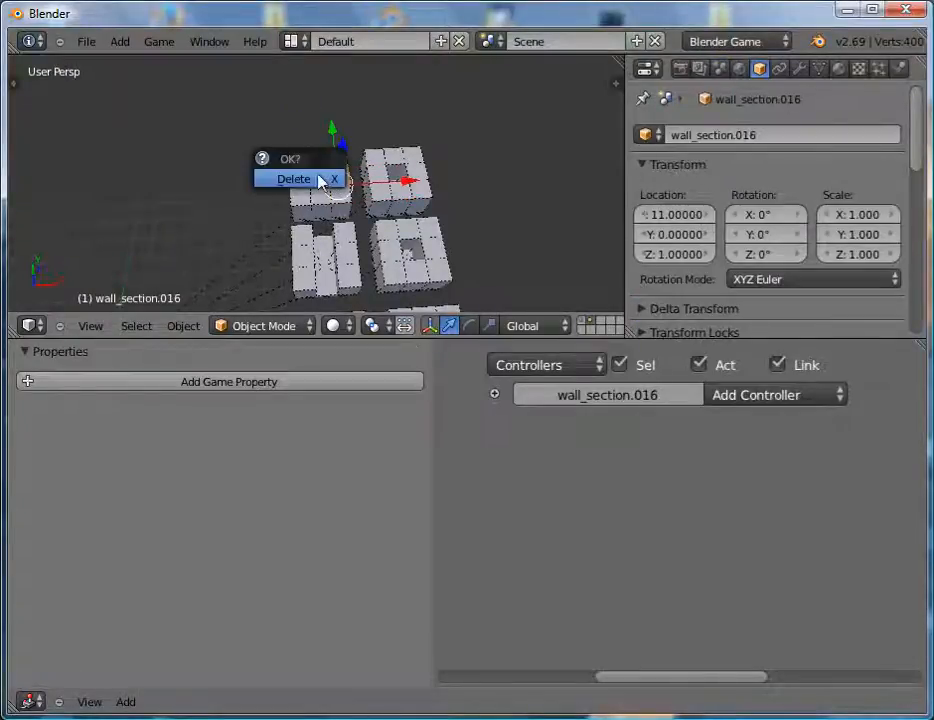
click(323, 177)
Set the corridor property of the corner tile, Tile_1.002, to 2.
right_click(325, 182)
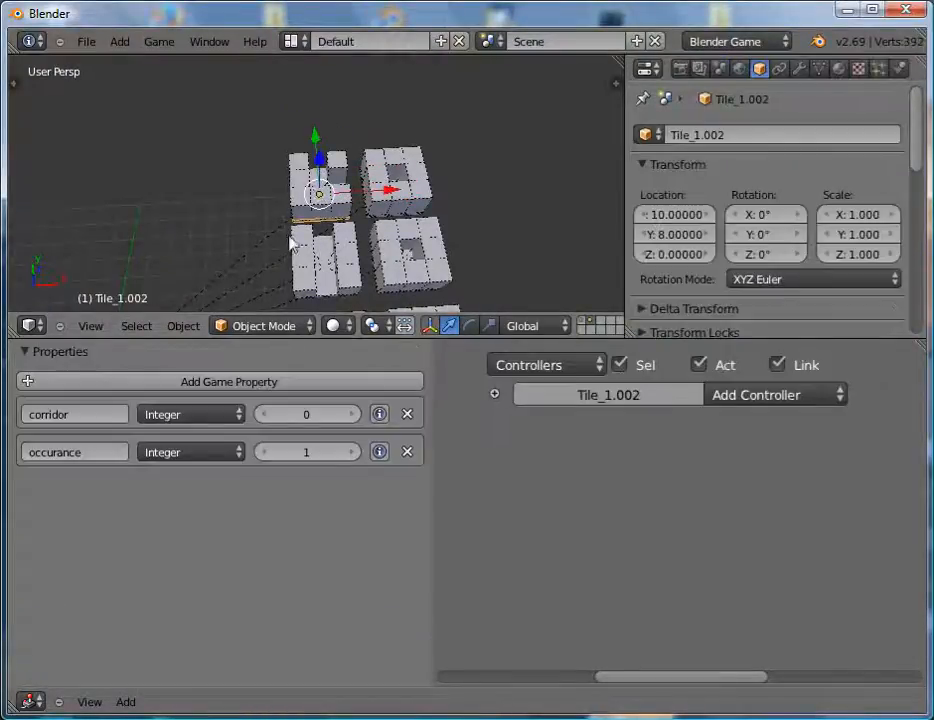
click(353, 414)
click(353, 414)
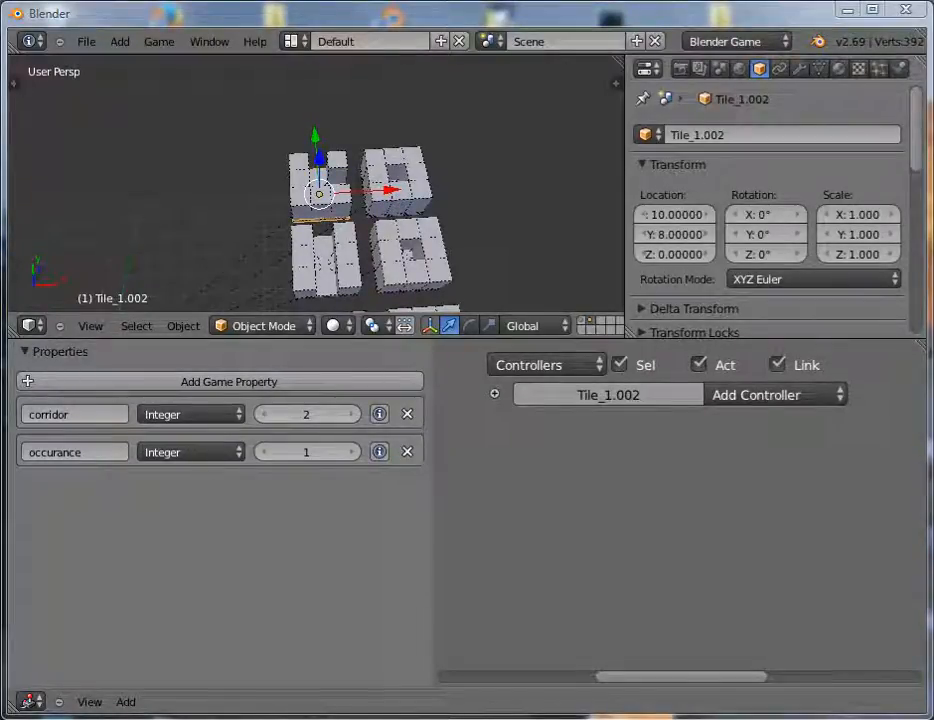
Delete the middle wall sections on the negative-Y, positive-X and positive-Y sides of Tile_1.003, forming a T-junction.
right_click(406, 196)
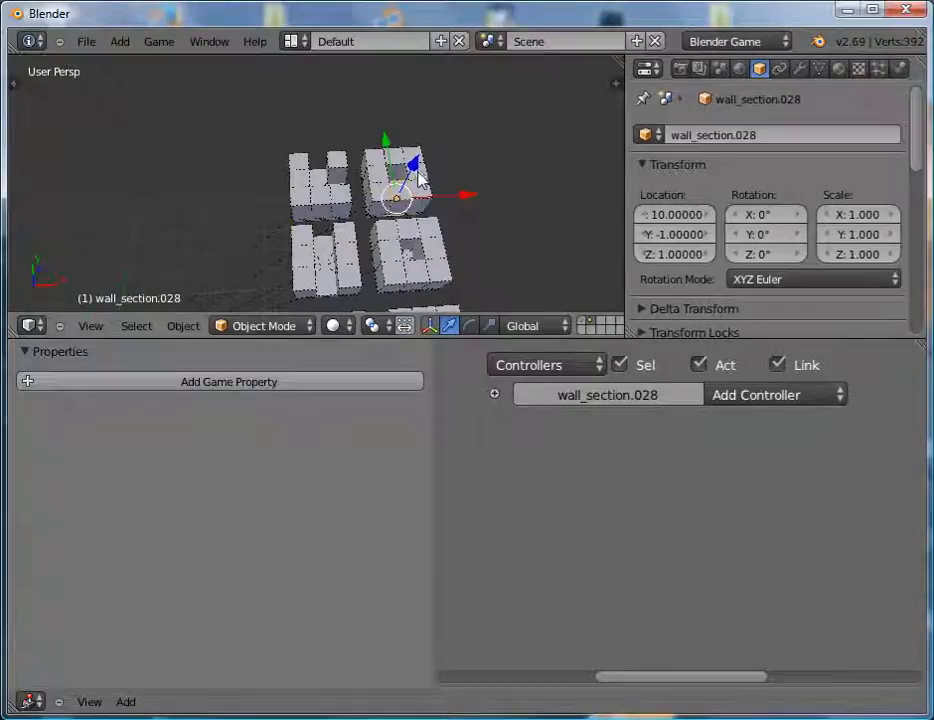
shift+right_click(406, 166)
shift+right_click(396, 162)
key(x)
click(393, 164)
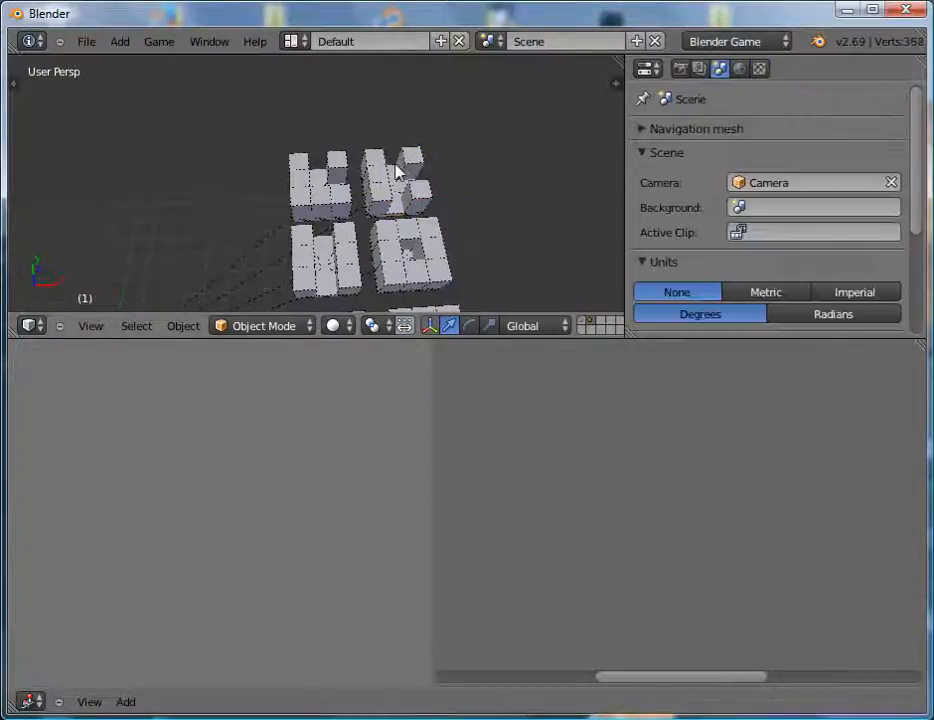
Set the corridor property of the T-junction tile, Tile_1.003, to 3.
right_click(410, 166)
right_click(397, 192)
right_click(398, 207)
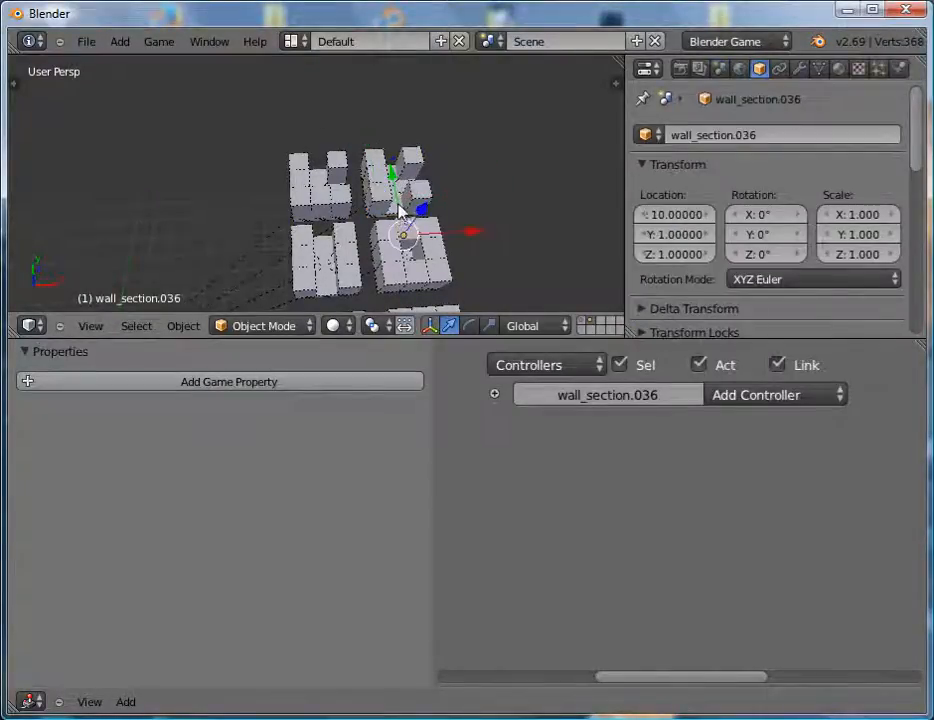
right_click(400, 202)
right_click(398, 208)
right_click(398, 216)
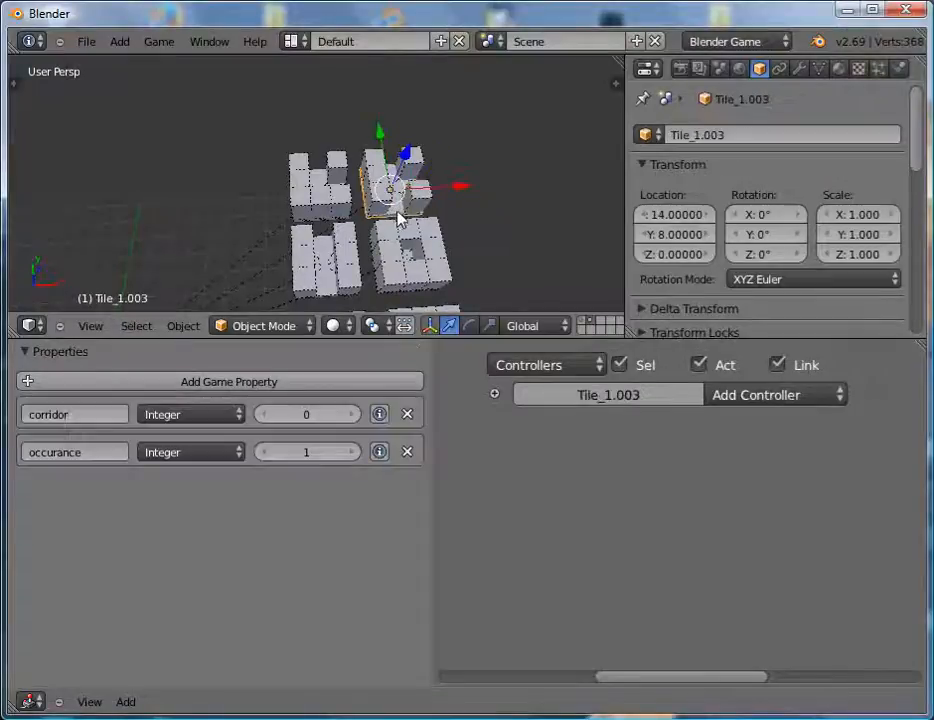
click(352, 415)
click(352, 415)
click(352, 415)
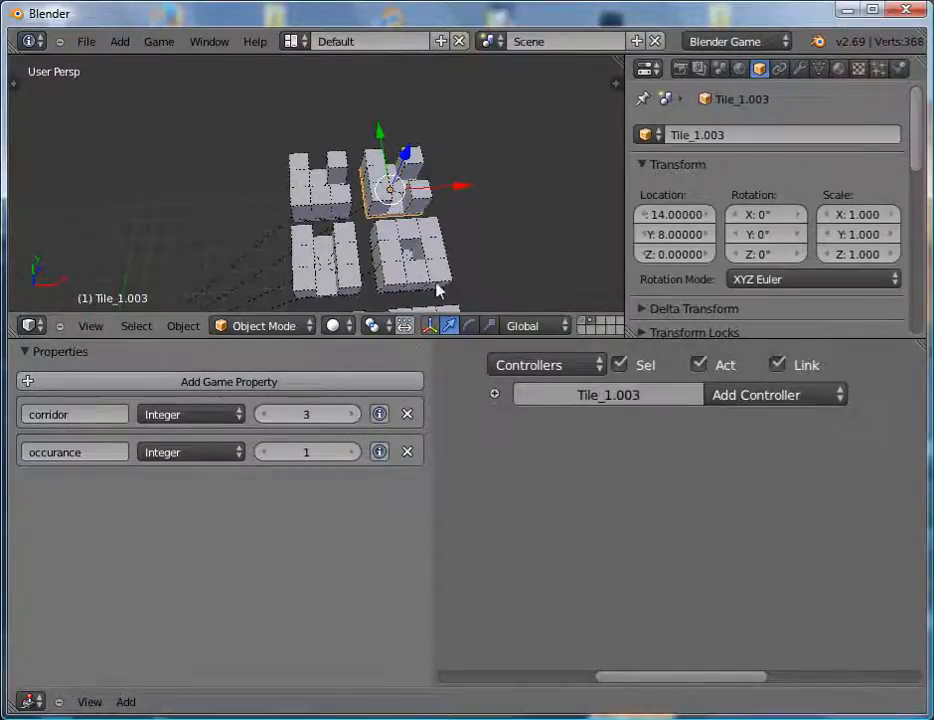
Delete the middle wall sections on all four sides of Tile_1.004, forming a crossroads.
right_click(395, 262)
shift+right_click(407, 238)
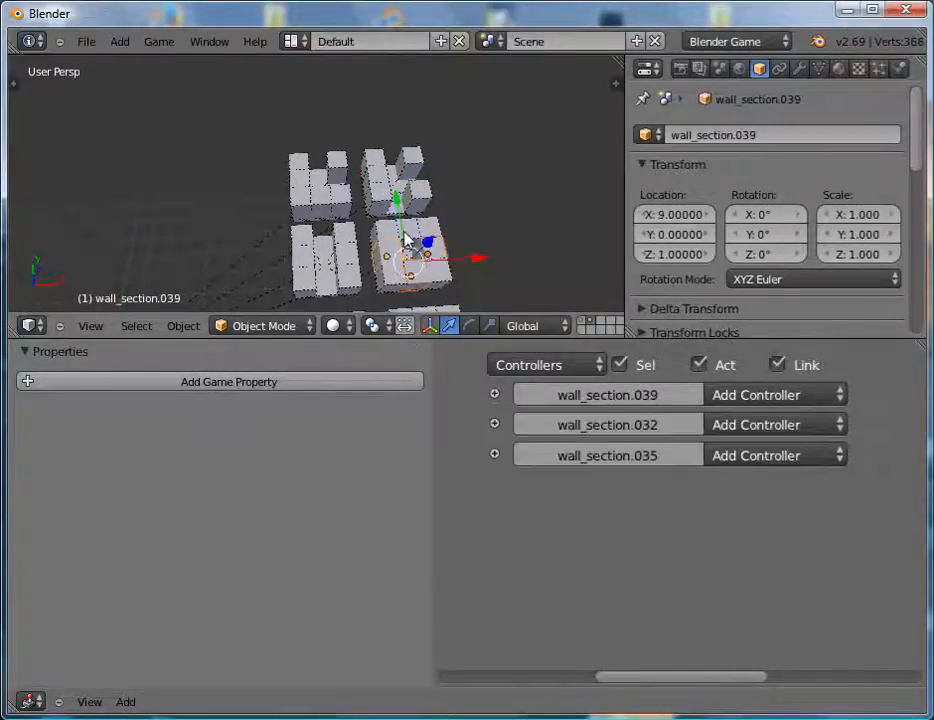
shift+right_click(410, 262)
key(x)
click(394, 252)
Set the corridor property of the crossroads tile, Tile_1.004, to 4.
right_click(407, 258)
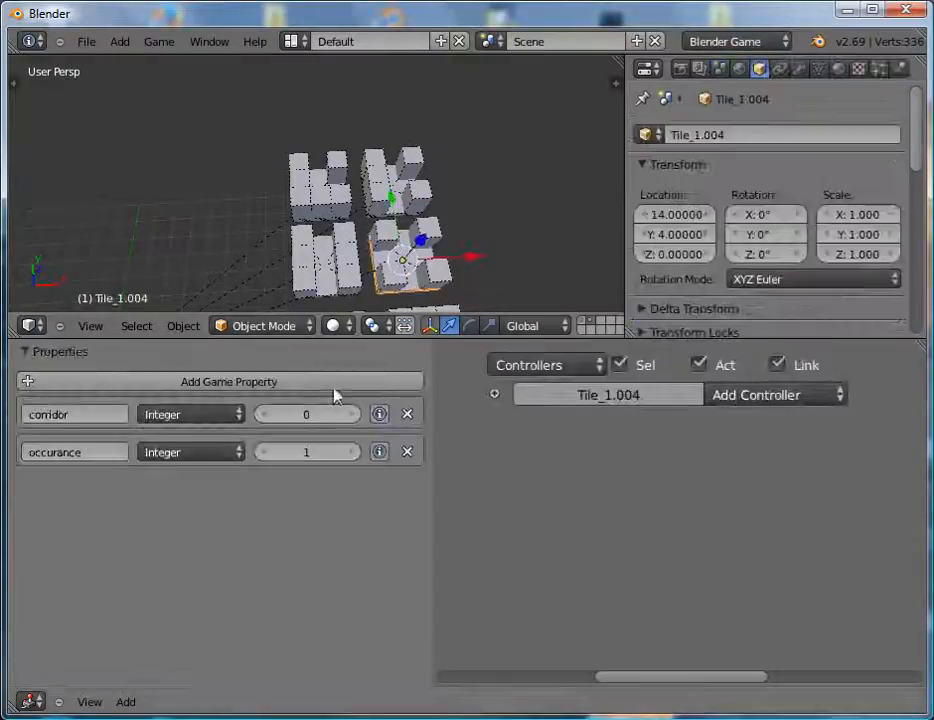
click(352, 415)
click(352, 415)
click(352, 415)
click(354, 410)
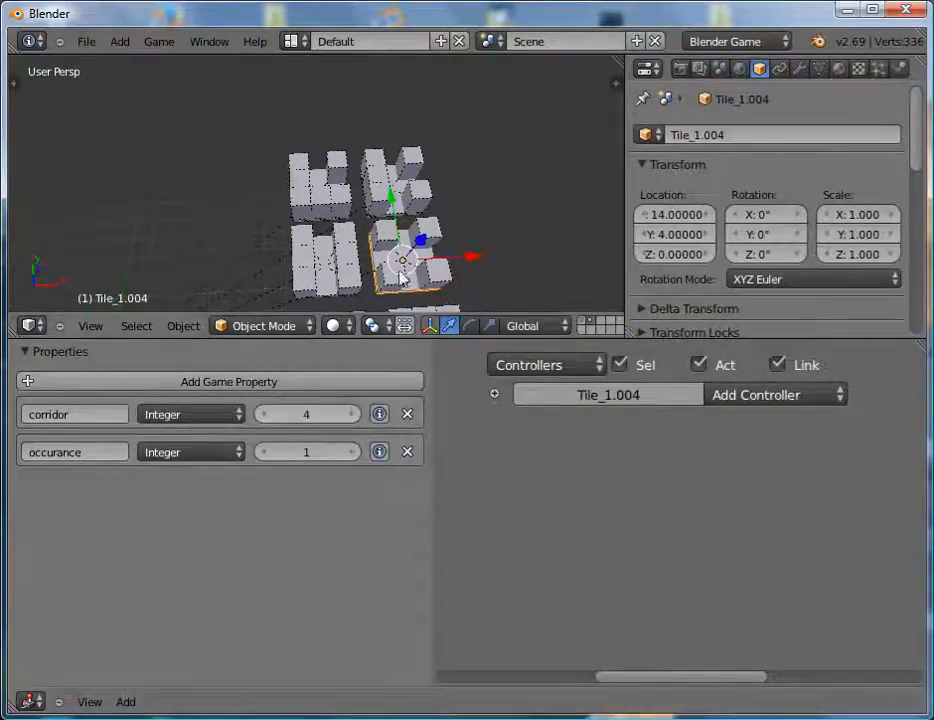
Check the corridor properties of Tile_1.001, Tile_1.003 and Tile_1.004.
shift+middle_drag(410, 264, 423, 180)
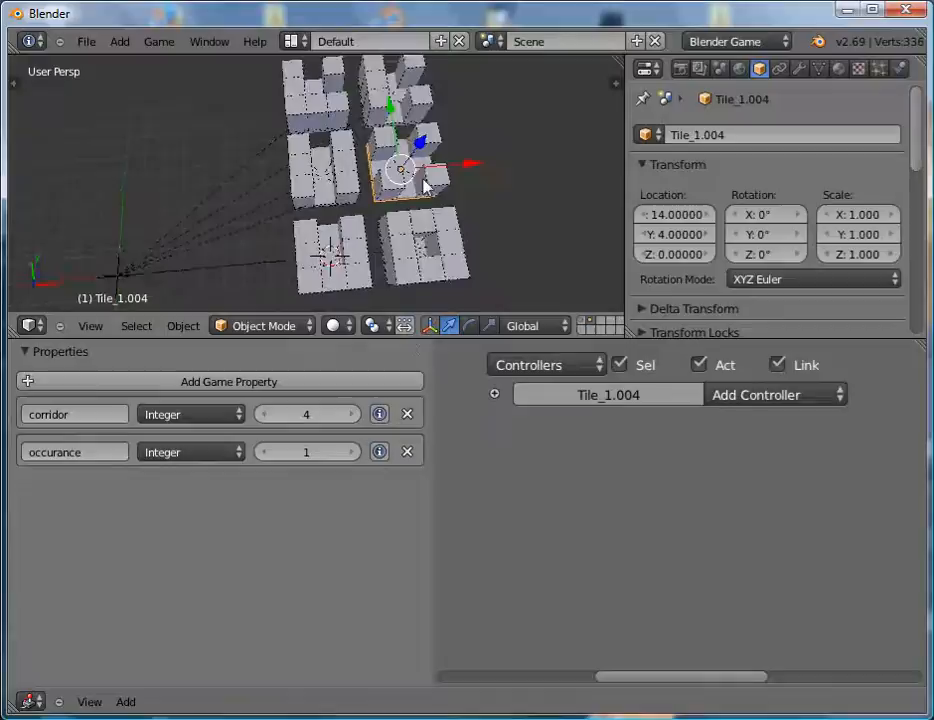
right_click(327, 202)
right_drag(327, 202, 323, 210)
key(Escape)
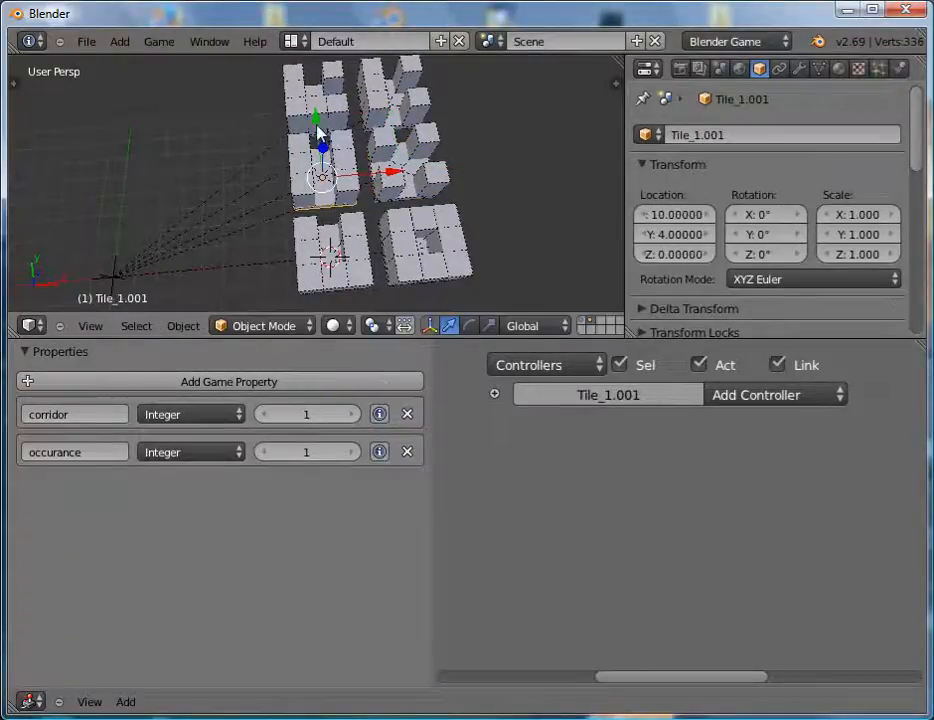
right_click(316, 104)
right_click(395, 106)
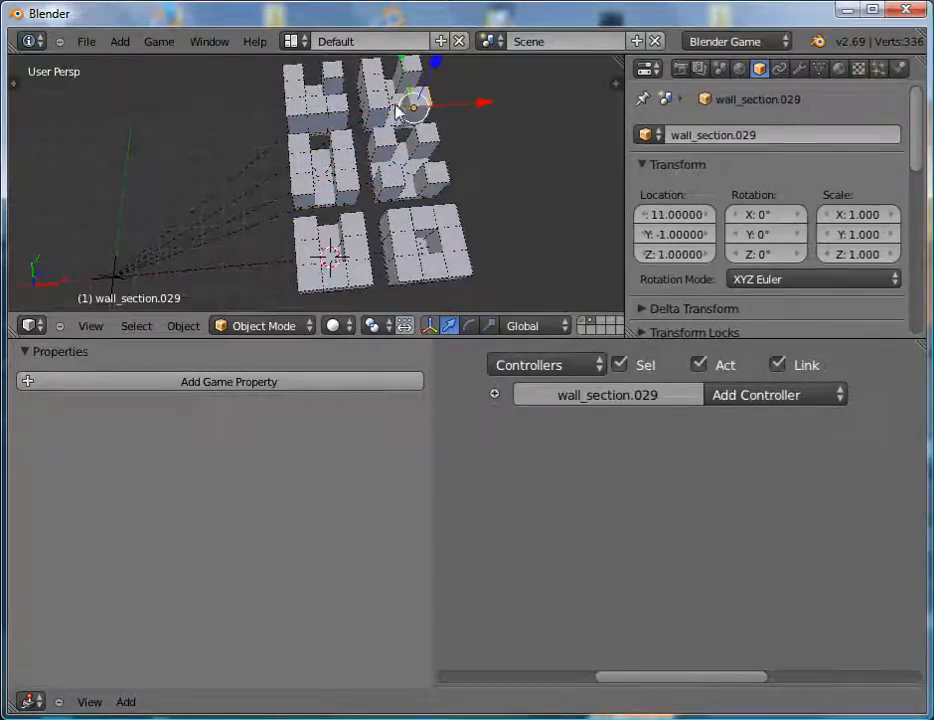
right_click(396, 108)
right_click(395, 124)
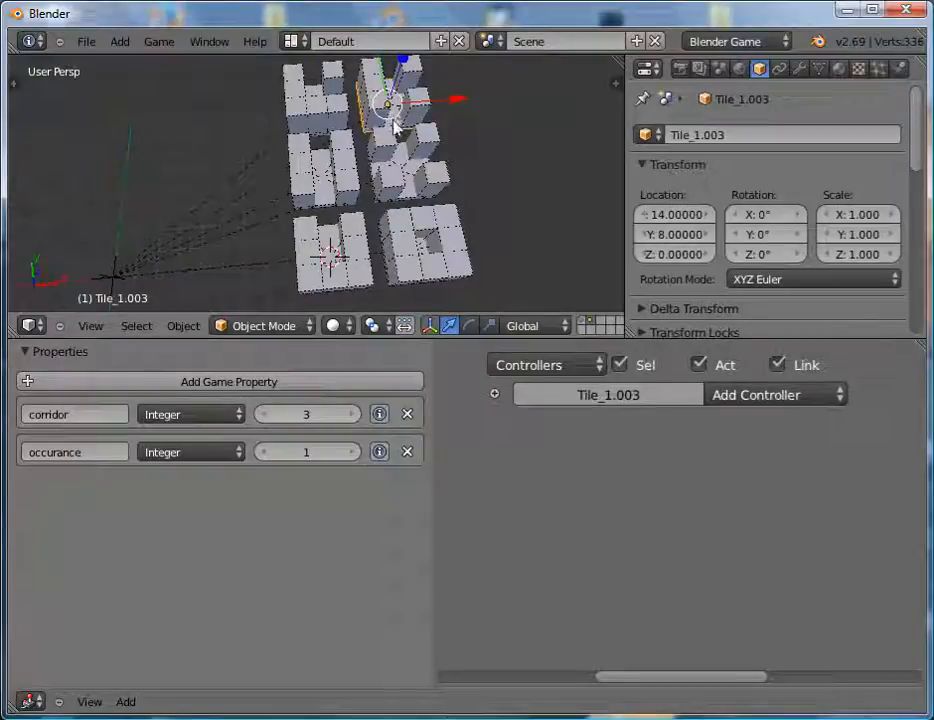
right_click(417, 205)
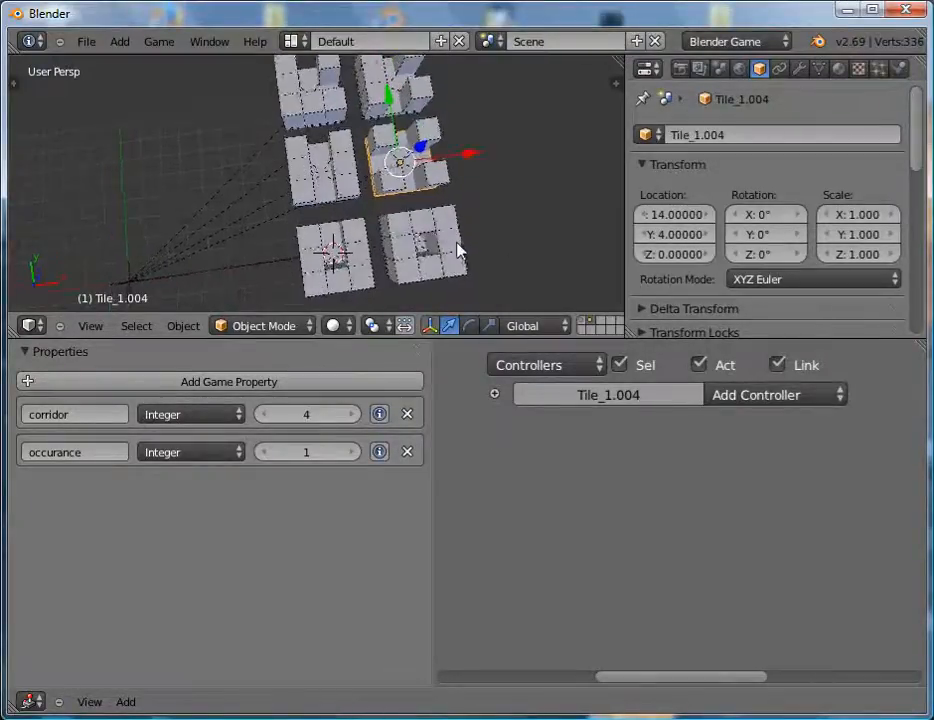
Delete the middle wall sections on the positive-Y and negative-Y sides of Tile_1.005, forming a straight passage.
right_click(428, 238)
shift+right_click(426, 237)
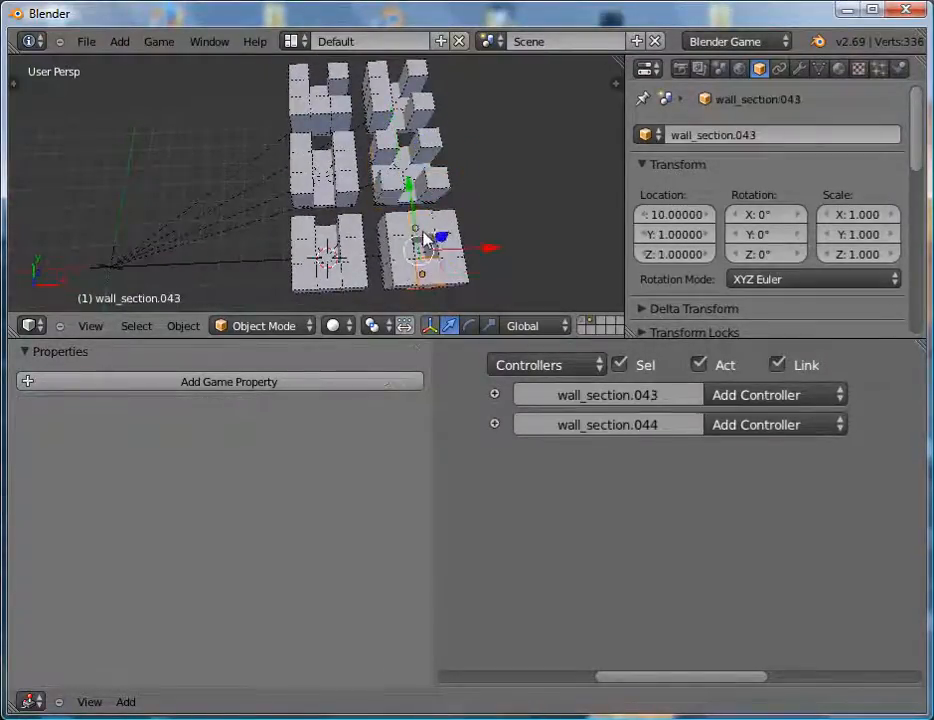
key(x)
click(425, 231)
Set the corridor property of Tile_1.005 to 1 and its occurance property to 5.
right_click(321, 196)
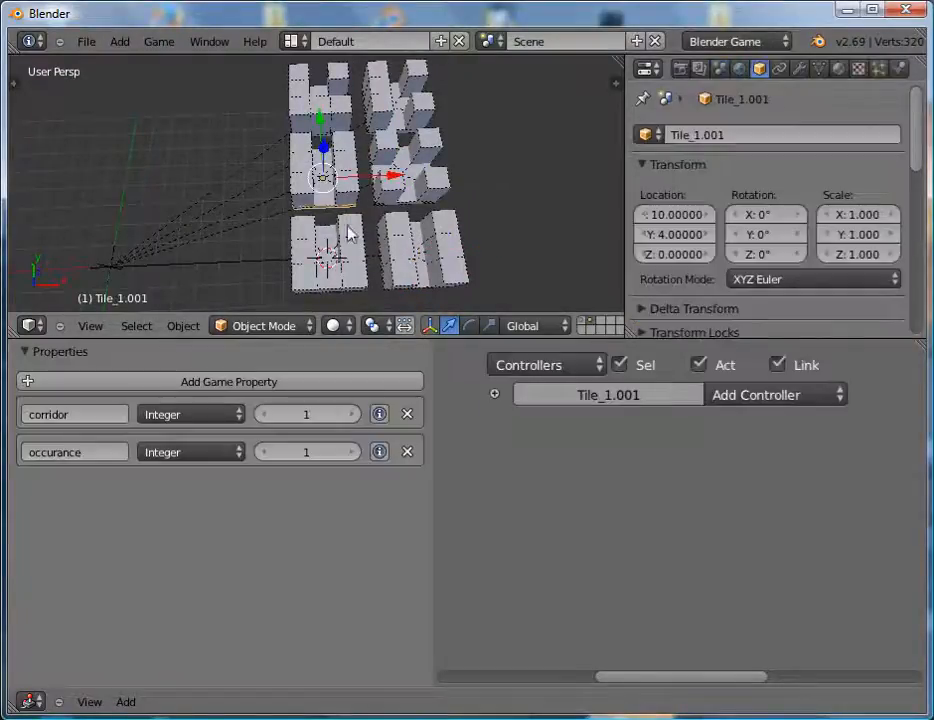
right_click(425, 284)
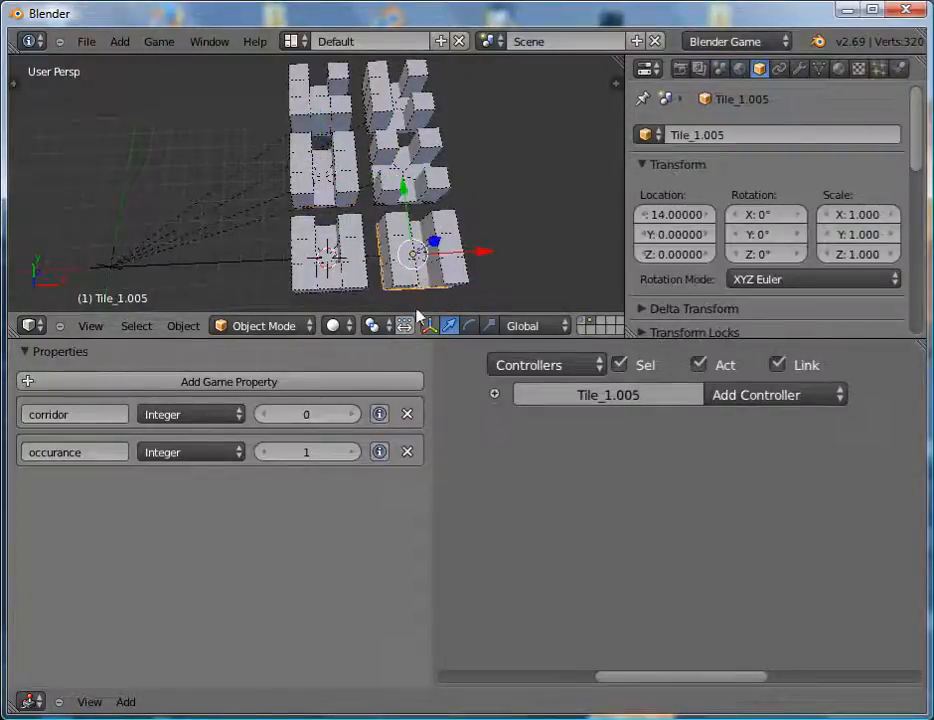
click(353, 414)
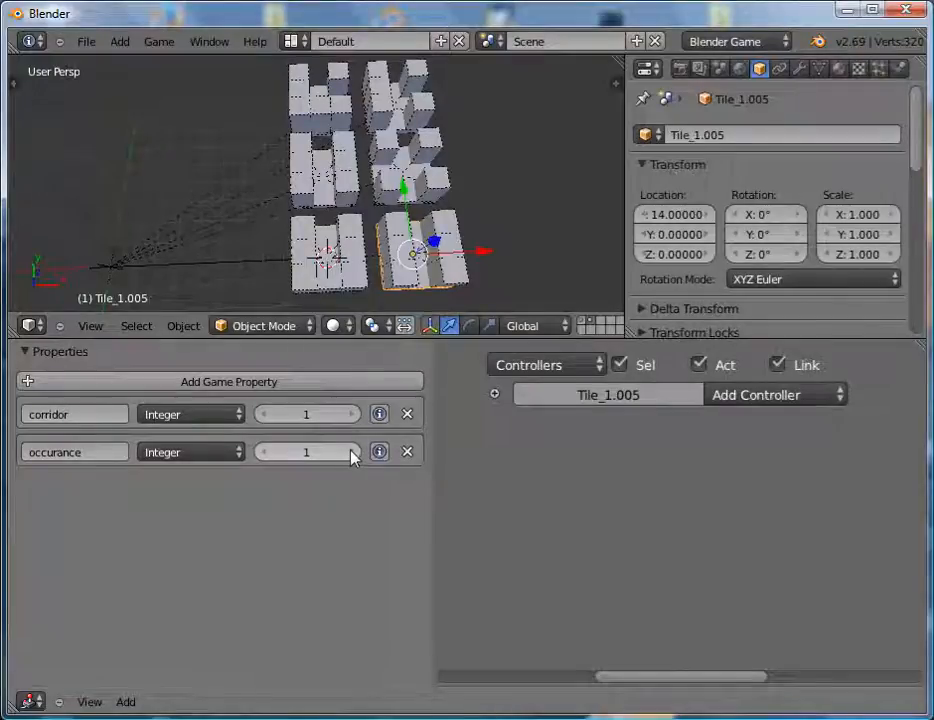
click(351, 453)
click(351, 453)
click(351, 453)
click(351, 453)
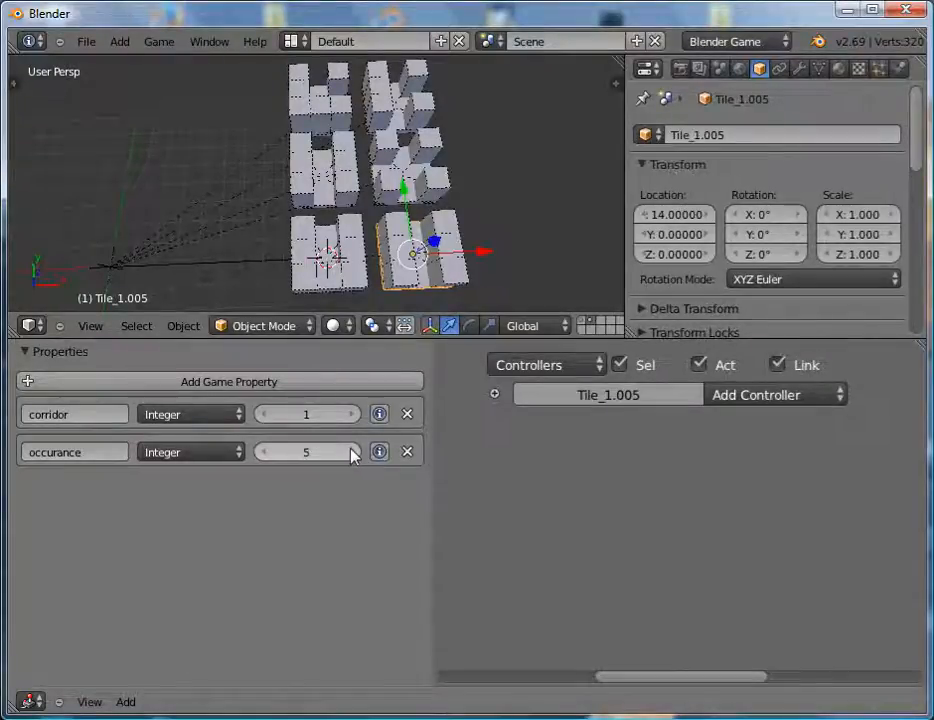
Select the six remaining wall sections of Tile_1.005 and make a separate copy of Material.002 for the active section.
right_click(410, 278)
shift+right_click(418, 255)
shift+right_click(447, 237)
shift+right_click(438, 240)
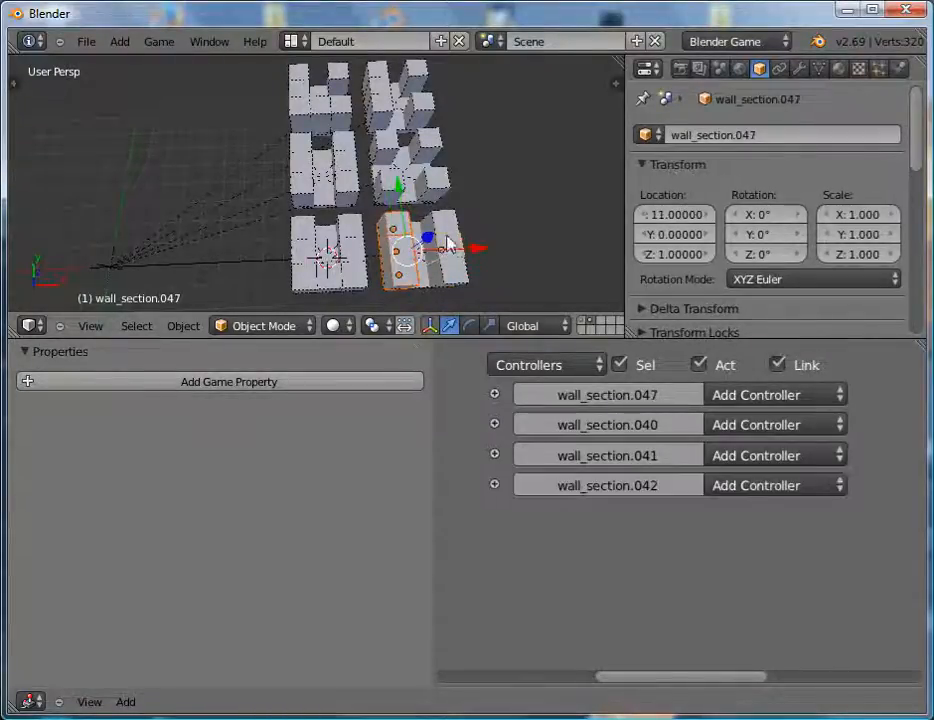
shift+right_click(450, 266)
shift+right_click(455, 250)
click(836, 68)
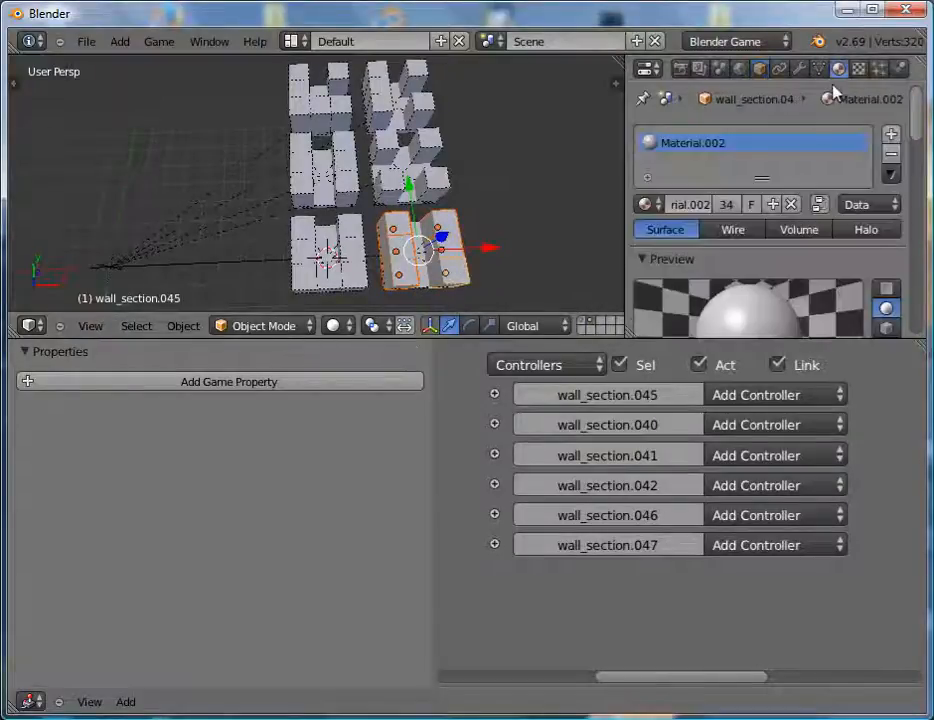
click(772, 204)
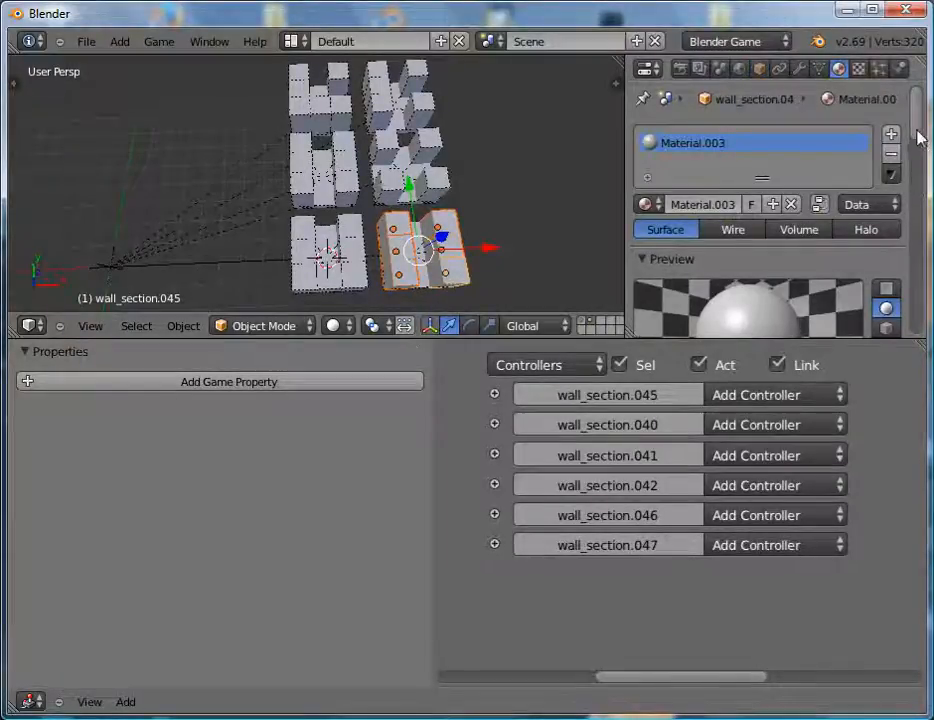
Set the diffuse color of Material.003 to blue.
drag(917, 138, 919, 186)
click(744, 242)
drag(670, 314, 724, 298)
Assign the blue Material.003 to the two remaining light wall sections on the positive-X side of Tile_1.005.
right_click(444, 245)
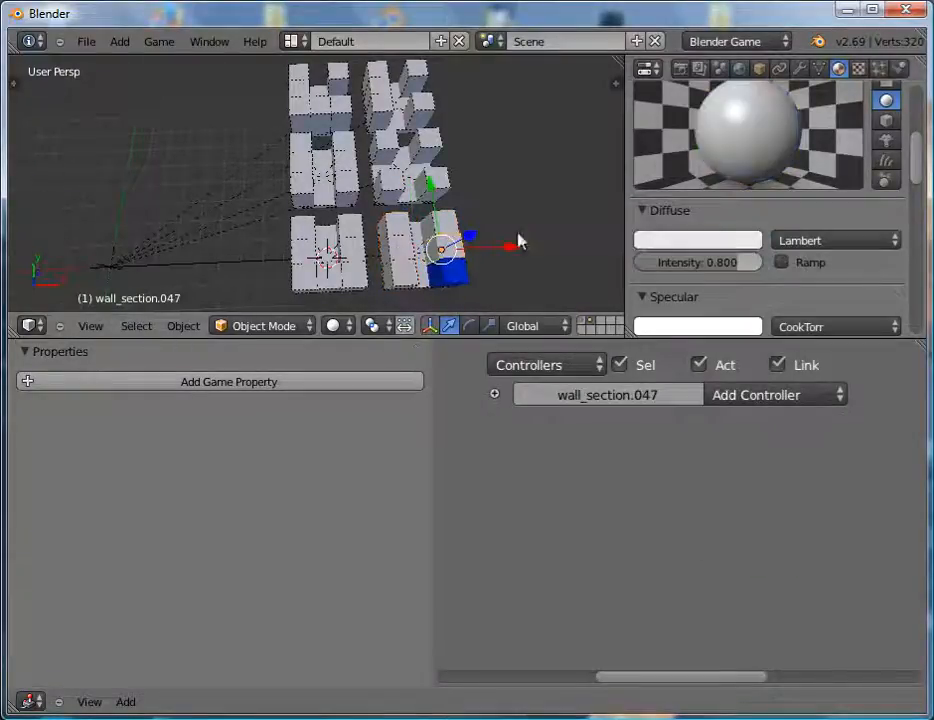
drag(917, 164, 922, 120)
click(645, 173)
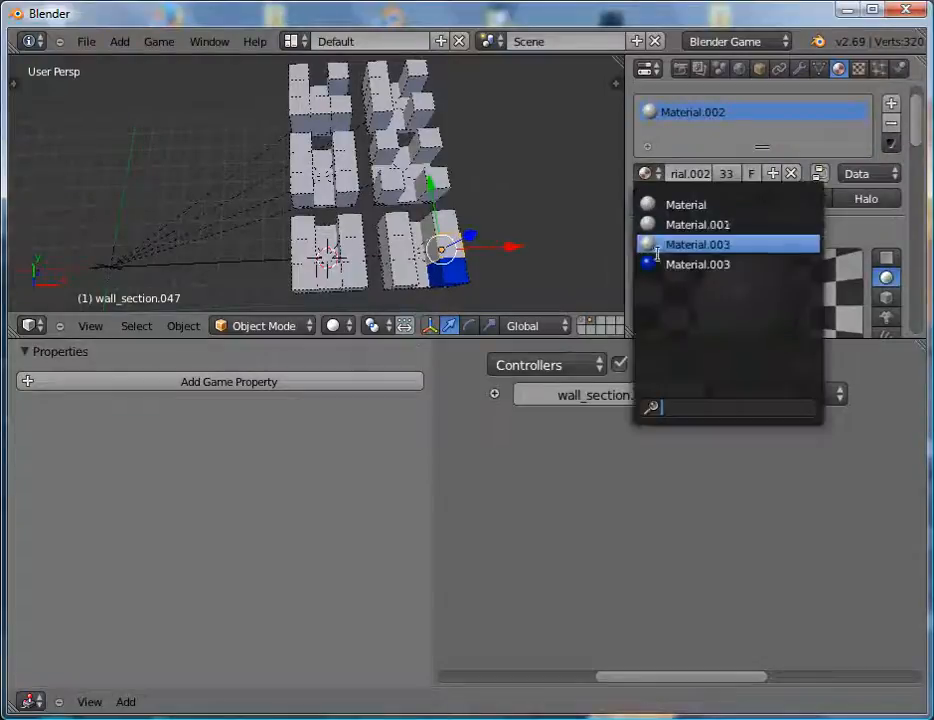
click(690, 265)
right_click(444, 250)
right_drag(507, 208, 678, 177)
right_click(680, 178)
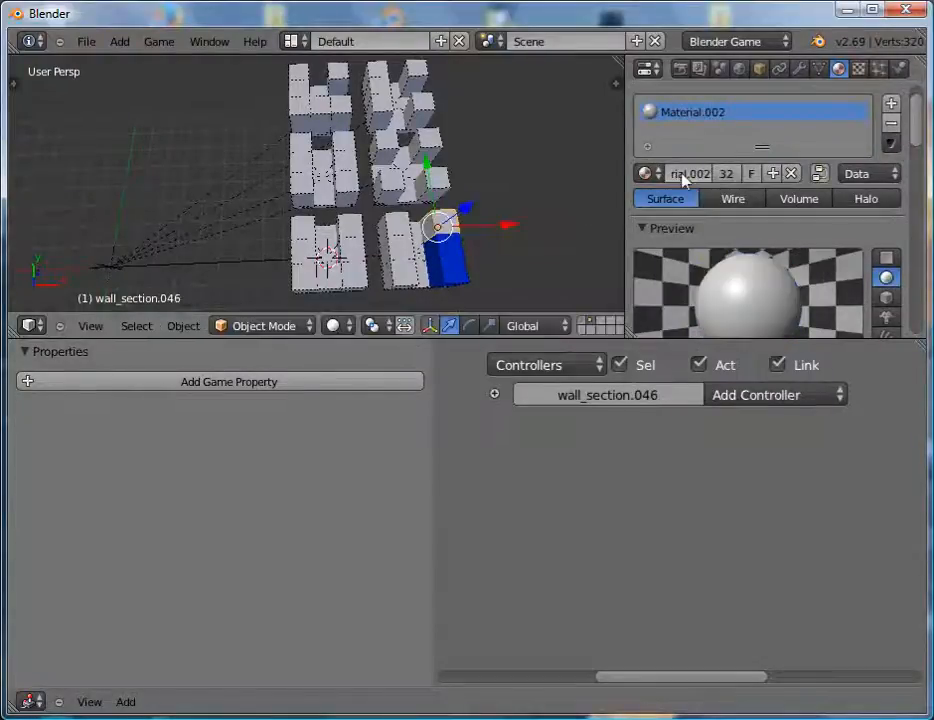
click(647, 173)
click(675, 264)
Assign the blue Material.003 to the three wall sections on the negative-X side of Tile_1.005.
right_click(405, 268)
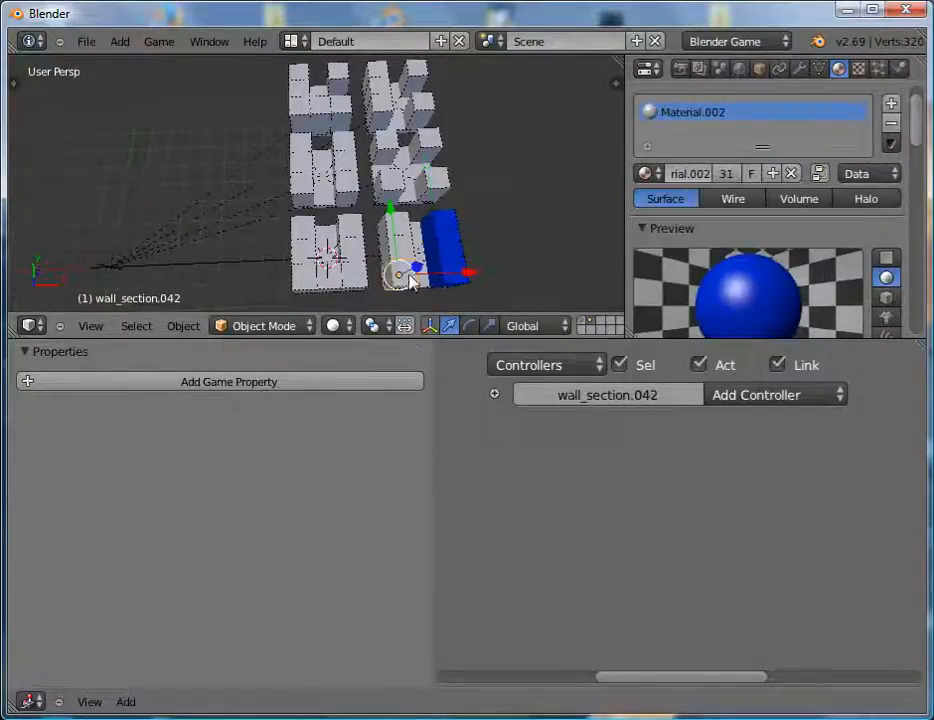
click(645, 173)
click(655, 264)
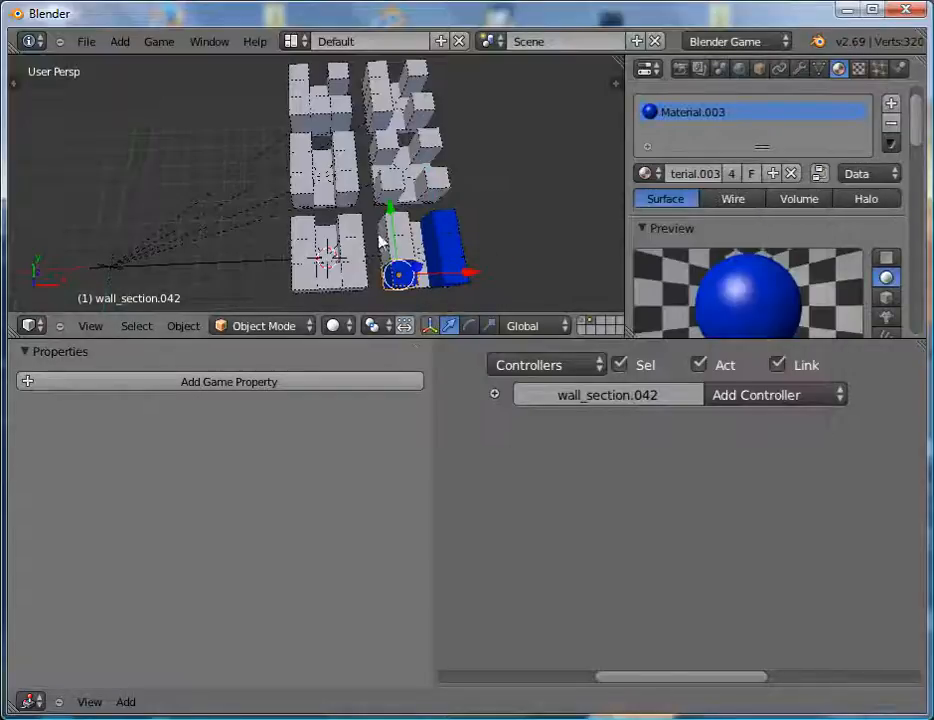
right_click(396, 262)
click(647, 173)
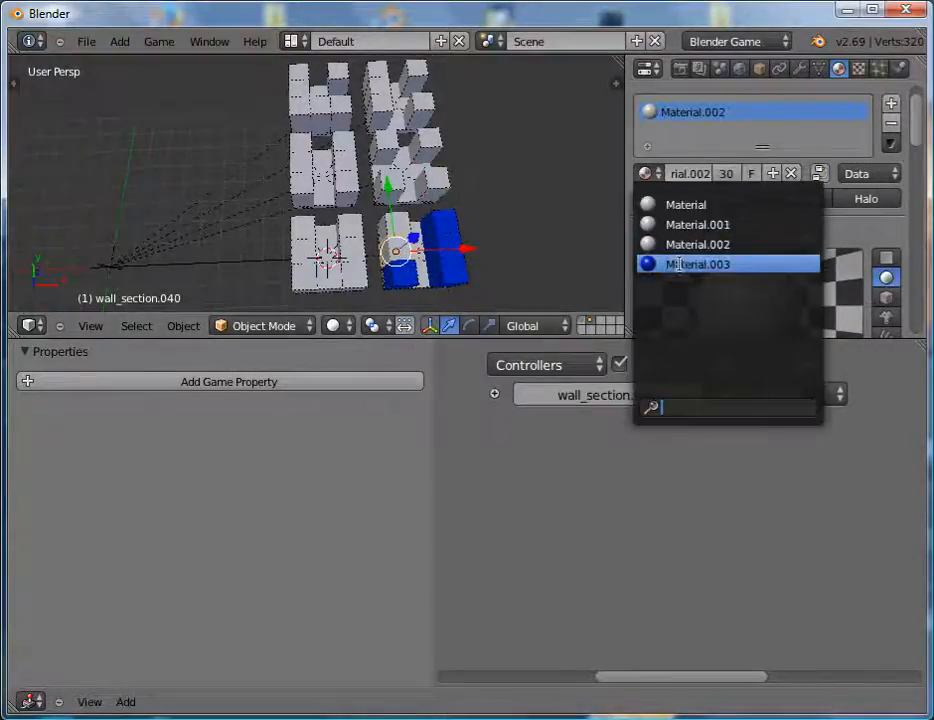
click(655, 264)
right_drag(388, 252, 463, 232)
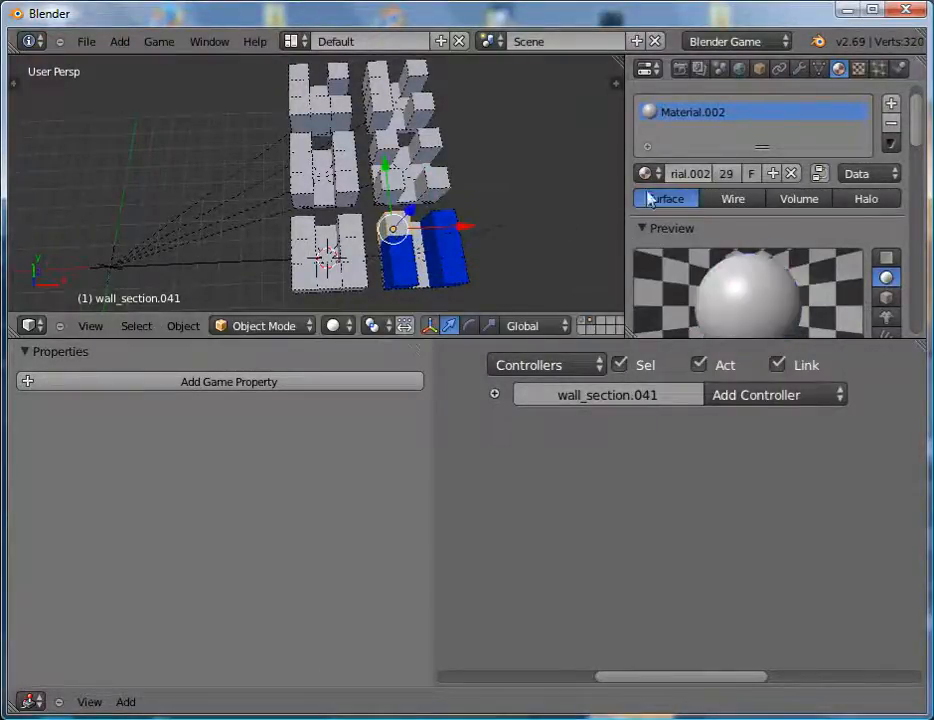
click(645, 173)
click(662, 264)
Inspect Tile_1.005 and its placement among the surrounding tiles.
right_click(423, 286)
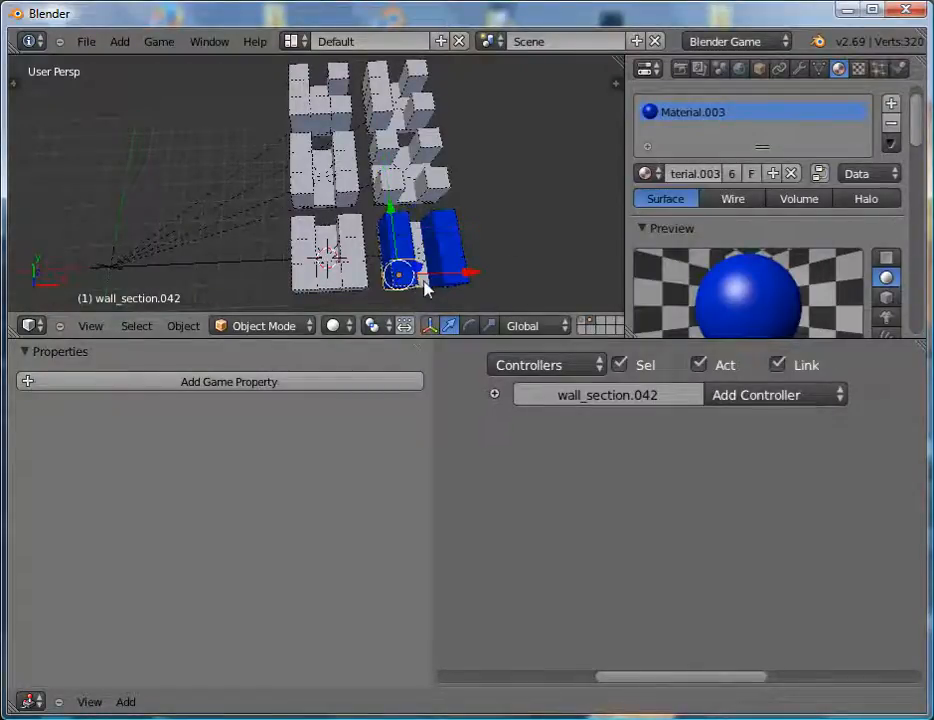
right_click(430, 294)
middle_drag(430, 294, 410, 213)
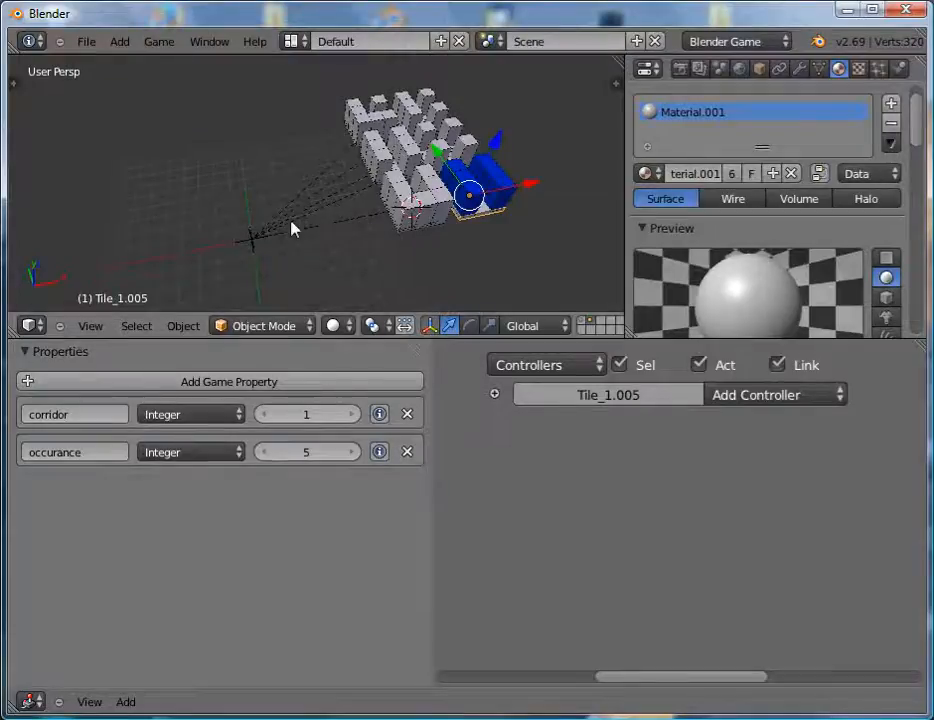
middle_drag(292, 229, 250, 304)
middle_drag(329, 215, 350, 234)
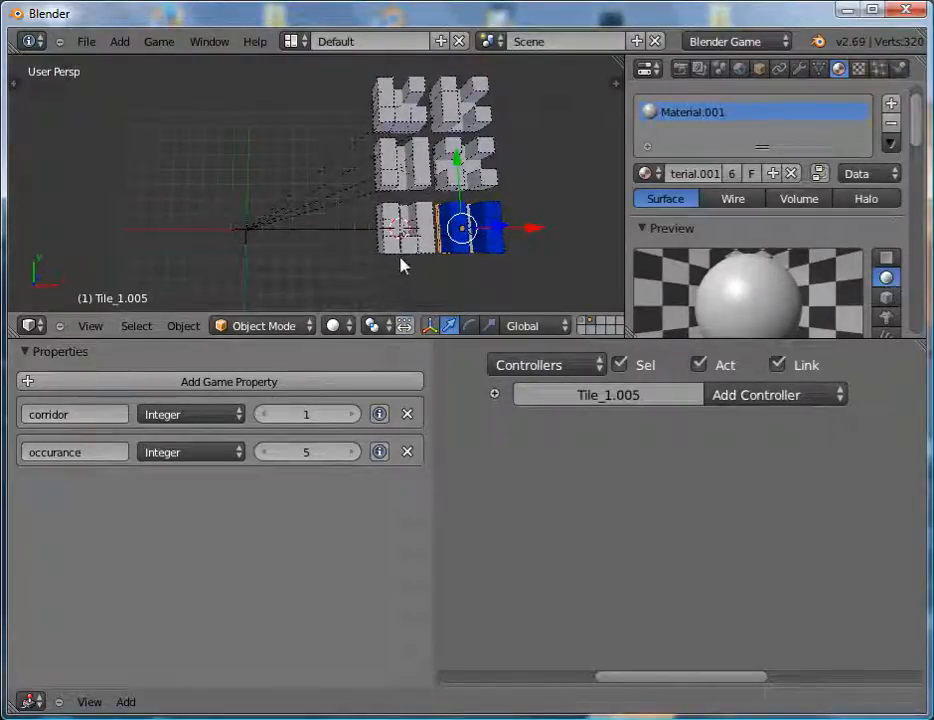
key(a)
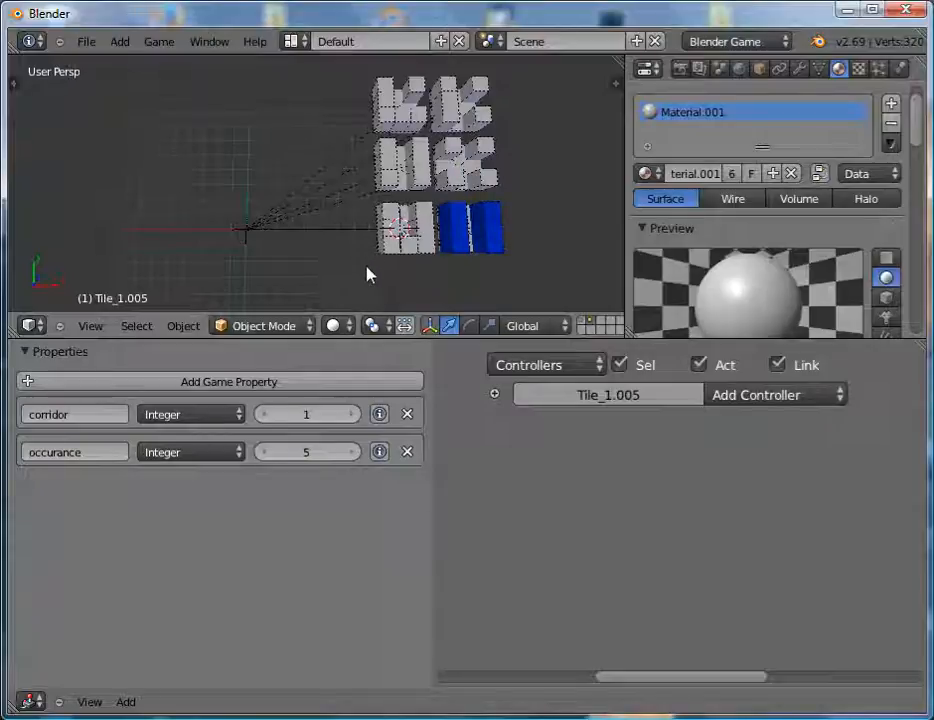
key(b)
drag(352, 282, 541, 151)
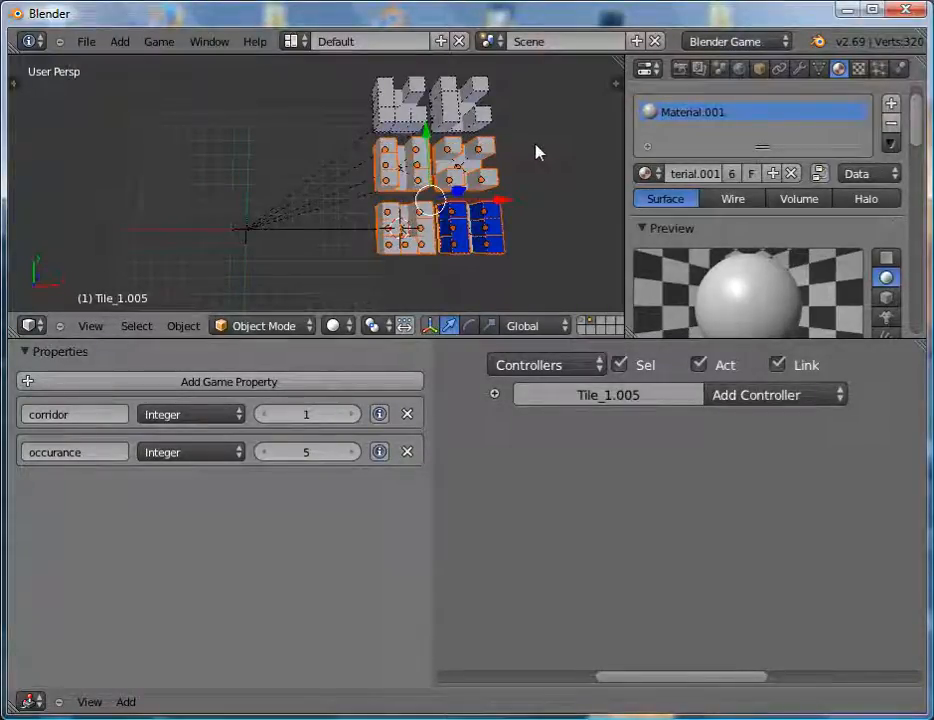
right_drag(484, 247, 470, 250)
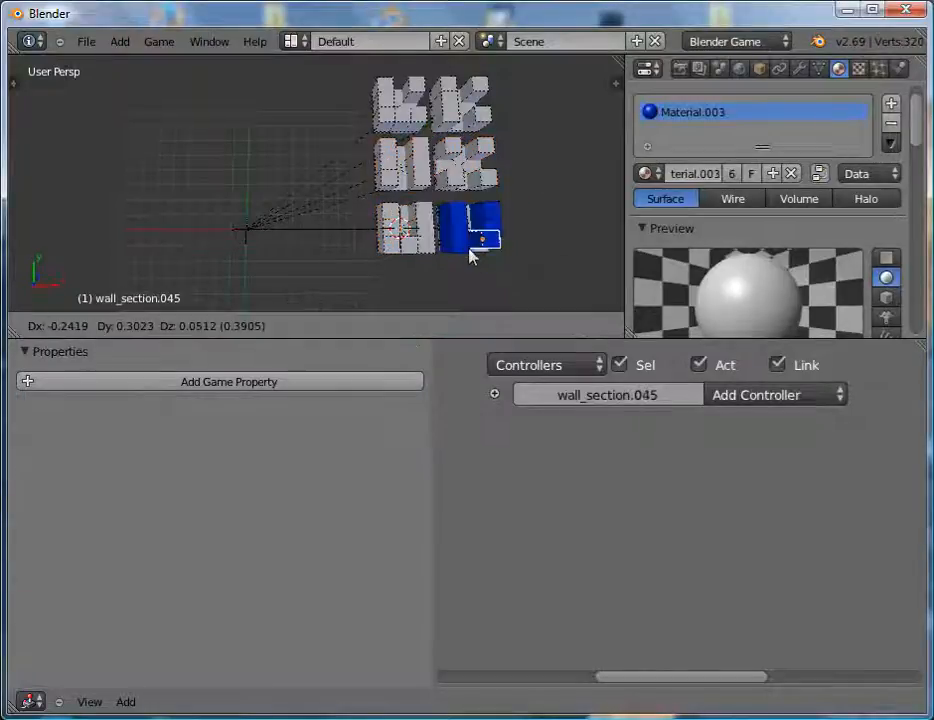
right_click(474, 261)
key(a)
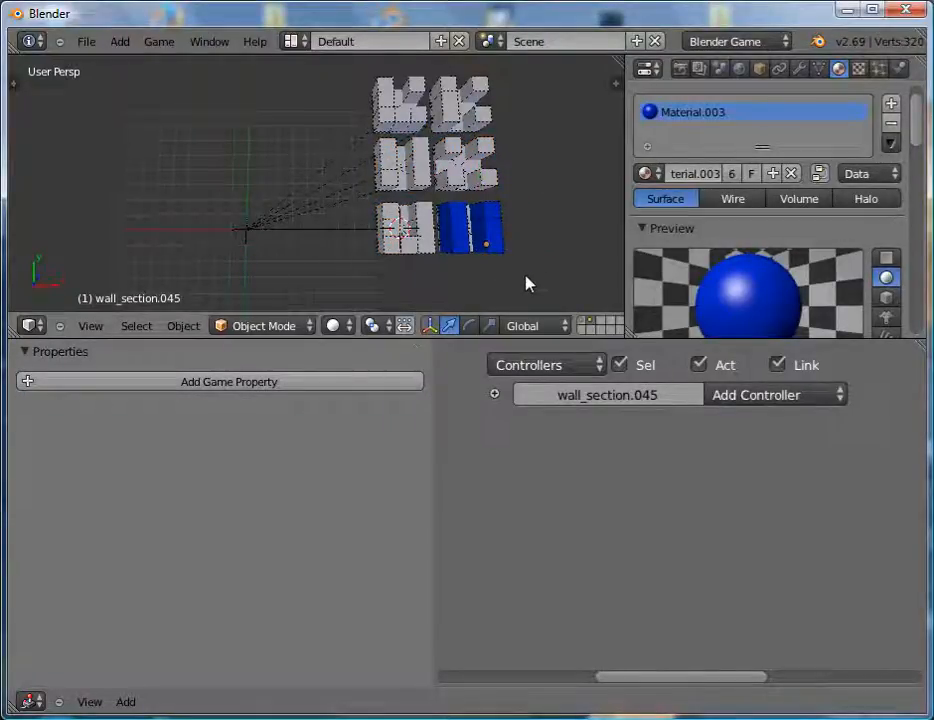
Duplicate the two front-row tiles and the two other tiles in the negative-X column, offsetting the copies by -20 along X.
drag(527, 273, 362, 200)
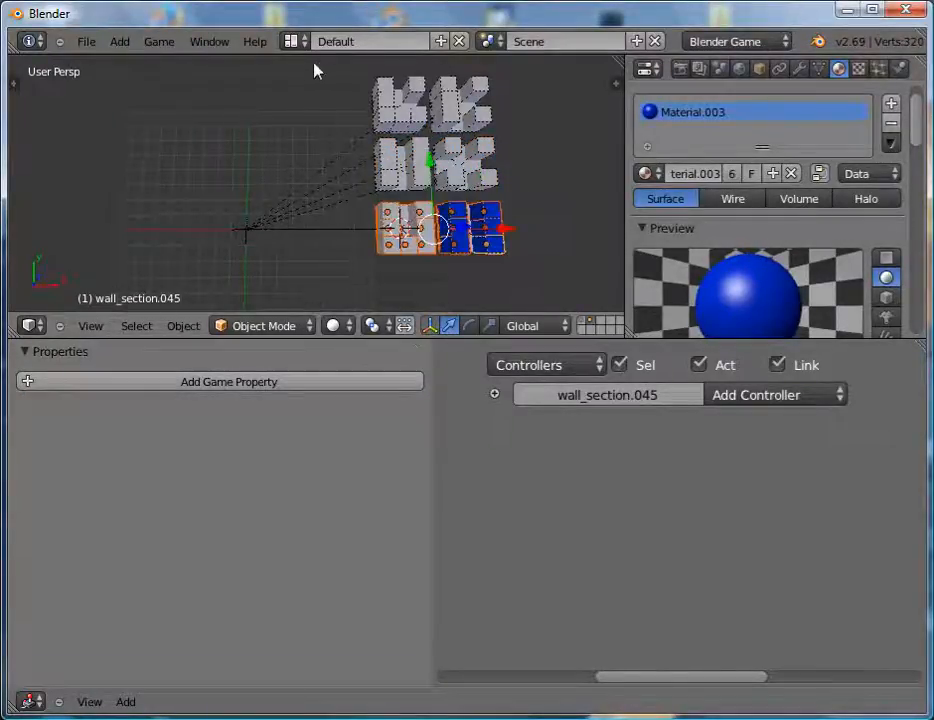
drag(326, 72, 428, 201)
key(shift+d)
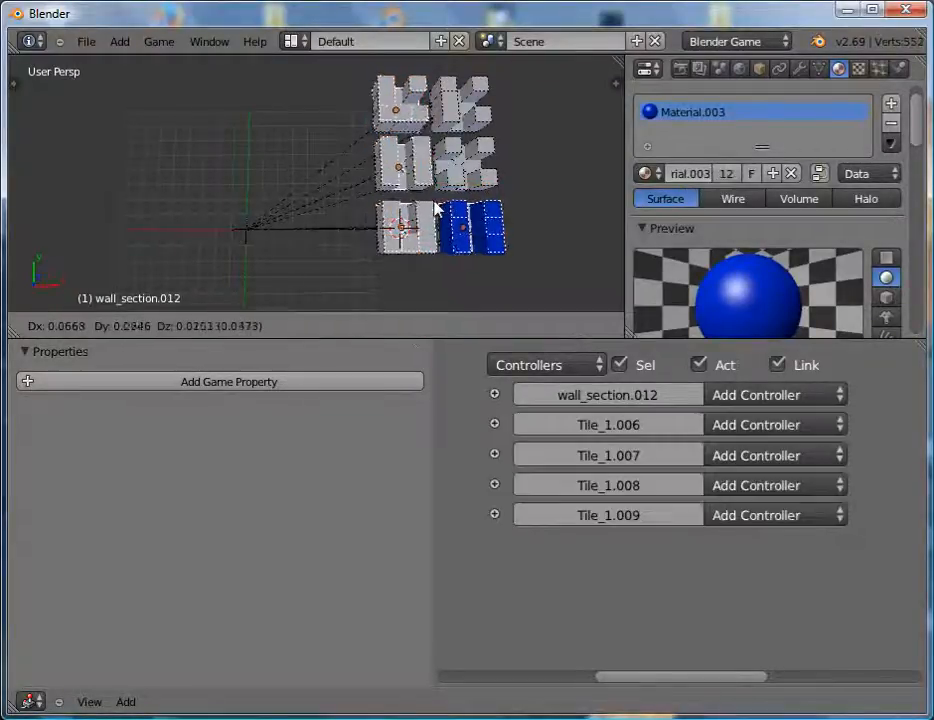
key(x)
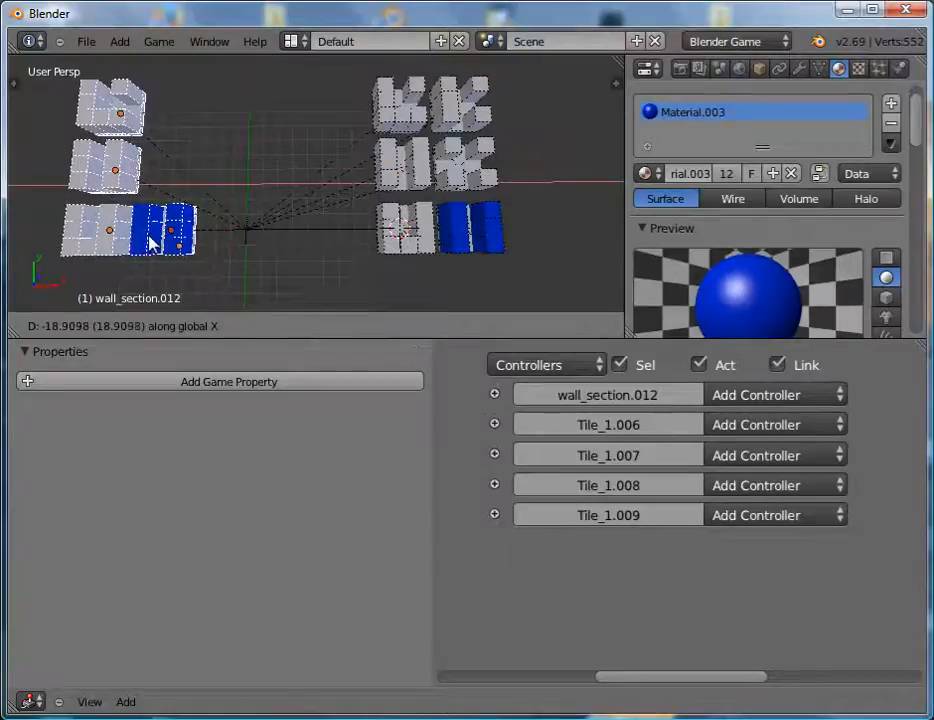
text(-20)
key(Return)
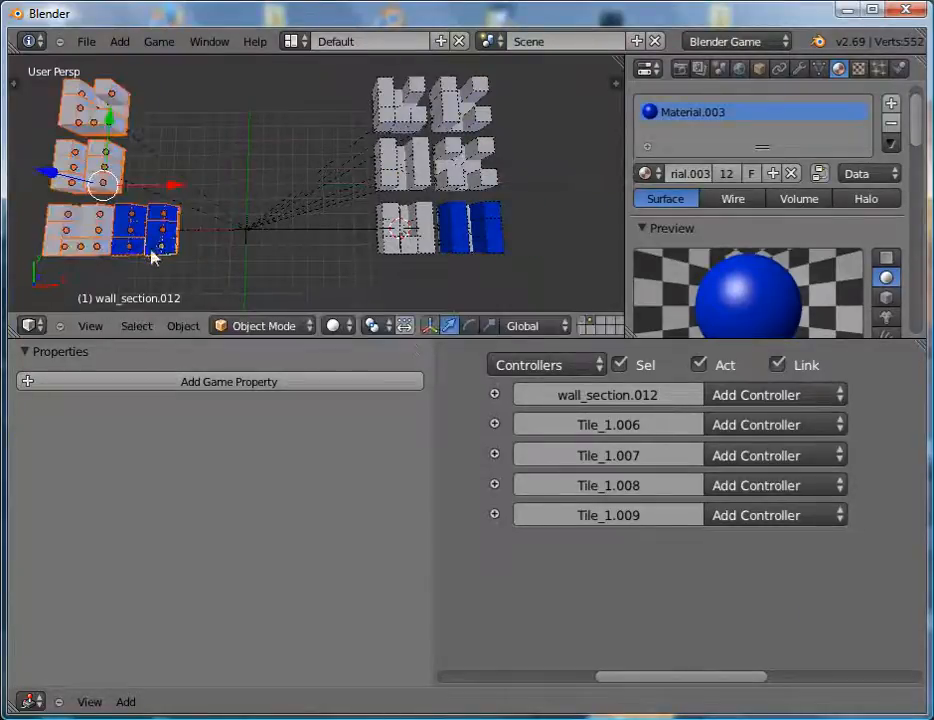
Move the copied blue-walled Tile_1.006 by -1 along X against its neighbouring tile.
middle_drag(152, 254, 320, 222)
right_click(338, 212)
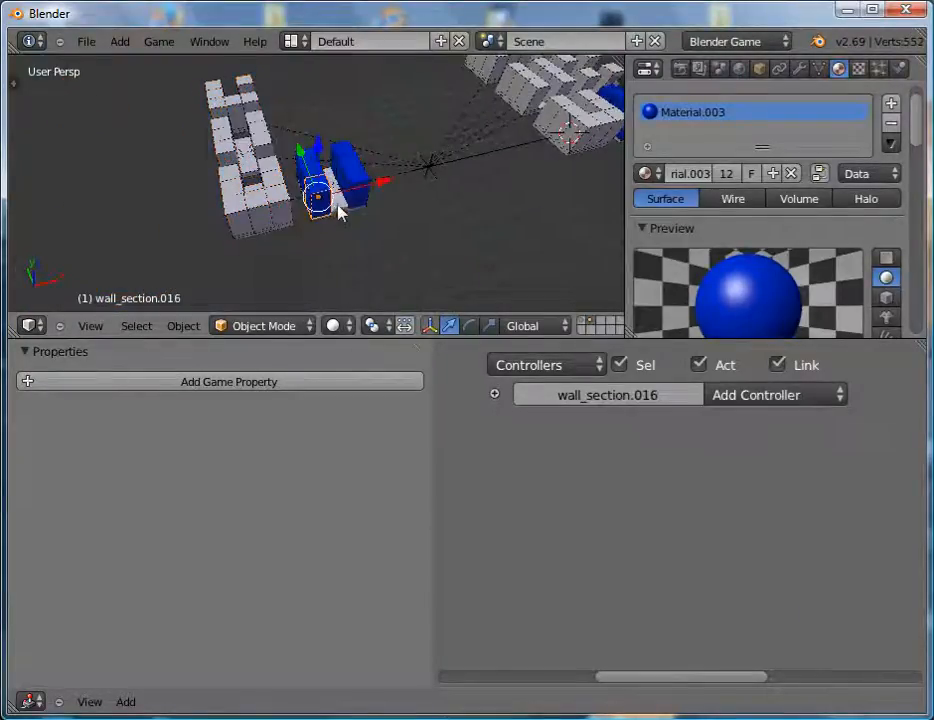
right_click(333, 219)
text(g)
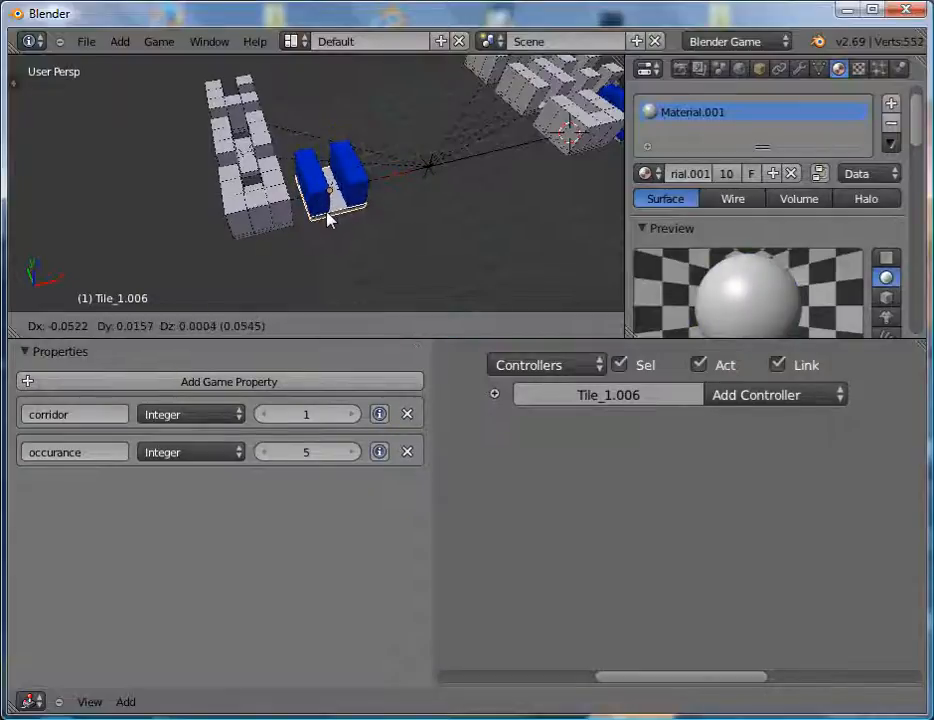
text(x1)
key(Return)
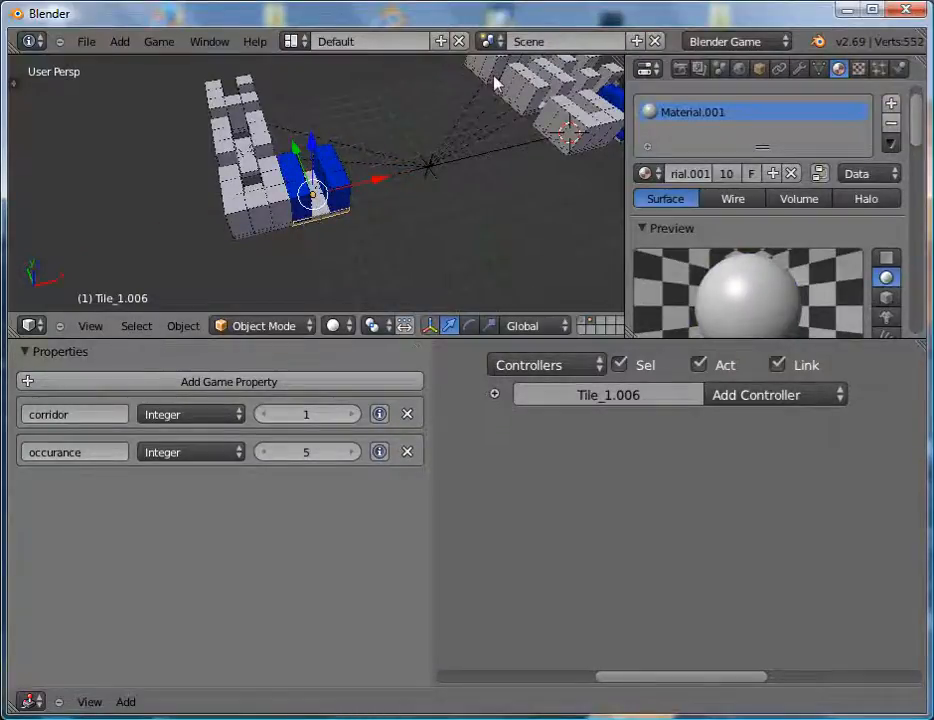
Move the copied middle tile Tile_1.008 by -1 along Y against the front tile.
middle_drag(494, 83, 200, 155)
right_click(250, 203)
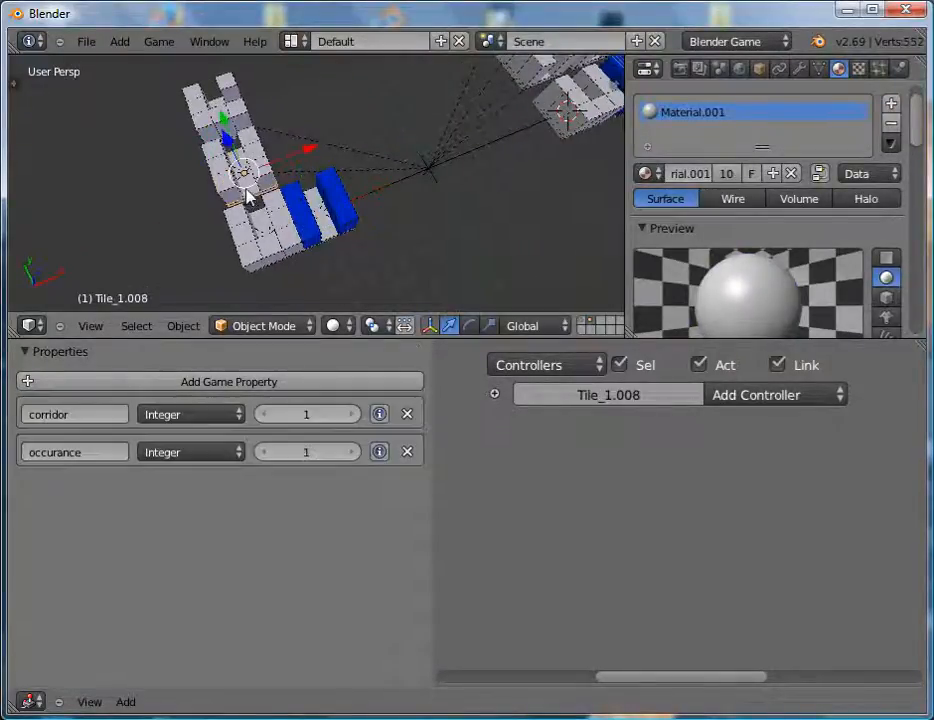
text(gy-)
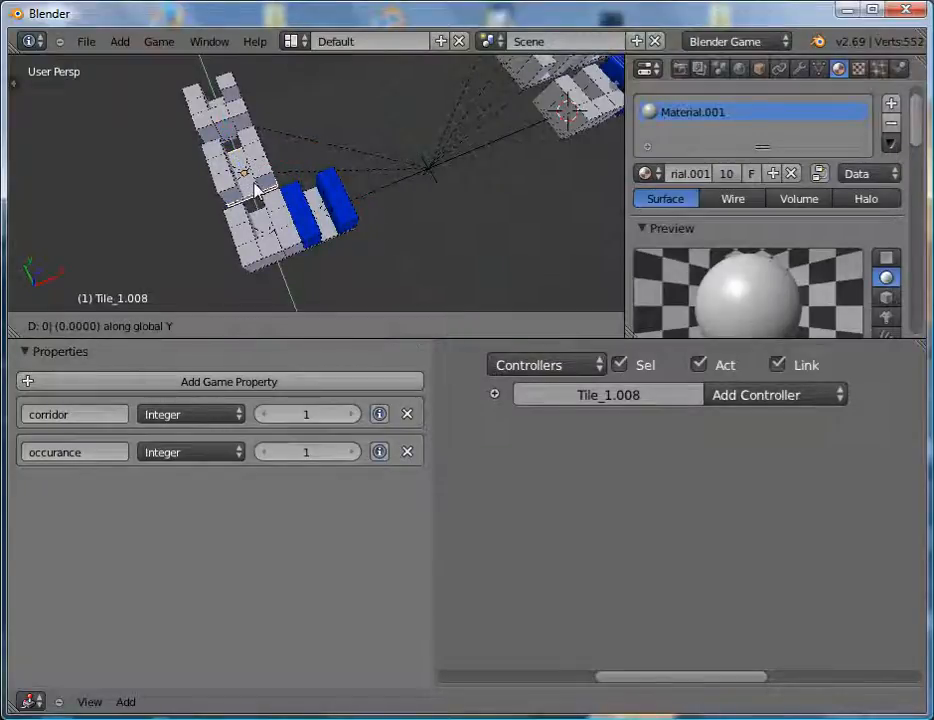
text(1)
key(Return)
Move the copied rear tile Tile_1.007 by -1 along Y twice to close the gap with Tile_1.008.
right_click(236, 142)
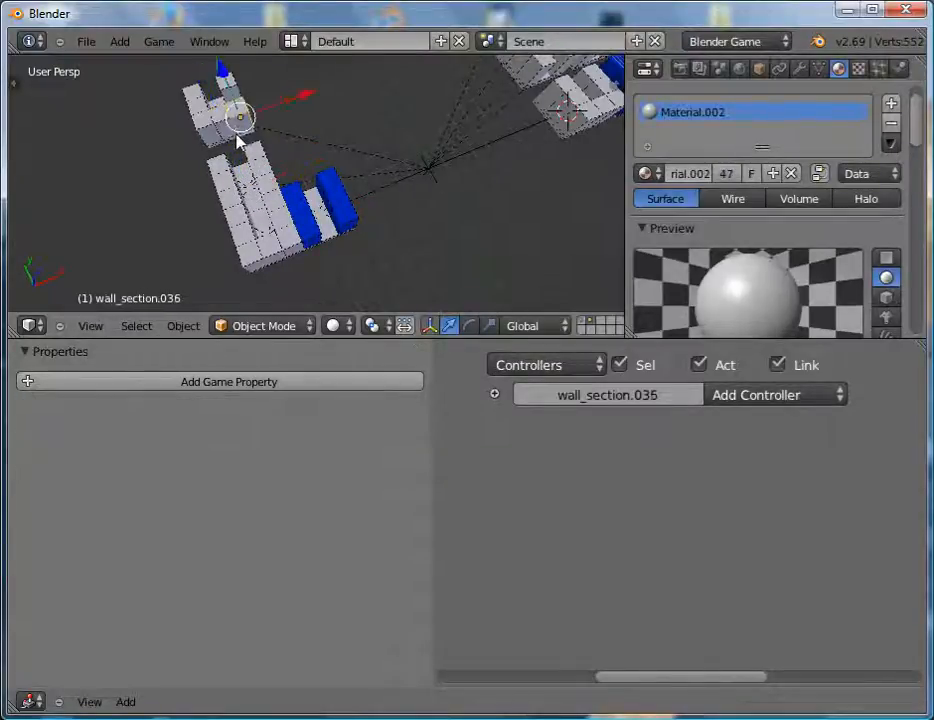
right_click(238, 140)
right_click(240, 138)
text(gy)
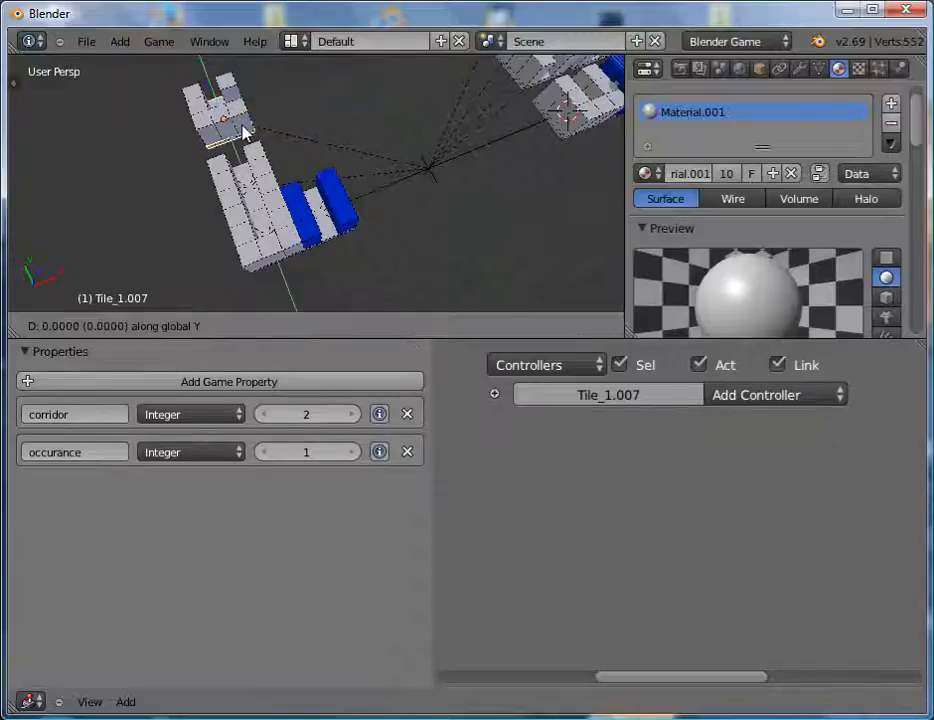
text(-1)
key(Return)
text(gy)
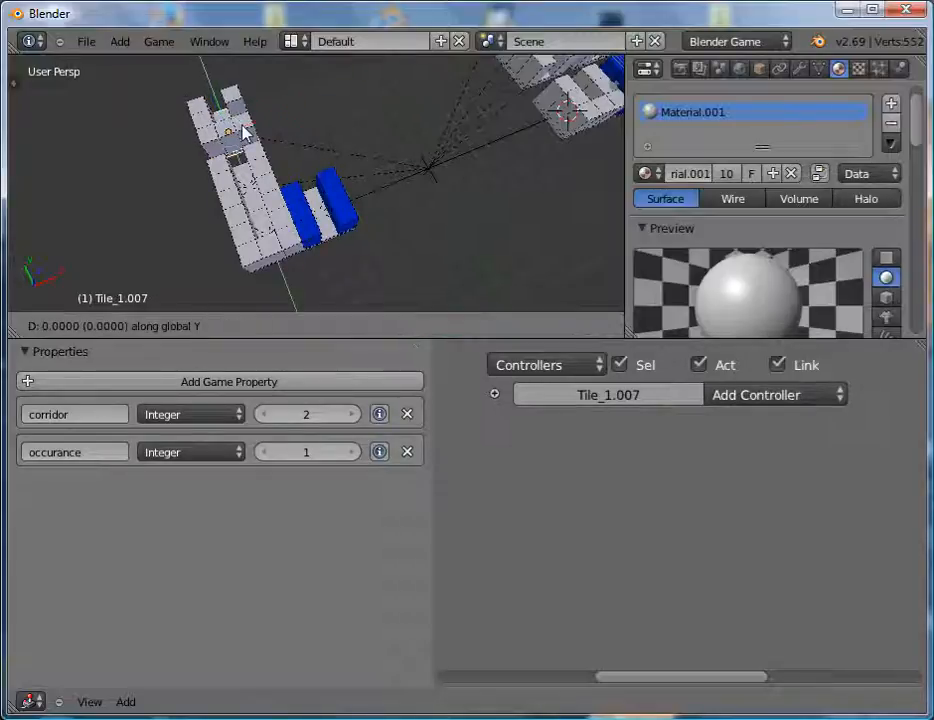
text(-1)
key(Return)
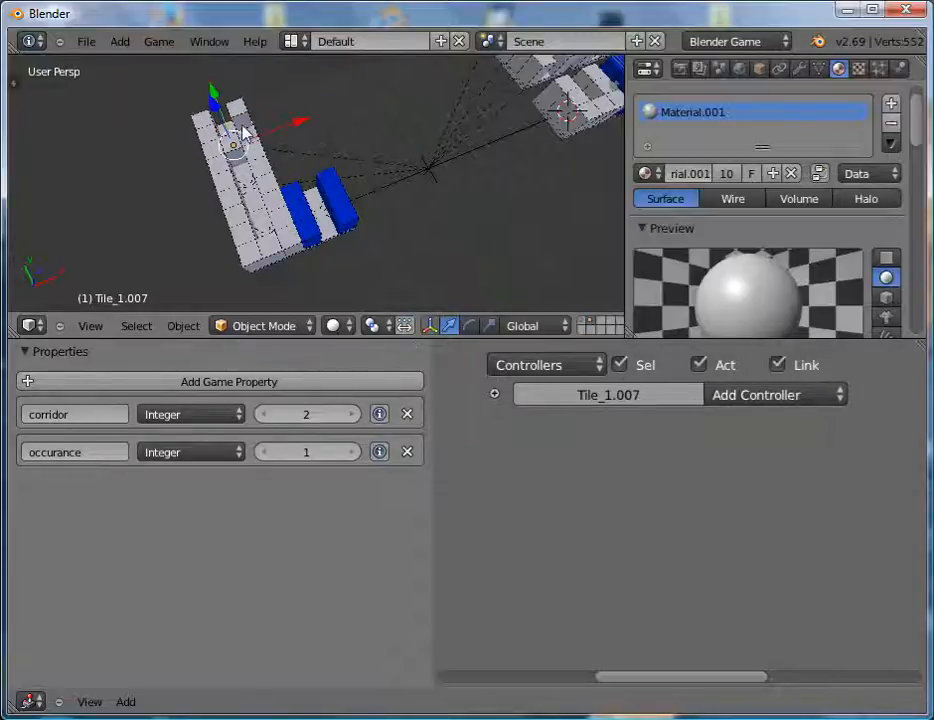
Delete the two middle wall sections between Tile_1.006 and its neighbour, and the one between Tile_1.007 and Tile_1.008.
right_click(292, 218)
shift+right_click(301, 217)
key(x)
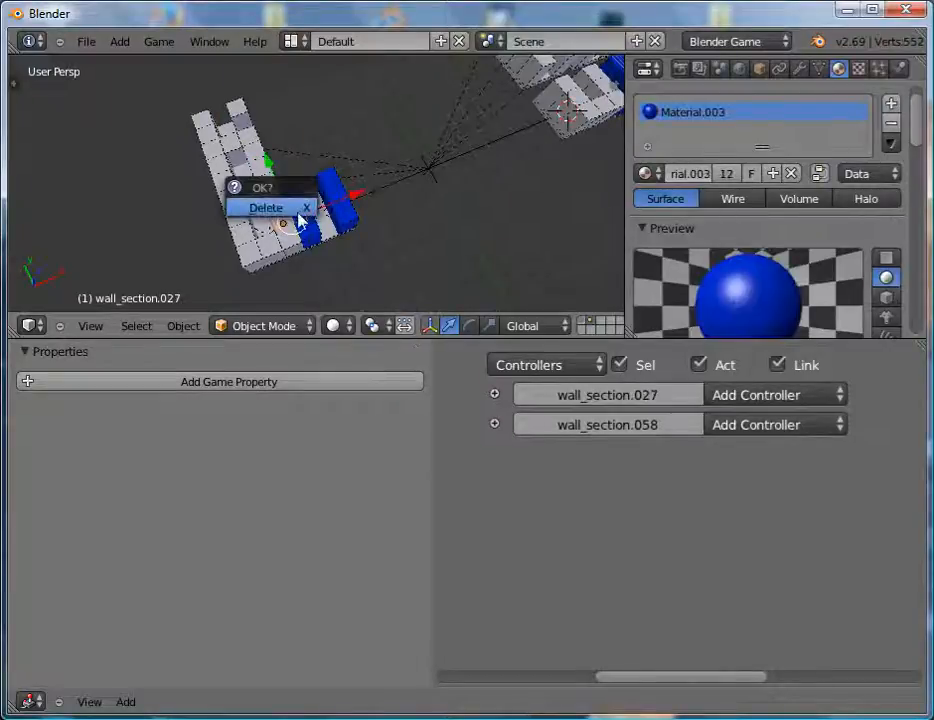
click(299, 216)
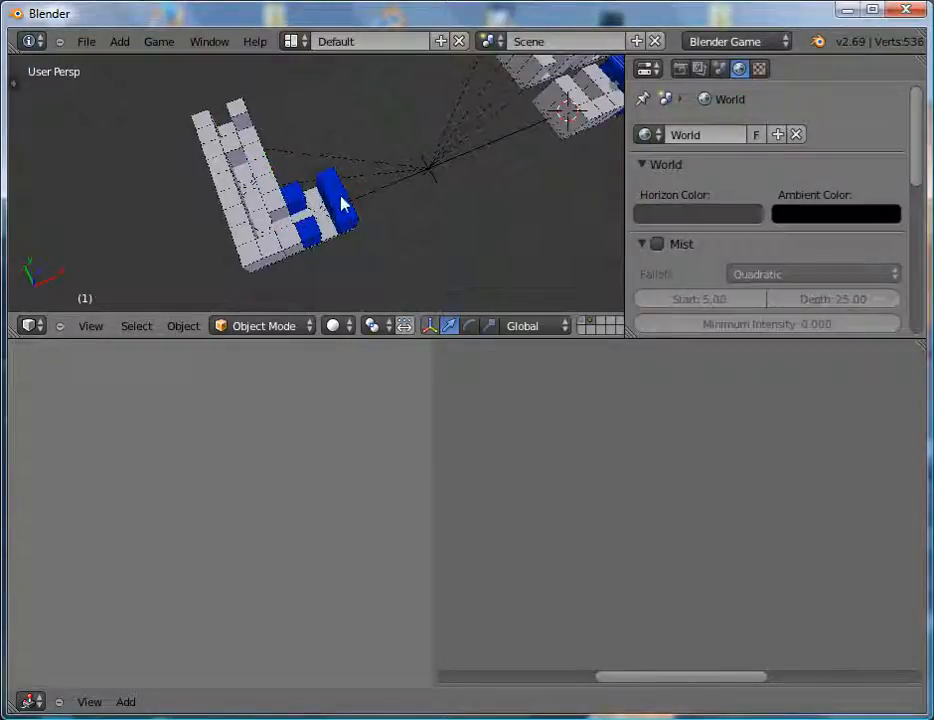
right_click(237, 157)
key(x)
click(237, 155)
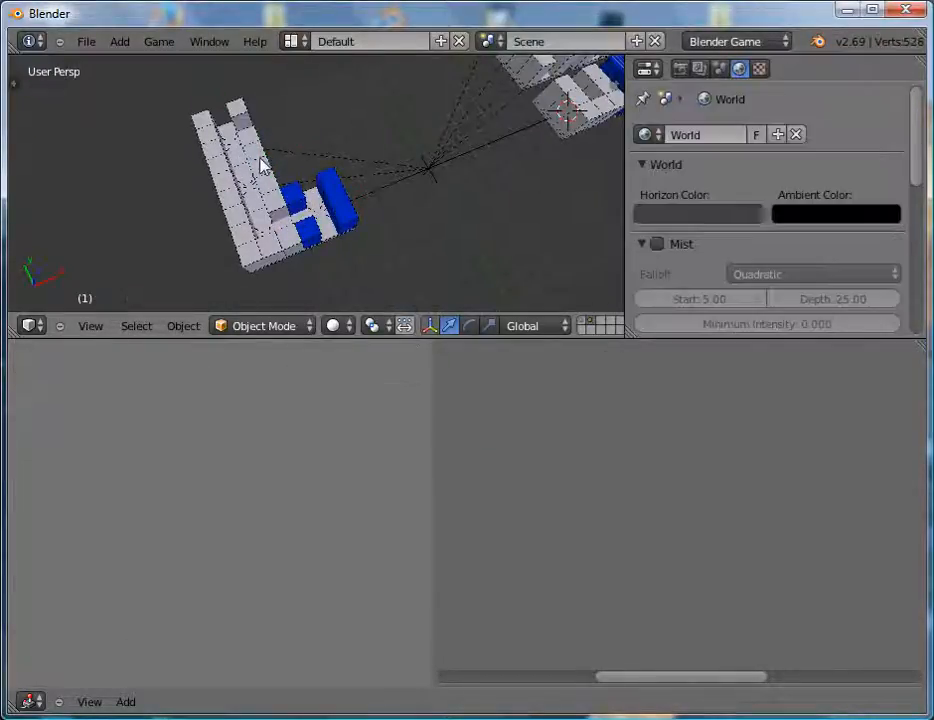
Delete the middle wall section on the negative-X side of each of the three copied tiles in the column.
right_click(258, 160)
middle_drag(258, 170, 471, 173)
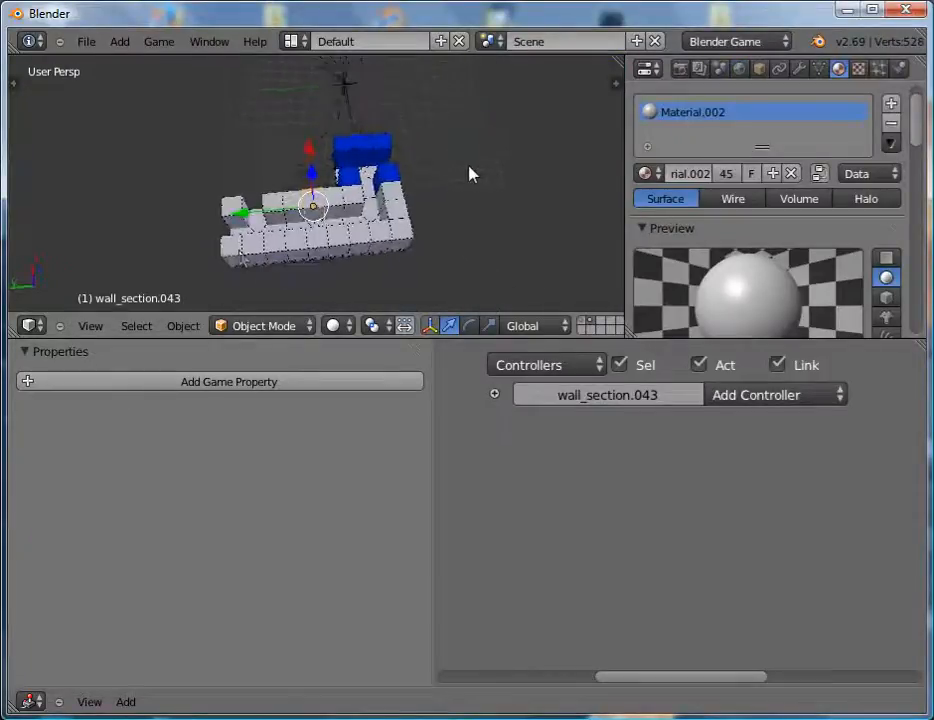
right_click(266, 258)
key(x)
click(264, 262)
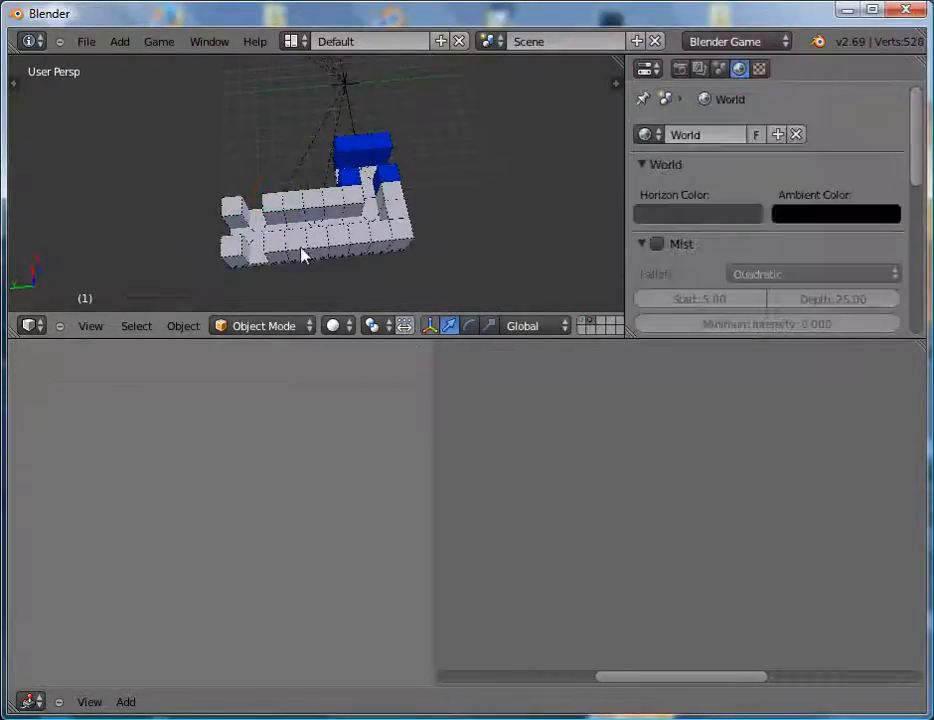
right_click(313, 245)
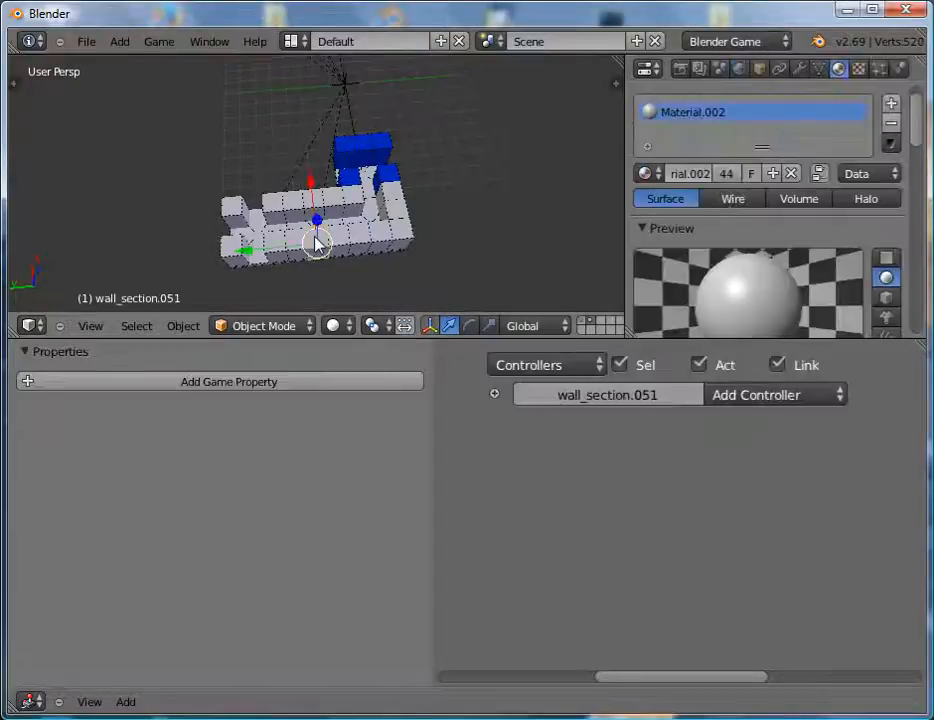
key(x)
click(313, 248)
right_click(377, 243)
key(x)
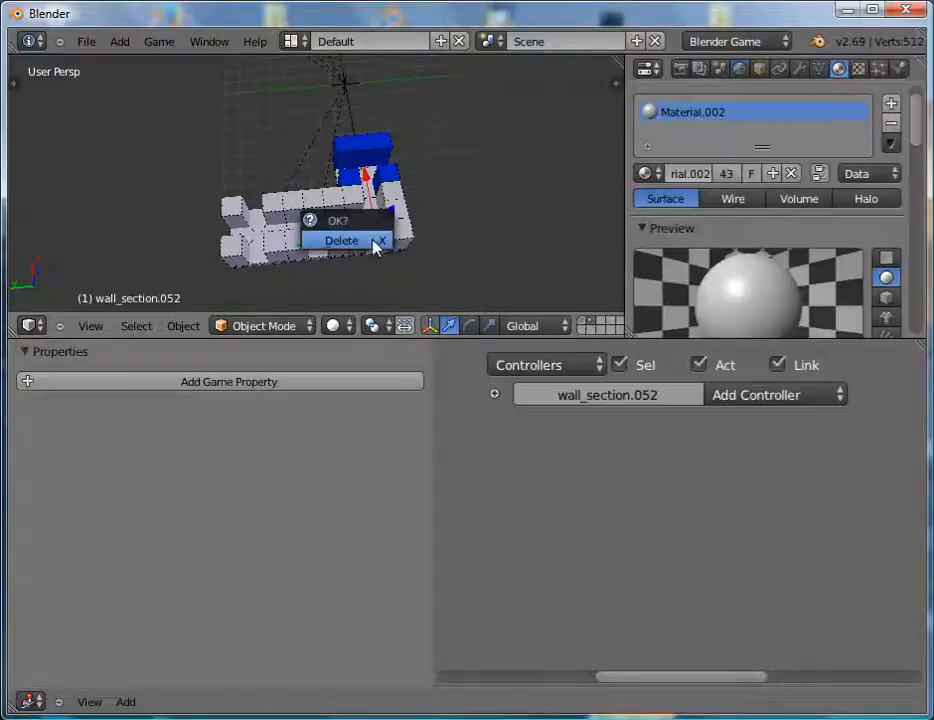
click(375, 244)
middle_drag(402, 211, 367, 200)
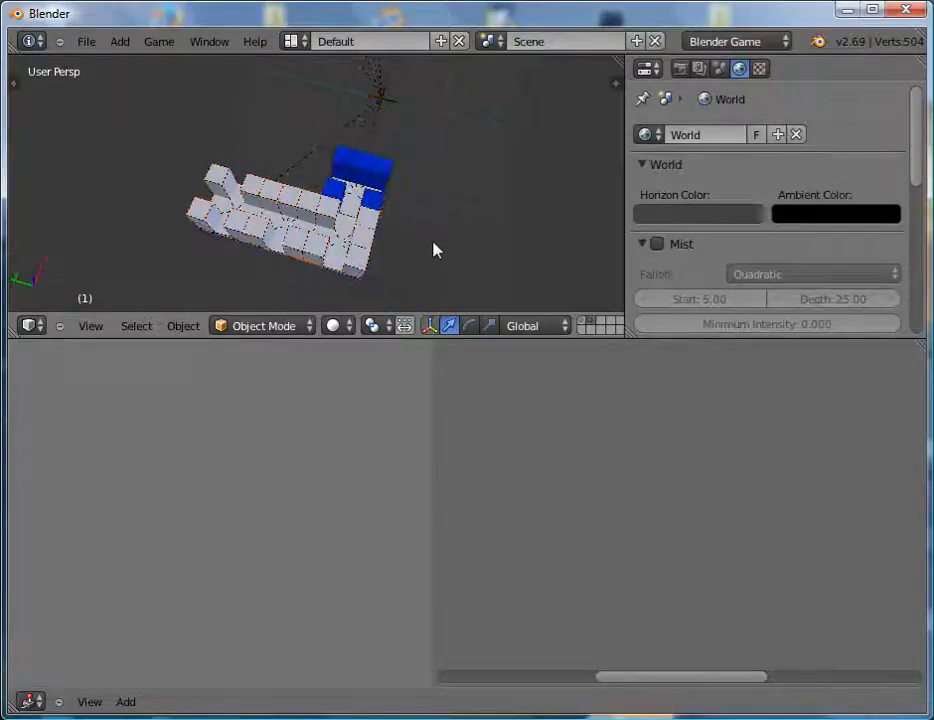
key(b)
drag(430, 287, 98, 150)
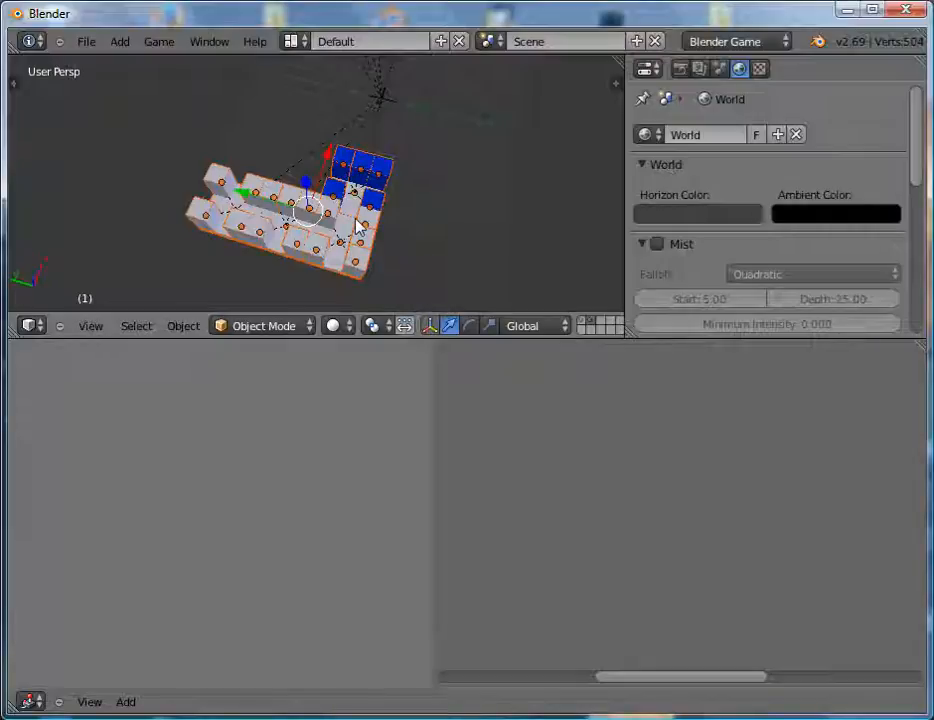
middle_drag(357, 227, 384, 157)
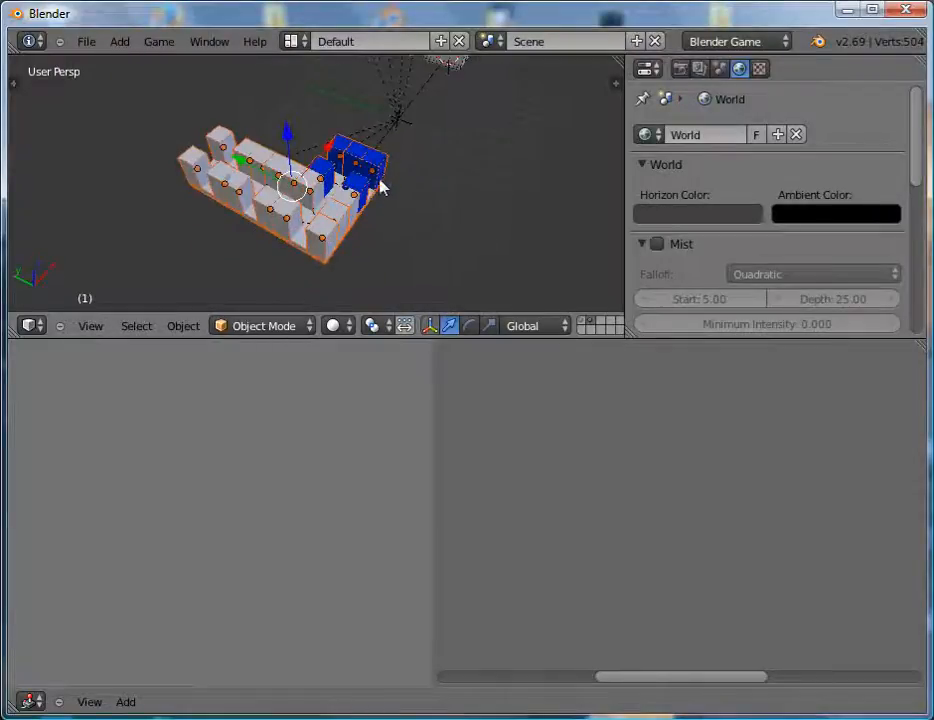
right_click(350, 245)
key(b)
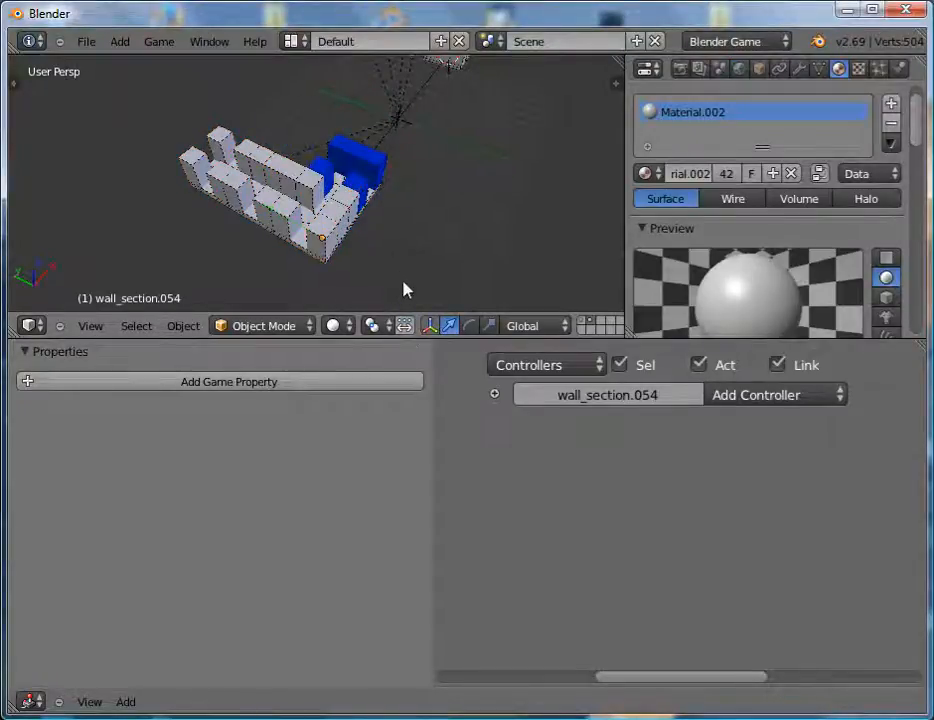
drag(415, 298, 143, 138)
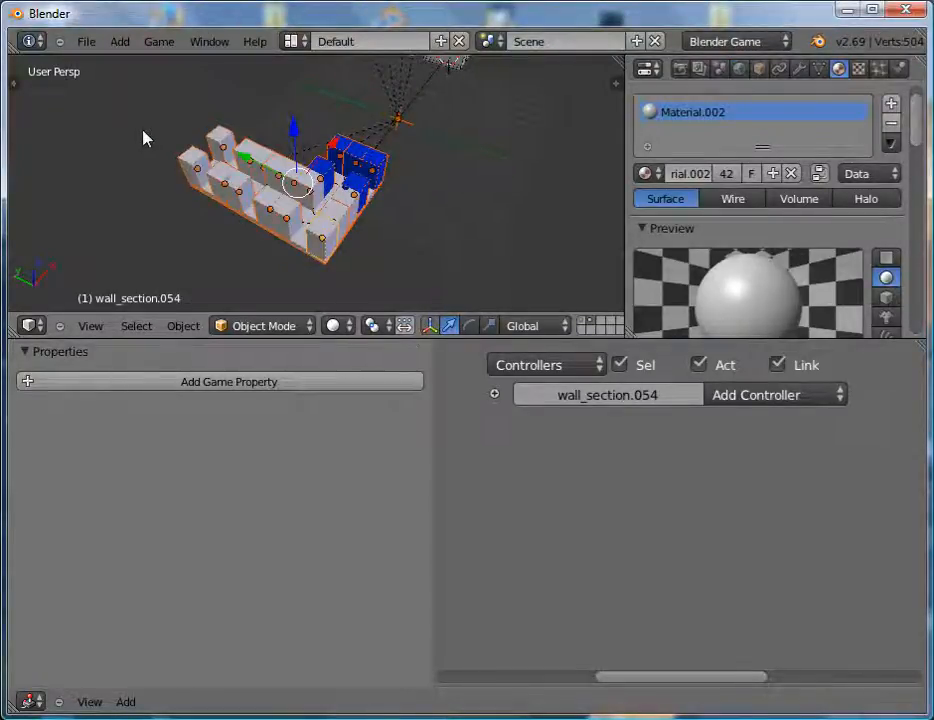
key(a)
Enlarge the 3D view, select the copied tiles with their wall sections, and clear their parent while keeping the transformation.
drag(218, 339, 267, 478)
key(b)
drag(449, 395, 188, 230)
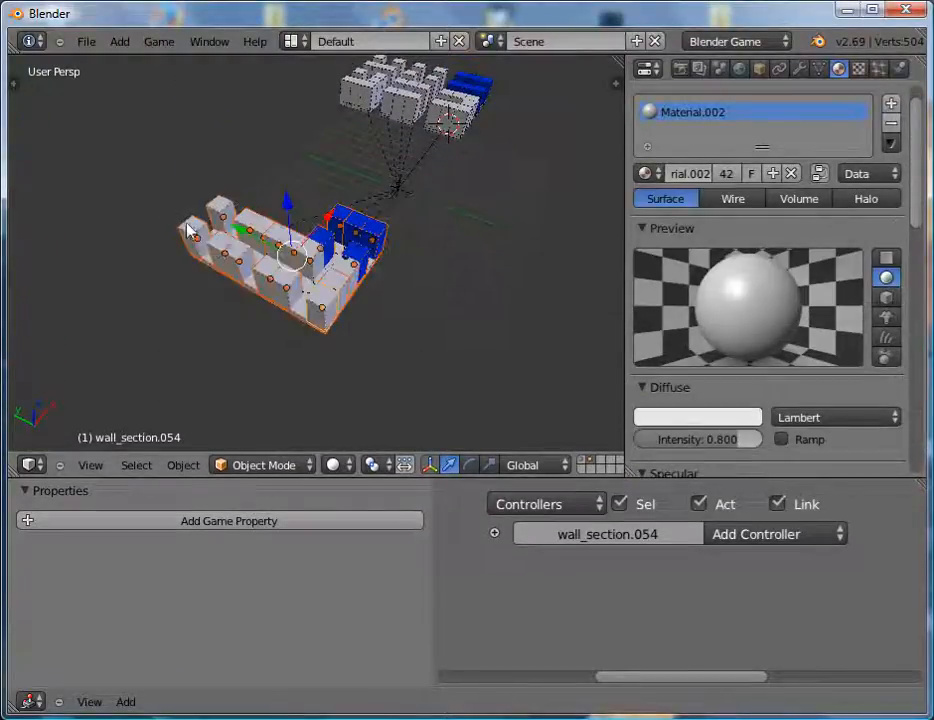
key(alt+p)
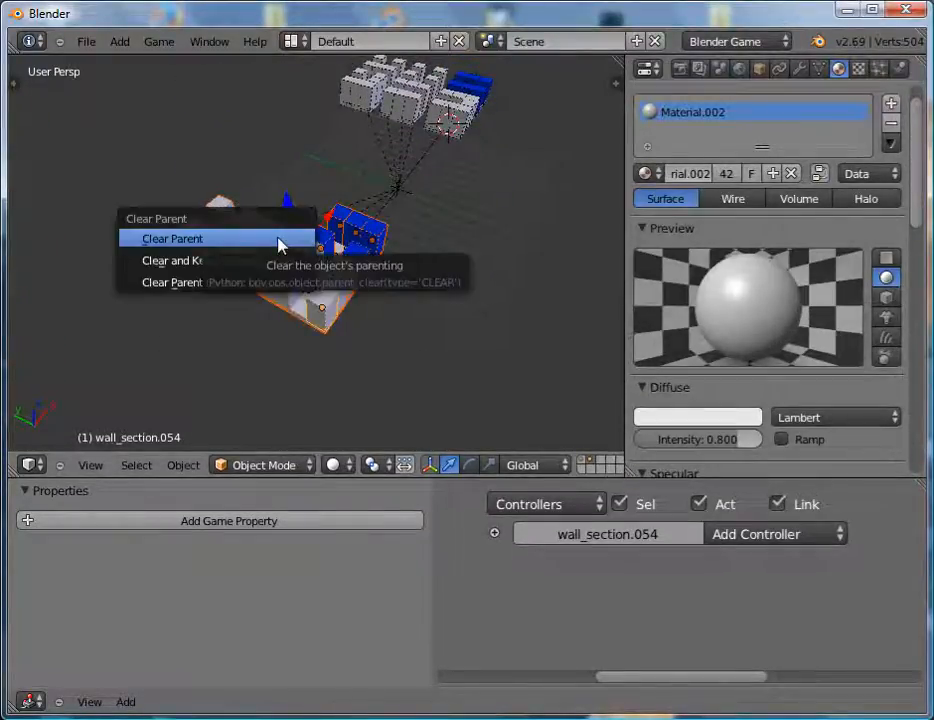
key(Down)
key(Return)
Parent all selected tiles and wall sections to Tile_1.006, the tile with the blue walls, using the Object option.
middle_drag(463, 198, 323, 315)
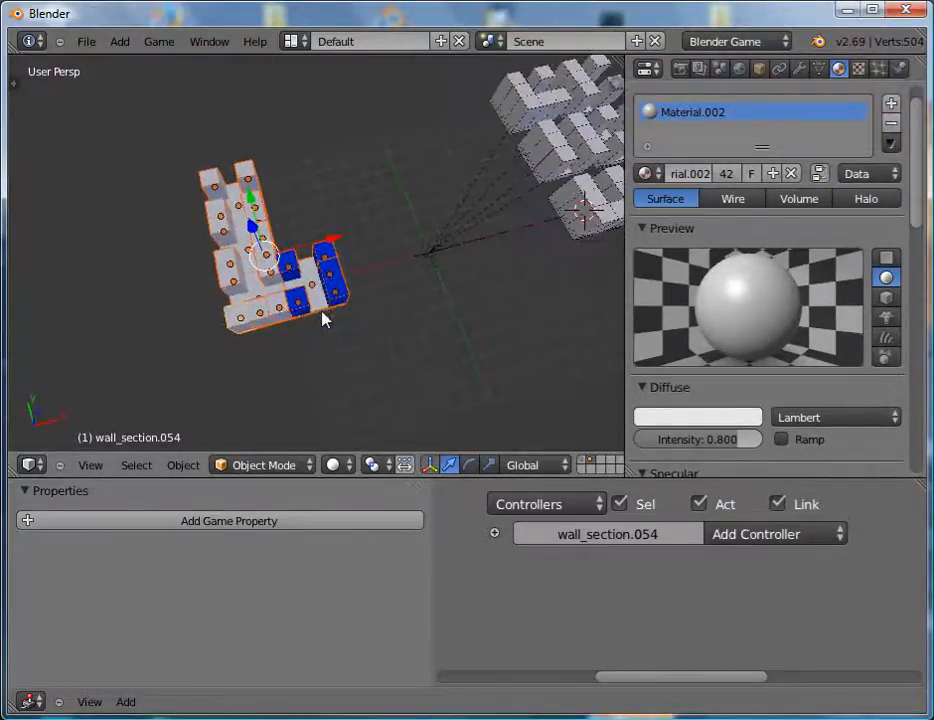
shift+right_click(321, 312)
key(ctrl+p)
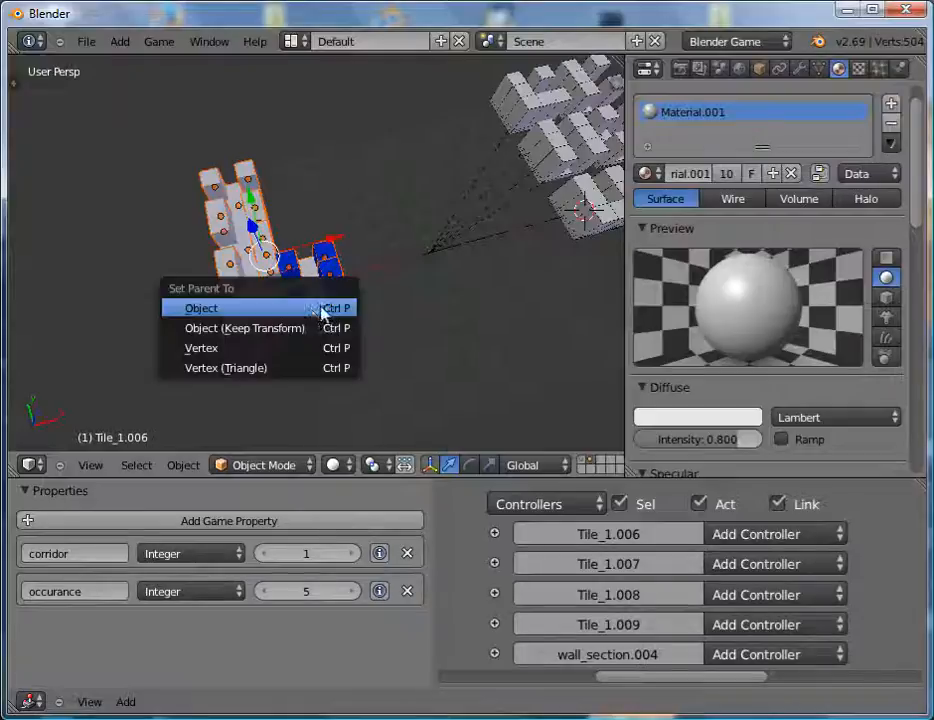
click(321, 308)
Remove the corridor and occurance game properties from Tile_1.006 and Tile_1.009.
right_click(321, 317)
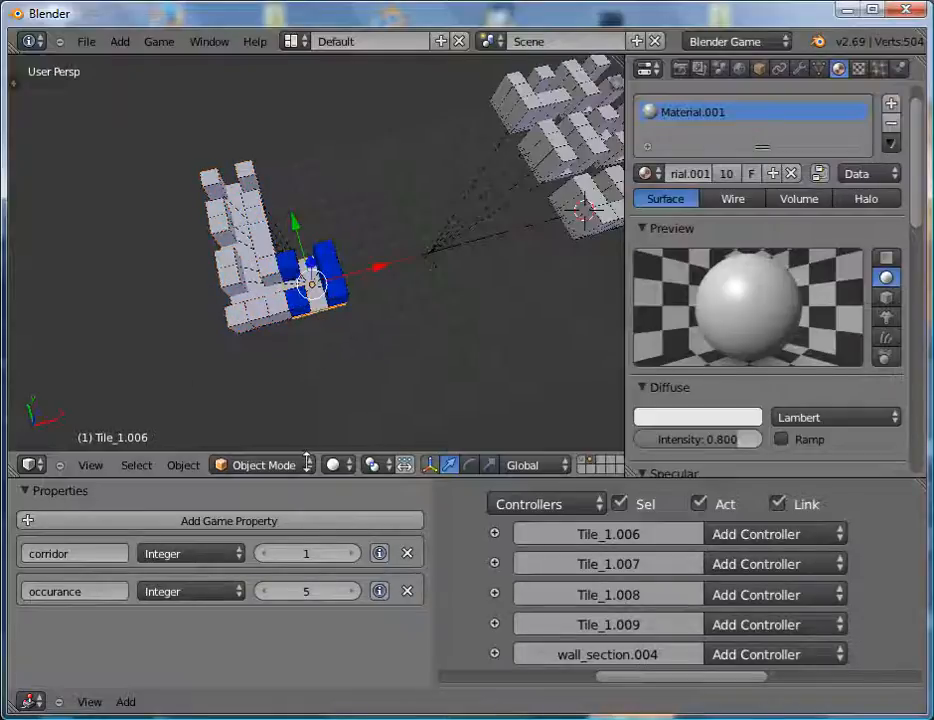
click(407, 554)
click(407, 554)
right_click(255, 293)
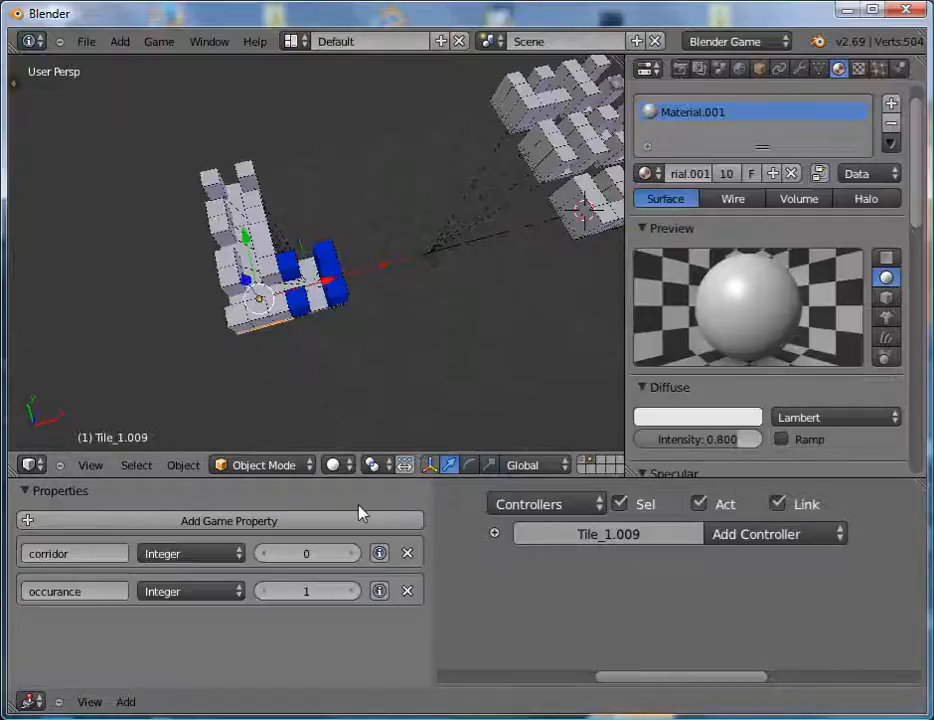
click(407, 553)
click(407, 553)
Remove the corridor and occurance game properties from Tile_1.008 and Tile_1.007.
right_click(245, 264)
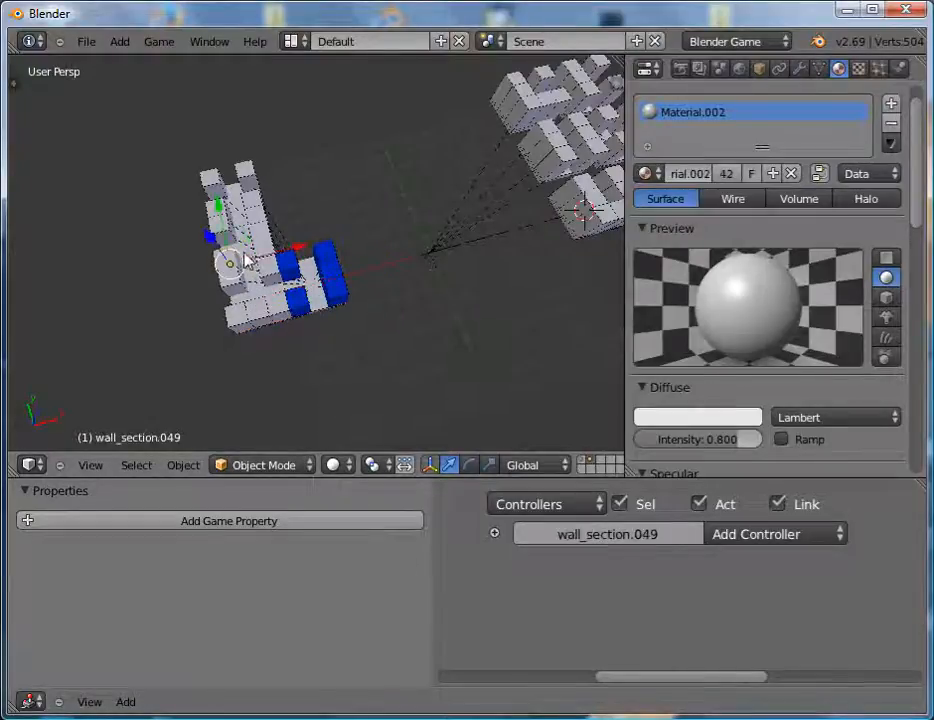
right_click(246, 272)
click(408, 553)
click(408, 553)
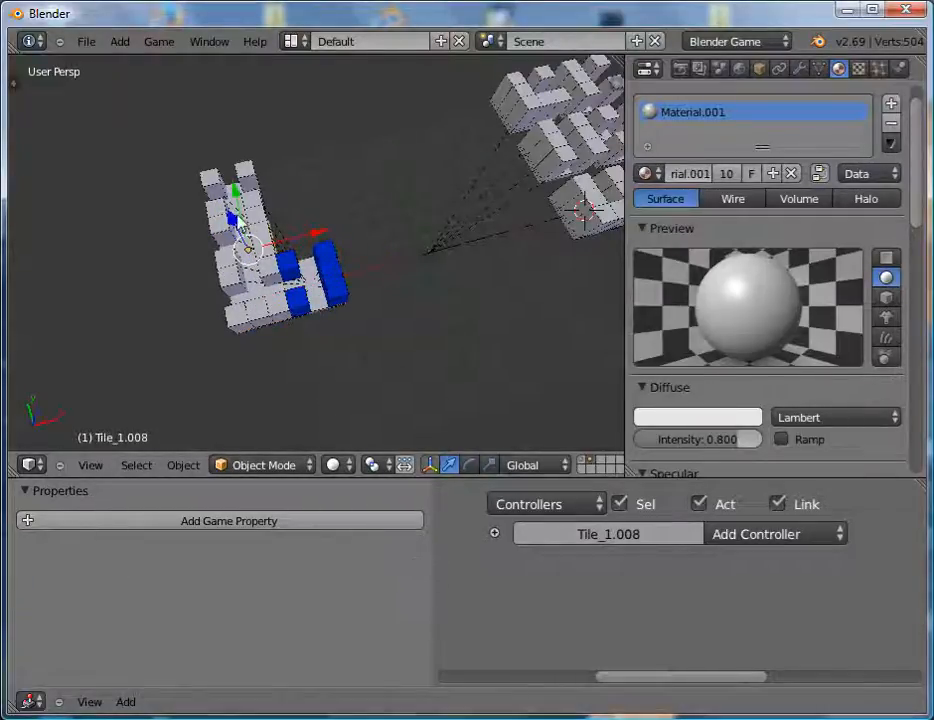
right_click(240, 207)
click(407, 554)
click(407, 554)
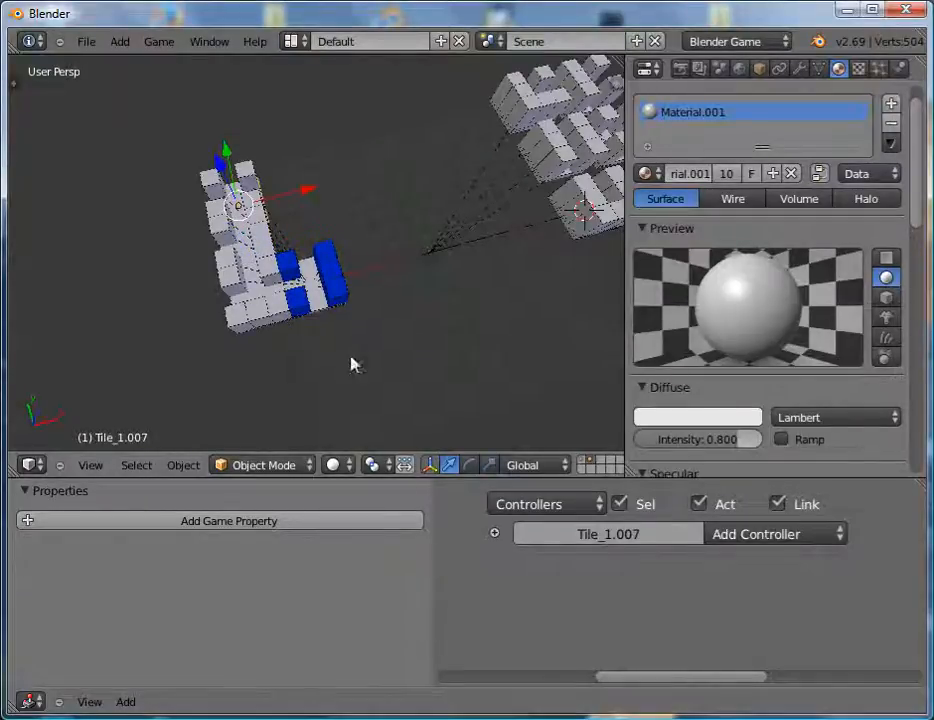
Select Tile_1.006 and make a trial move to check that the parented pieces follow it, leaving it in place.
right_click(320, 318)
right_click(323, 318)
key(g)
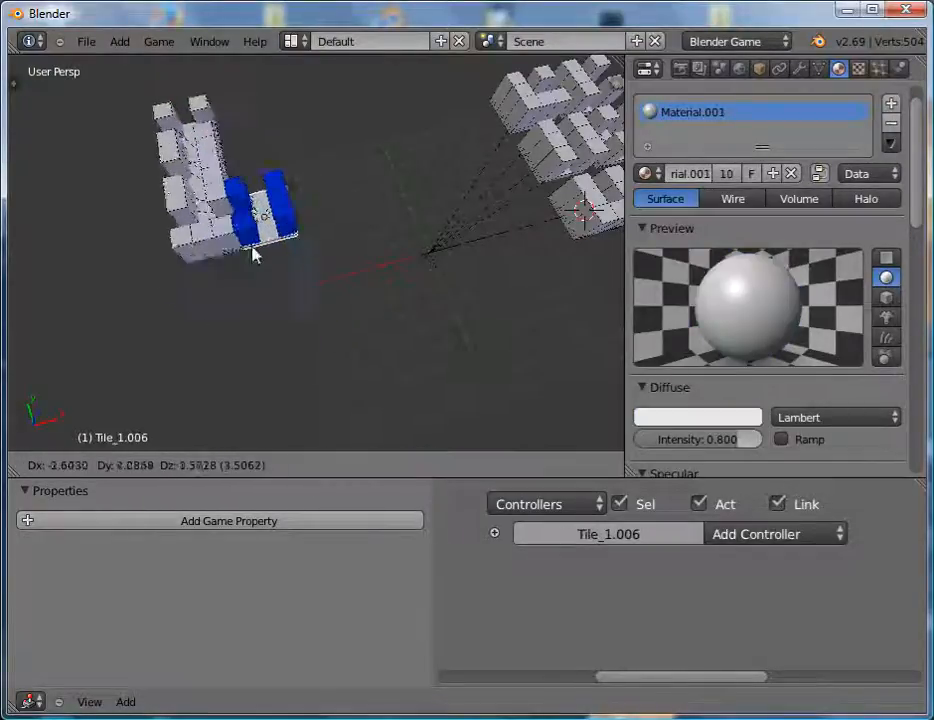
click(255, 350)
Add a game property named floorplan to Tile_1.006.
click(265, 522)
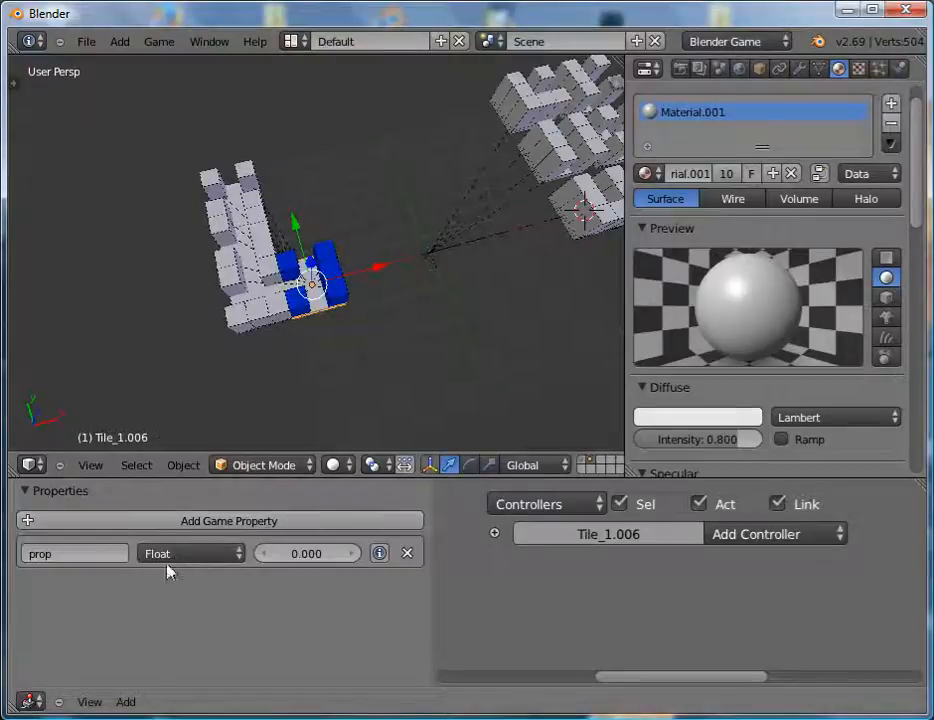
click(109, 550)
text(t)
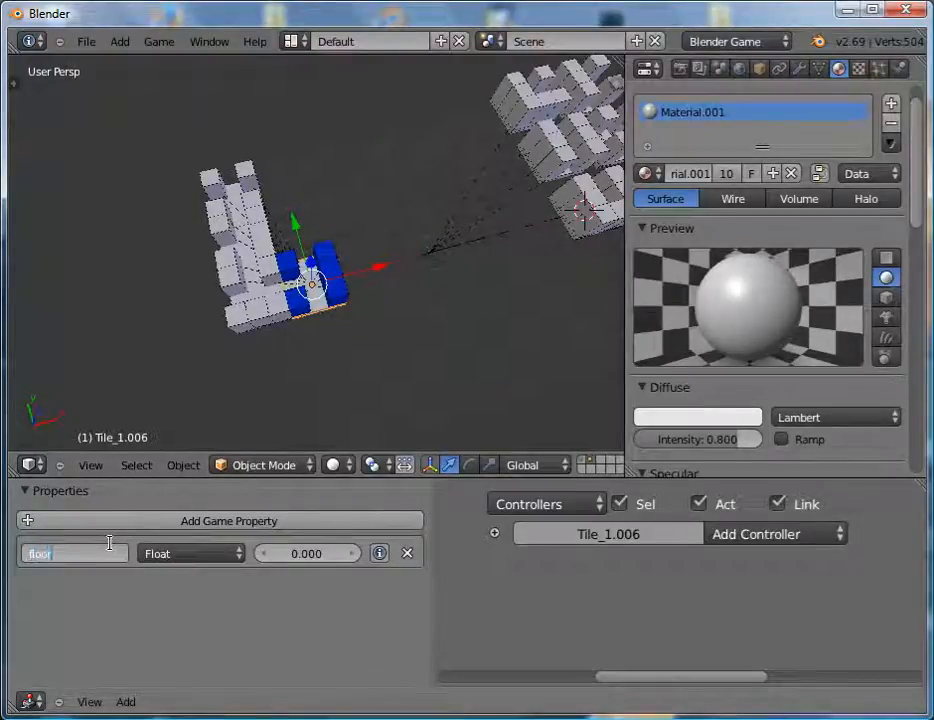
text(loorplanm)
key(BackSpace)
key(Return)
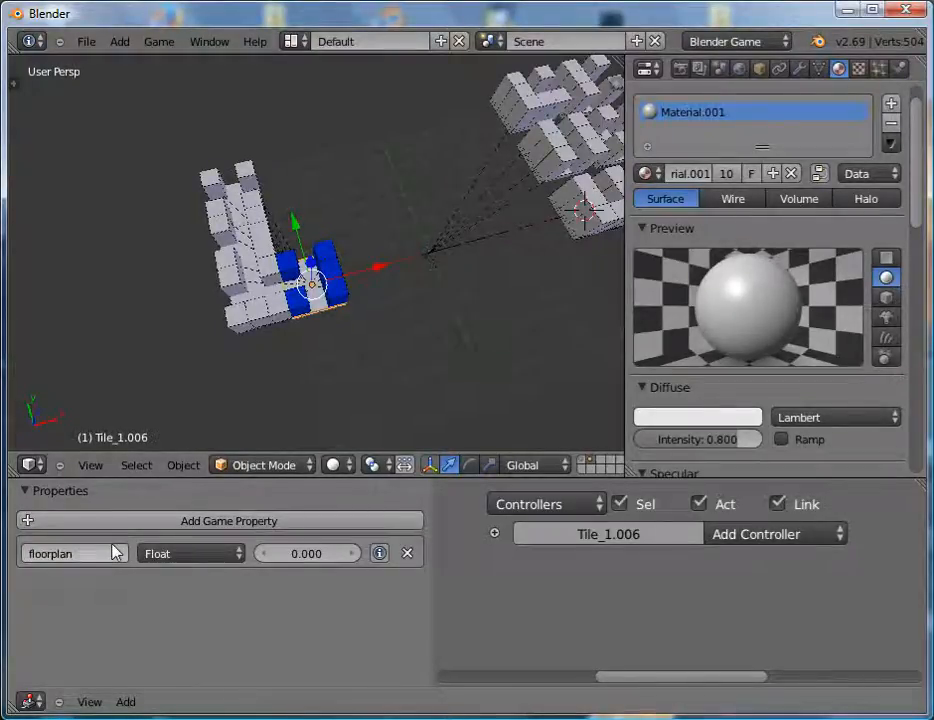
Snap the 3D cursor to Tile_1.006 and add a Plain Axes empty there.
middle_drag(400, 340, 360, 254)
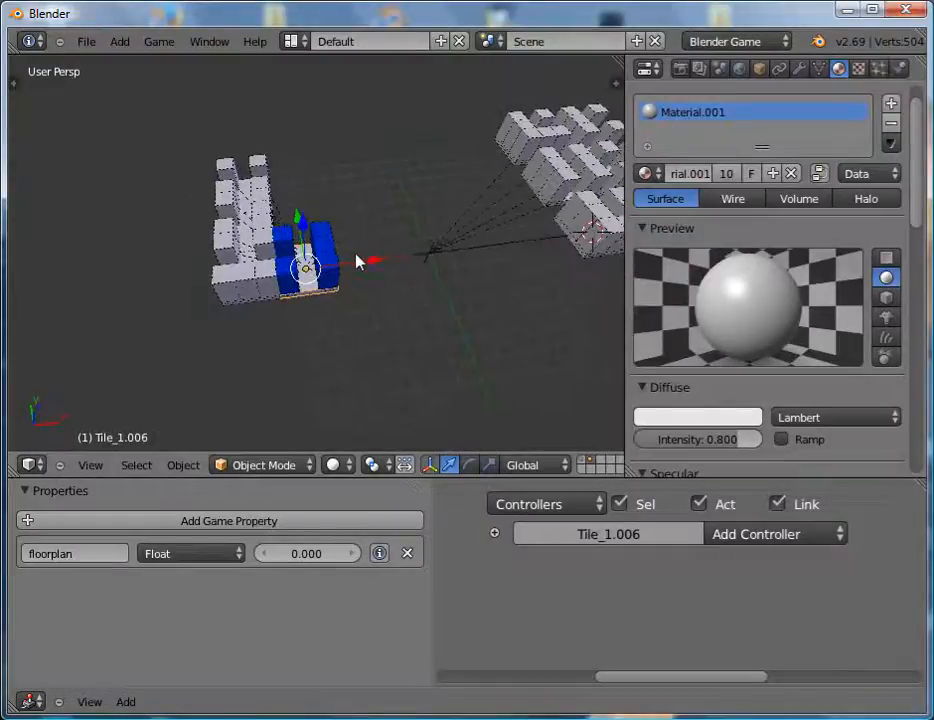
key(shift+s)
click(308, 268)
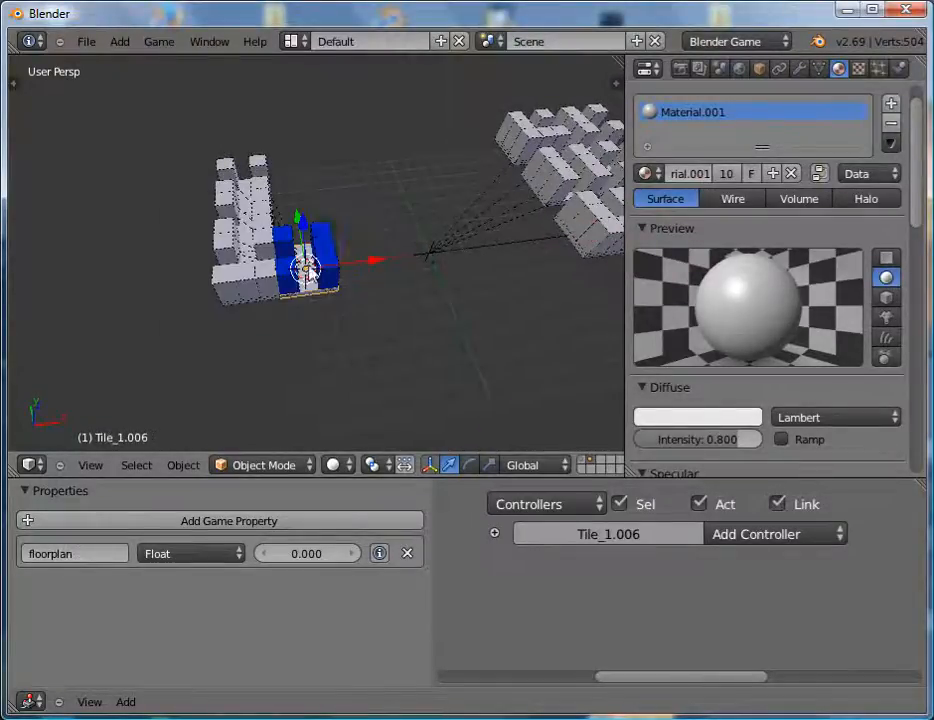
mouse_move(310, 272)
middle_down()
mouse_move(321, 316)
mouse_move(322, 283)
middle_up()
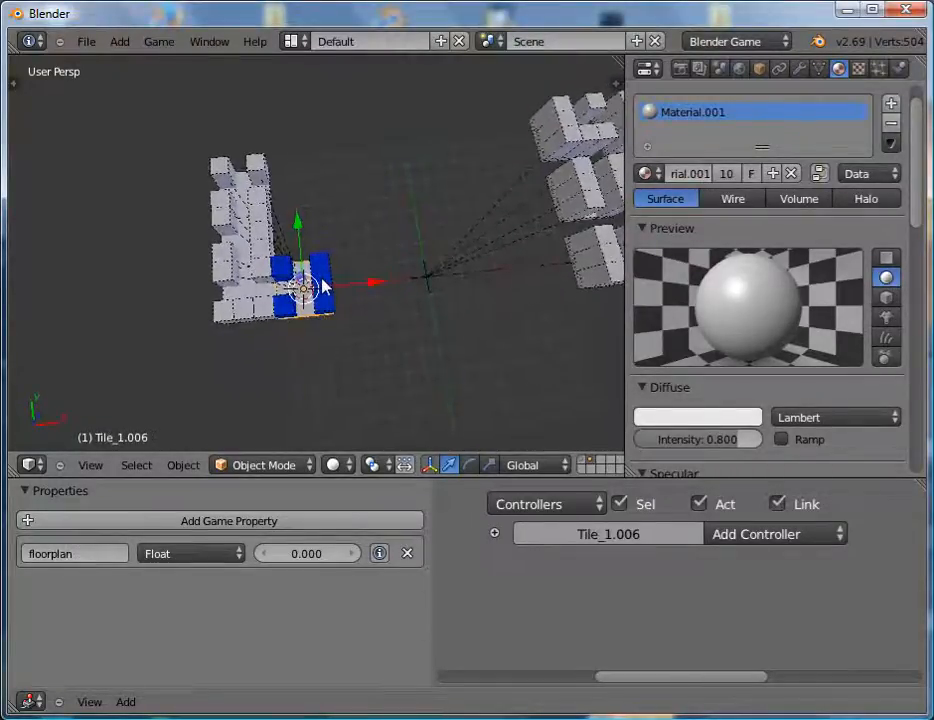
key(shift+a)
mouse_move(300, 425)
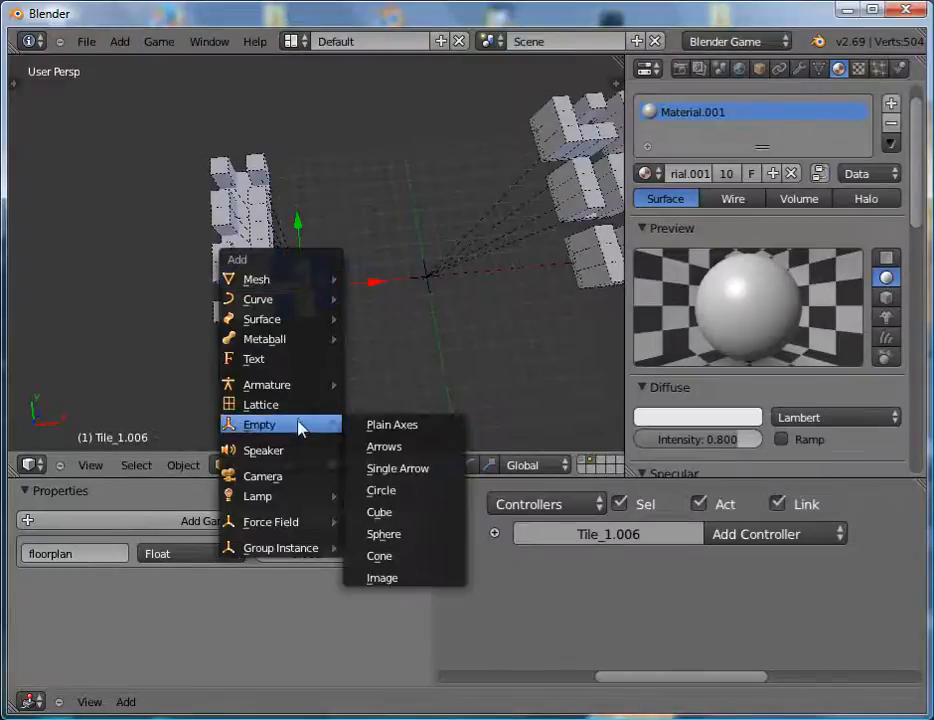
click(387, 428)
Move the new empty 4 units along the global Y axis.
key(g)
key(y)
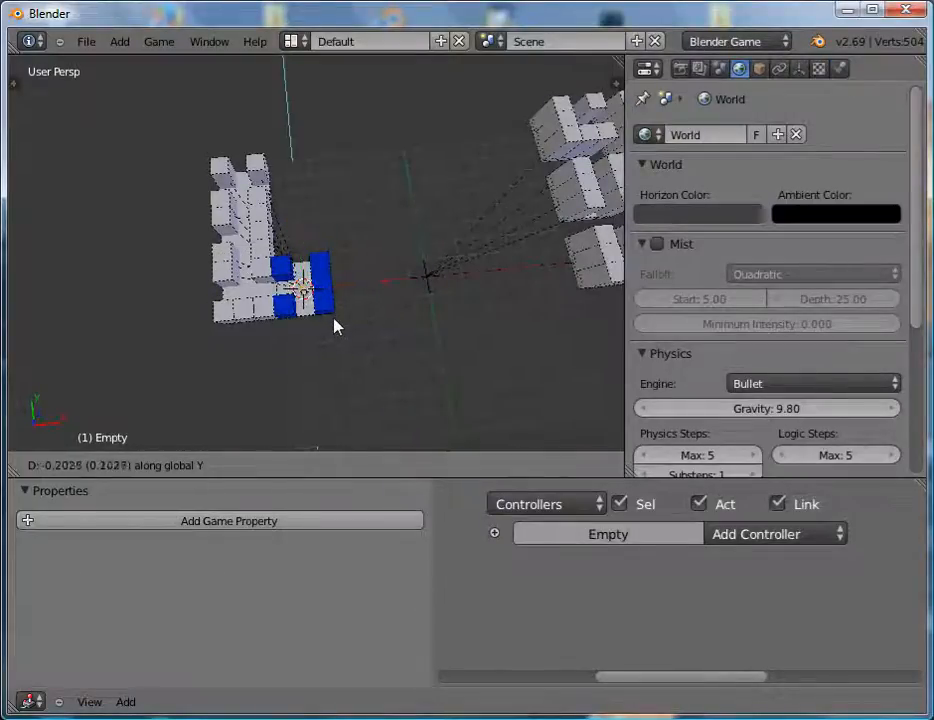
key(4)
key(Return)
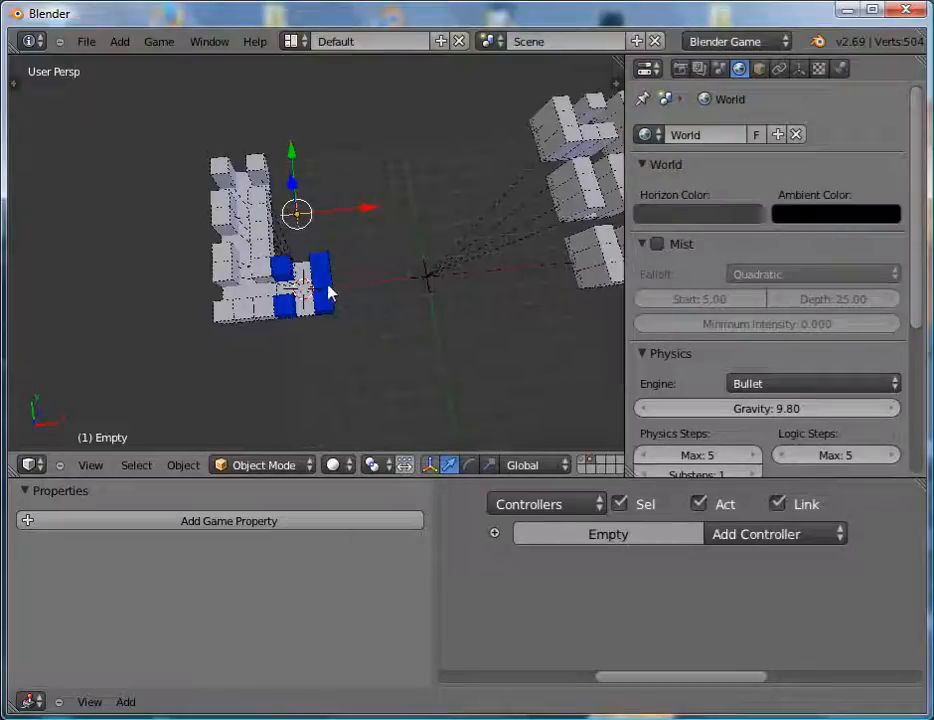
Parent Tile_1.006 to the new empty using the Object option.
shift+right_click(305, 292)
shift+right_click(305, 220)
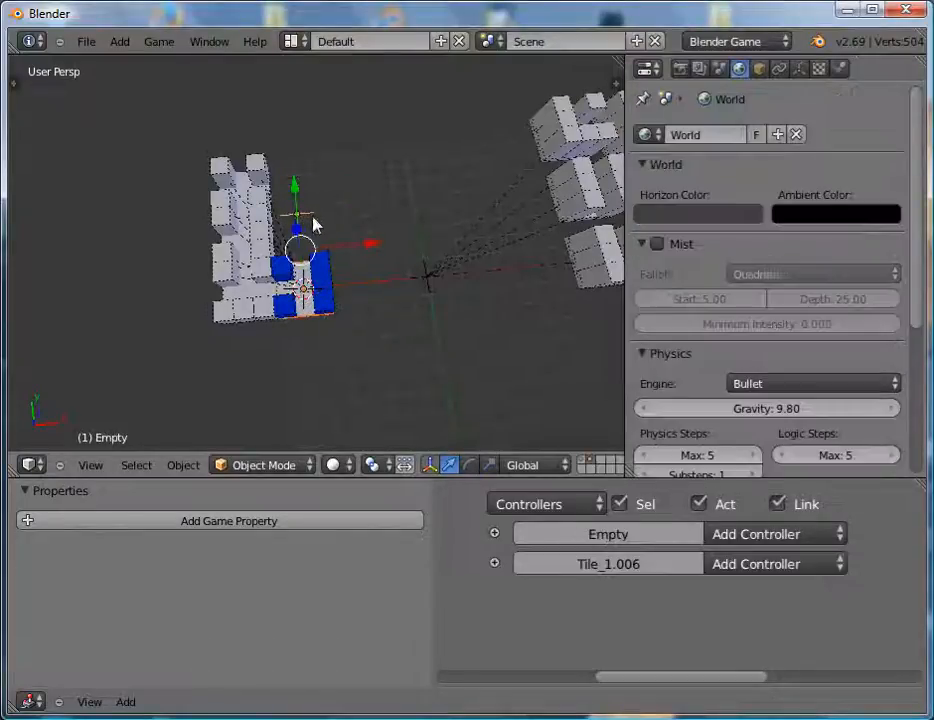
key(ctrl+p)
click(313, 219)
Select only the empty and add a game property named room to it.
right_click(305, 228)
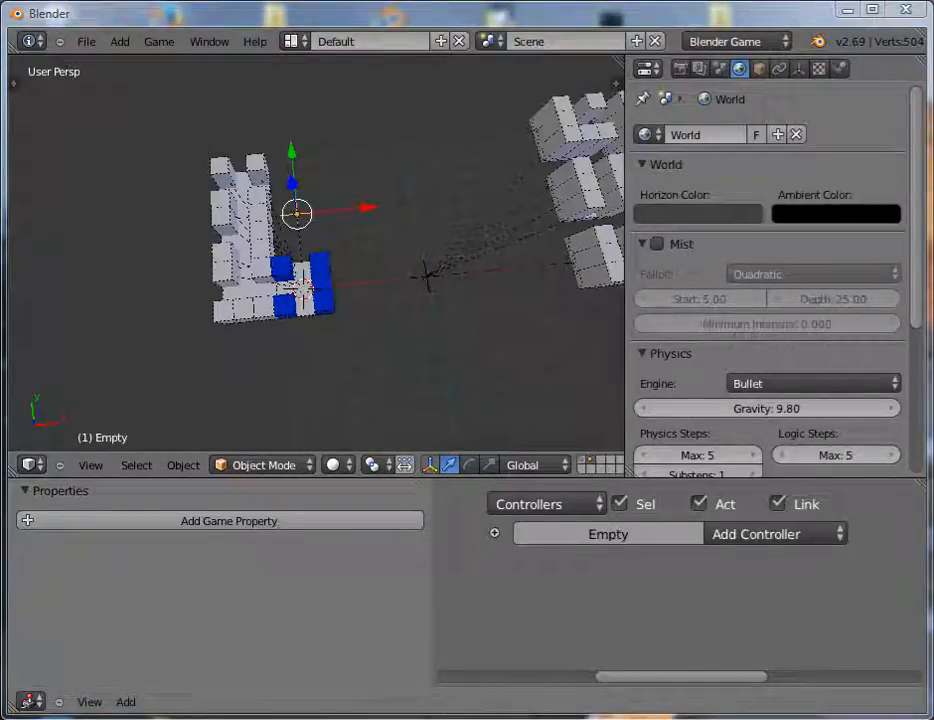
click(186, 517)
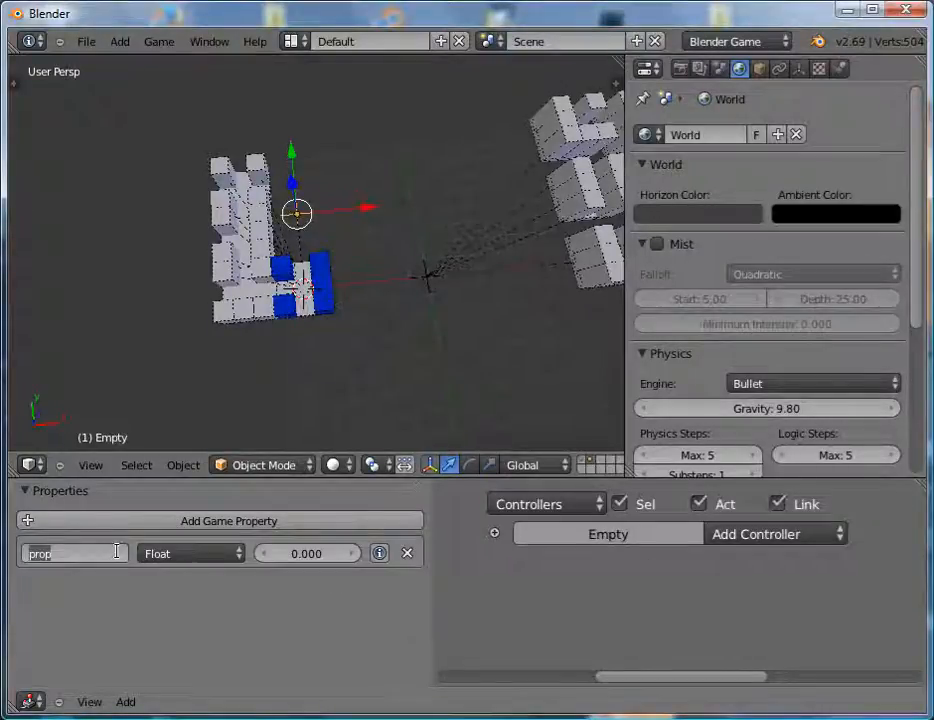
text(m)
key(Return)
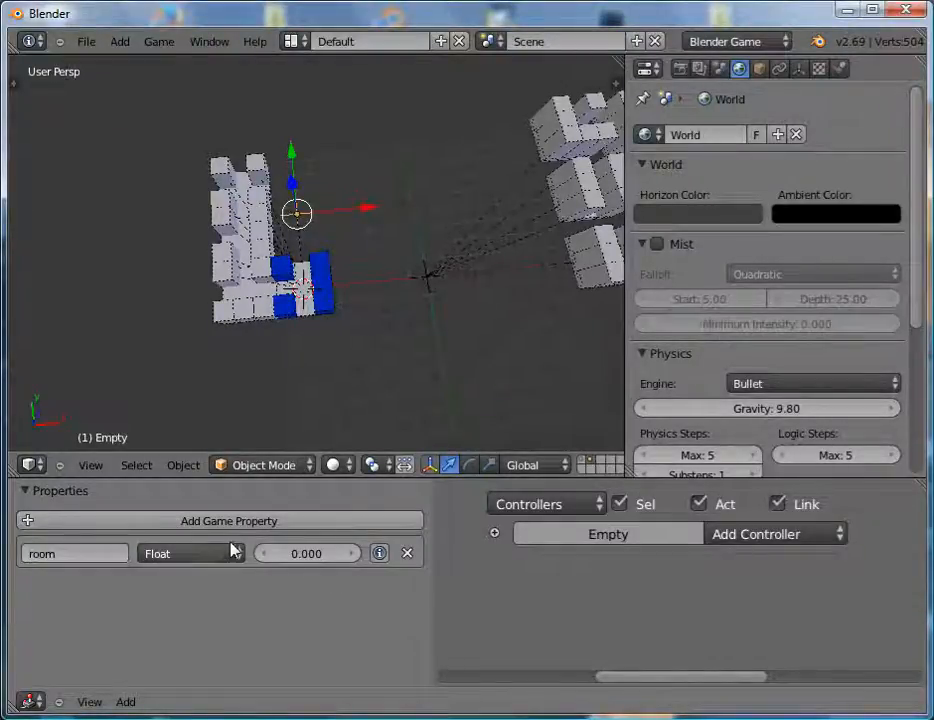
Add two more game properties to the empty, named min_number and max_number.
click(186, 521)
click(64, 598)
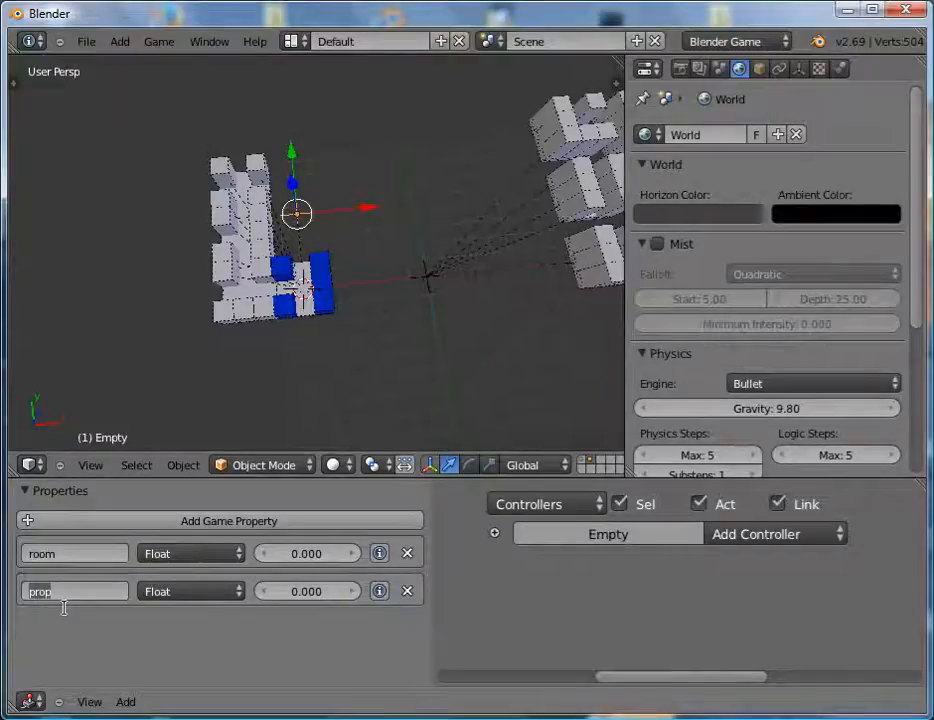
text(min_n)
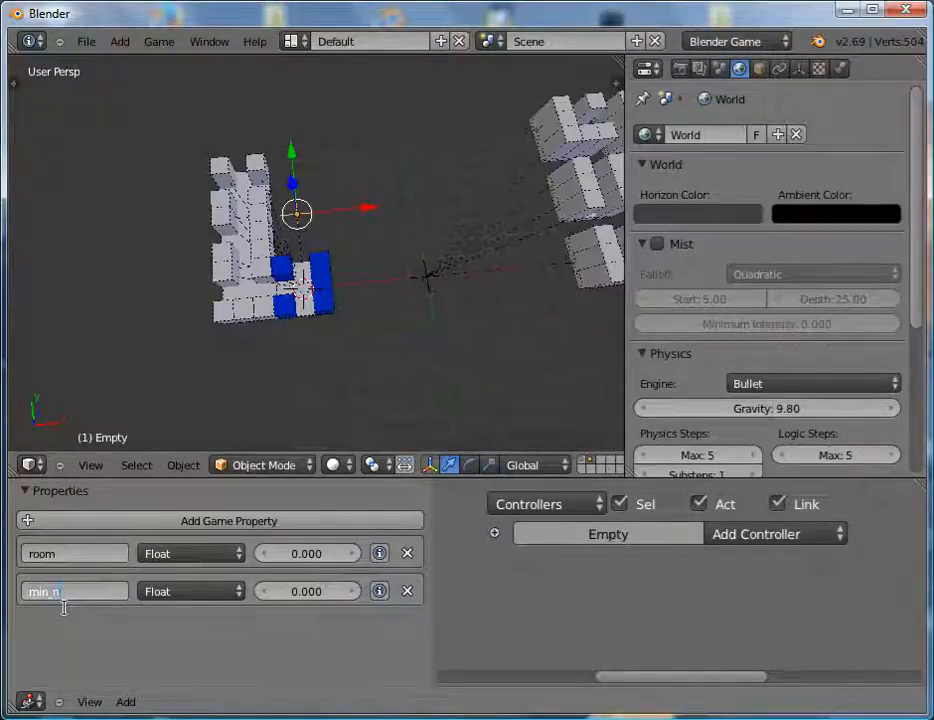
text(umber)
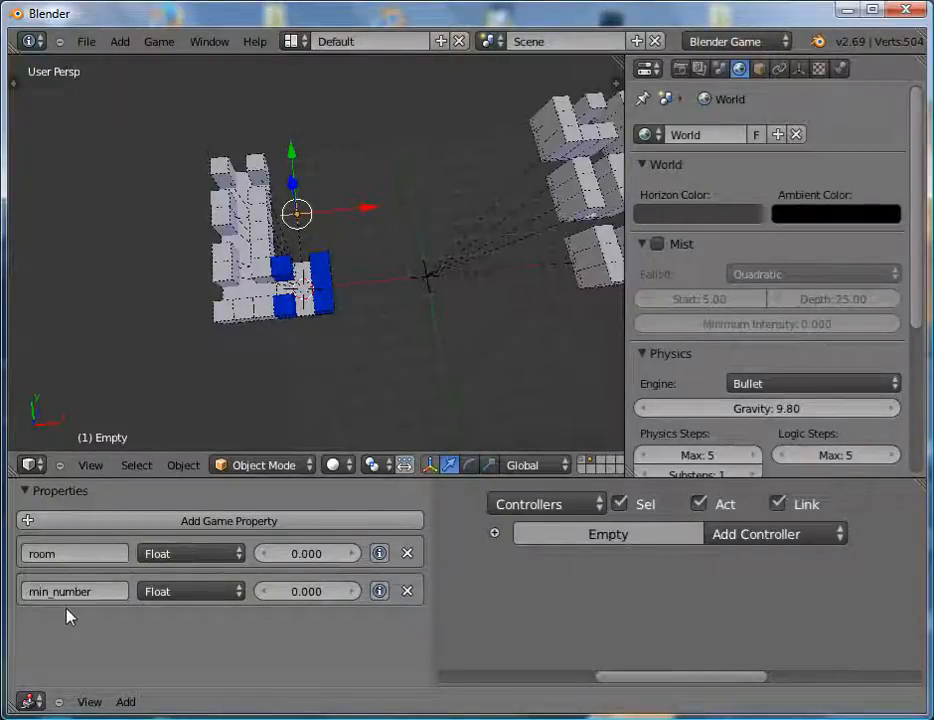
click(304, 521)
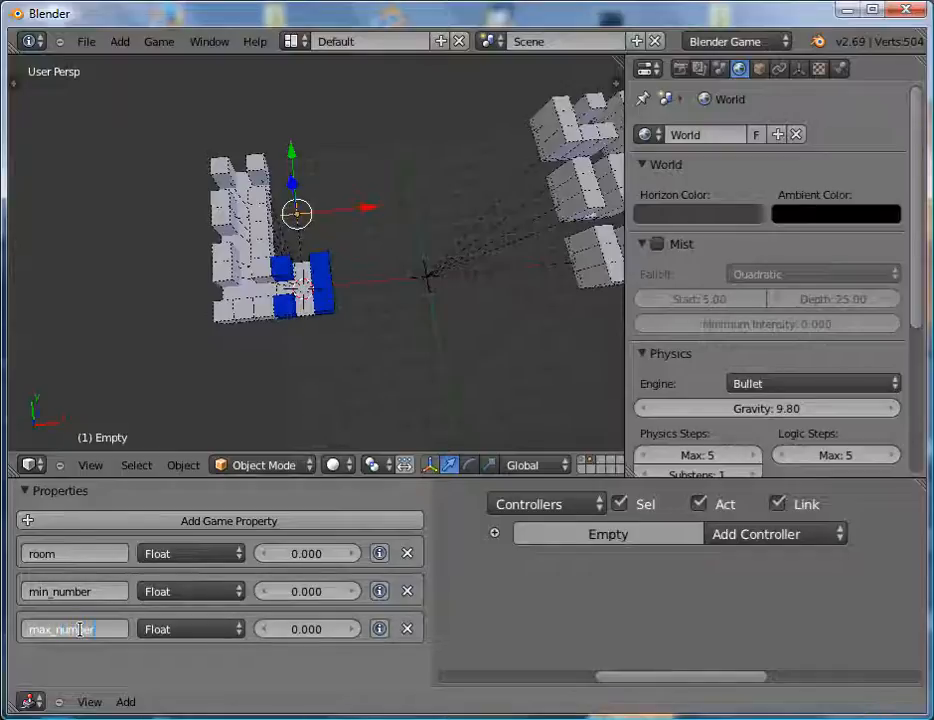
key(Return)
Add a fourth game property to the empty and name it start_room.
click(306, 521)
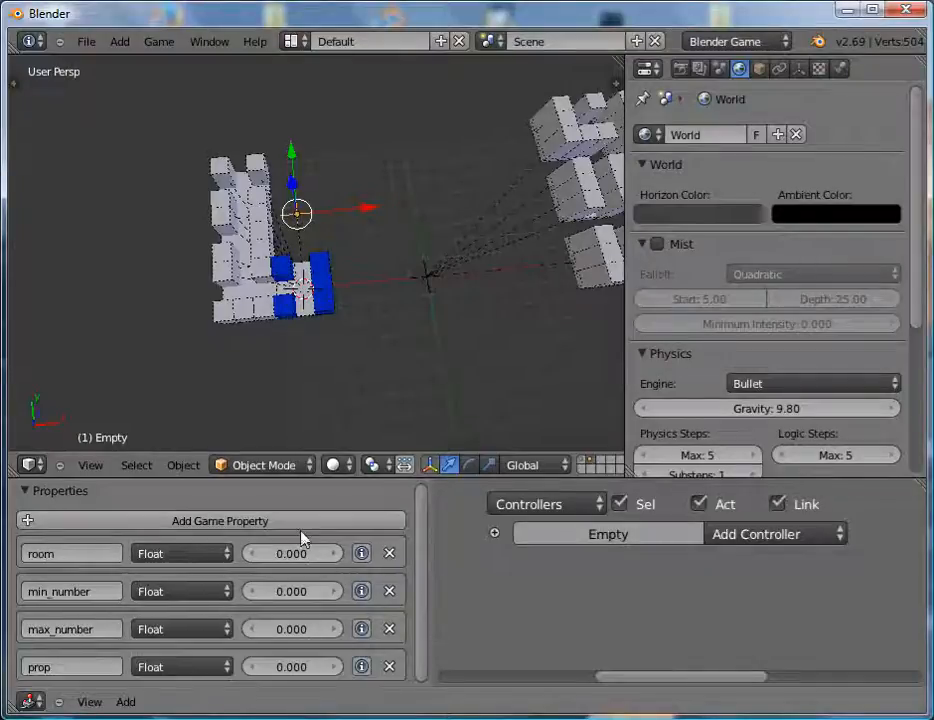
click(97, 651)
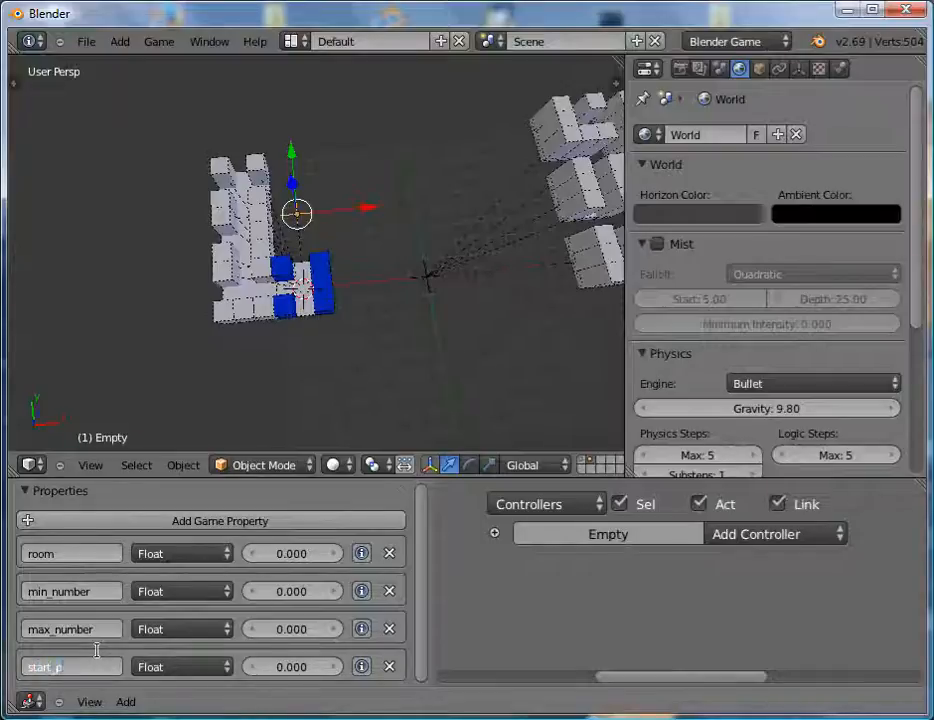
text(nt)
key(Return)
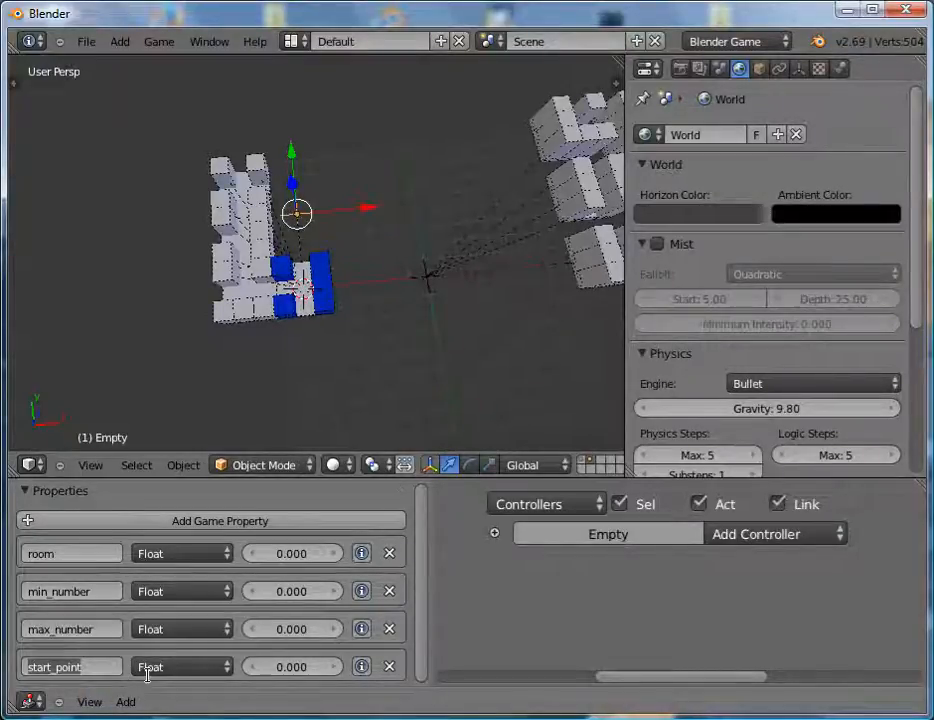
text(start_roo)
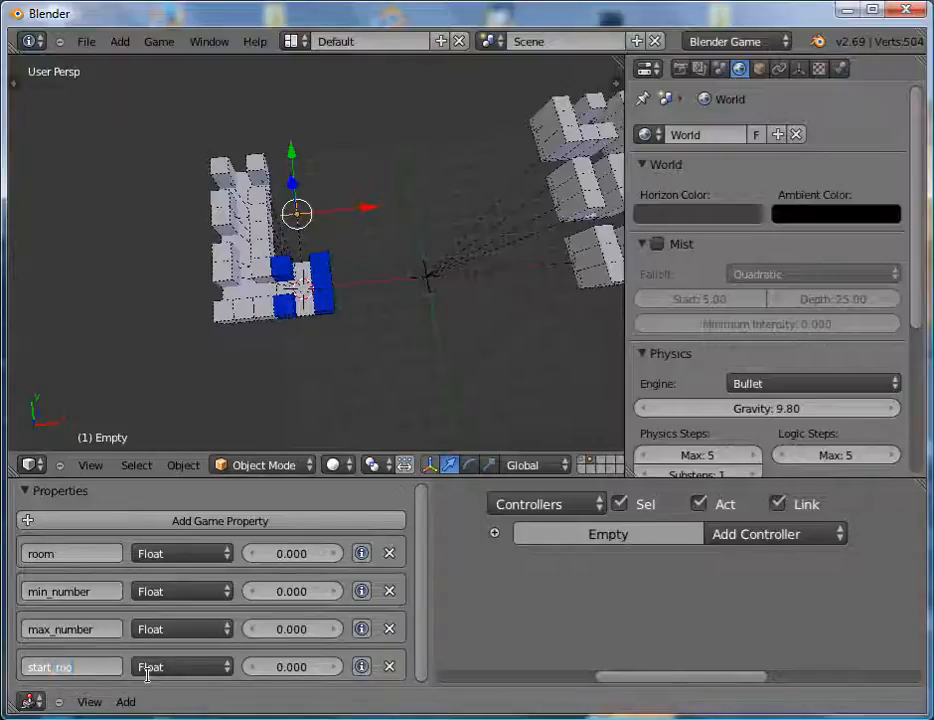
text(m)
key(Return)
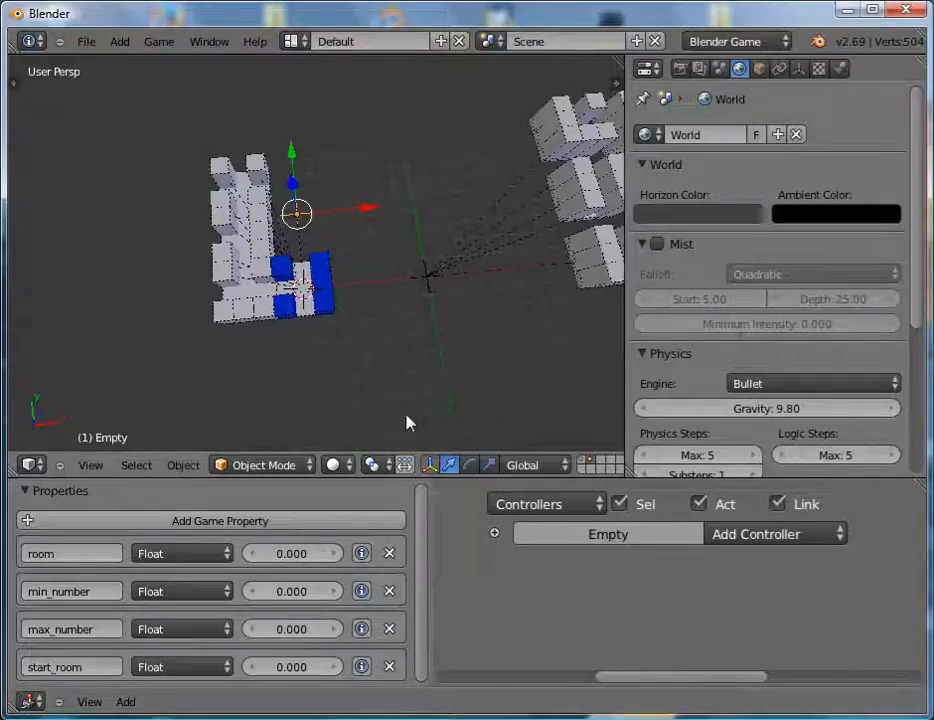
drag(425, 538, 425, 555)
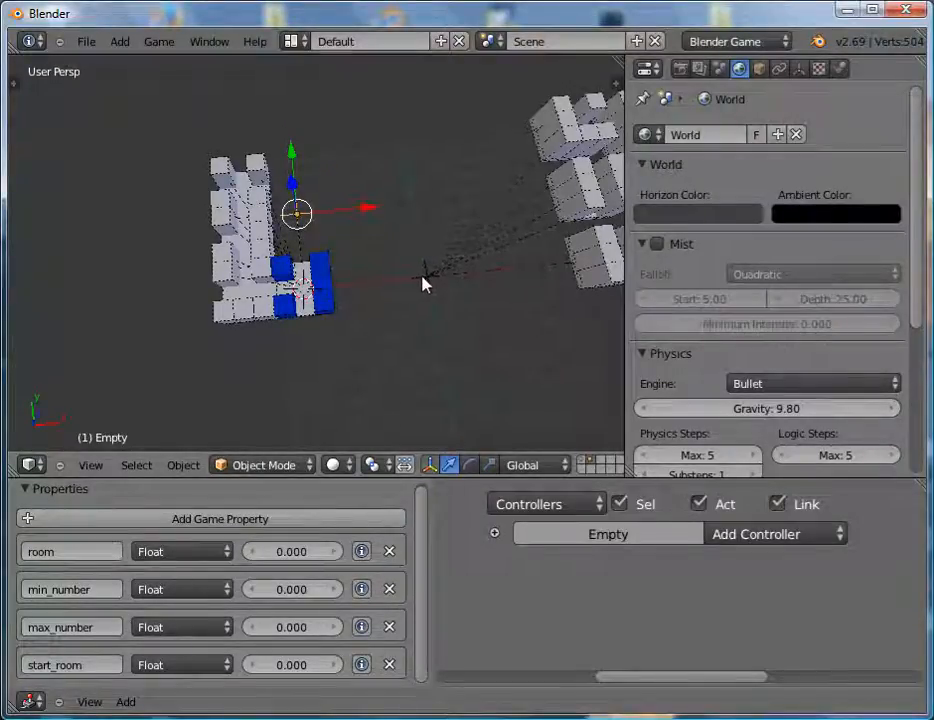
Parent the empty to Main_maze_object using the Object option.
shift+right_click(420, 283)
key(ctrl+p)
click(420, 283)
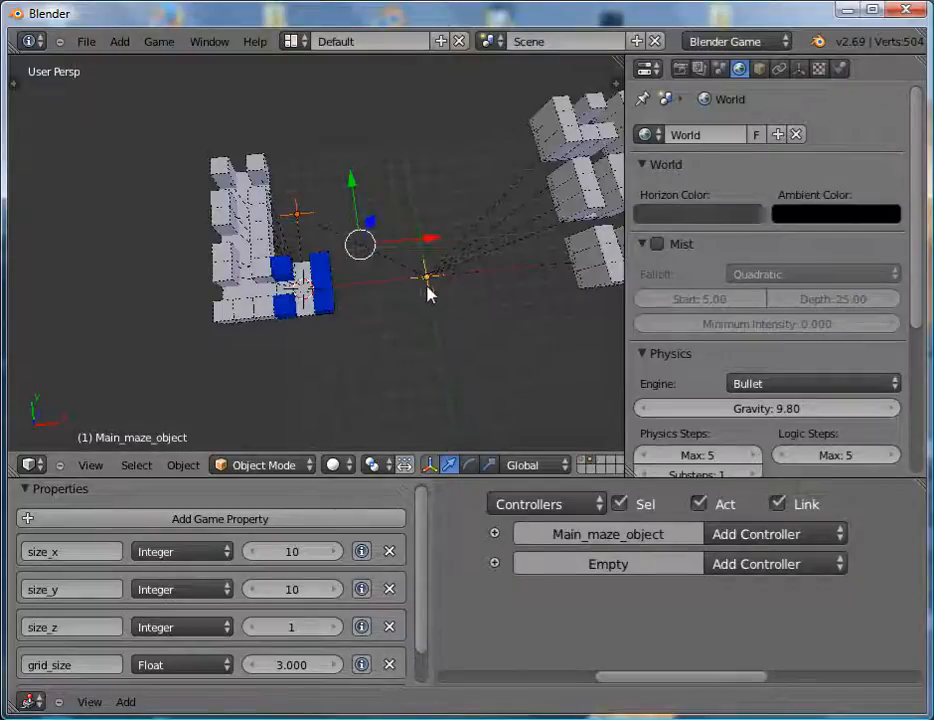
right_click(432, 286)
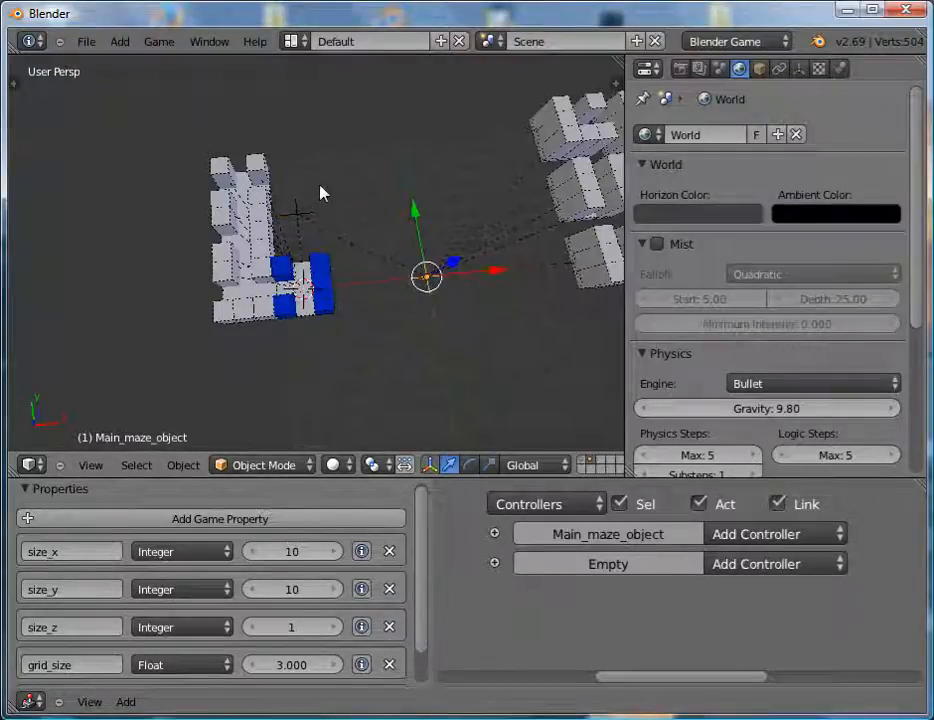
Select only the room empty and rename the object as room1.
right_click(299, 213)
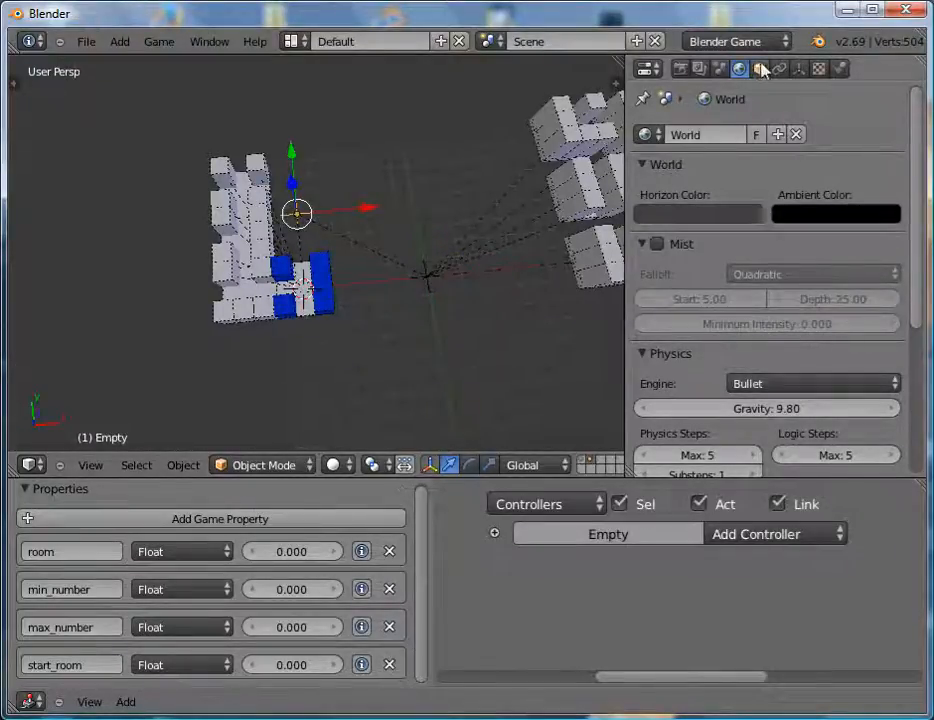
click(760, 68)
click(720, 135)
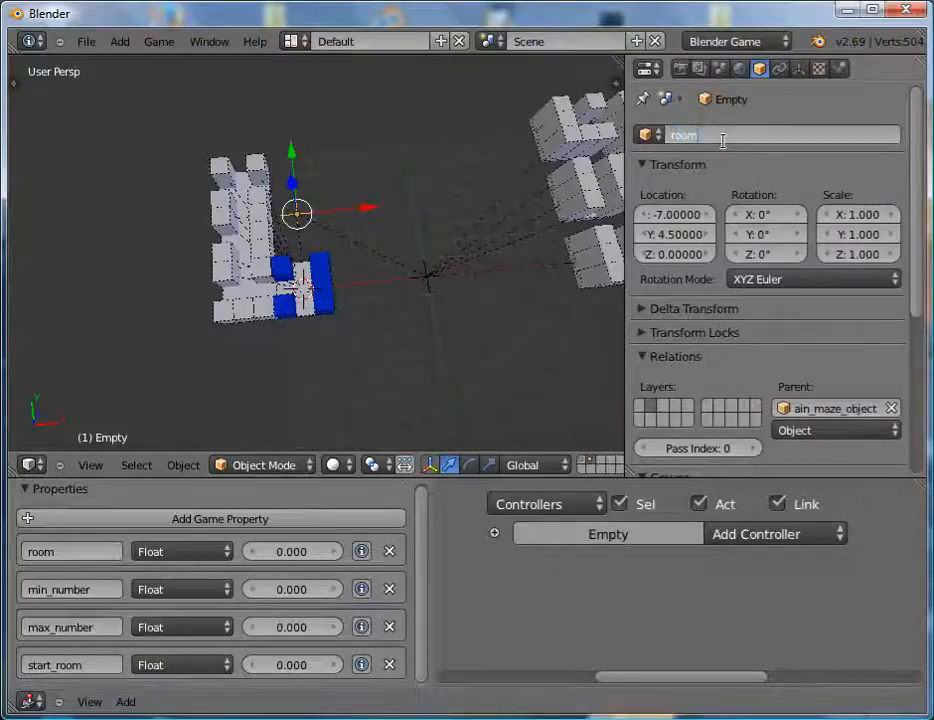
text(room1)
key(Return)
Change the type of room1's room, min_number and max_number properties to Integer.
middle_drag(420, 240, 400, 330)
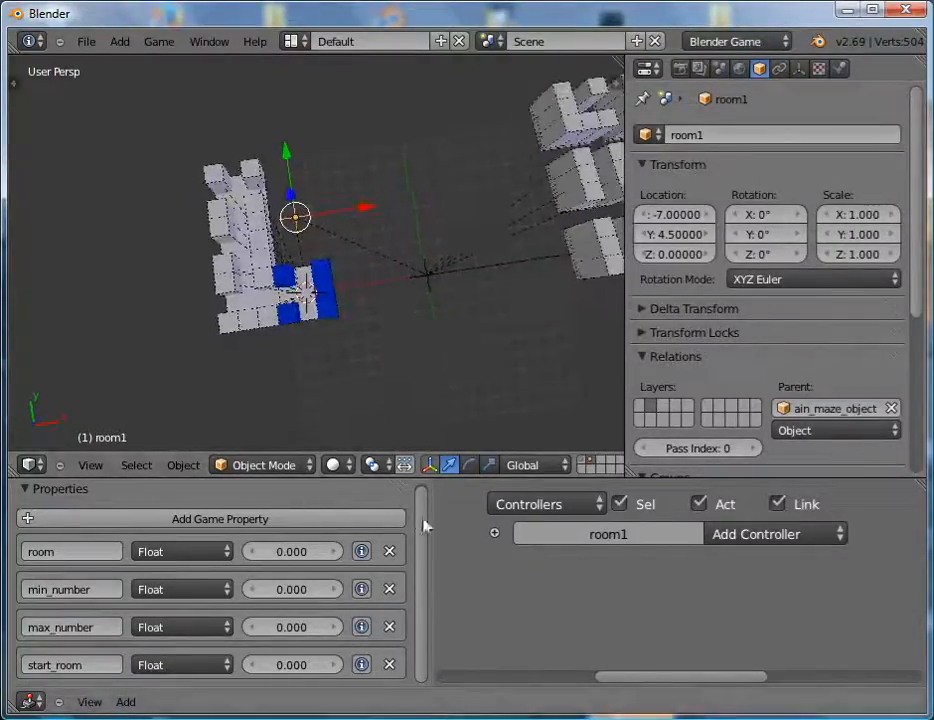
click(204, 589)
click(202, 551)
click(200, 630)
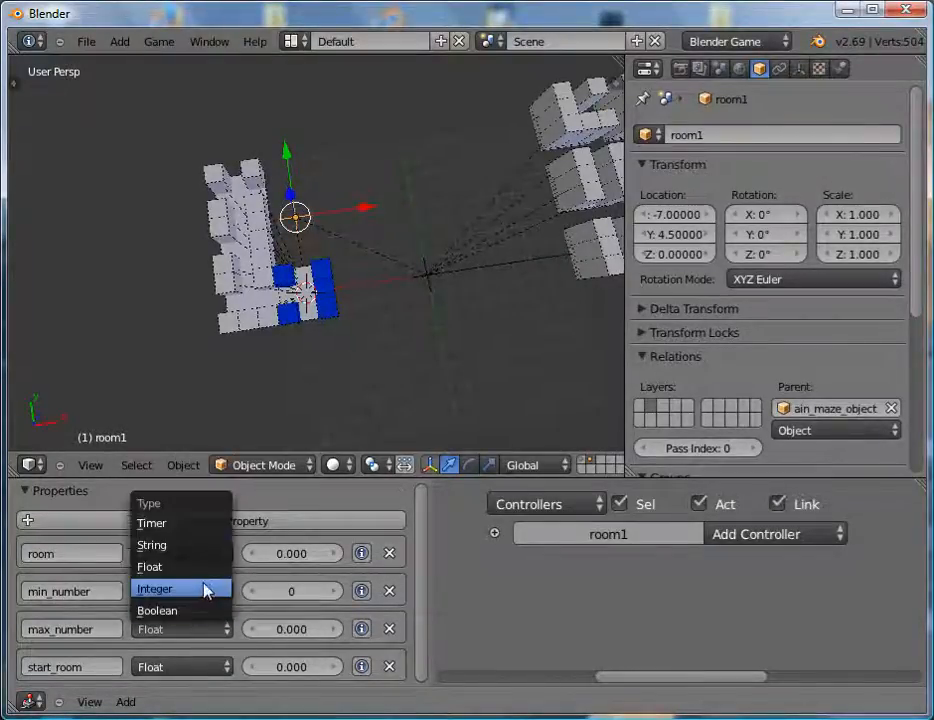
click(206, 589)
click(213, 563)
click(155, 511)
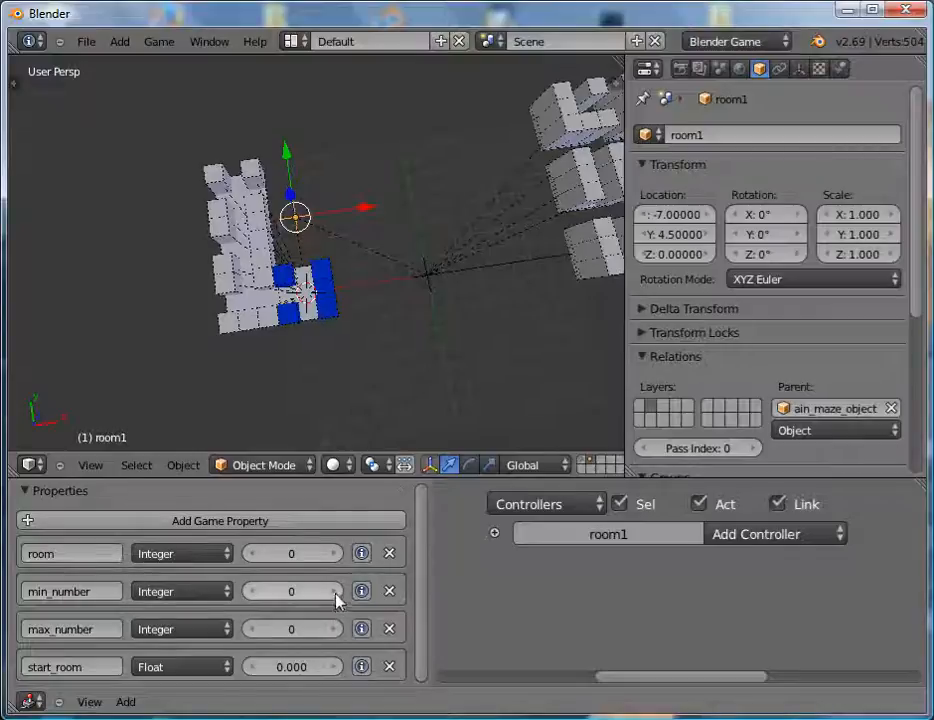
Set the min_number, max_number and room properties of room1 to 1 each.
click(335, 594)
click(334, 630)
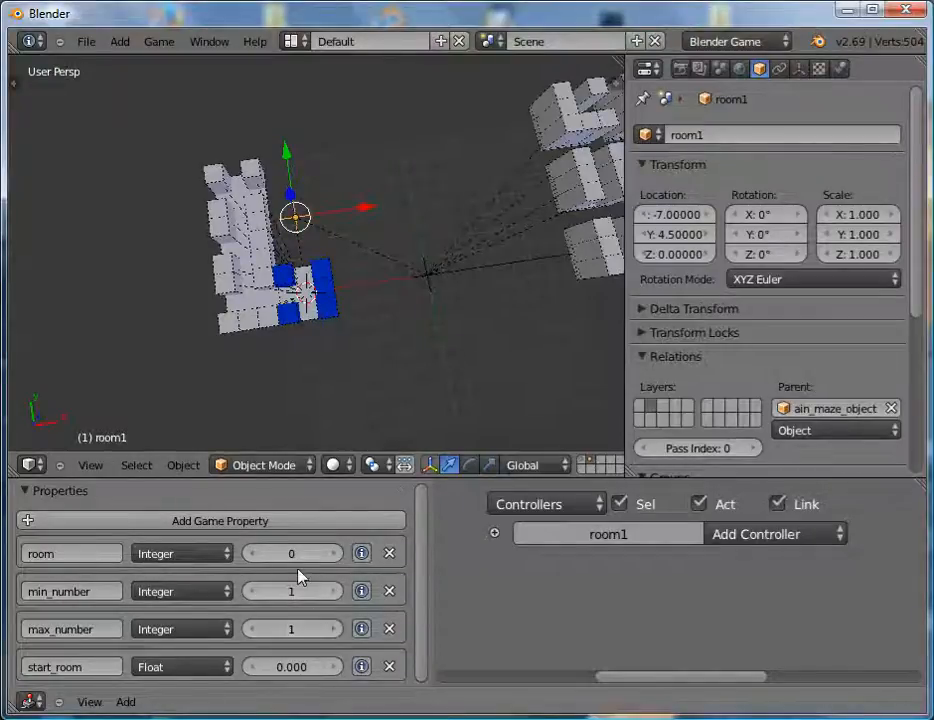
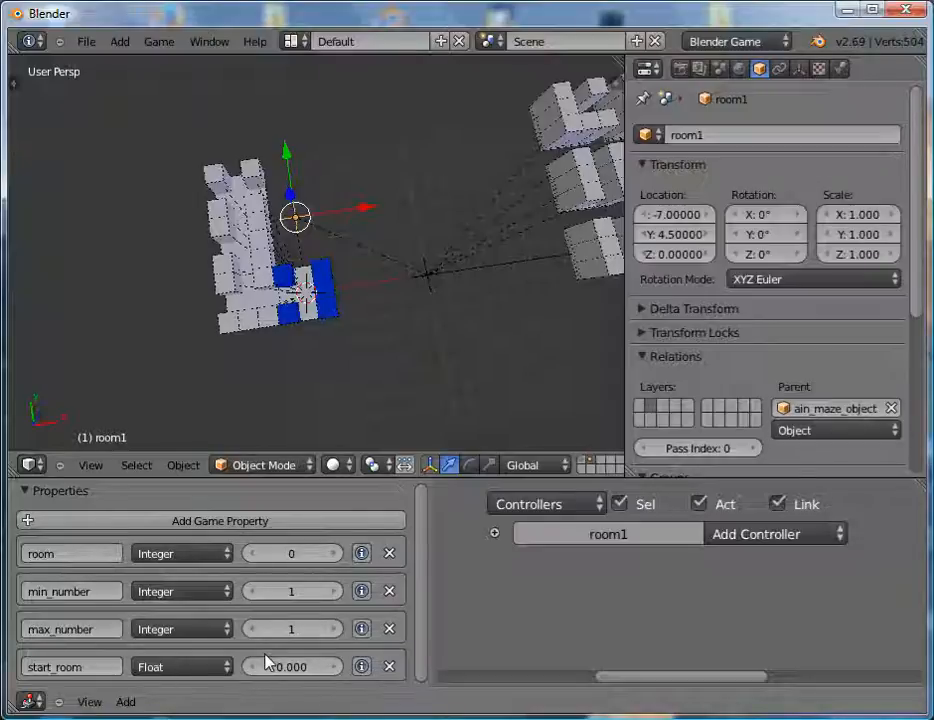
click(334, 556)
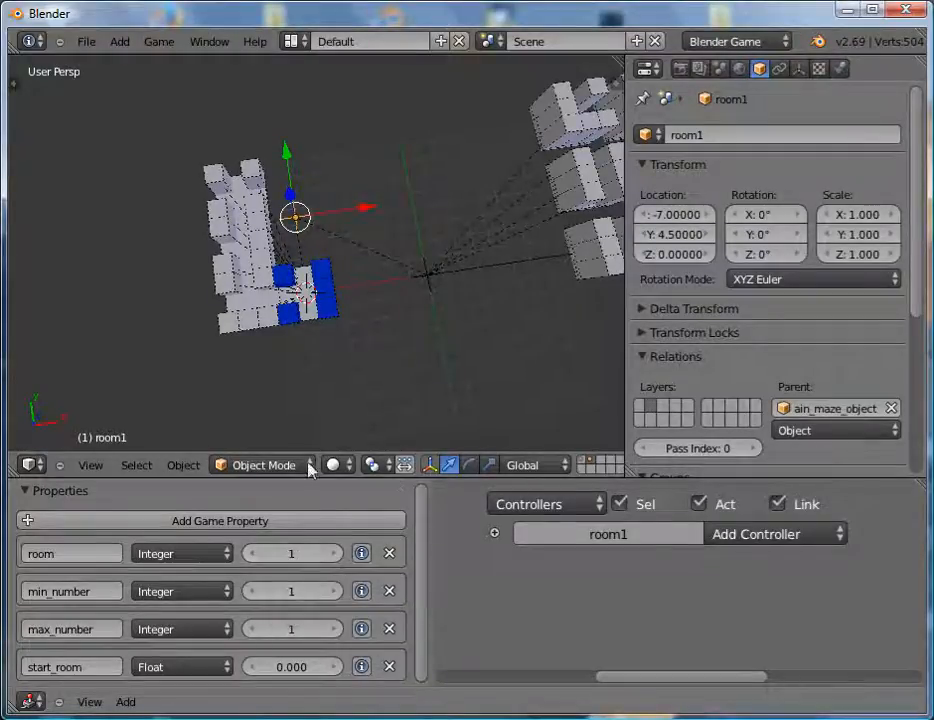
middle_drag(444, 319, 393, 298)
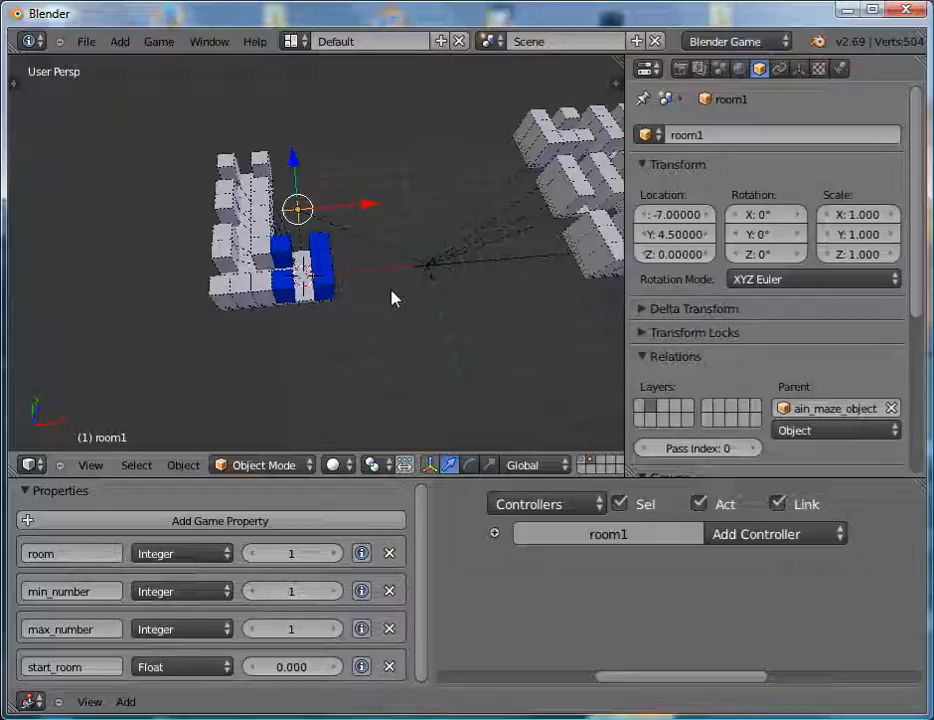
middle_drag(405, 374, 365, 319)
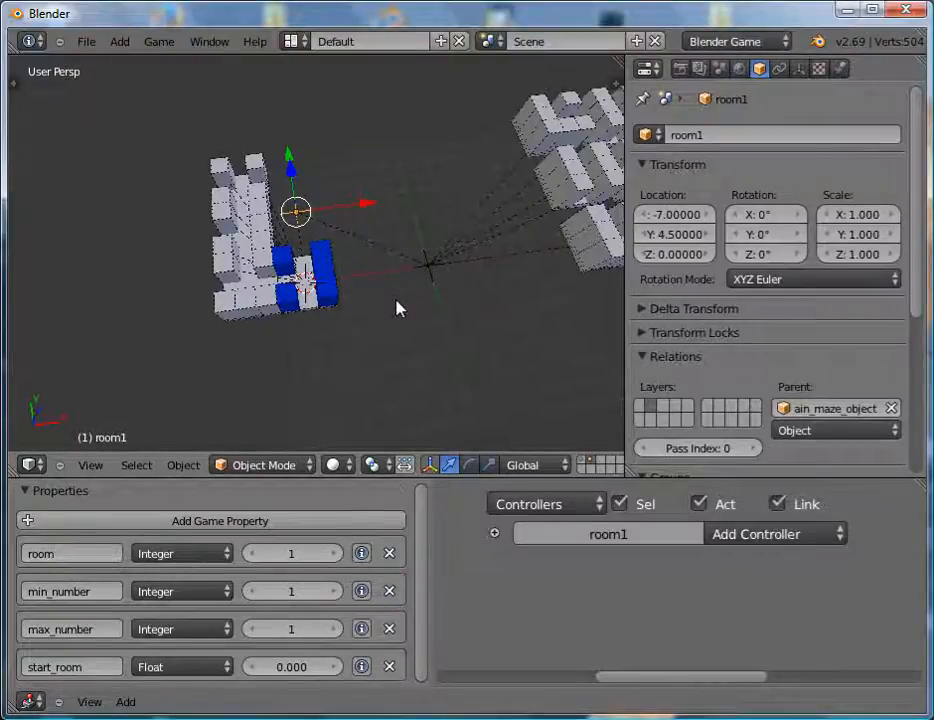
middle_drag(382, 288, 407, 286)
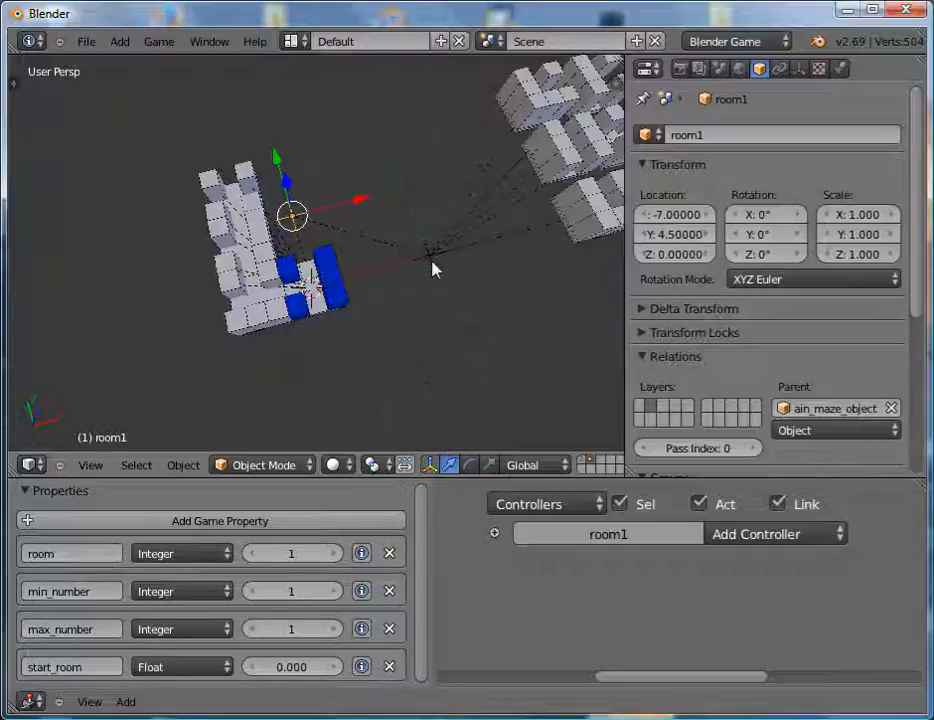
mouse_move(433, 268)
middle_down()
mouse_move(394, 329)
mouse_move(400, 338)
mouse_move(418, 268)
middle_up()
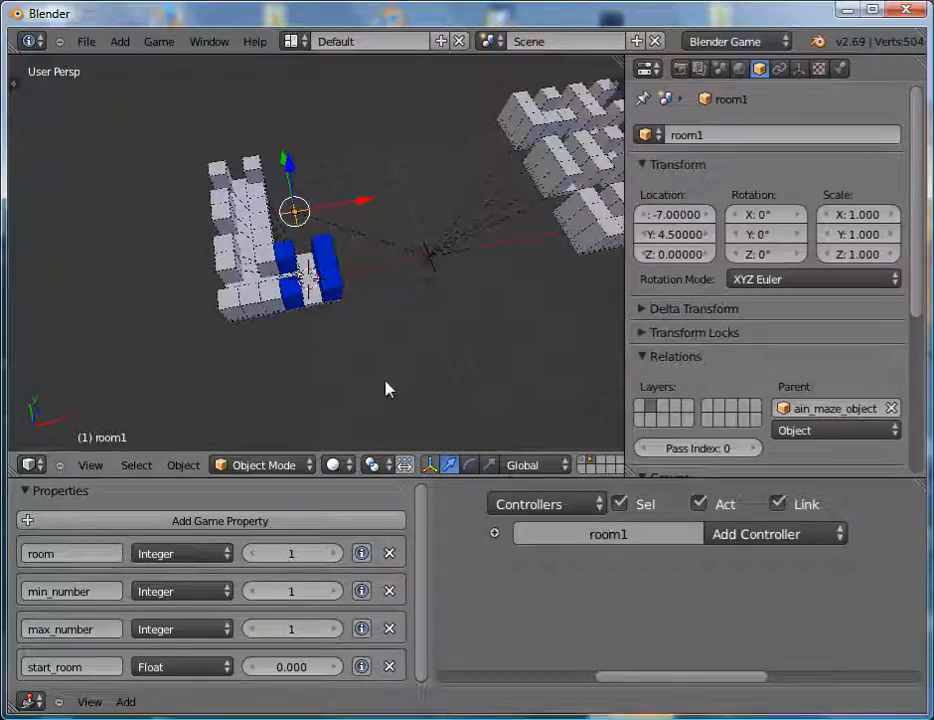
key(shift+a)
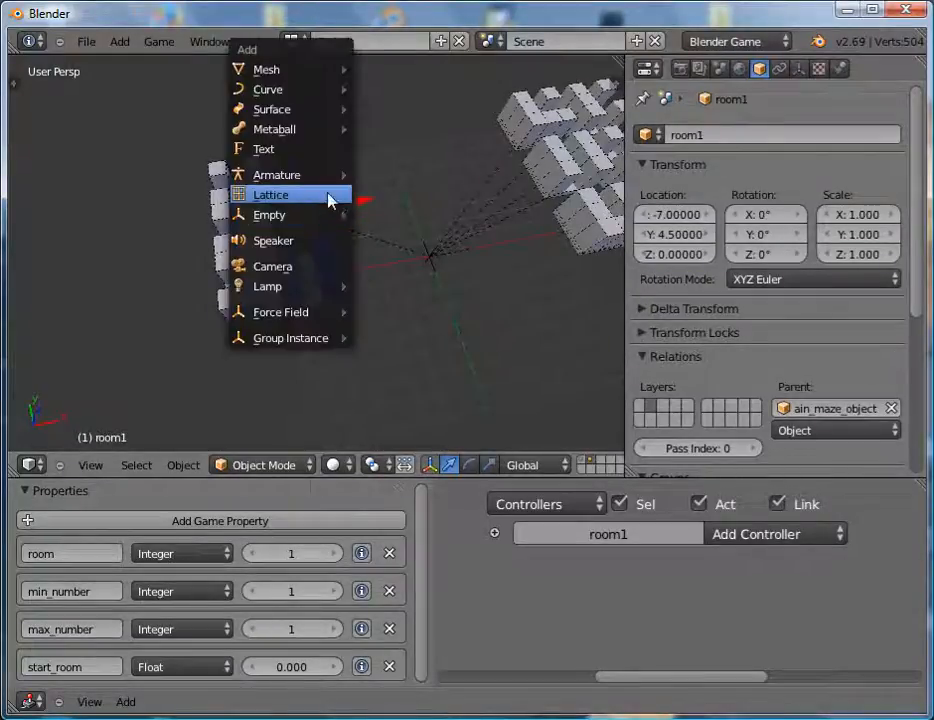
mouse_move(307, 215)
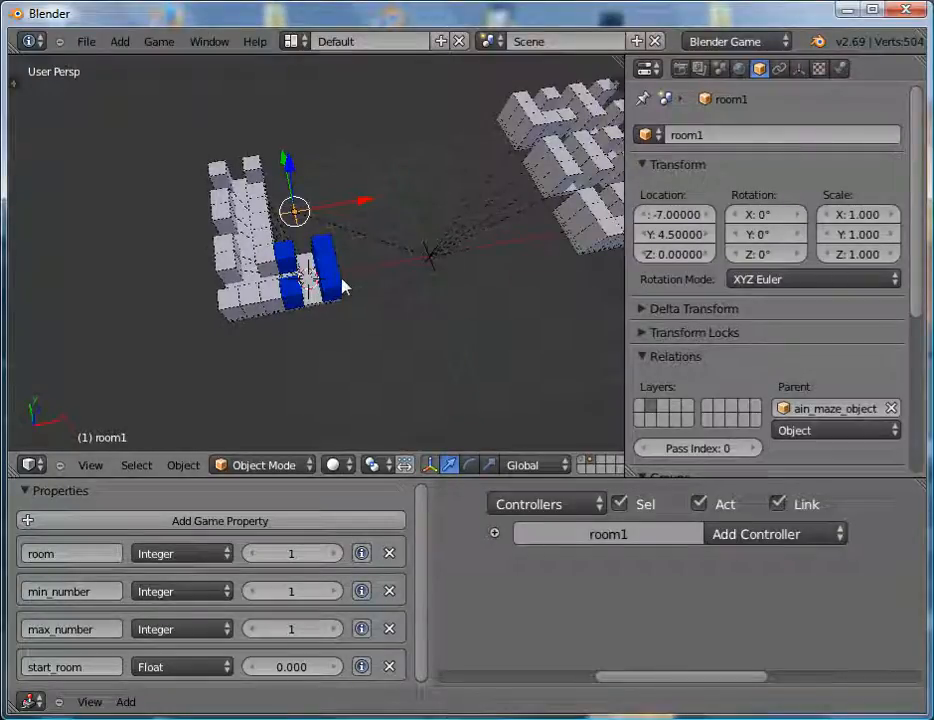
Add a Plain Axes empty at the 3D cursor and raise it about 2.04 units along the global Z axis.
middle_drag(344, 288, 362, 252)
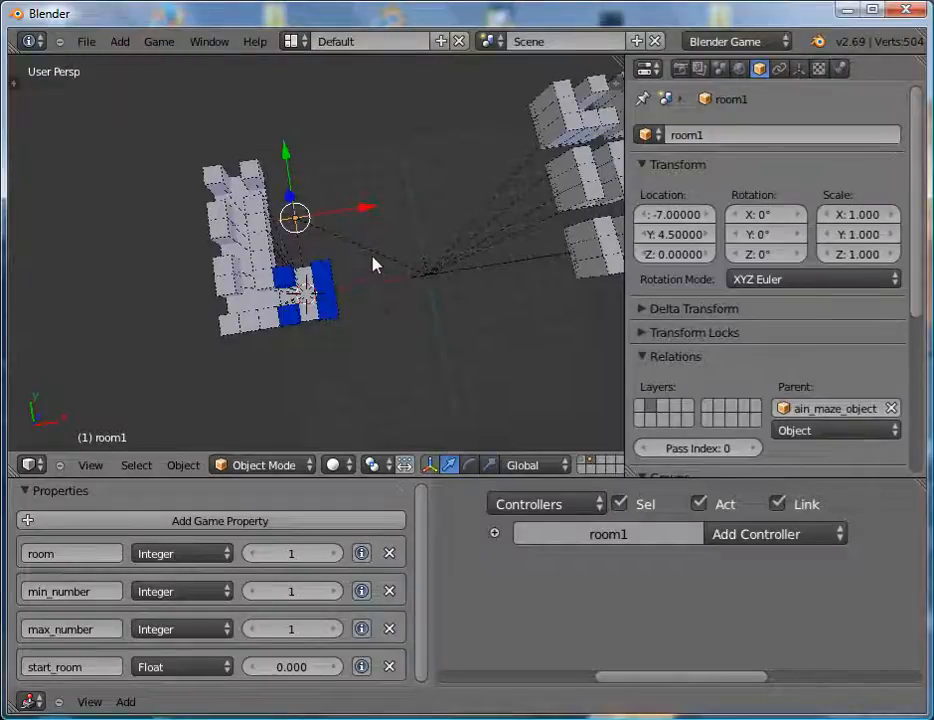
key(shift+a)
mouse_move(359, 257)
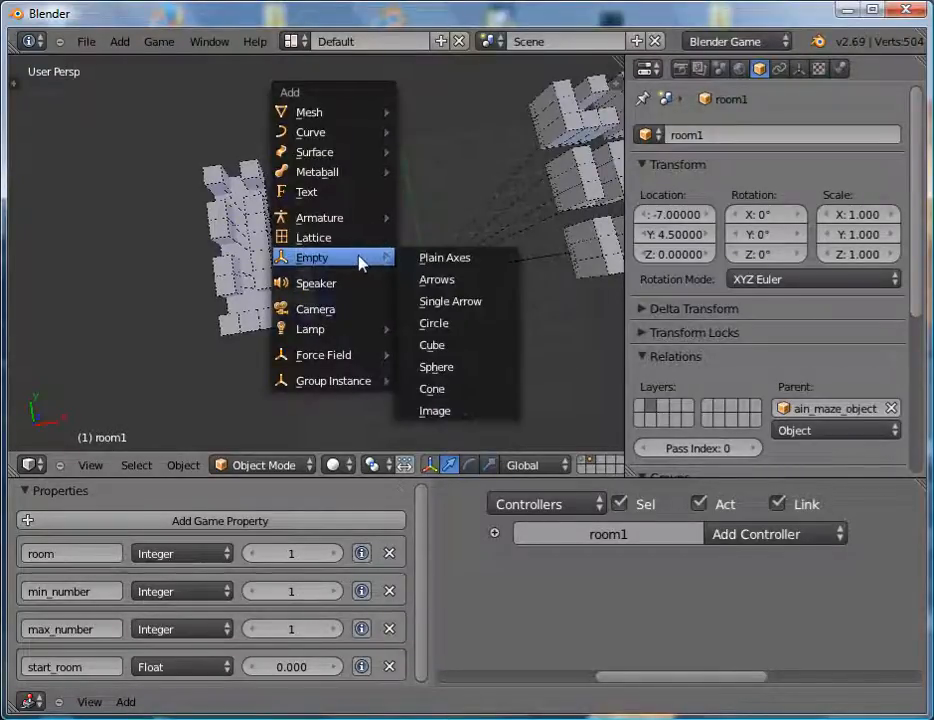
click(434, 254)
middle_drag(400, 238, 351, 240)
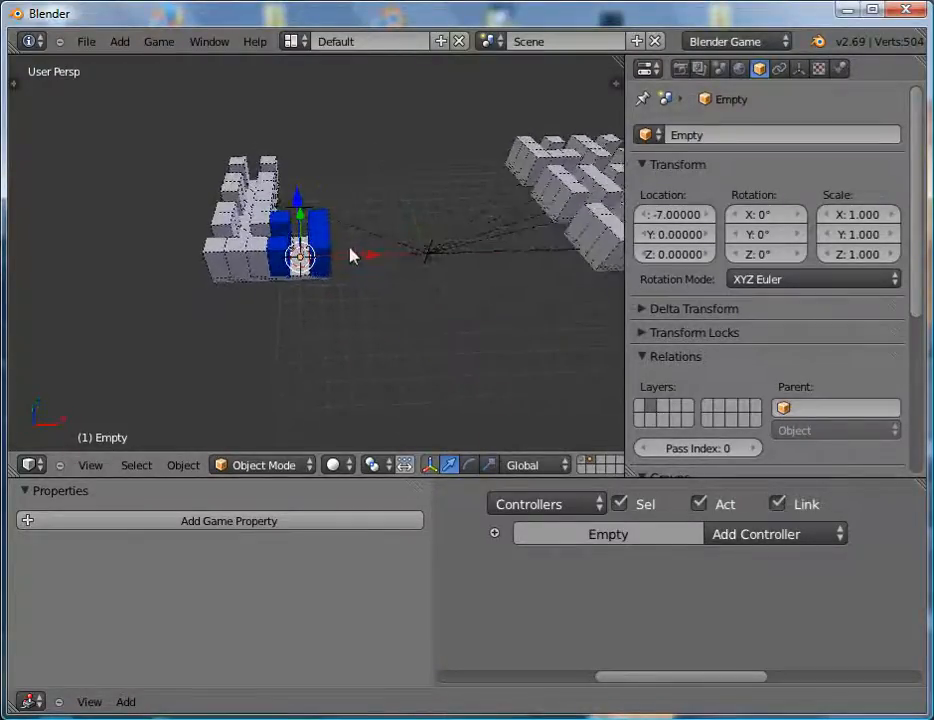
key(g)
key(z)
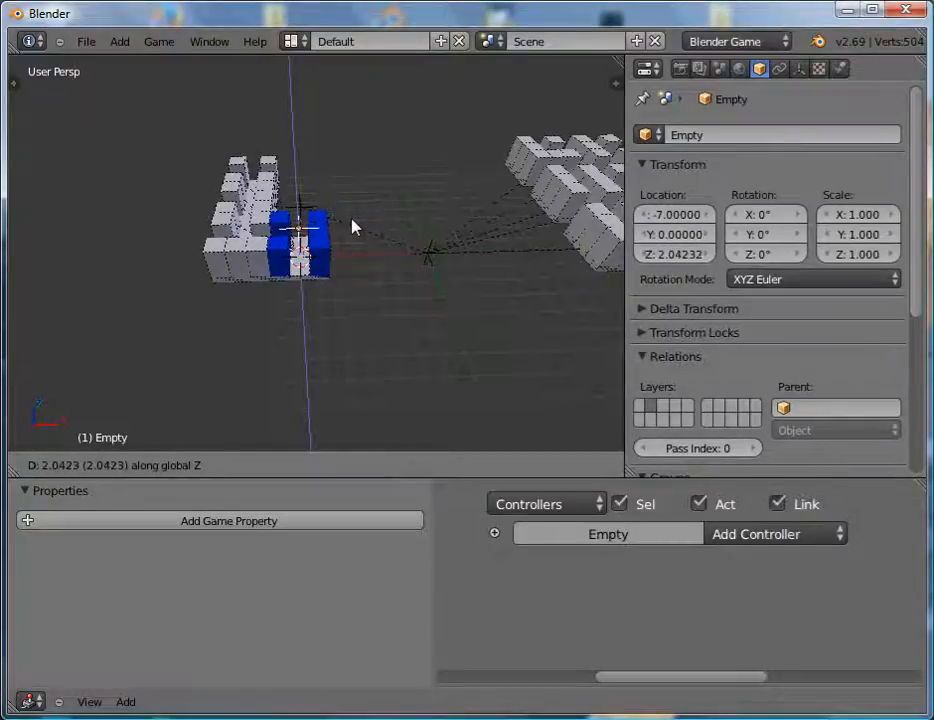
click(351, 225)
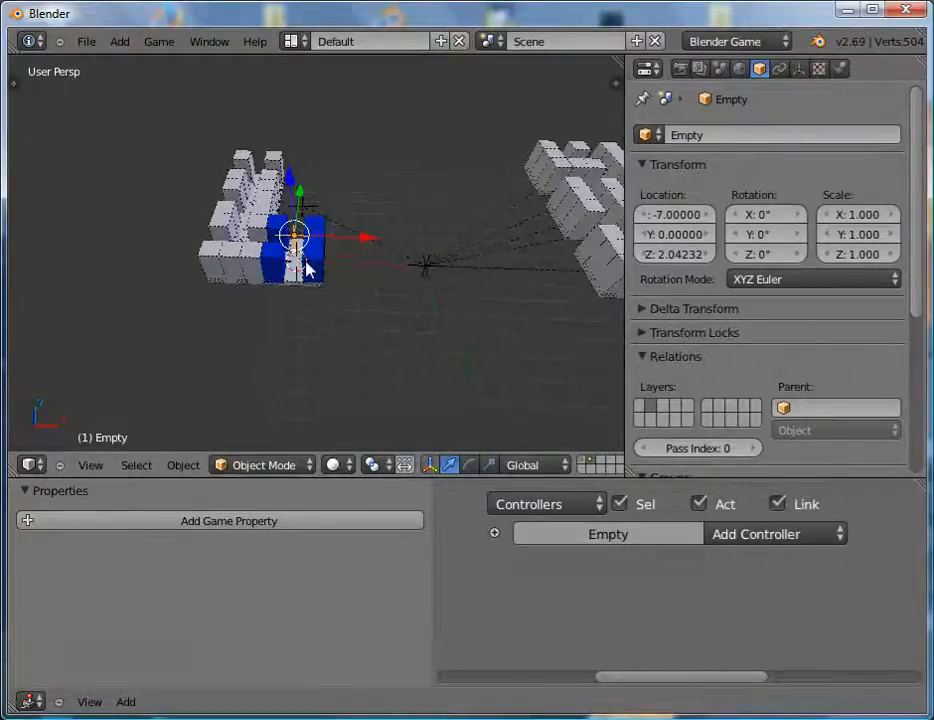
Parent the new empty to room1 using the Object option.
middle_drag(309, 267, 344, 232)
shift+right_click(312, 214)
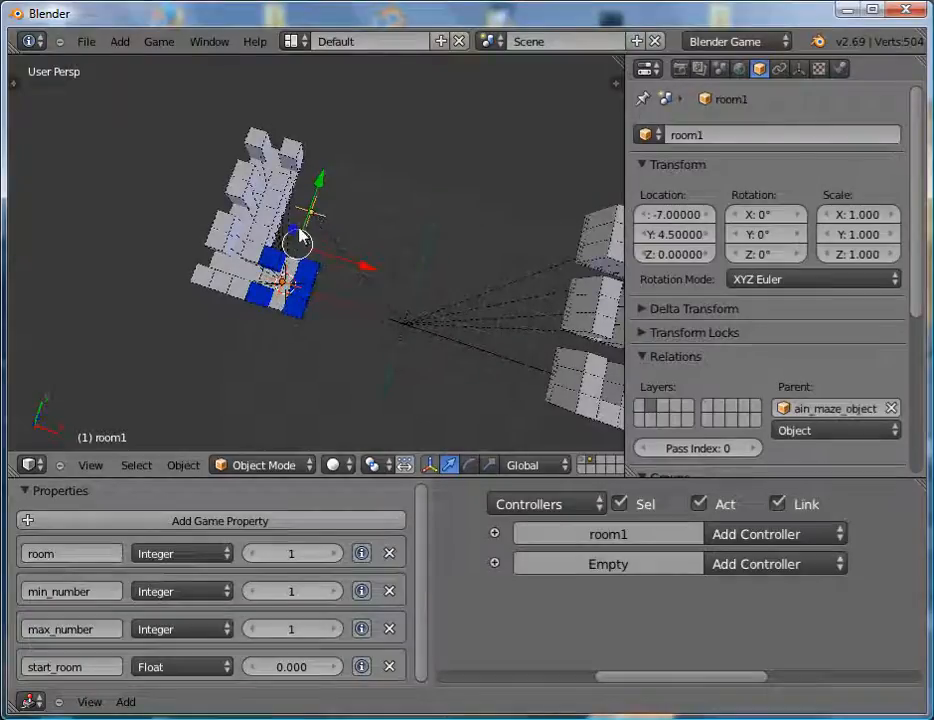
key(ctrl+p)
click(305, 236)
Select only the new child empty and add a game property named start_cell to it.
right_click(277, 274)
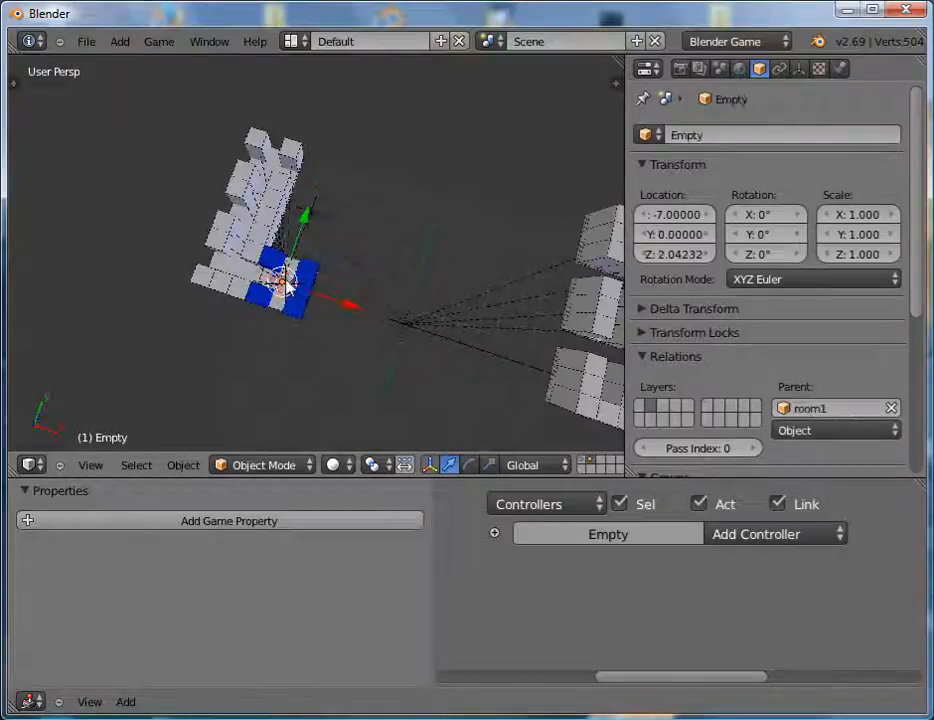
mouse_move(312, 260)
middle_down()
mouse_move(365, 147)
mouse_move(323, 261)
middle_up()
scroll(331, 219, up, 5)
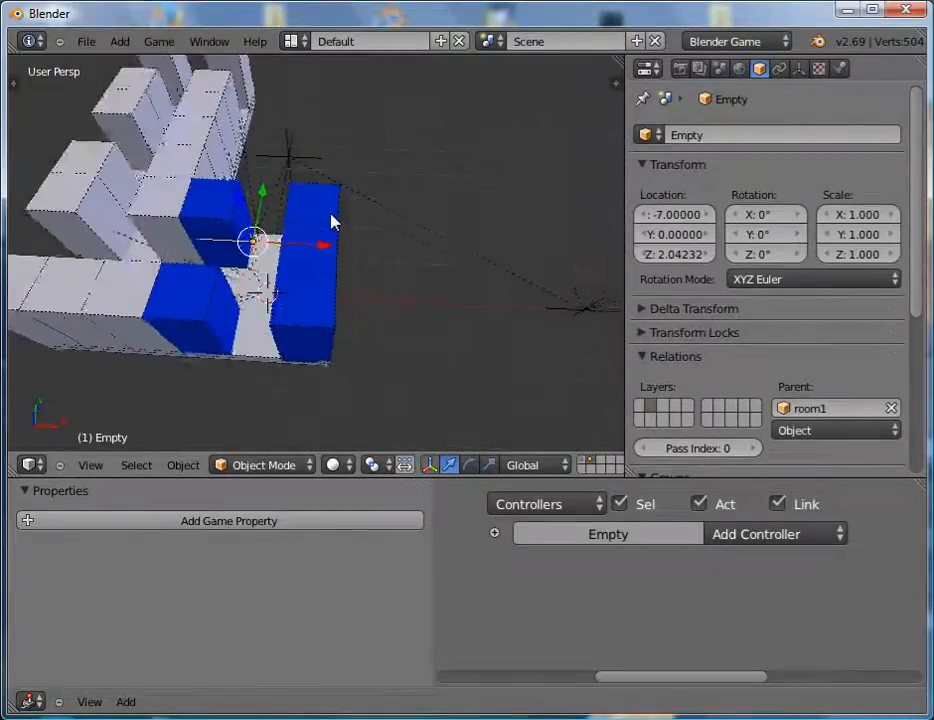
scroll(329, 233, down, 2)
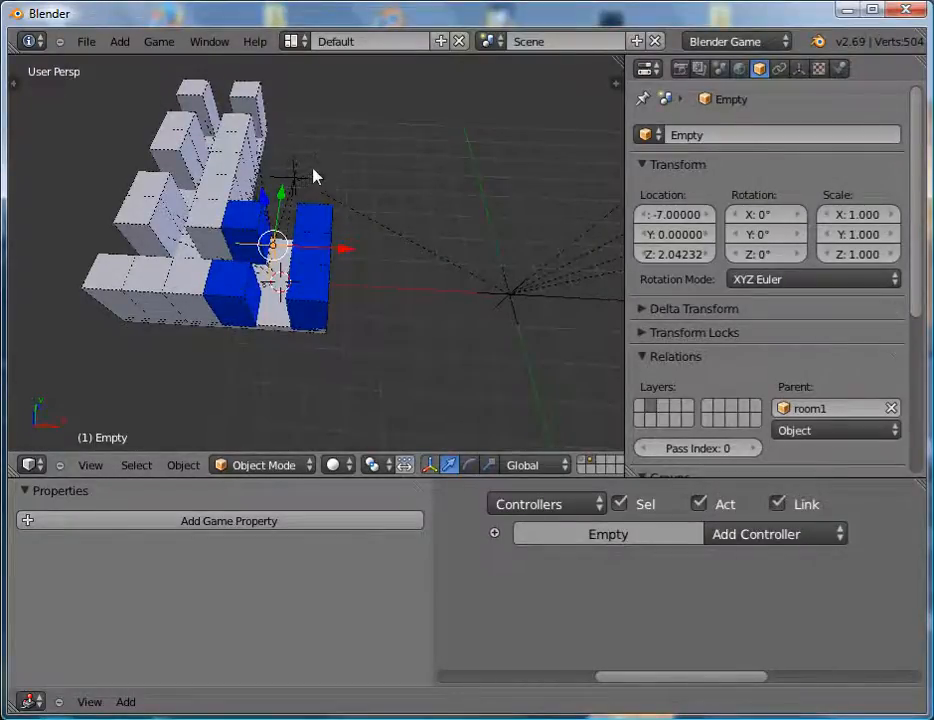
middle_drag(313, 176, 334, 206)
click(226, 522)
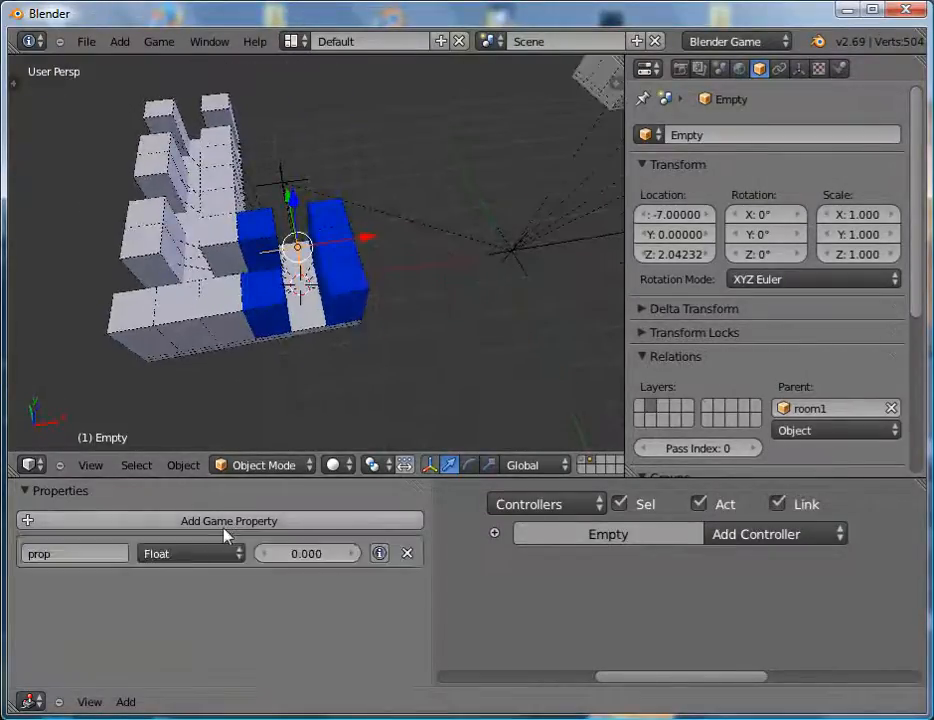
click(88, 553)
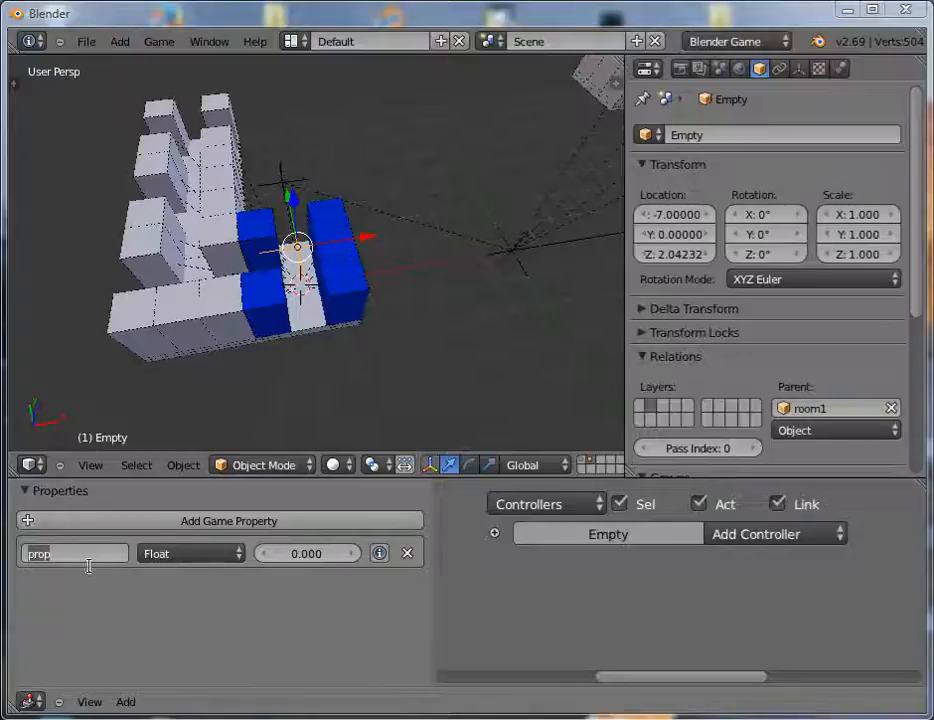
text(sta)
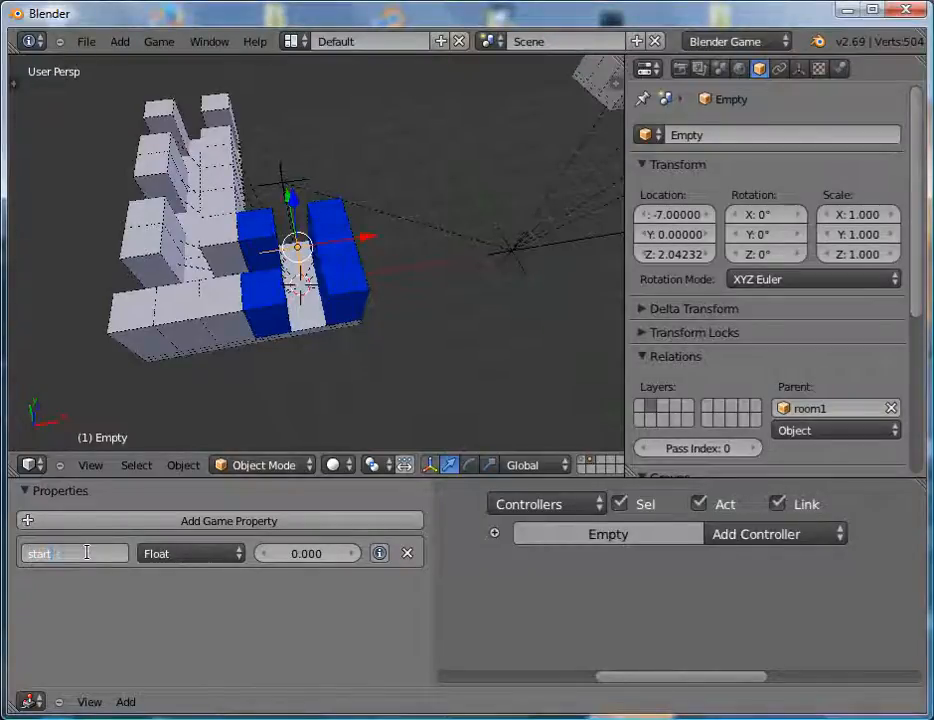
text(rt_cell)
key(Return)
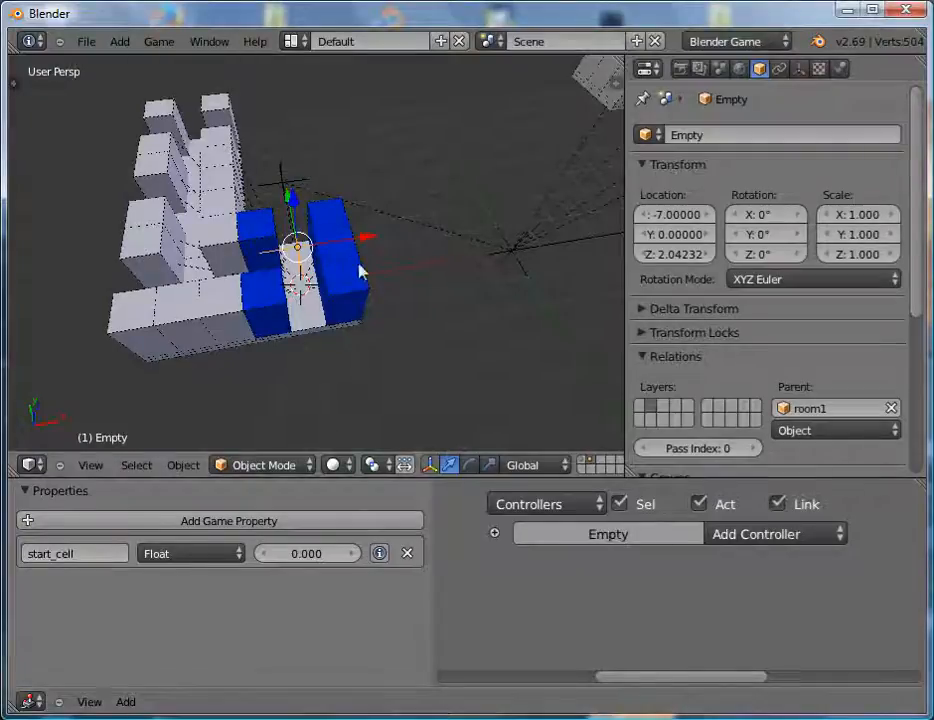
Snap the 3D cursor to the start_cell empty and add a new Plain Axes empty there.
middle_drag(361, 267, 311, 329)
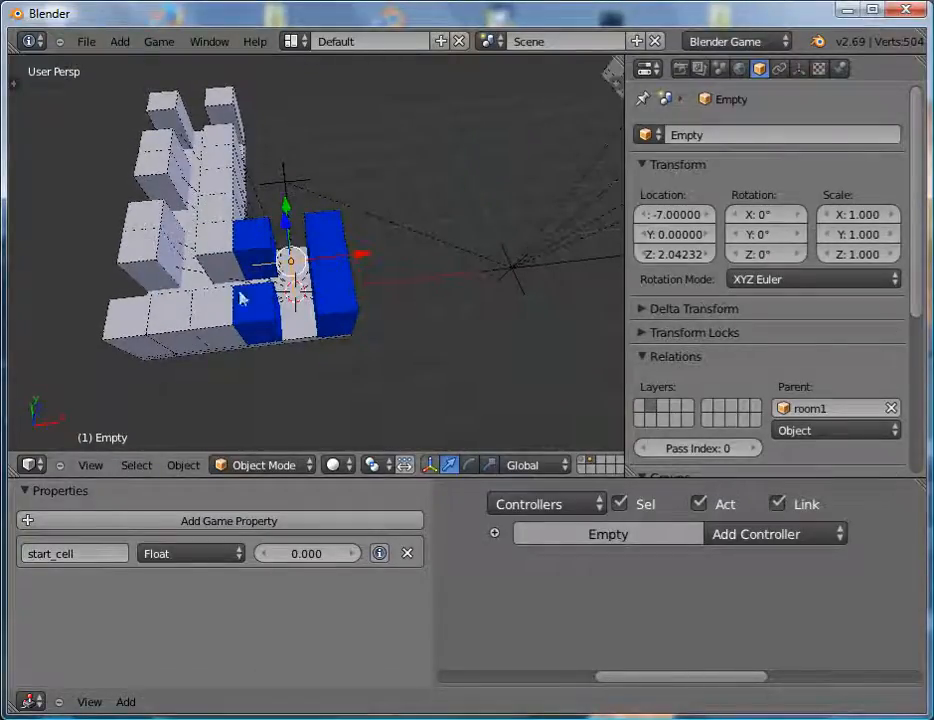
key(shift+s)
click(312, 288)
key(shift+a)
mouse_move(316, 288)
click(382, 289)
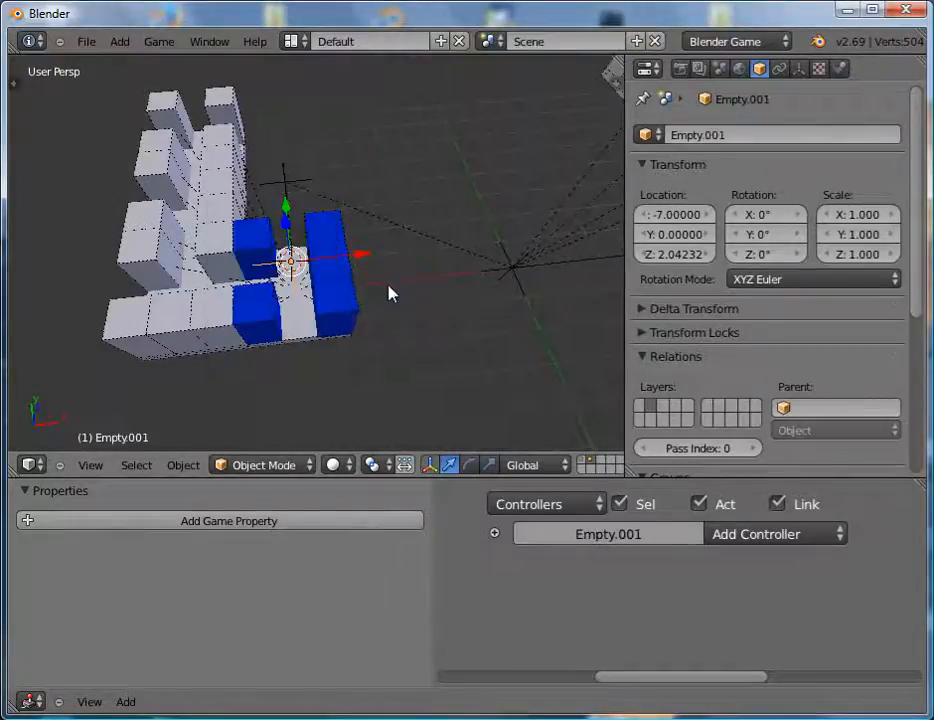
Move the new empty -3 units along the global X axis.
mouse_move(383, 260)
middle_down()
mouse_move(377, 307)
mouse_move(366, 264)
middle_up()
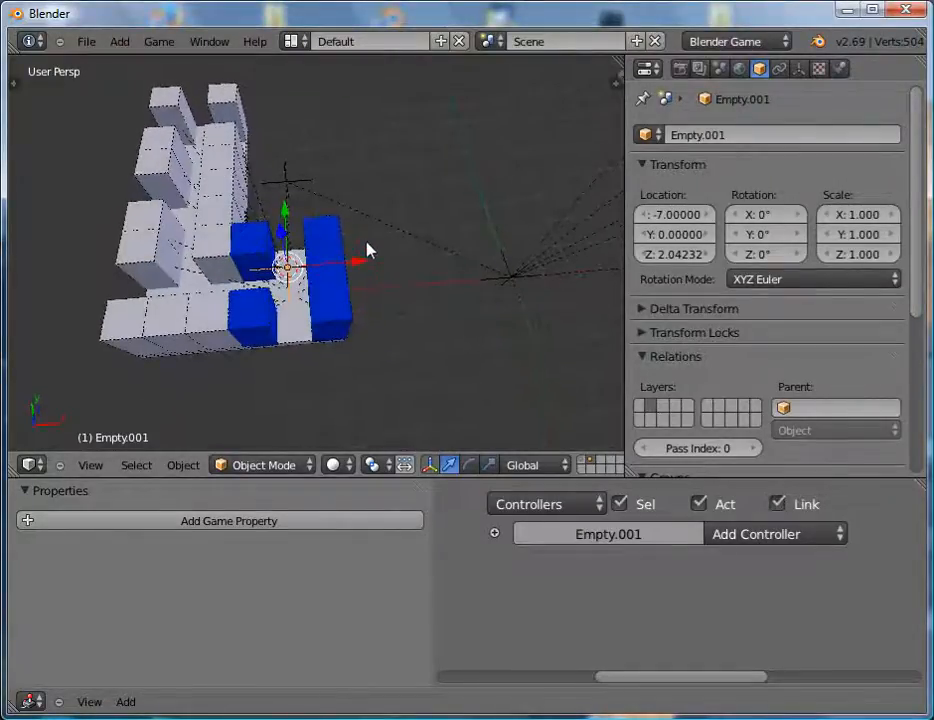
text(gx)
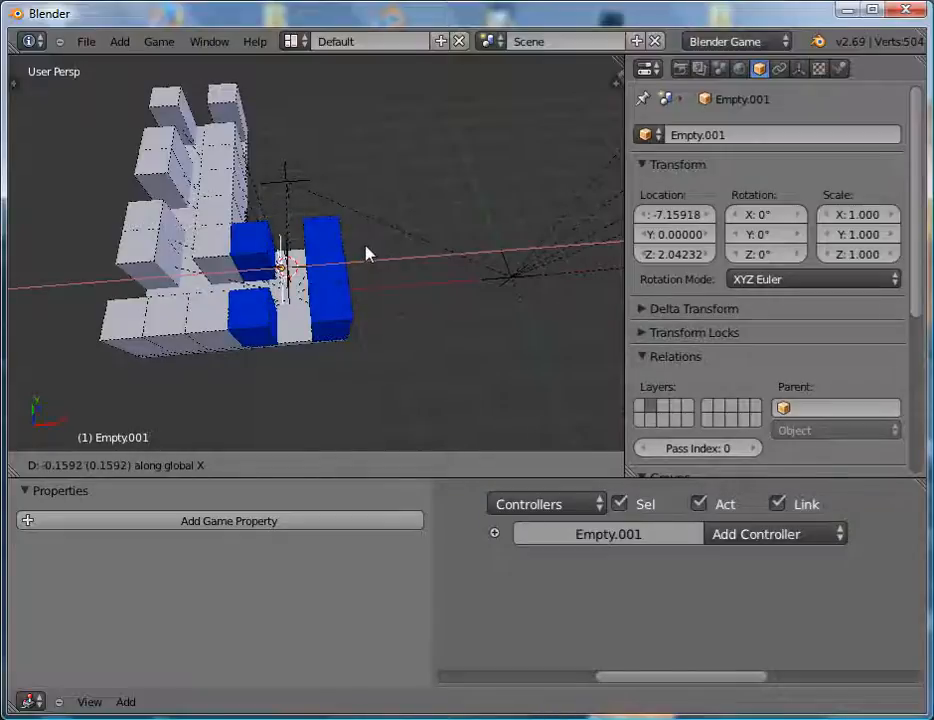
text(-3)
key(Return)
Parent the new empty to the start_cell empty using the Object option.
right_click(290, 270)
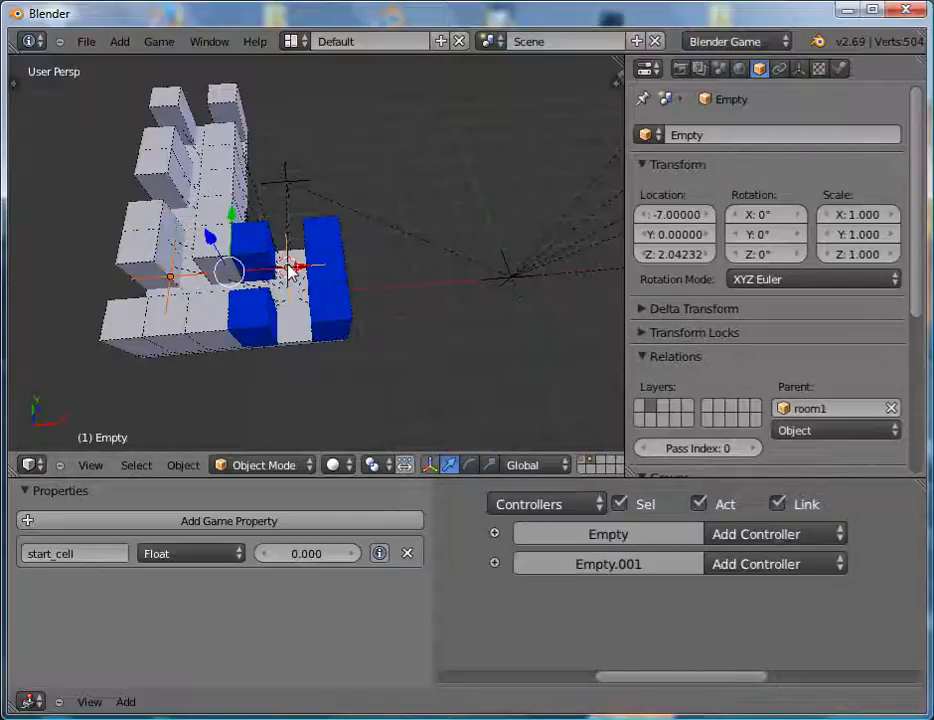
key(ctrl+p)
click(273, 320)
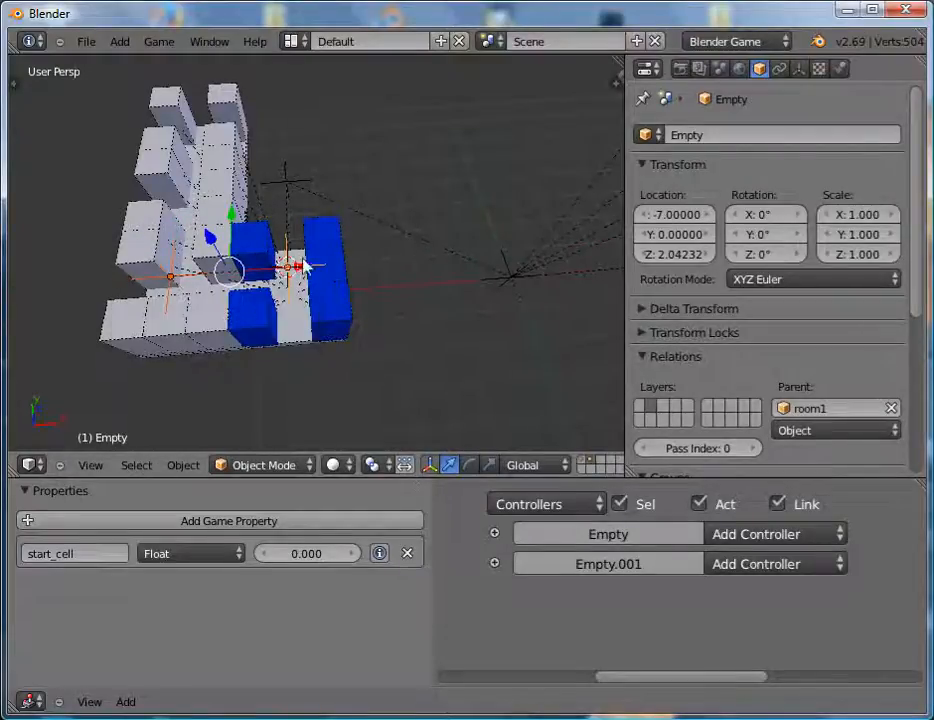
Try moving the start_cell empty to check that its child empty follows.
right_click(295, 265)
right_click(293, 264)
key(g)
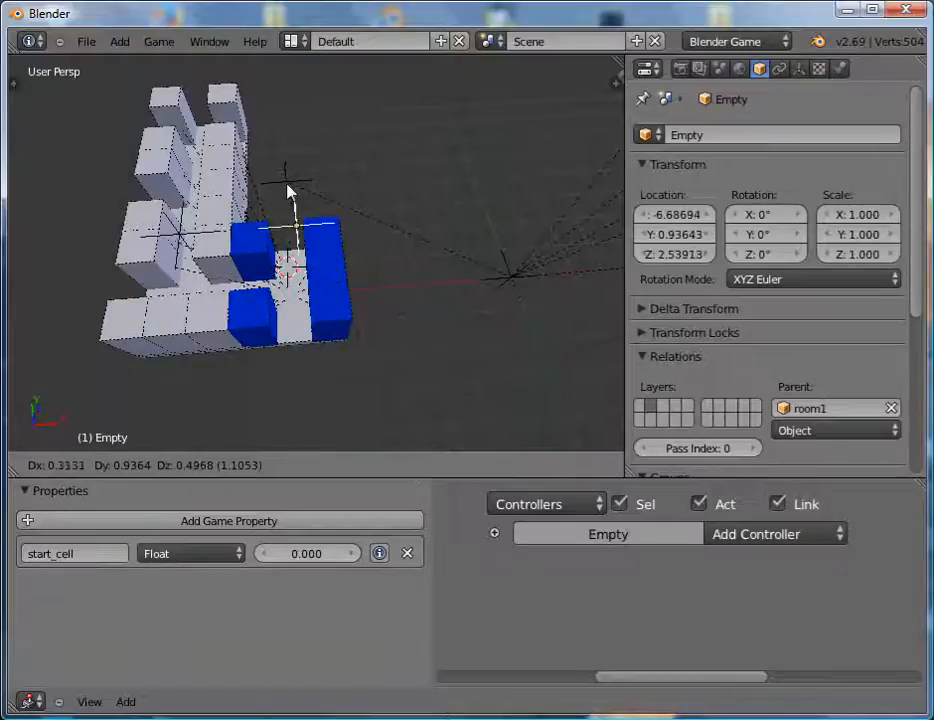
key(Escape)
Duplicate the child empty twice, placing each copy 3 units further along the global Y axis.
right_click(178, 273)
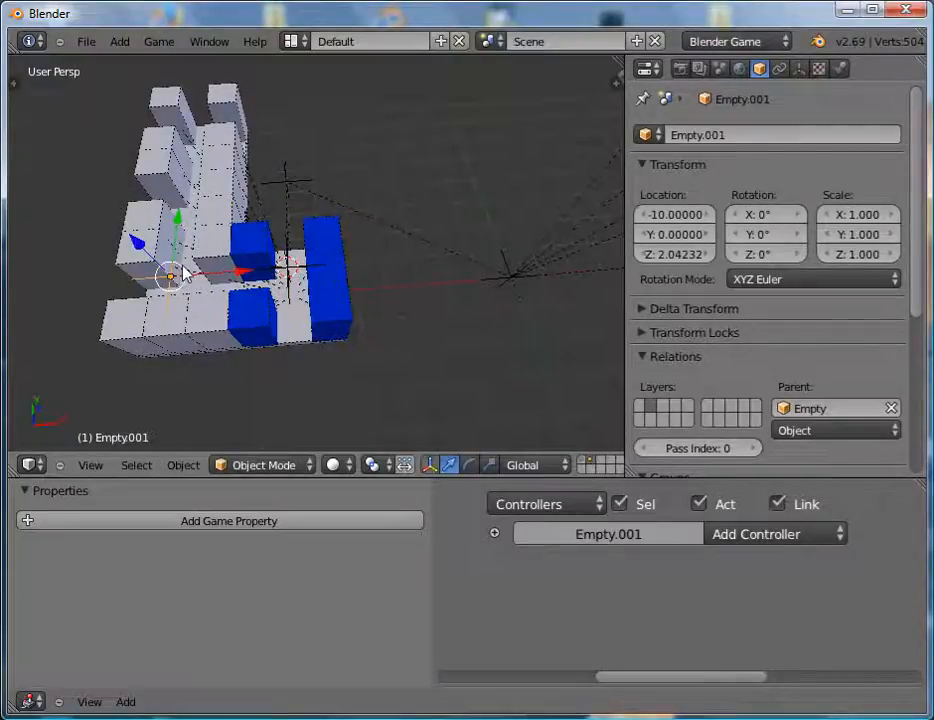
key(shift+d)
key(y)
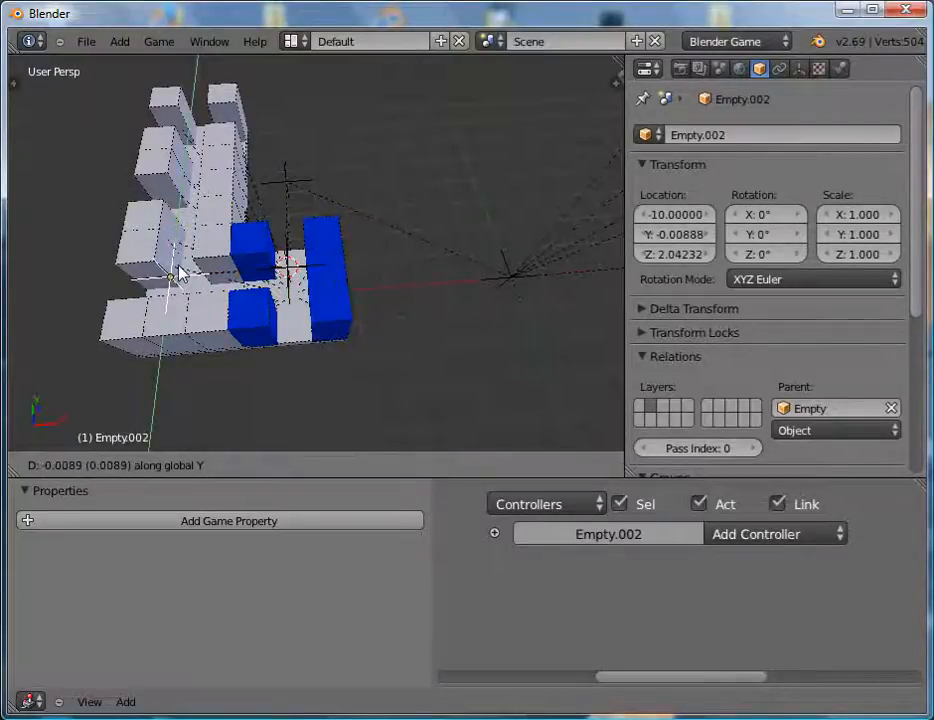
key(3)
key(Return)
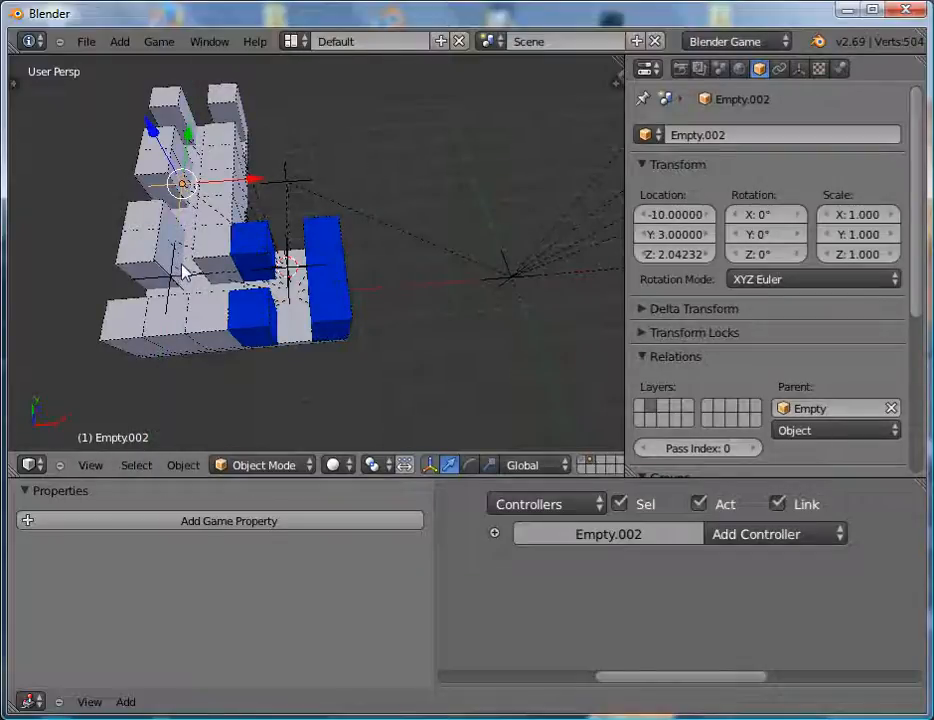
key(shift+d)
key(y)
key(3)
key(Return)
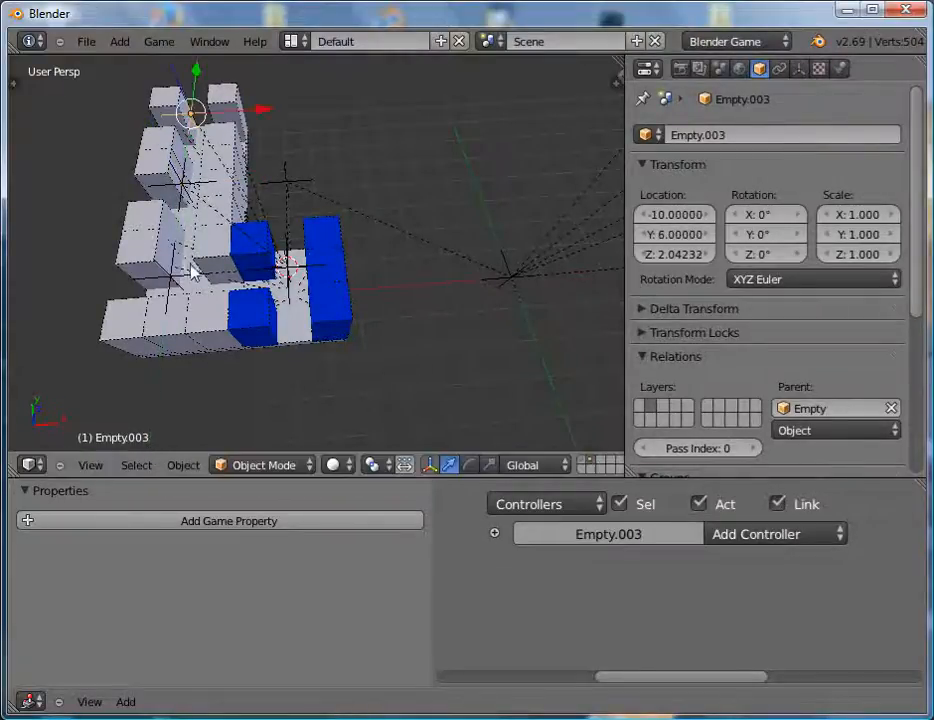
Try moving the start_cell empty to check that all three child empties follow.
right_click(292, 266)
key(g)
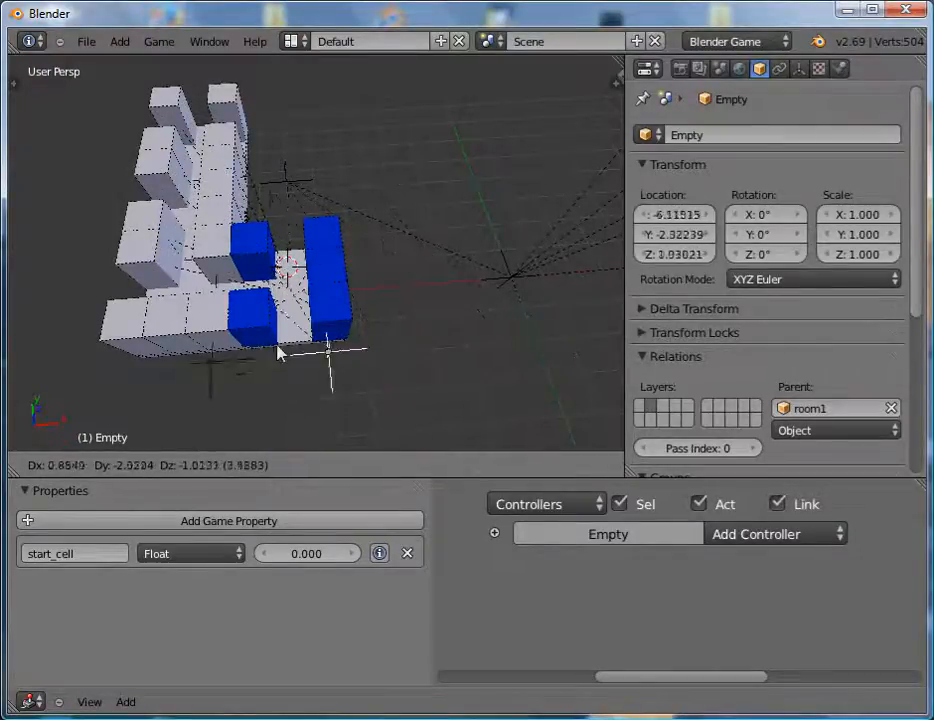
click(283, 300)
mouse_move(283, 300)
middle_down()
mouse_move(299, 388)
mouse_move(294, 292)
middle_up()
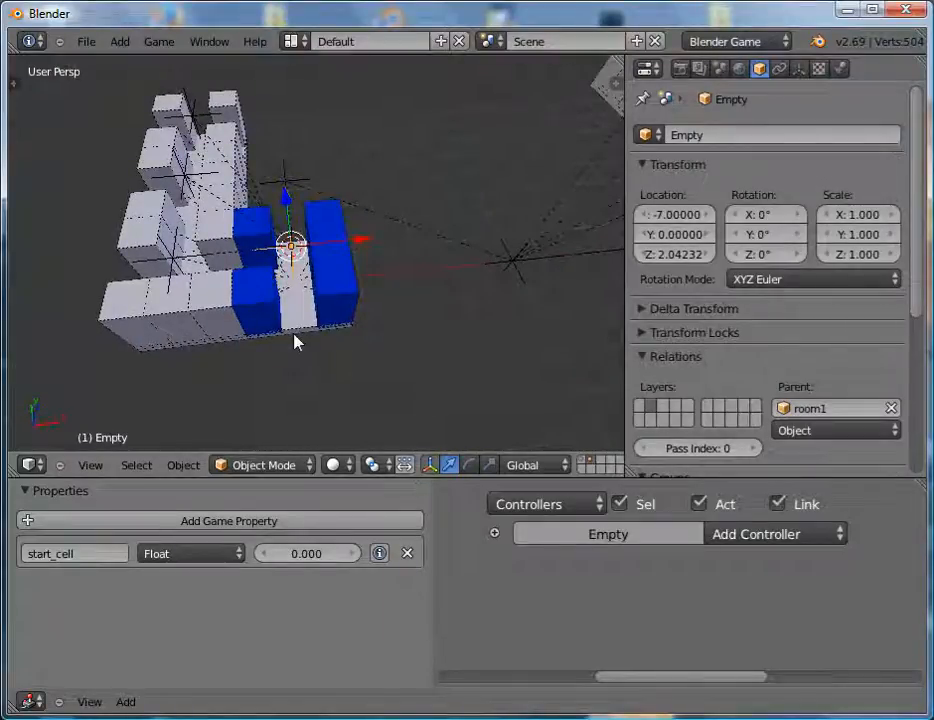
Select the middle child empty at Y 3 and add two game properties named BU and BD.
middle_drag(227, 338, 390, 282)
right_click(373, 257)
middle_drag(477, 297, 415, 270)
click(211, 524)
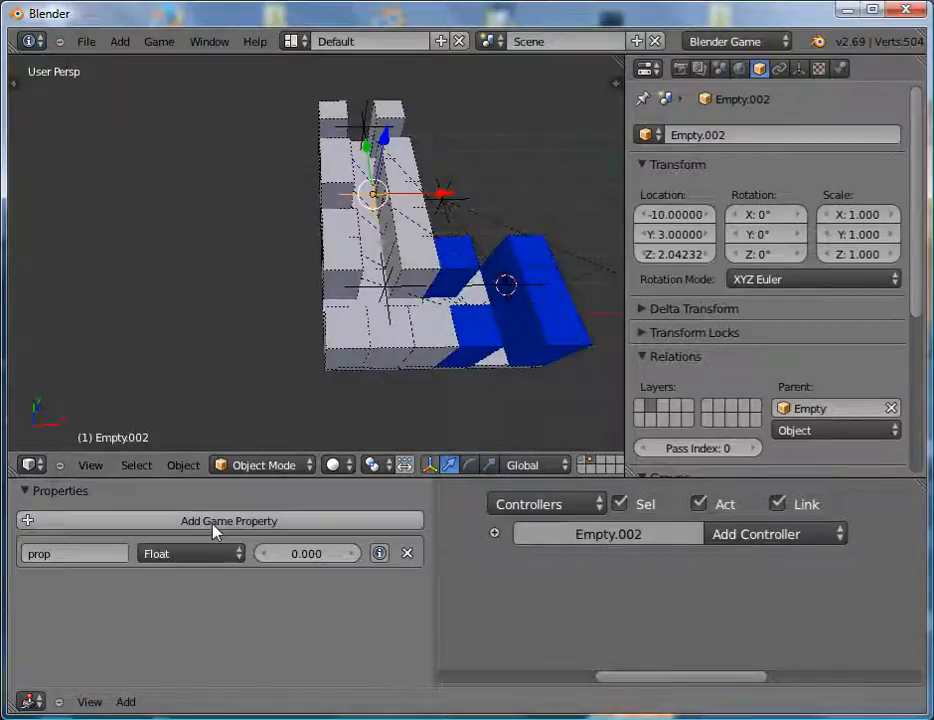
click(212, 530)
click(65, 563)
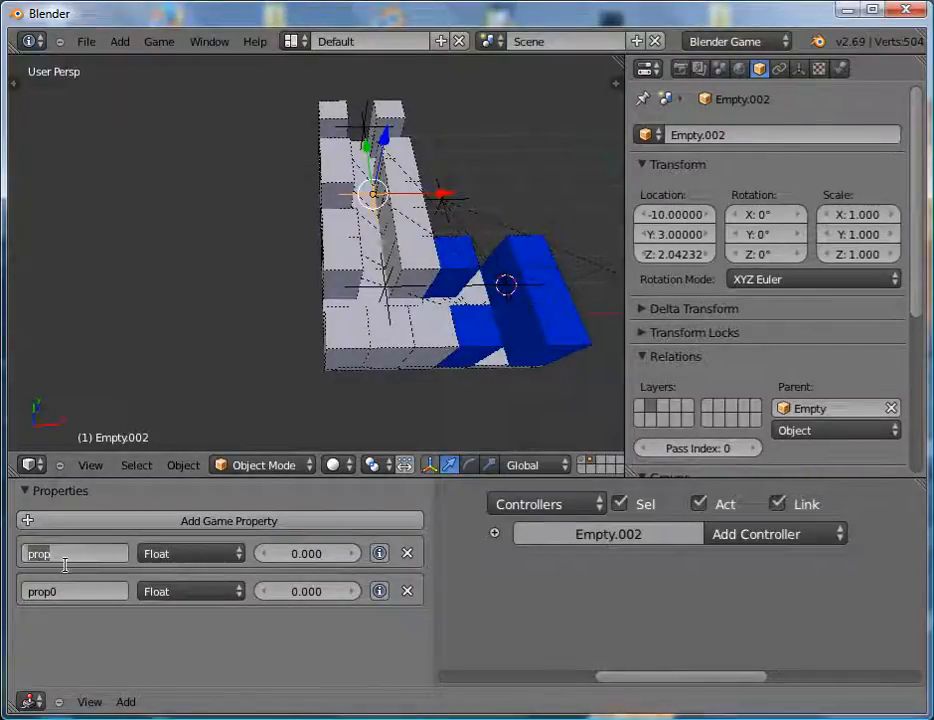
text(g)
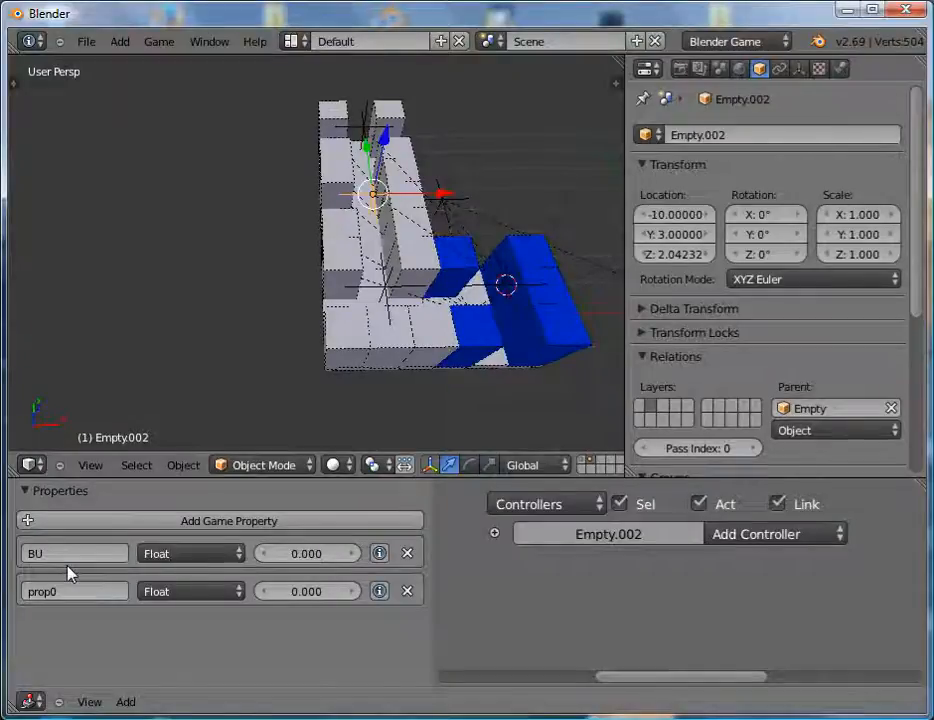
click(50, 590)
key(BackSpace)
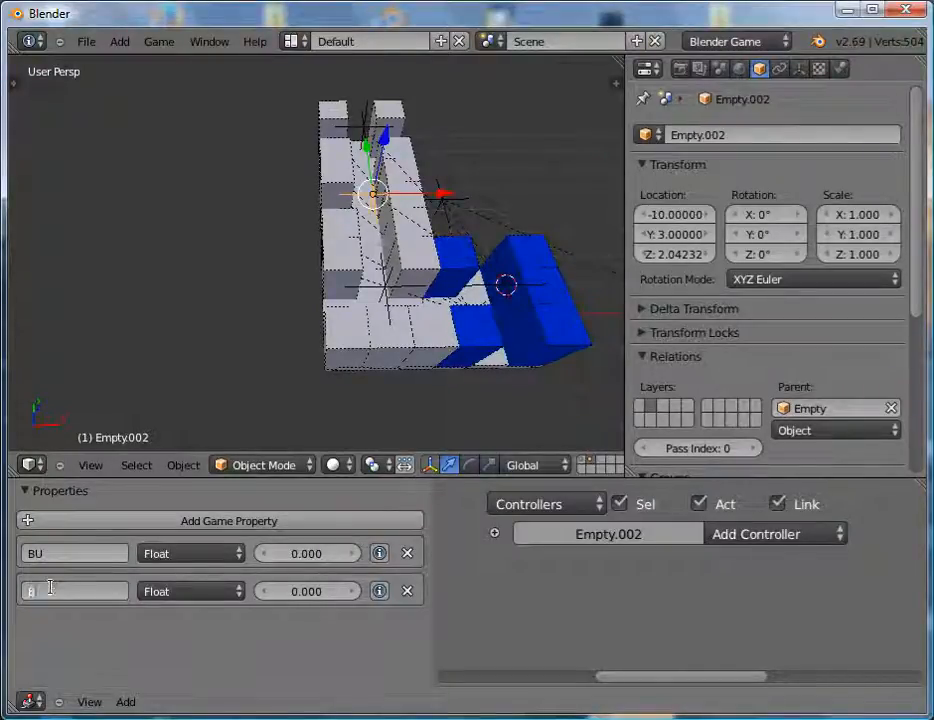
text(BD)
key(Return)
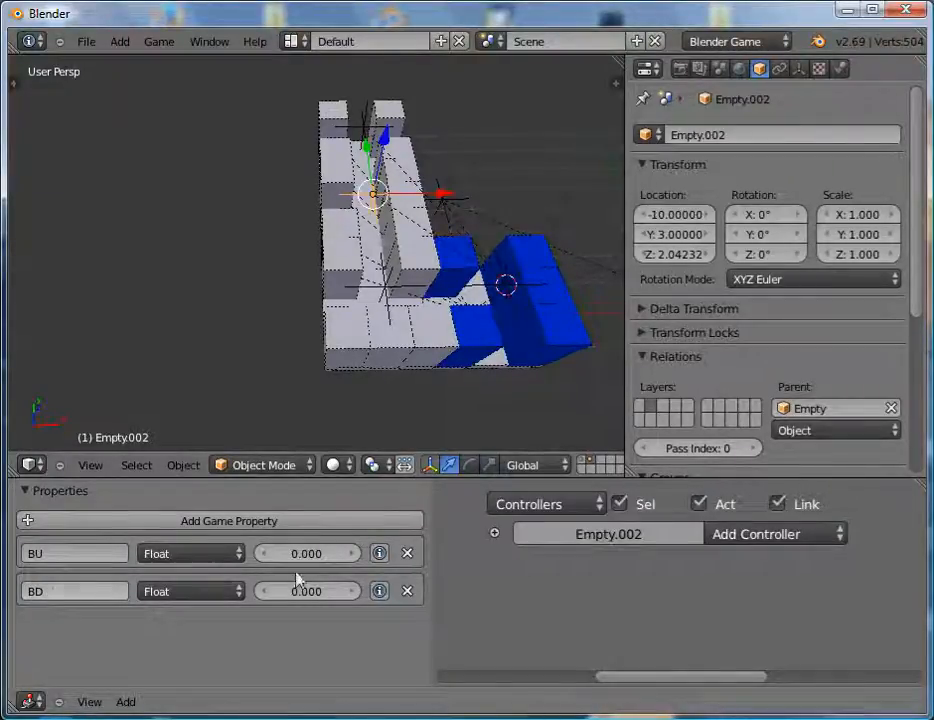
Add two more game properties named BE and WW to the middle child empty.
click(152, 521)
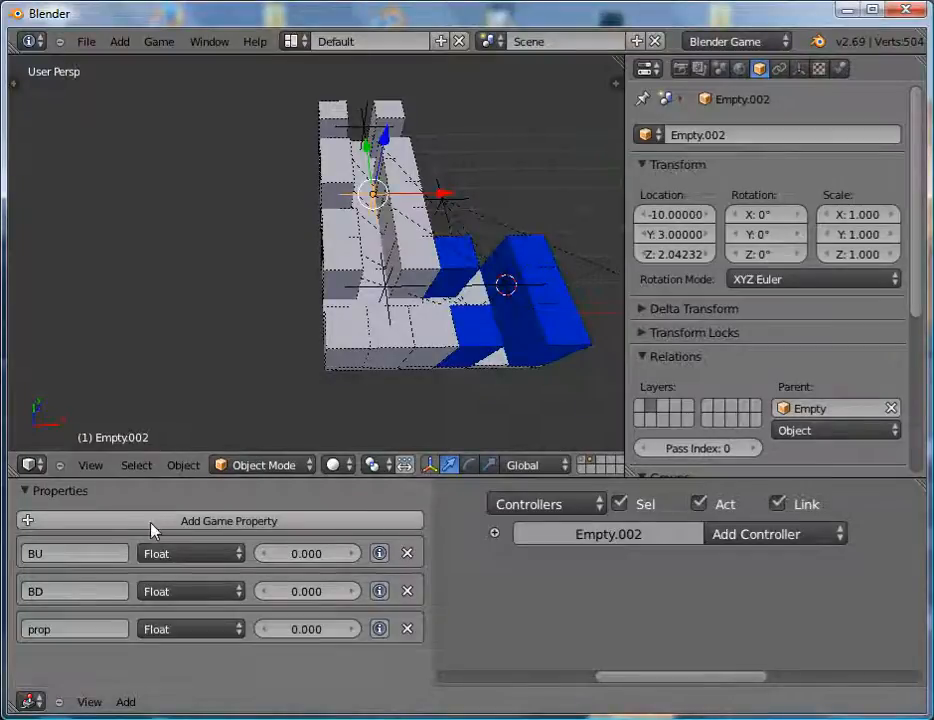
click(62, 627)
key(BackSpace)
text(BE)
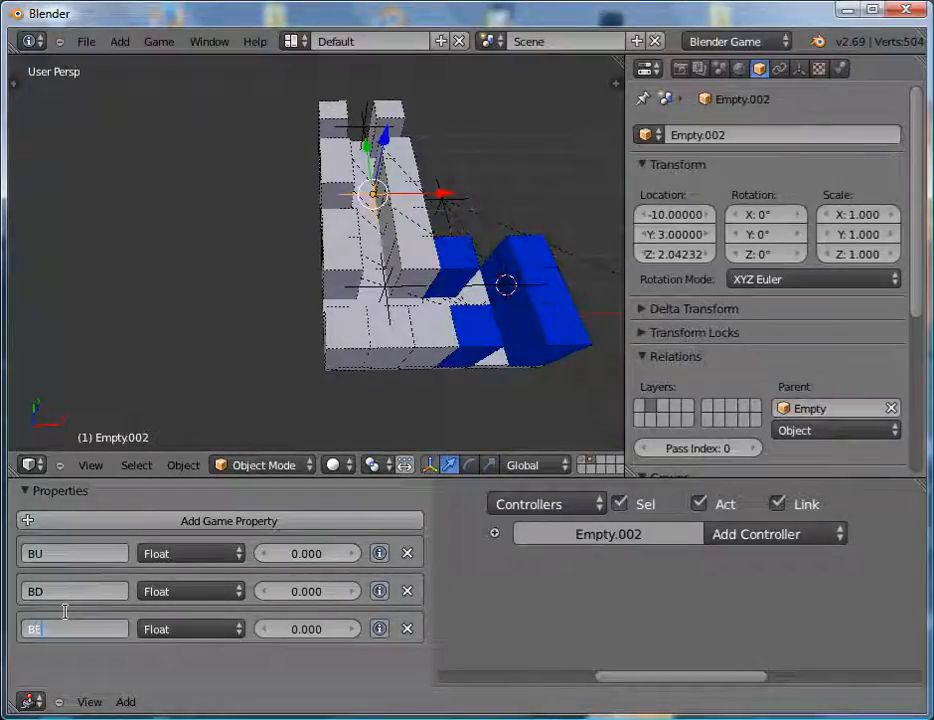
key(Return)
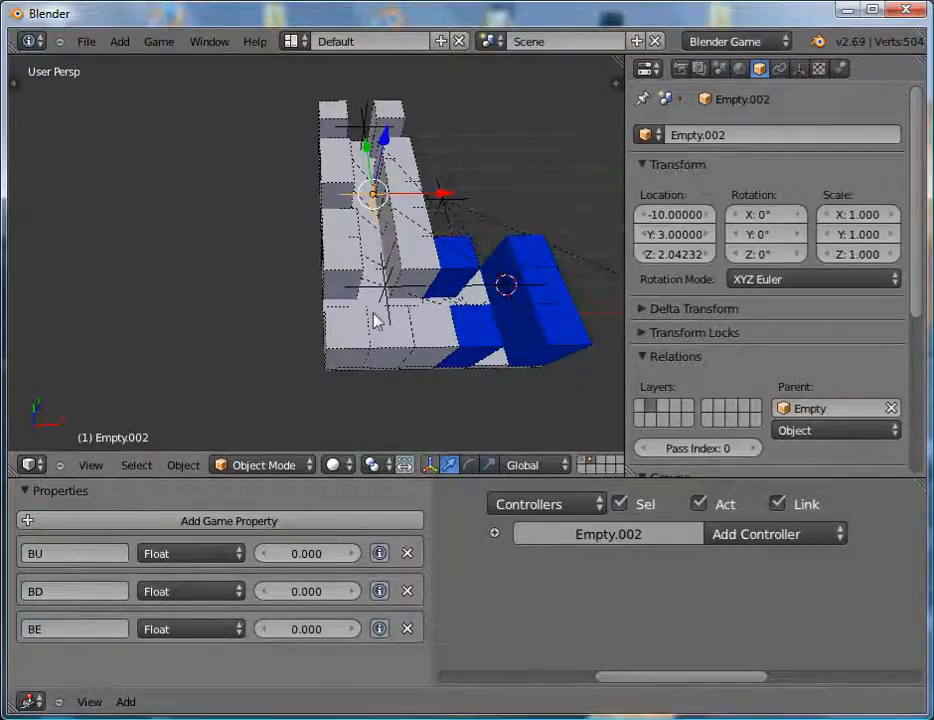
middle_drag(375, 317, 376, 245)
click(158, 521)
click(80, 667)
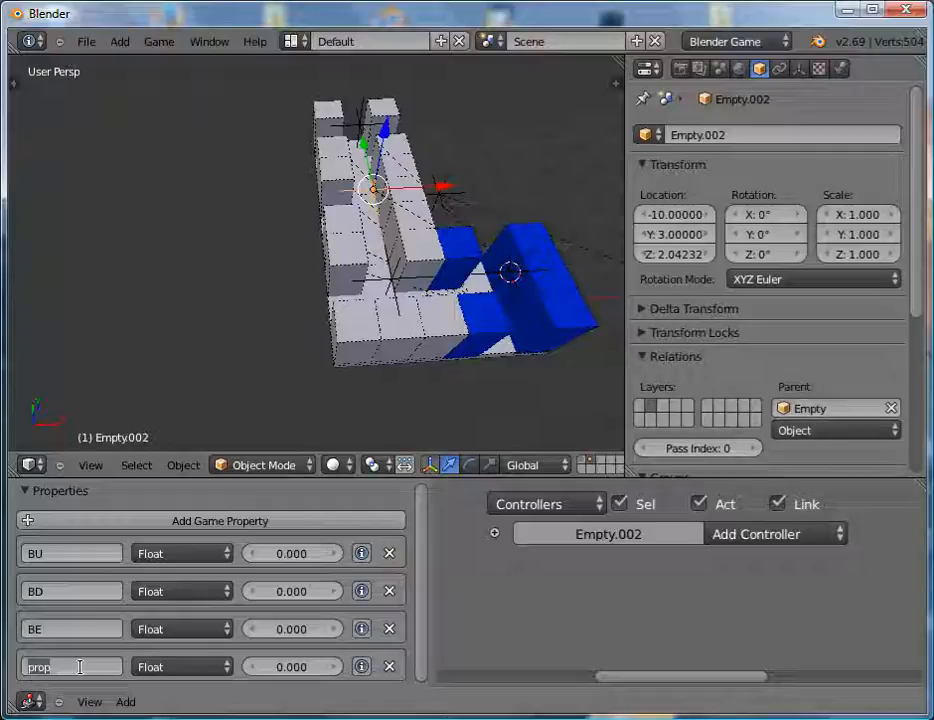
text(WW)
key(Return)
Select the child empty at X -10, Y 0 and add three game properties, naming the first two BU and BD.
middle_drag(346, 215, 352, 242)
middle_drag(350, 322, 346, 261)
right_click(383, 333)
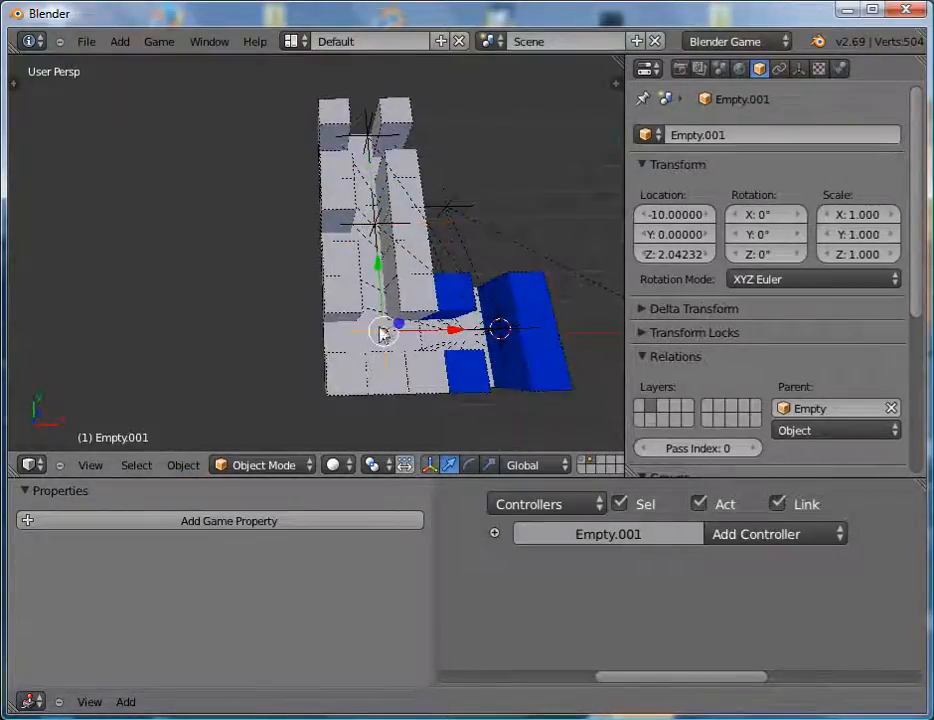
click(198, 521)
click(178, 525)
click(179, 521)
click(81, 558)
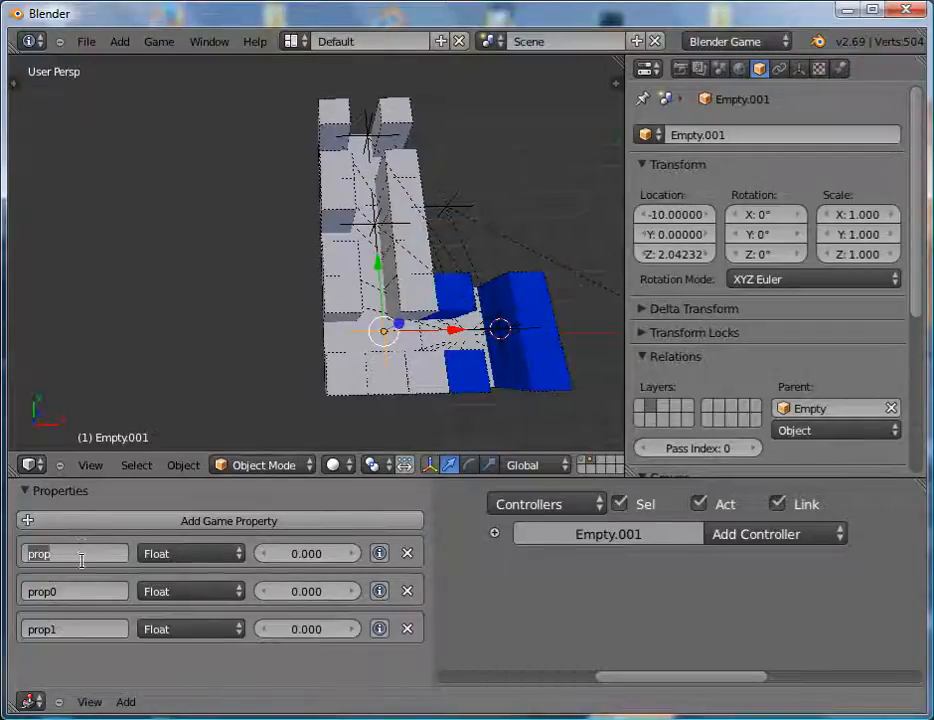
text(BU)
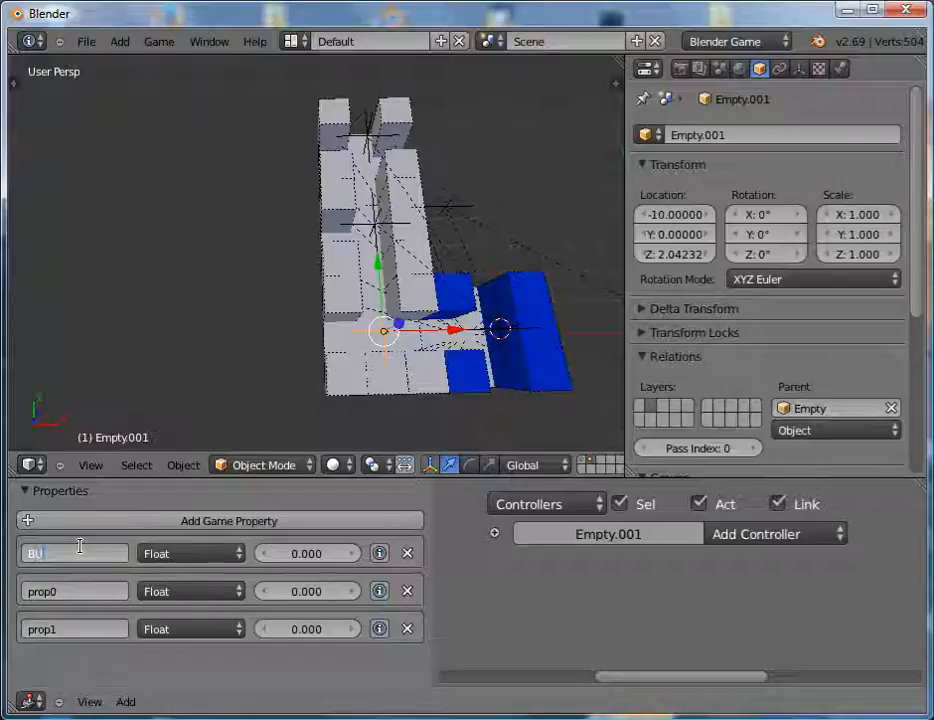
key(Return)
click(60, 598)
text(BD)
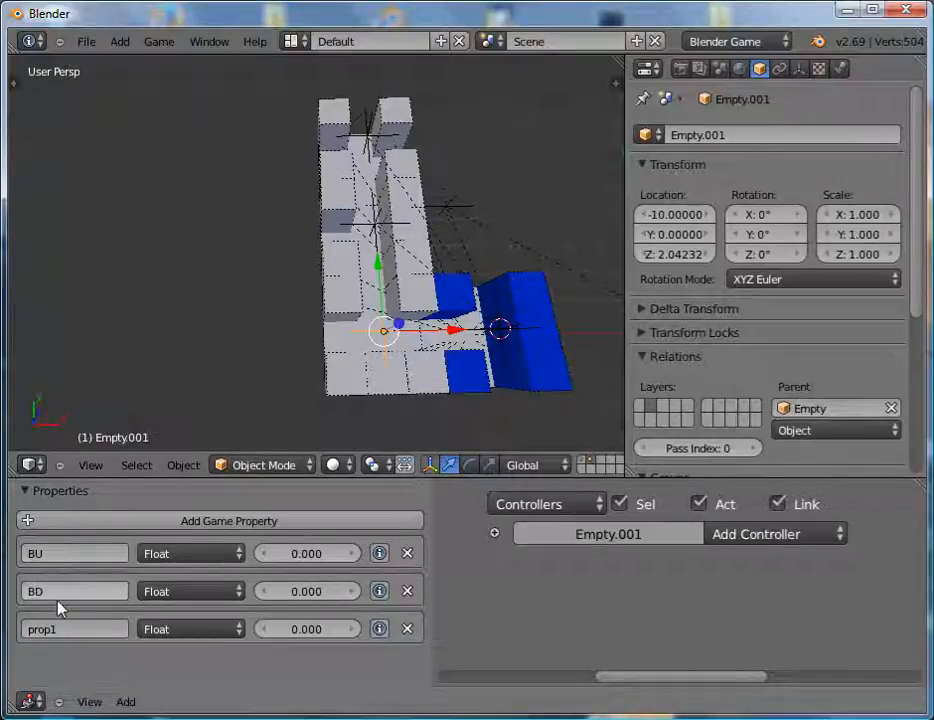
key(Return)
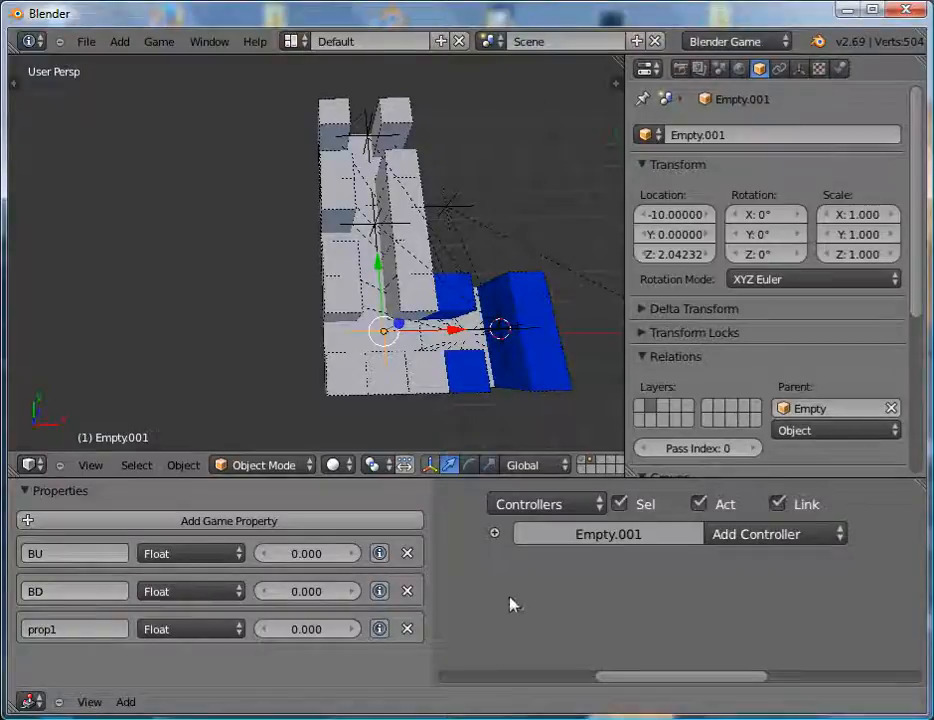
Rename the third property of this corner empty to BS and add a fourth one named WW.
click(90, 628)
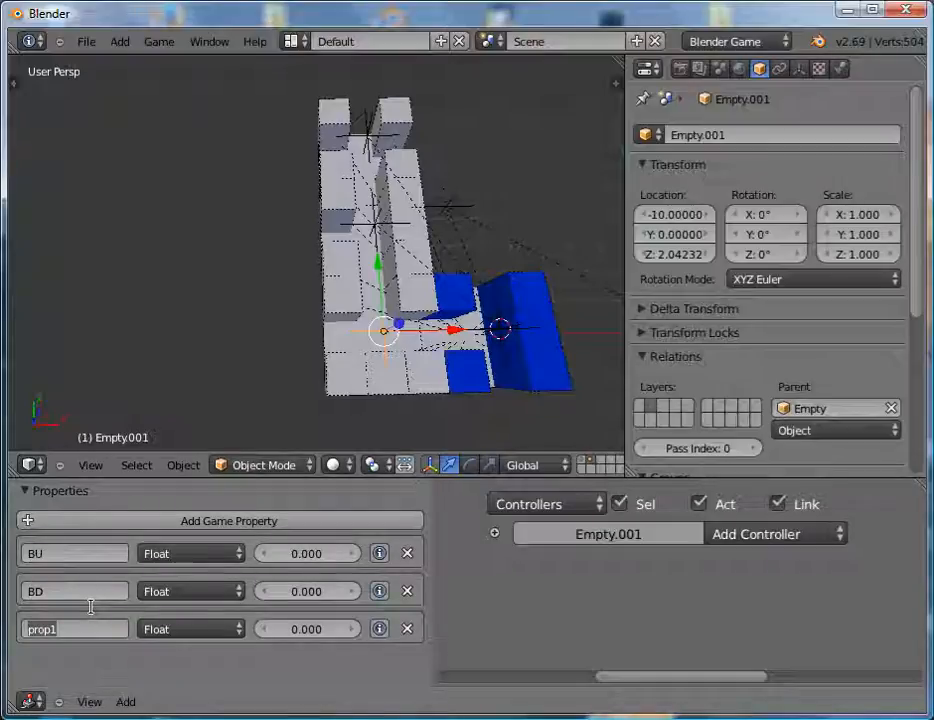
key(BackSpace)
text(BS)
key(Return)
click(288, 521)
double_click(64, 667)
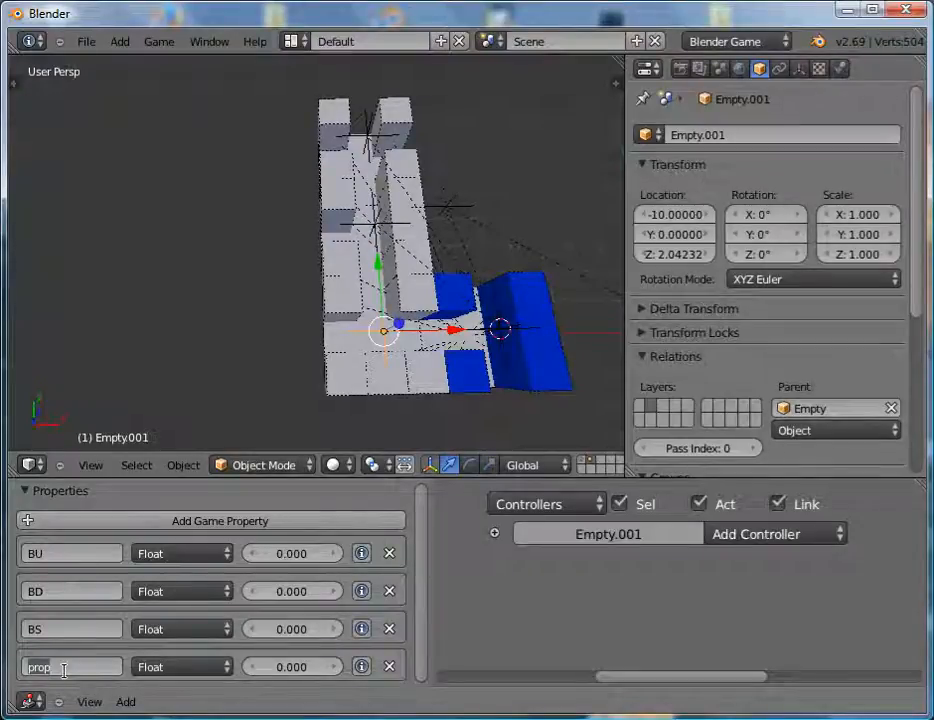
key(BackSpace)
text(WW)
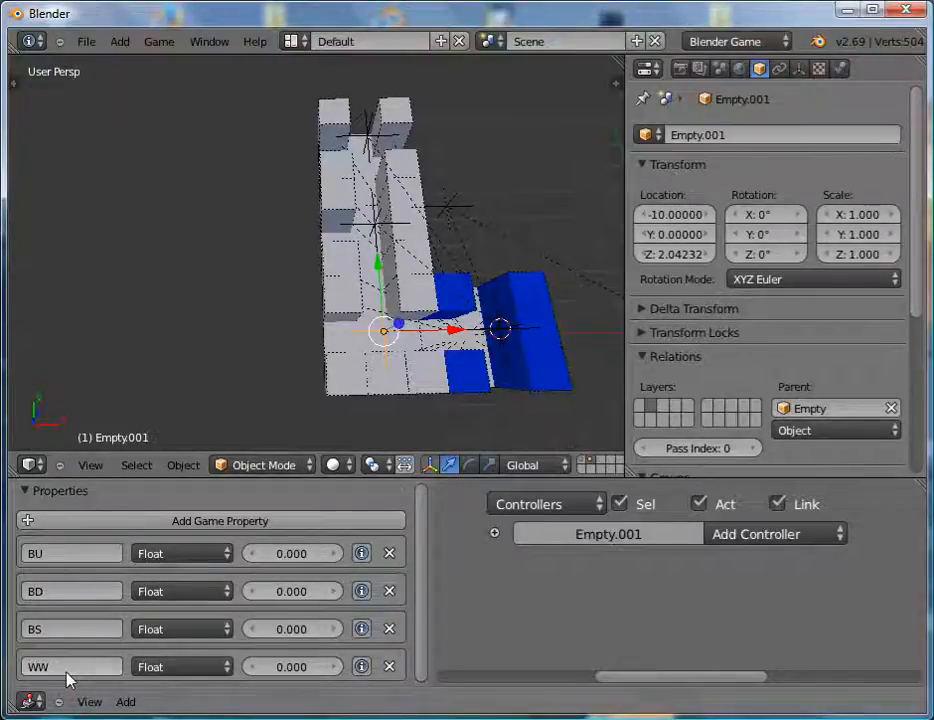
key(Return)
Select the start_cell empty and add further game properties, naming the first two new ones WN and BE.
right_click(507, 339)
click(198, 521)
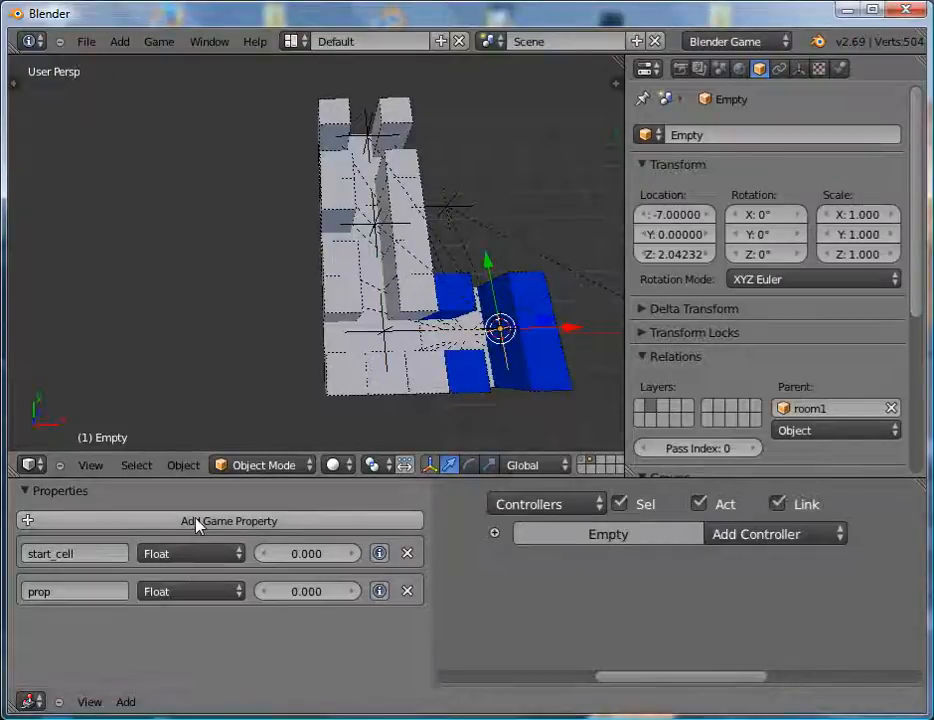
click(197, 521)
click(197, 521)
double_click(80, 588)
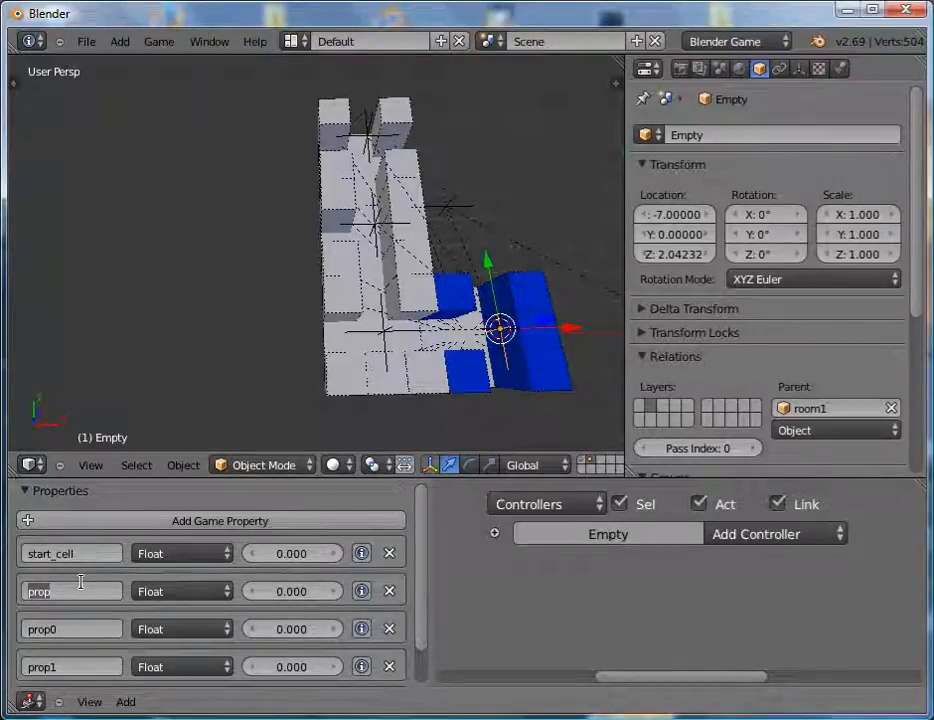
text(WN)
key(Return)
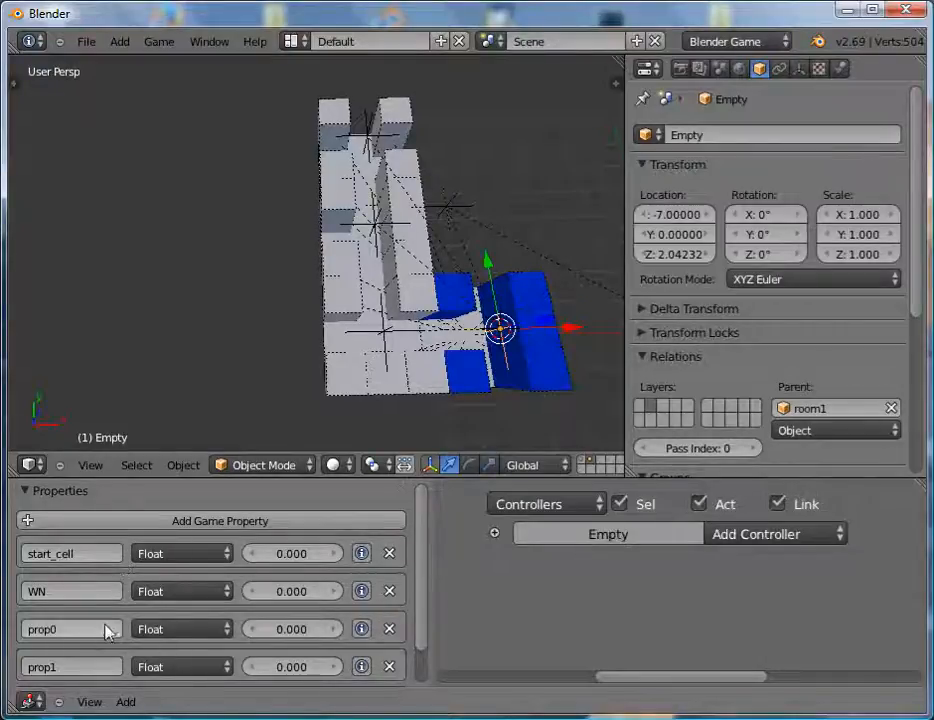
click(106, 624)
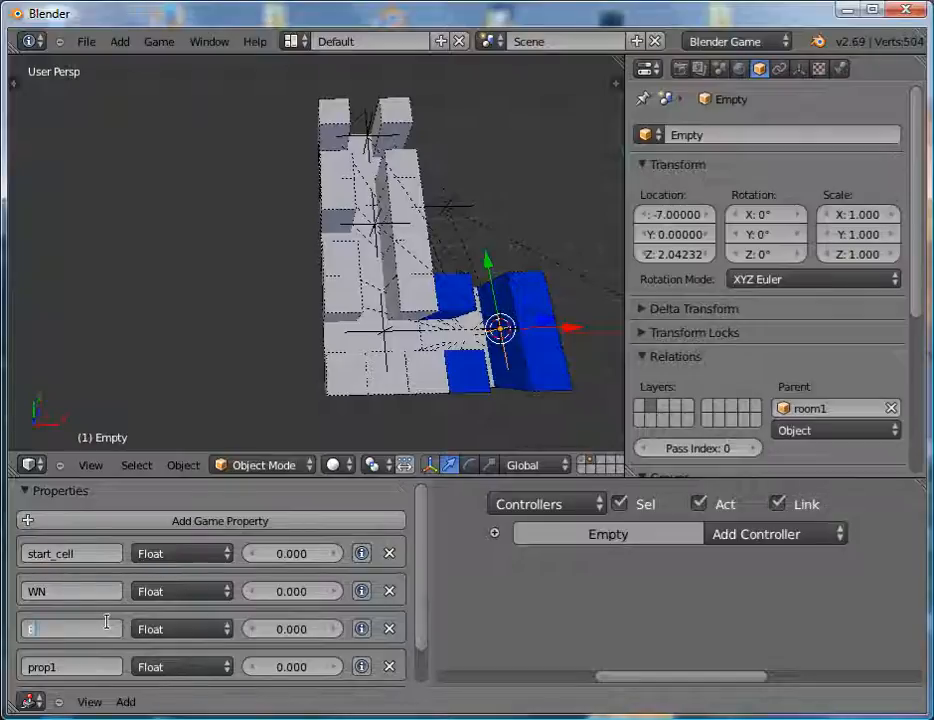
text(BE)
key(Return)
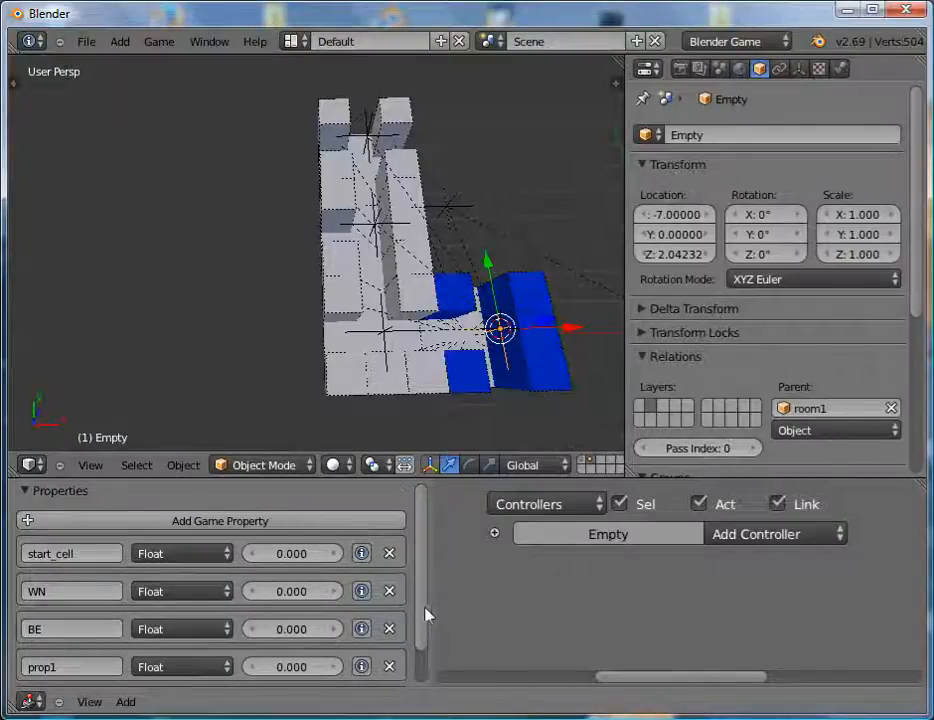
Rename the last three game properties of the selected empty to WS, BU and BD.
scroll(419, 617, down, 1)
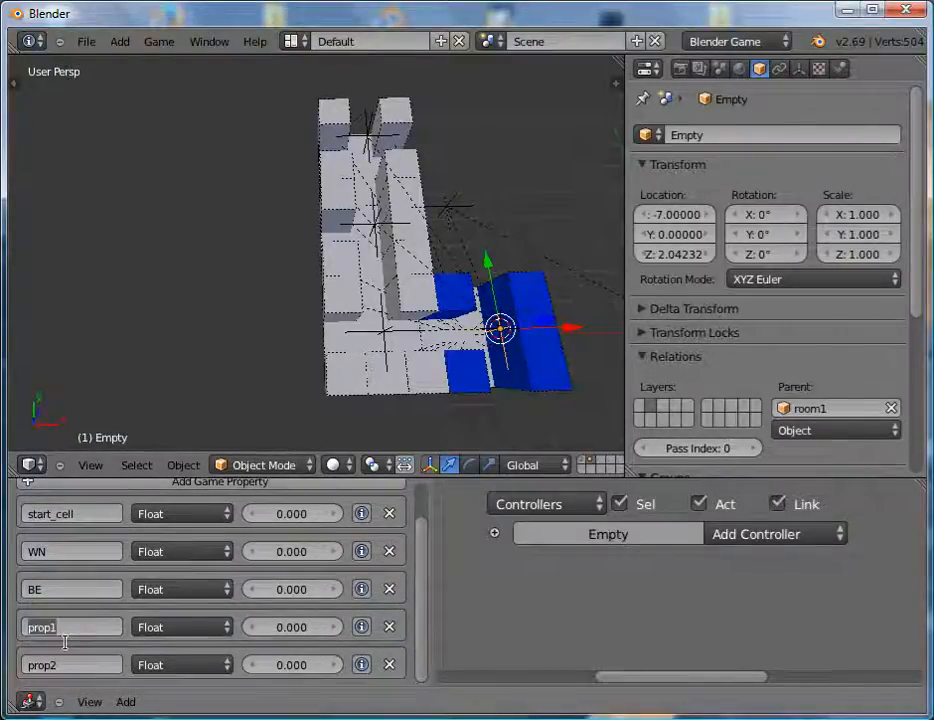
click(65, 638)
text(WS)
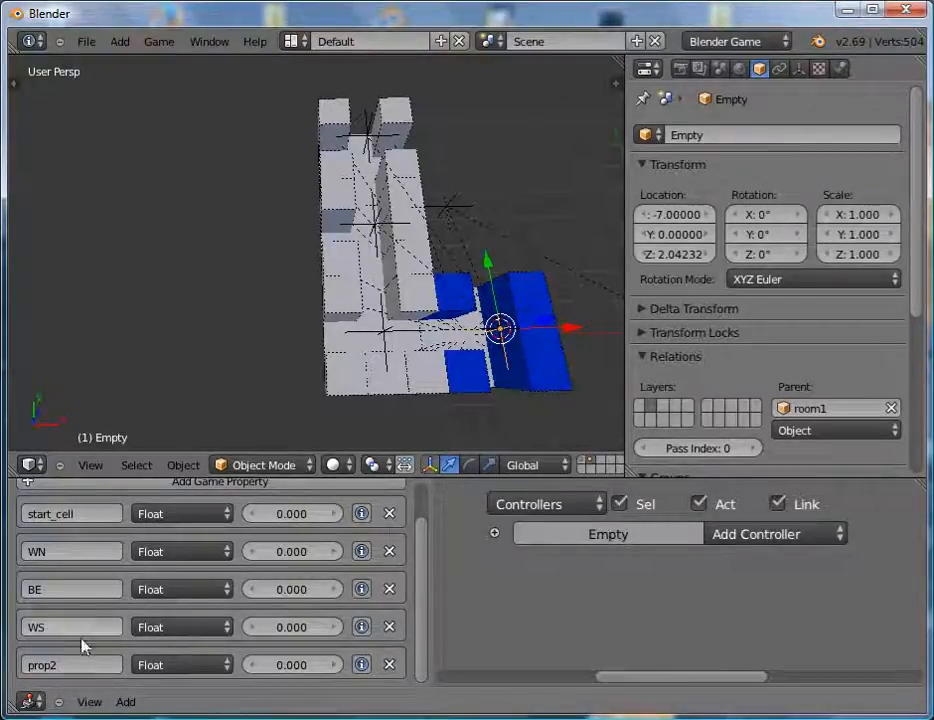
click(68, 664)
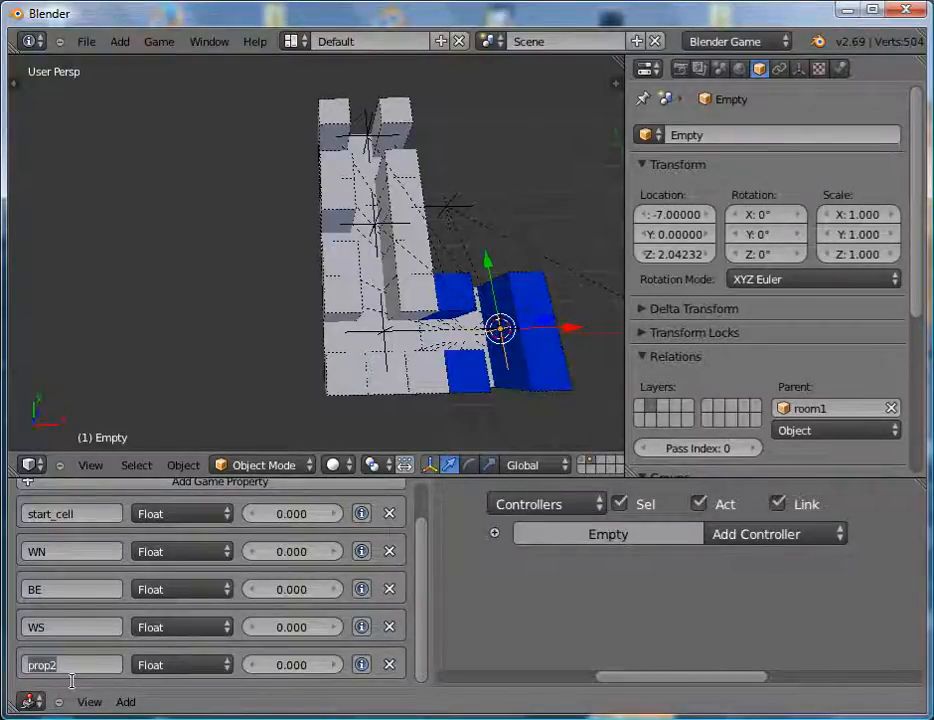
text(BU)
key(Return)
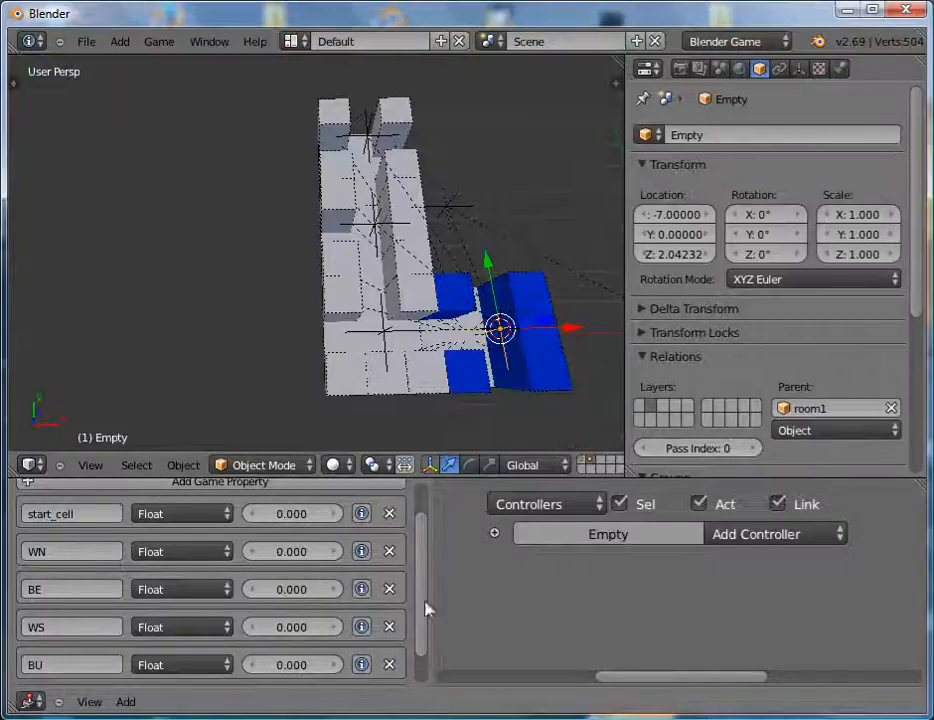
scroll(421, 620, down, 1)
click(47, 664)
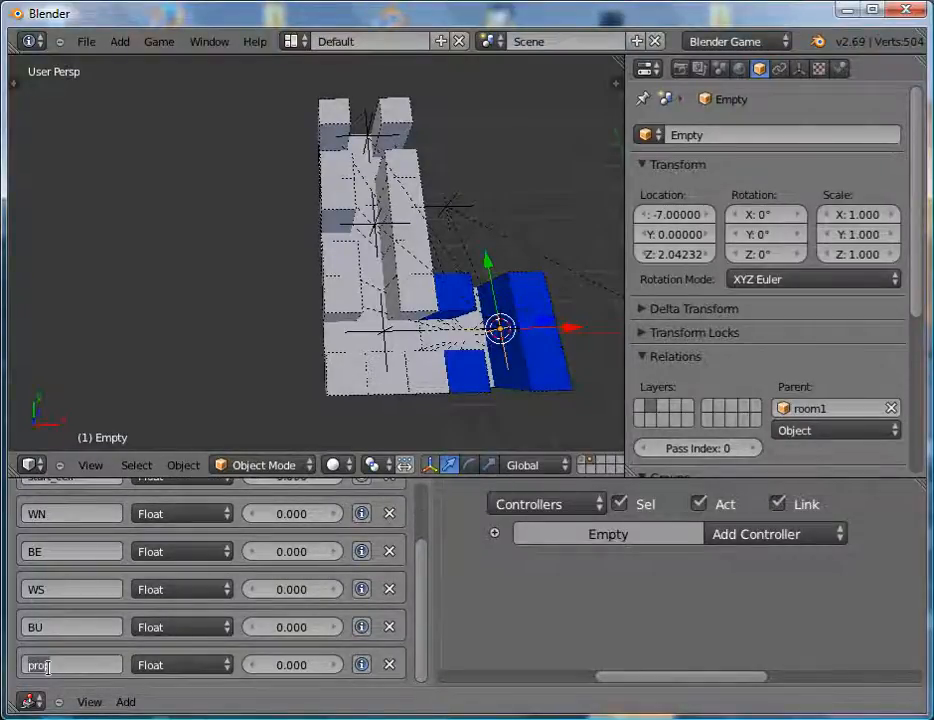
text(BD)
key(Return)
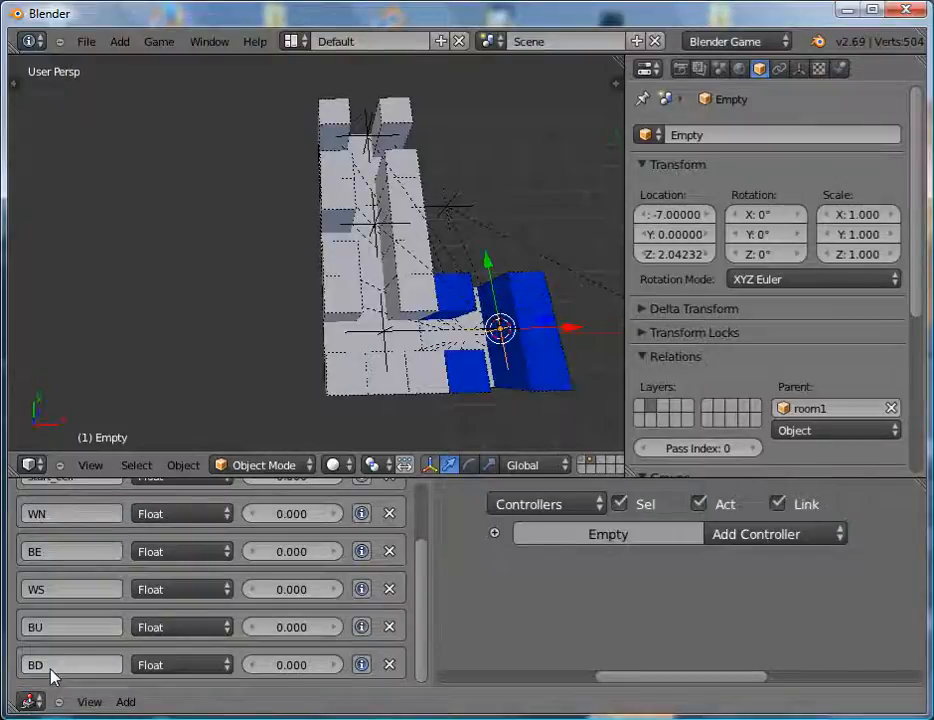
Add four game properties to Empty.003 at the far end of the corridor.
right_click(375, 210)
right_click(372, 128)
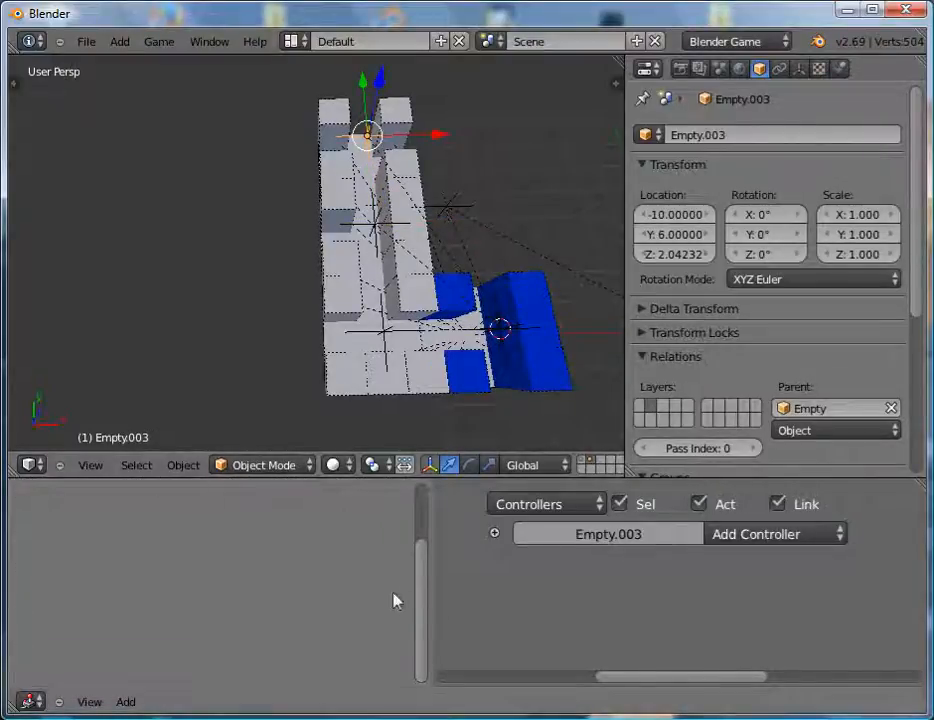
click(228, 522)
click(231, 522)
click(231, 522)
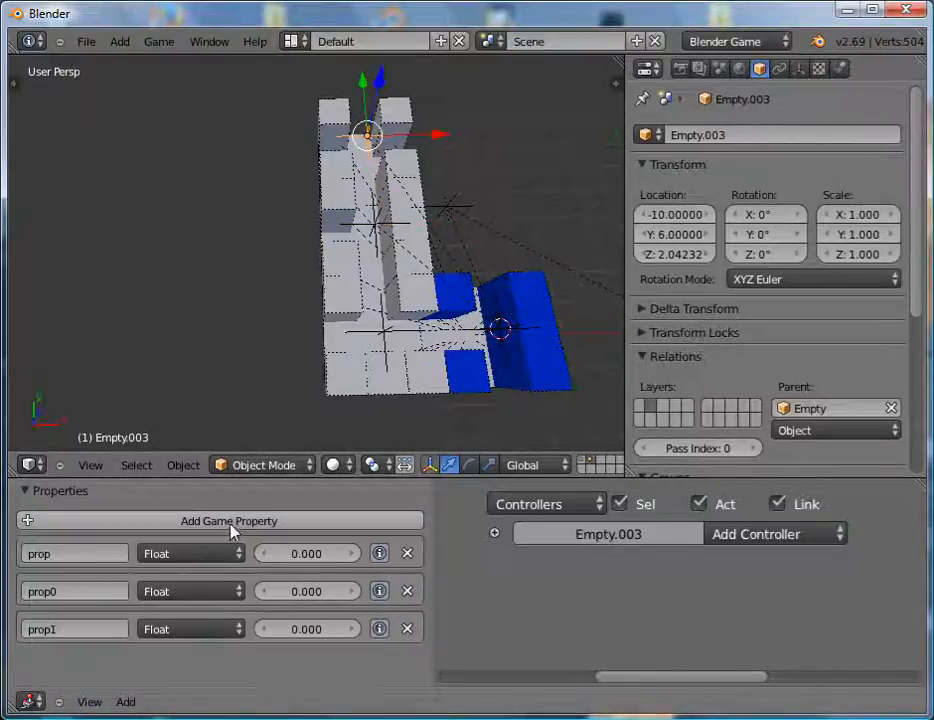
click(233, 522)
Rename the first two game properties of Empty.003 to BU and BD.
click(85, 554)
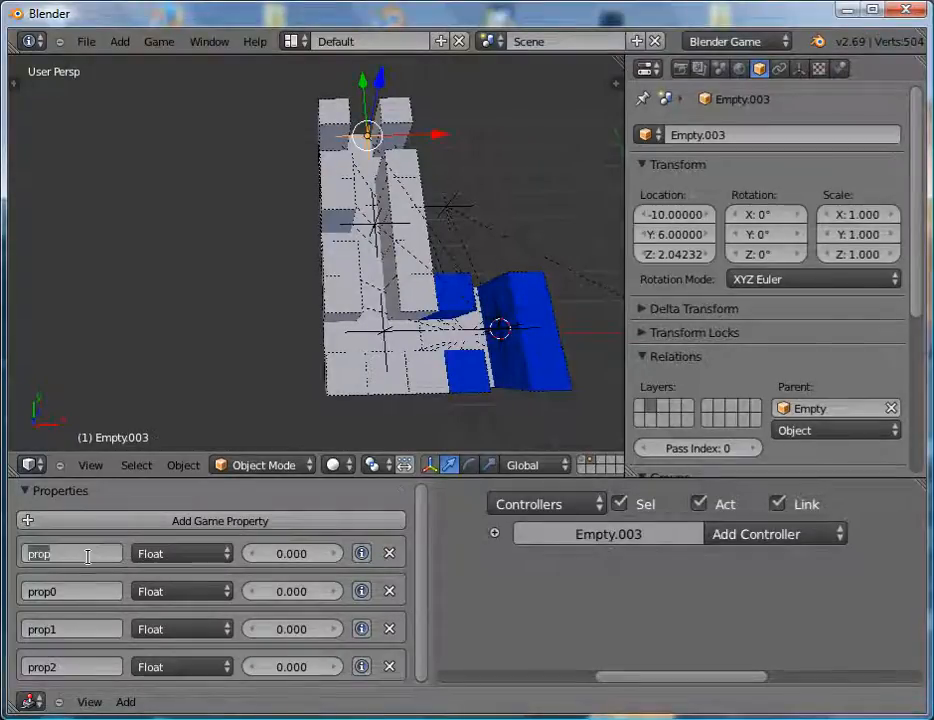
text(EU)
key(Return)
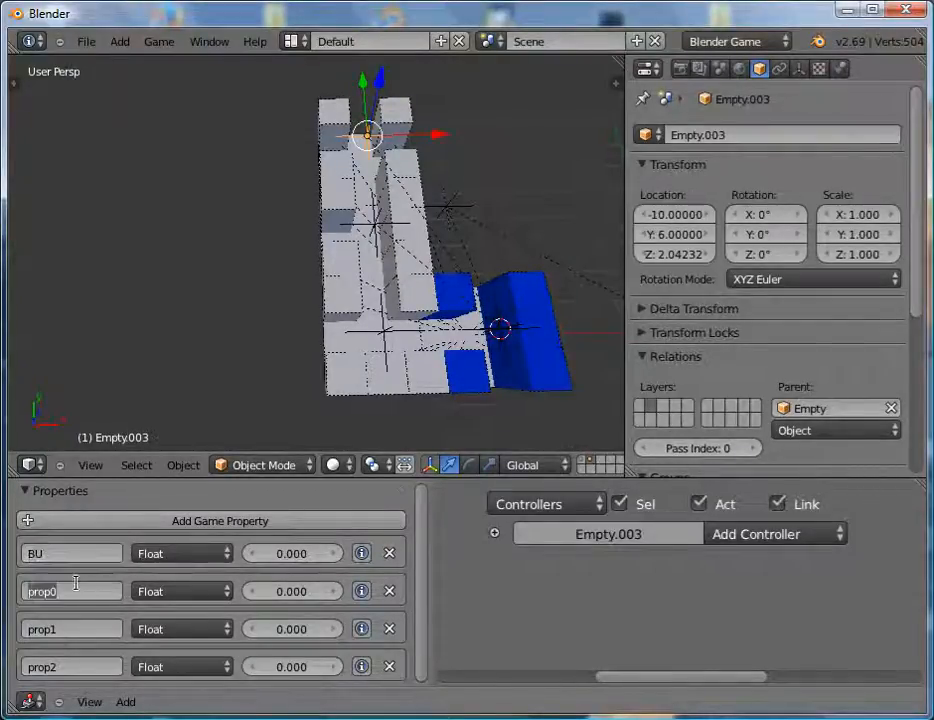
click(74, 589)
text(BD)
key(Return)
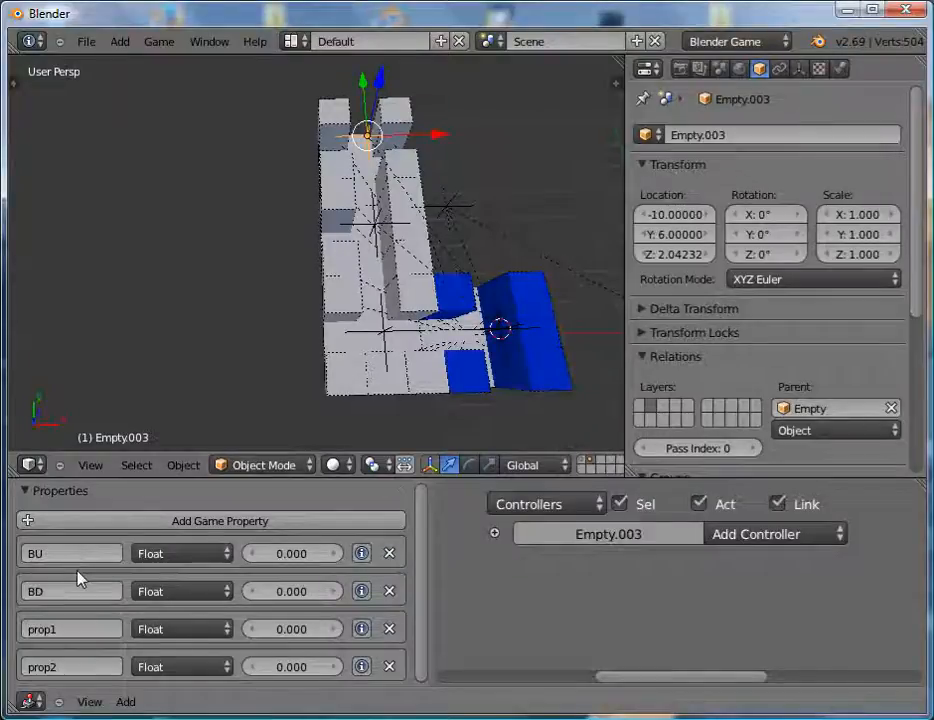
Rename the third and fourth game properties of Empty.003 to WE and WN.
click(85, 629)
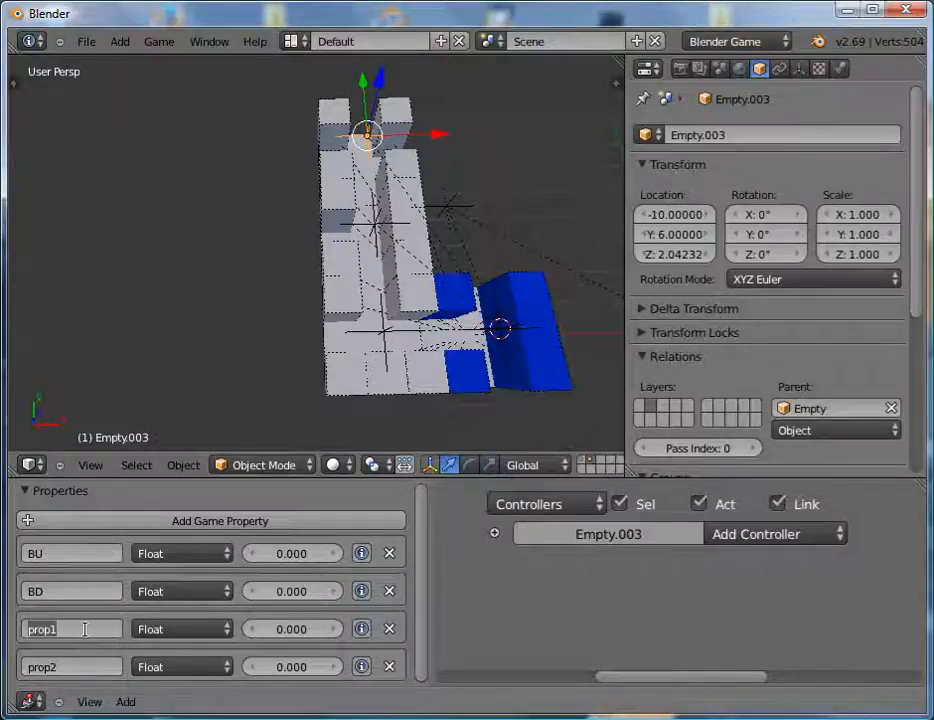
text(WE)
key(Return)
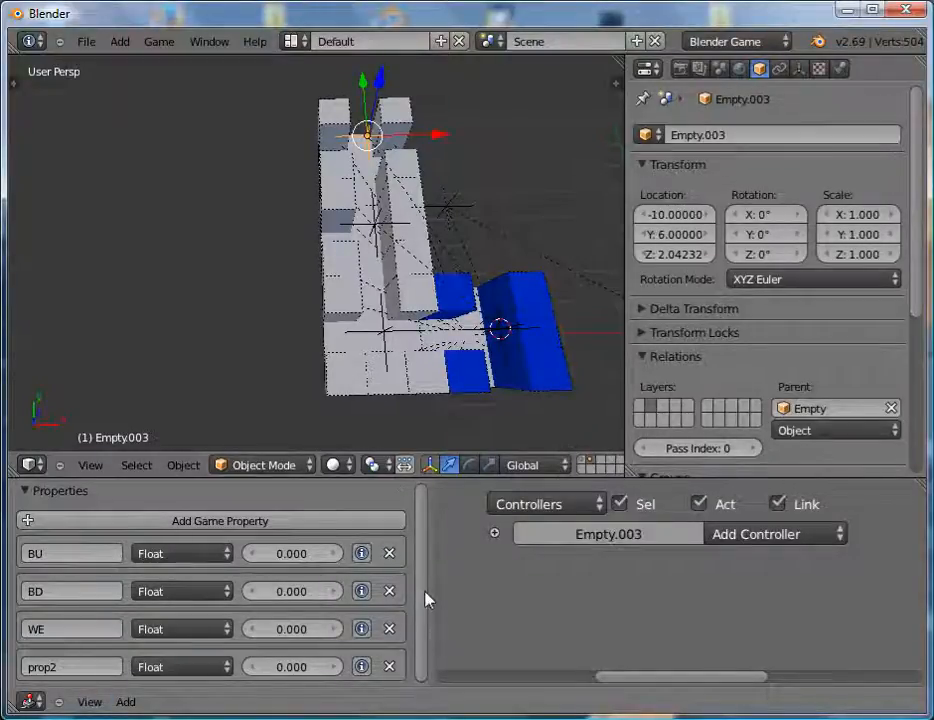
click(59, 667)
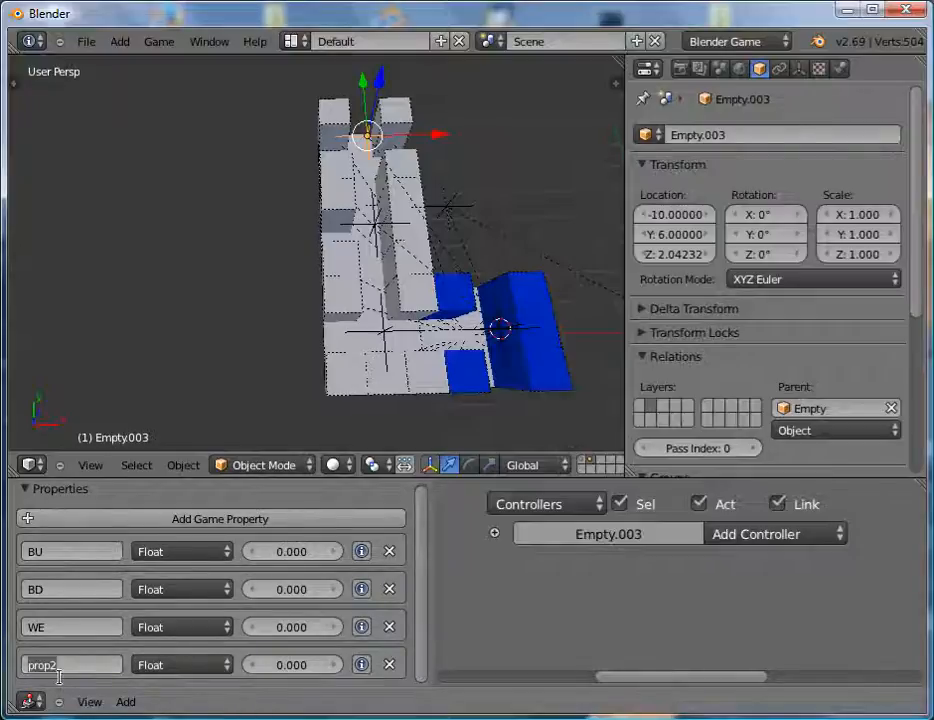
text(W)
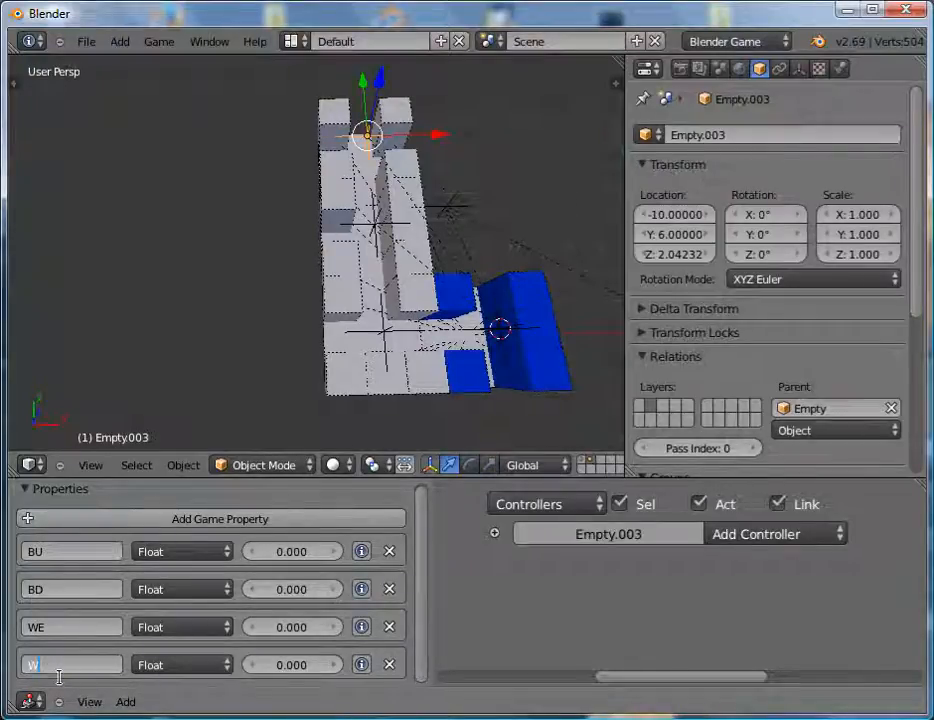
text(N)
key(Return)
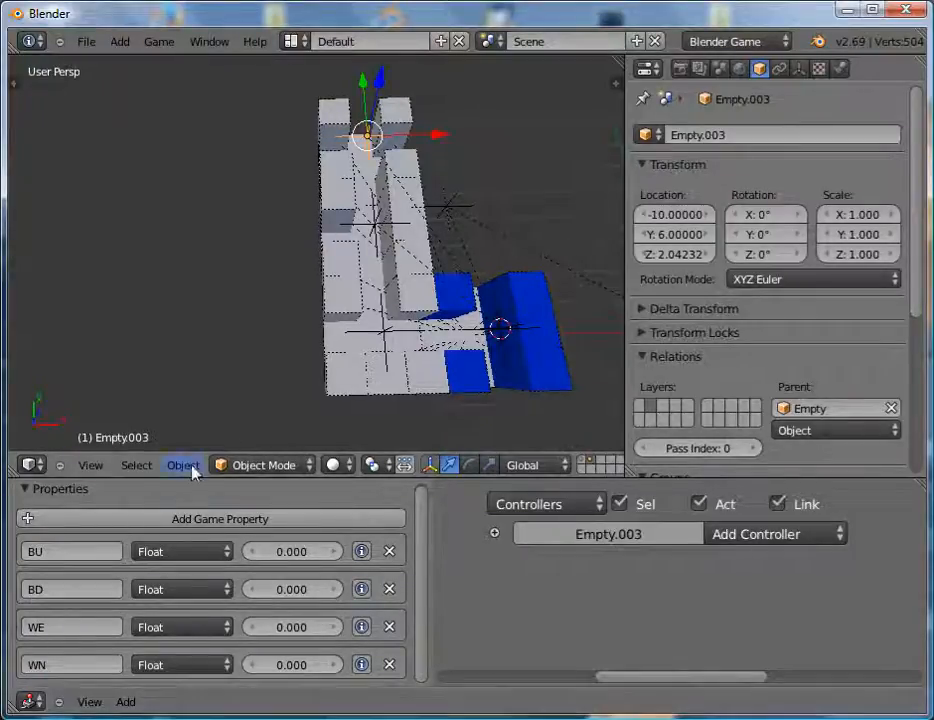
Add a fifth game property to Empty.003 and name it WW.
click(228, 525)
scroll(419, 588, down, 1)
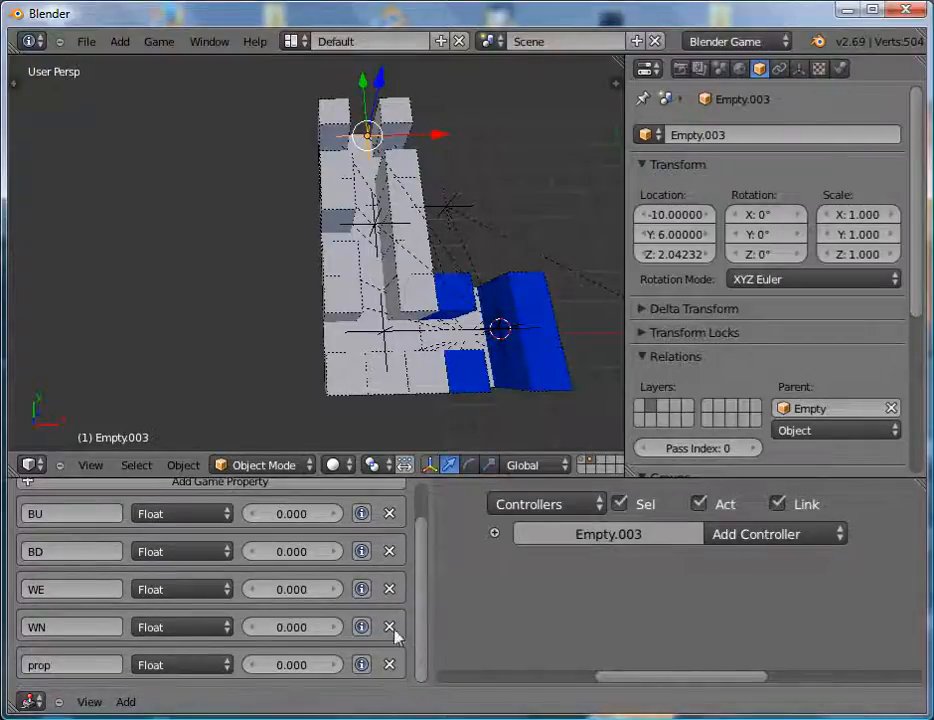
click(88, 666)
text(WW)
key(Return)
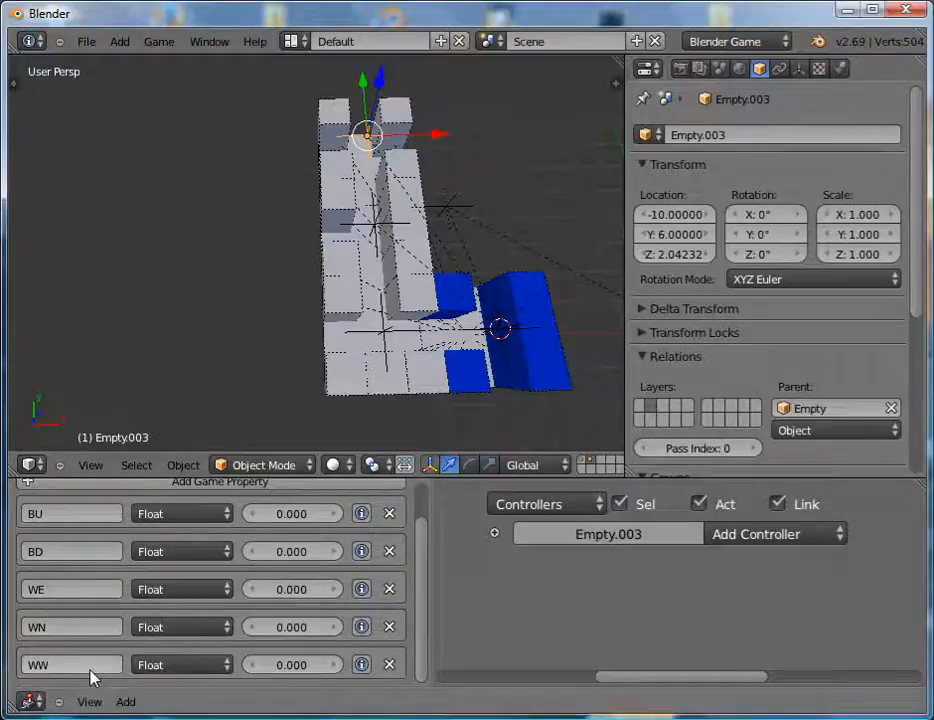
Duplicate wall_section.039 at the corridor's far end along the global X axis, placing the copy at about X -6.43.
middle_drag(378, 236, 292, 305)
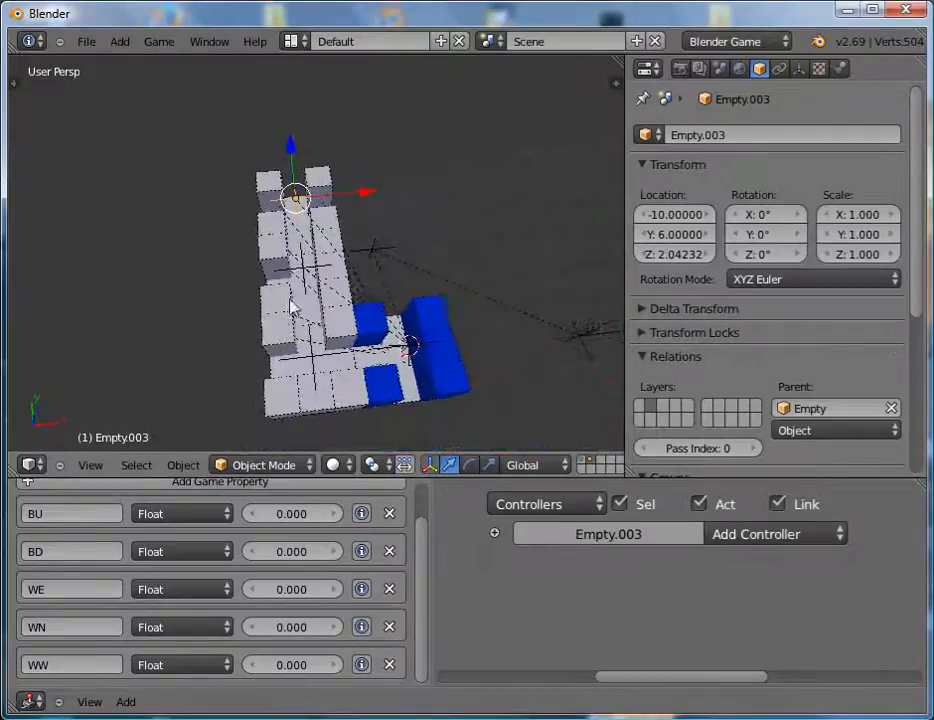
right_click(317, 183)
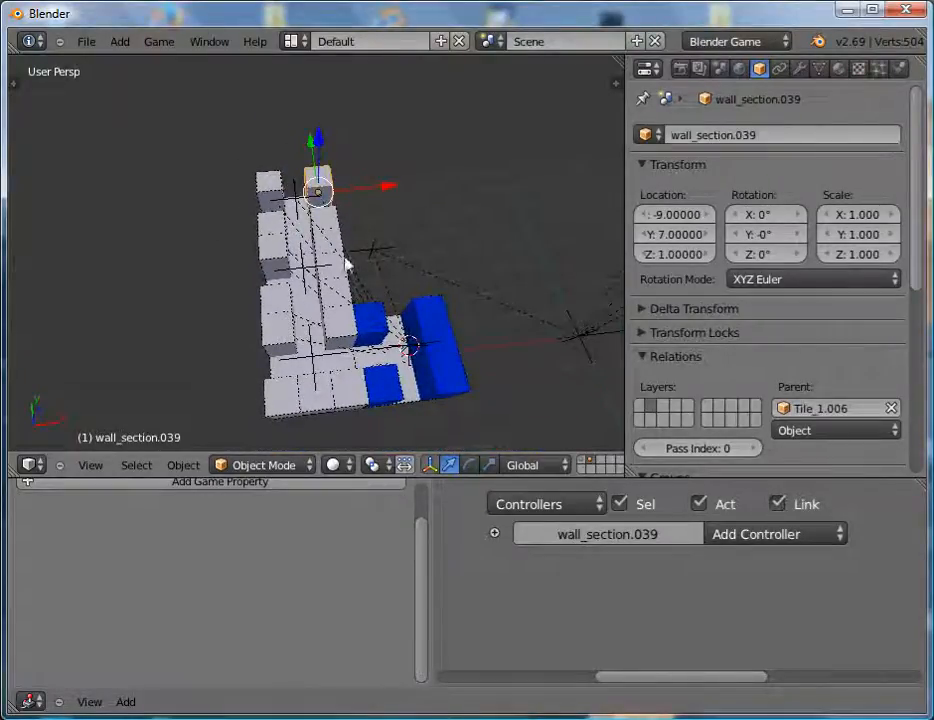
mouse_move(384, 208)
middle_down()
mouse_move(367, 242)
mouse_move(372, 224)
middle_up()
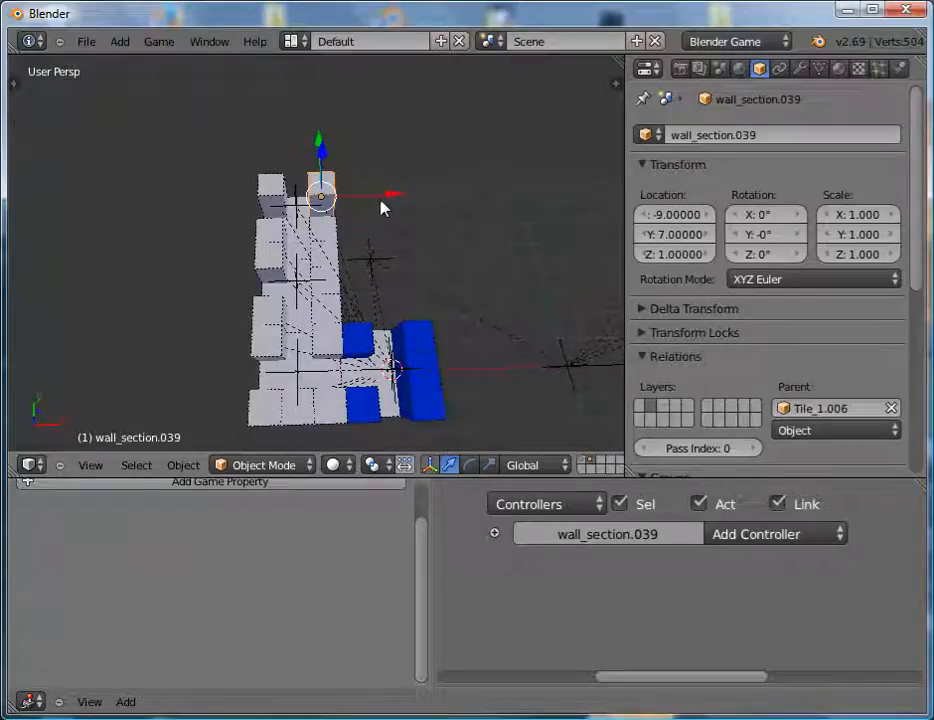
key(shift+d)
key(x)
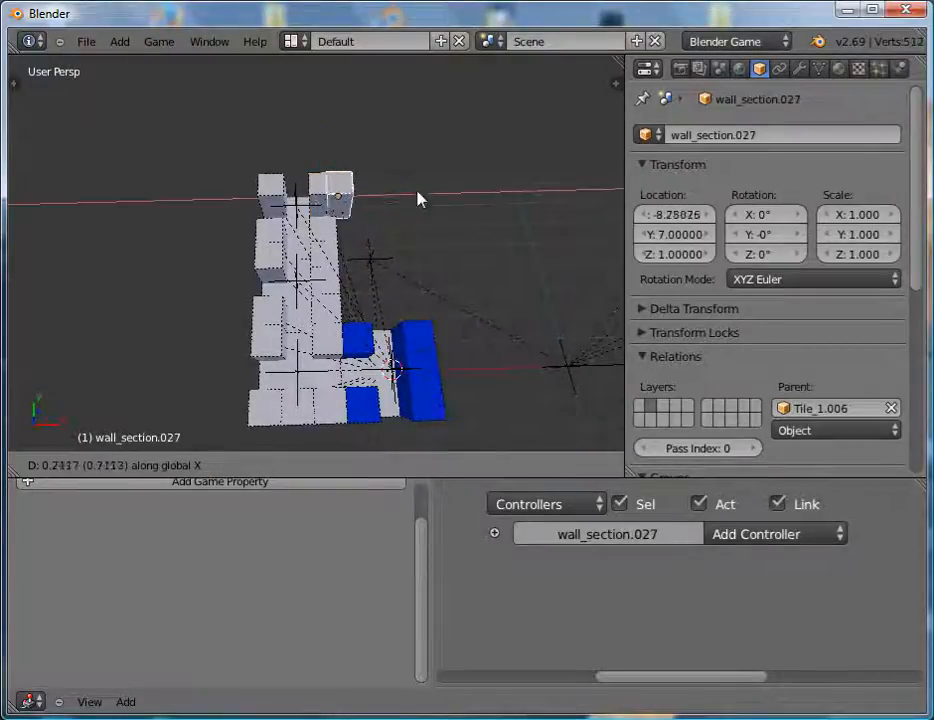
click(422, 218)
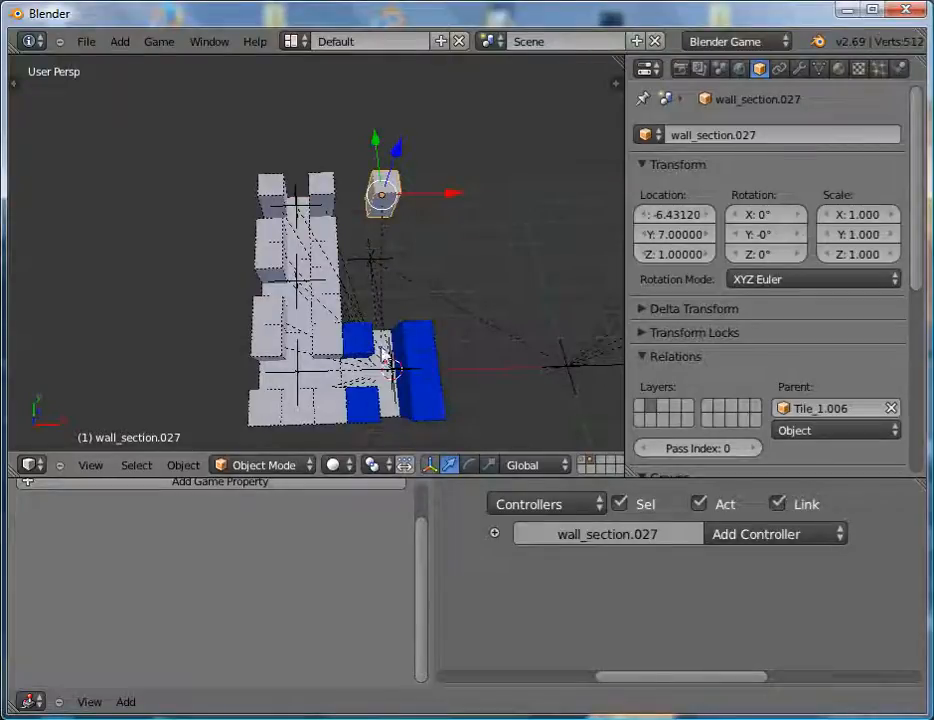
Clear the parent of the duplicated wall section.
drag(425, 545, 423, 486)
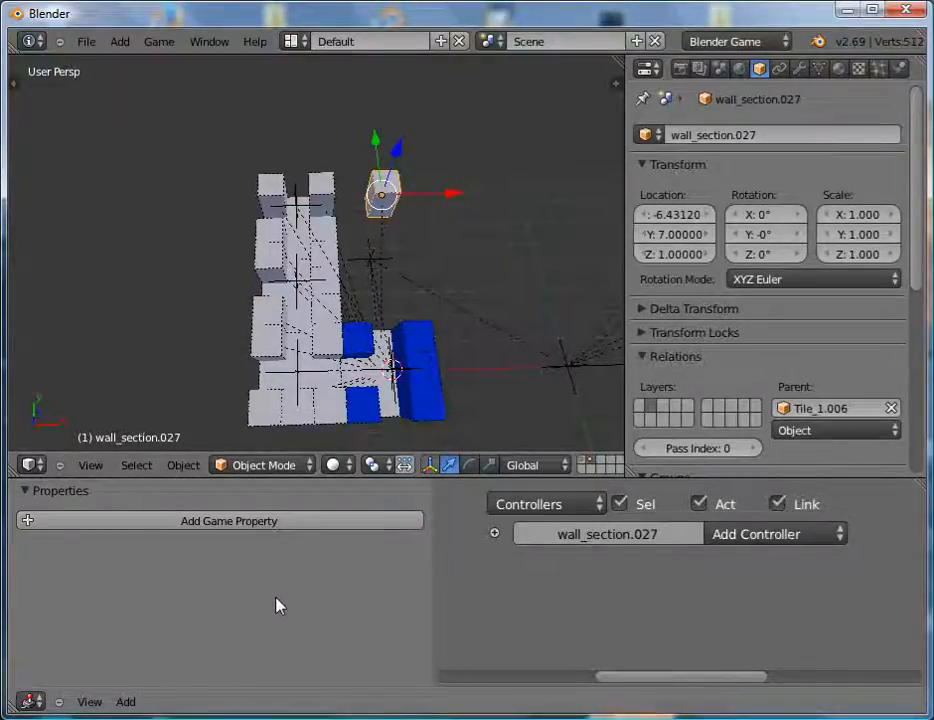
key(alt+p)
click(448, 260)
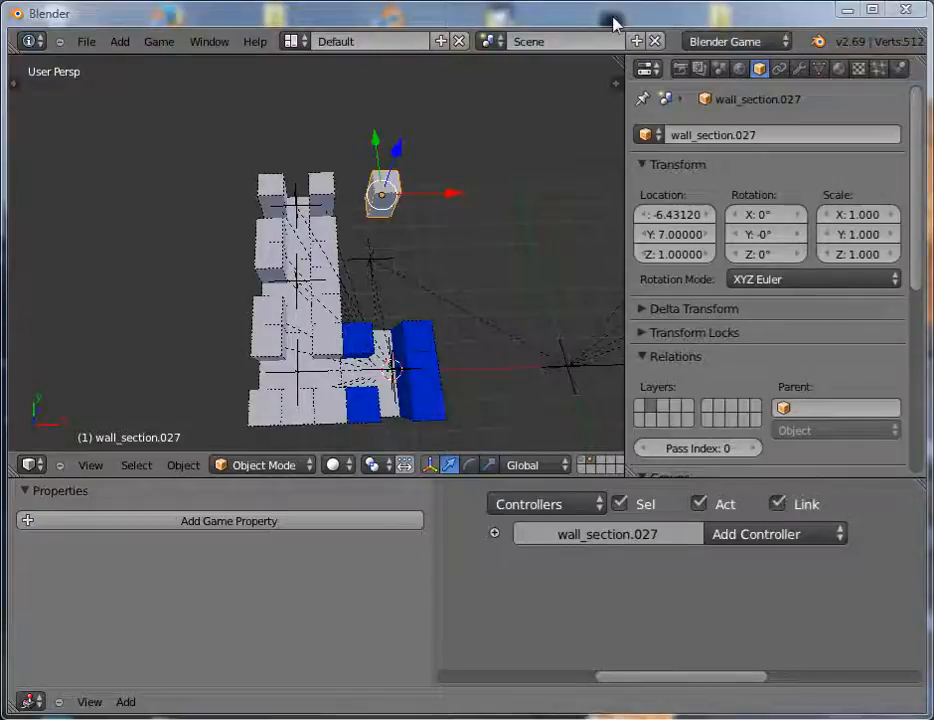
Add a float game property named wall to the duplicated wall section.
click(283, 521)
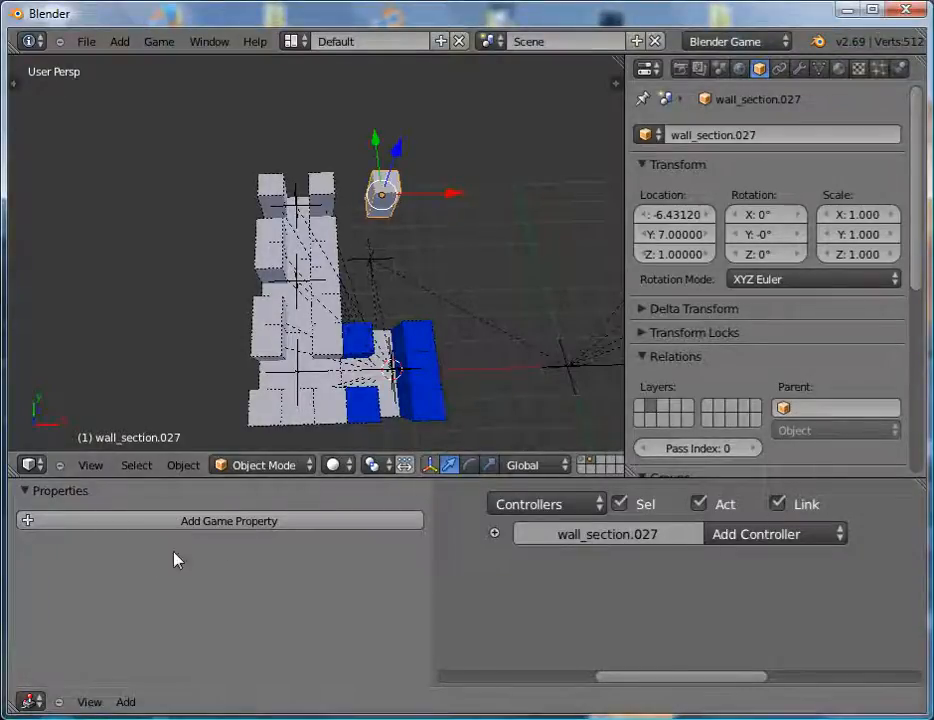
click(103, 549)
text(wall)
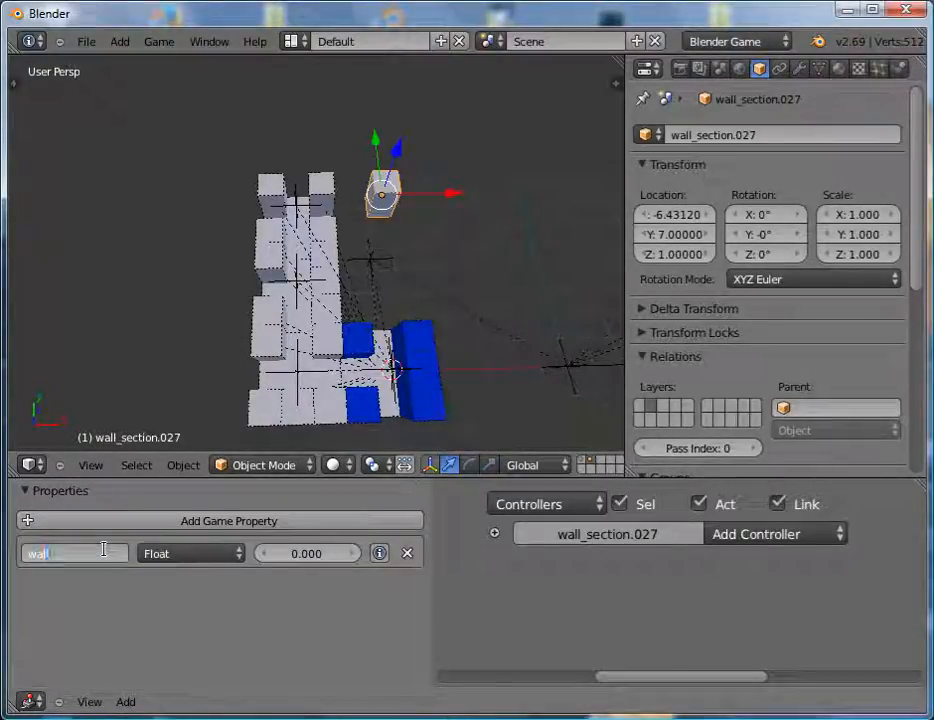
key(Return)
Add a second float game property named occurance to the duplicated wall section.
click(175, 530)
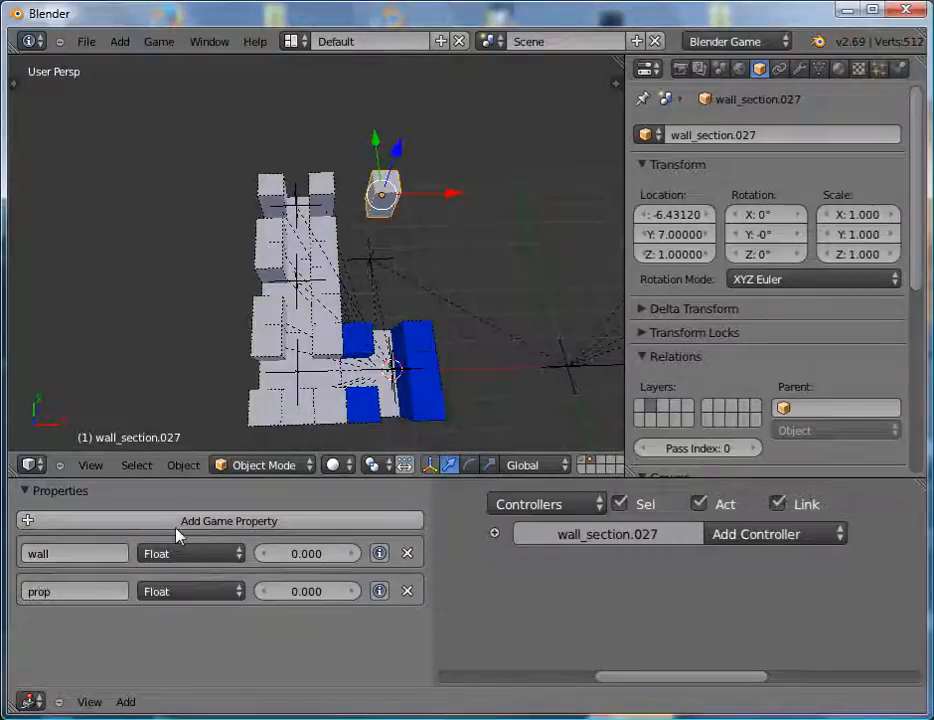
click(63, 585)
text(o)
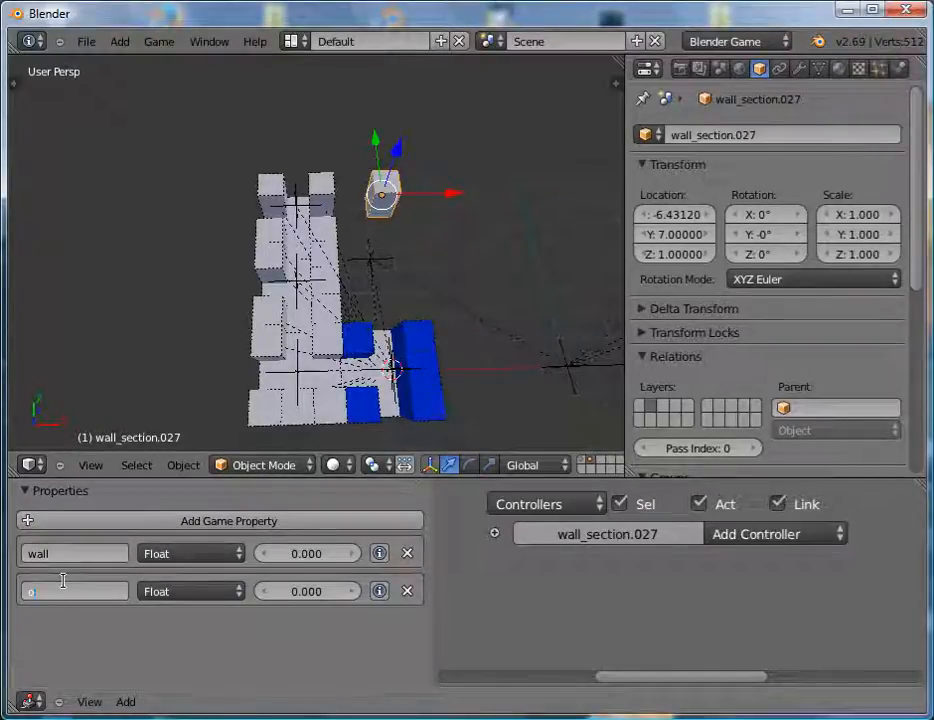
text(ccuran)
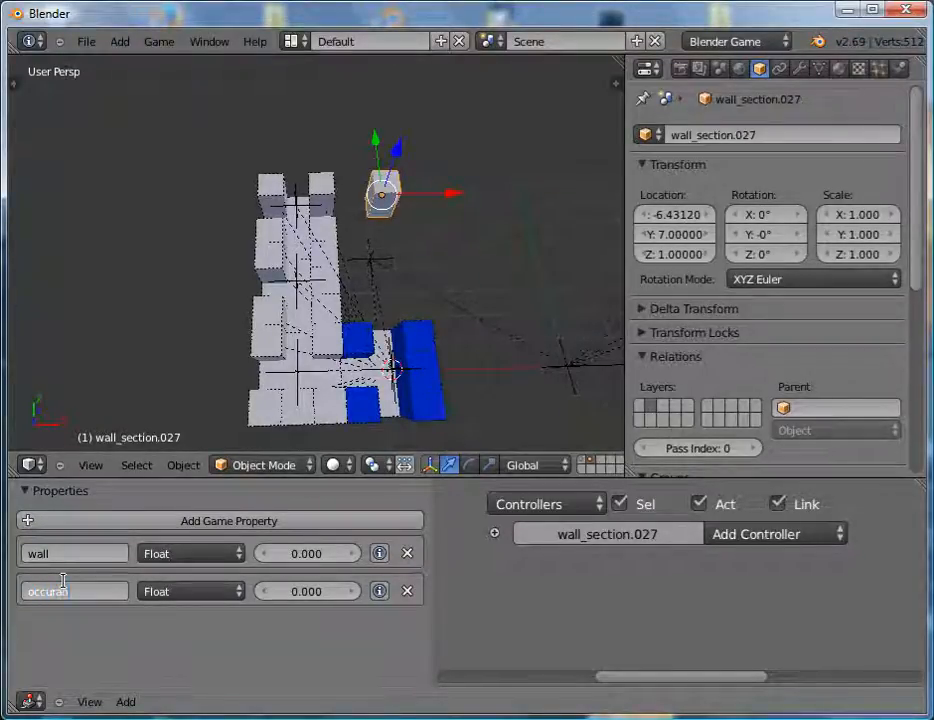
text(ce)
key(Return)
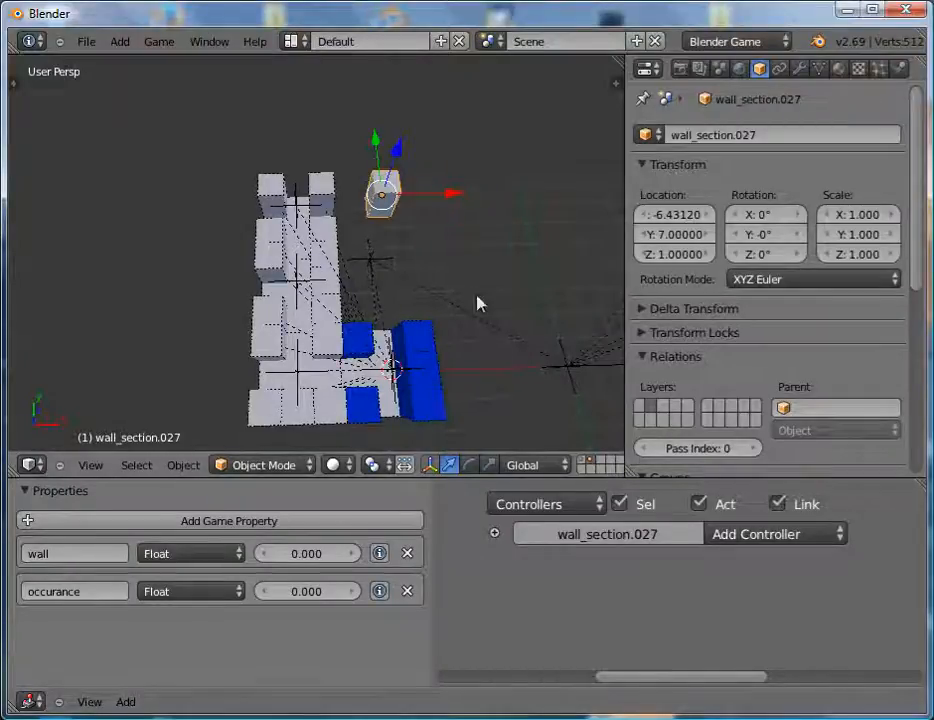
Parent the duplicated wall section to the room1 empty.
shift+right_click(378, 284)
key(ctrl+p)
click(378, 288)
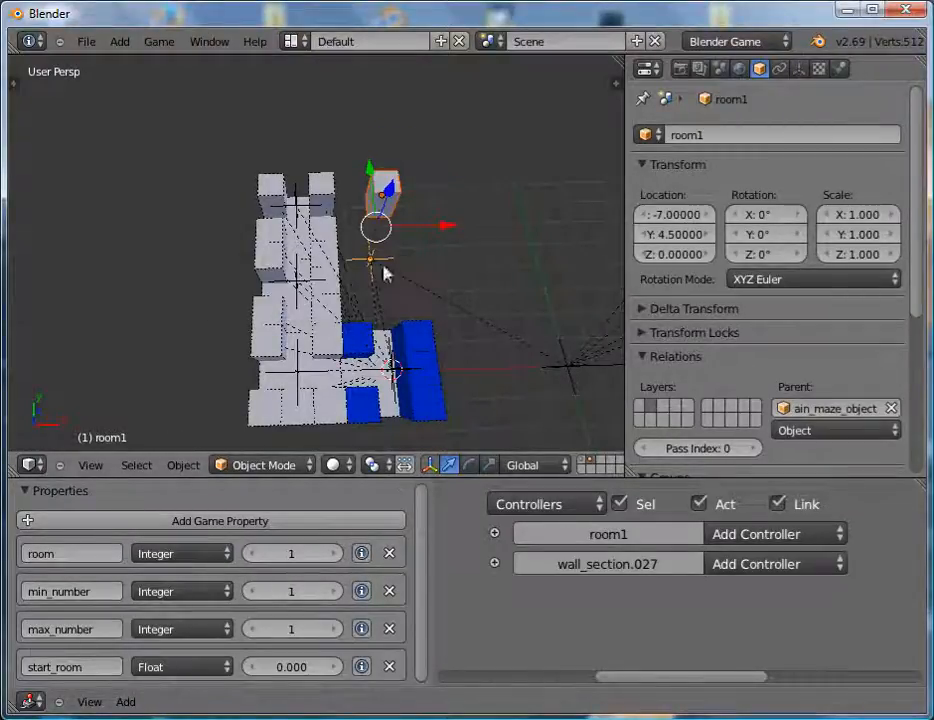
Add a third float game property named offset to the duplicated wall section alone.
right_click(403, 203)
click(261, 521)
click(72, 625)
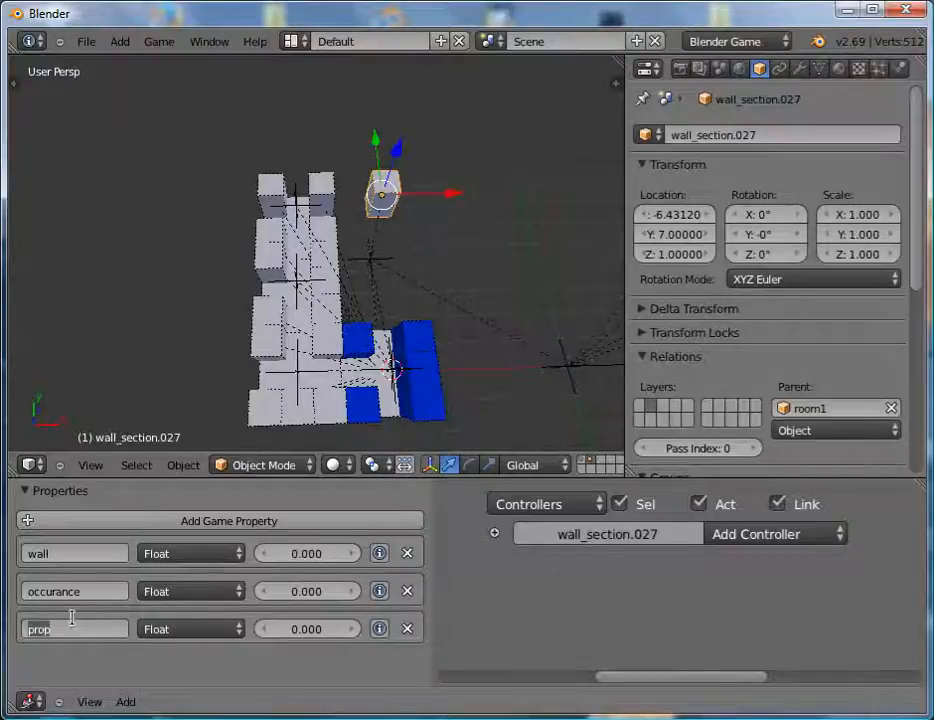
text(off)
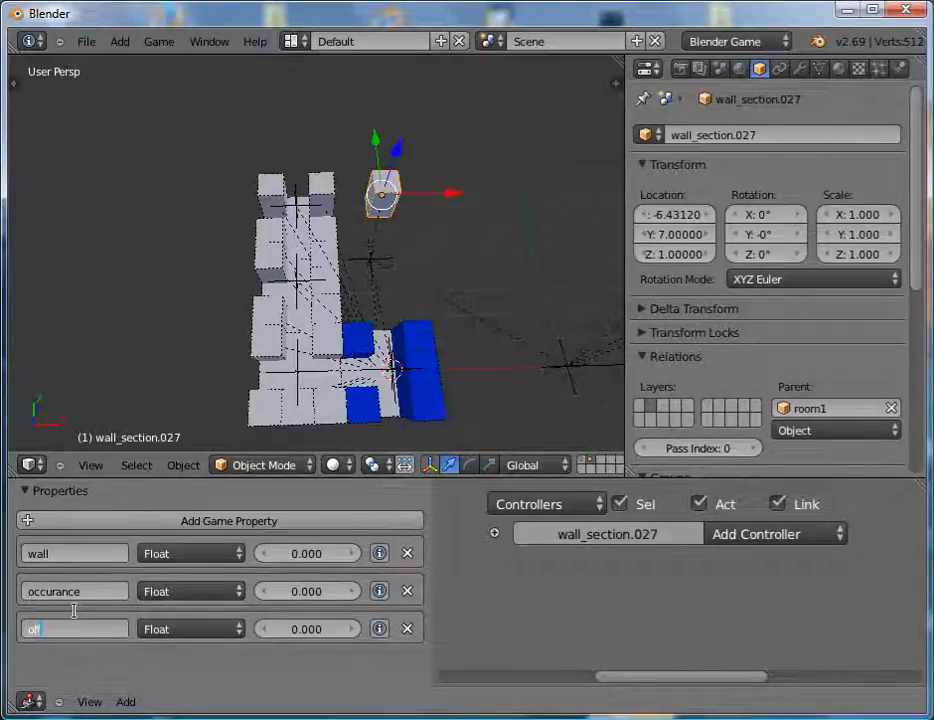
text(set)
key(Return)
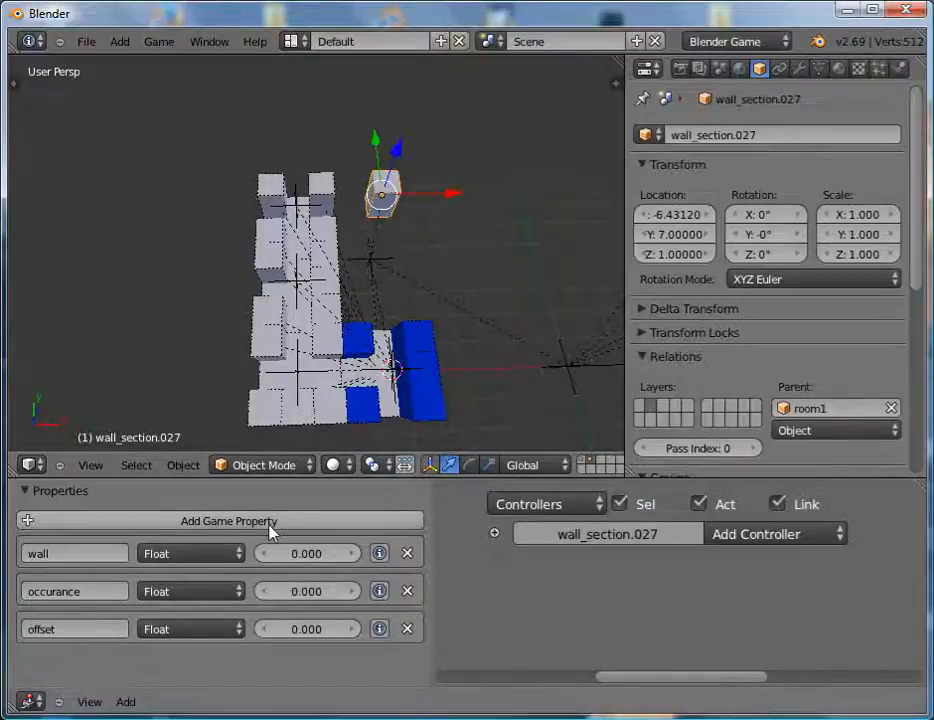
Set the wall section's offset property to 0.5 and make its occurance property an Integer with value 1.
click(314, 633)
text(0.5)
key(Return)
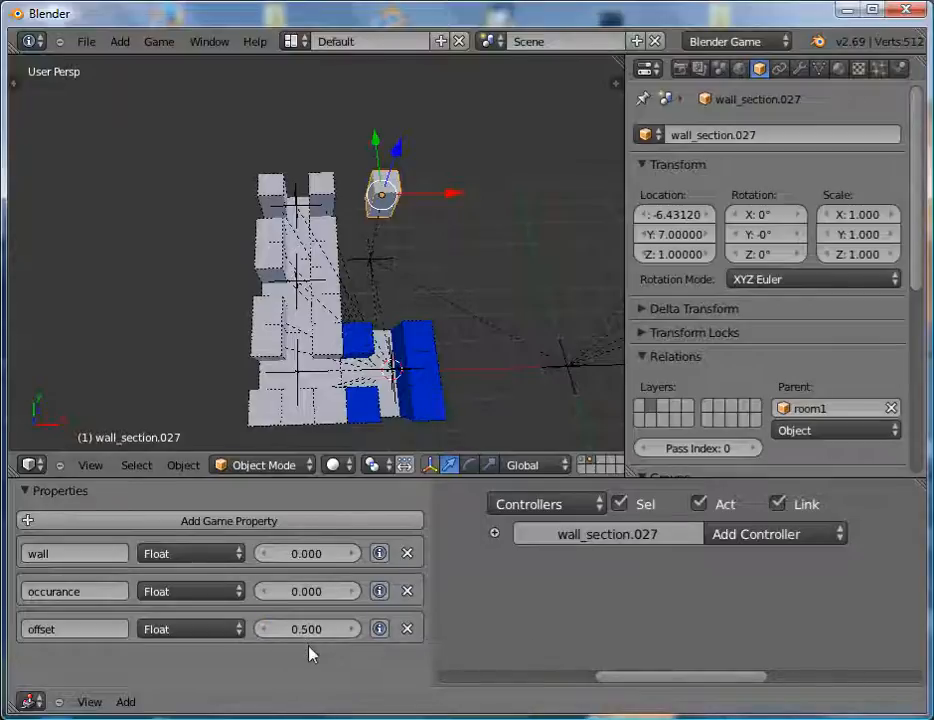
click(215, 591)
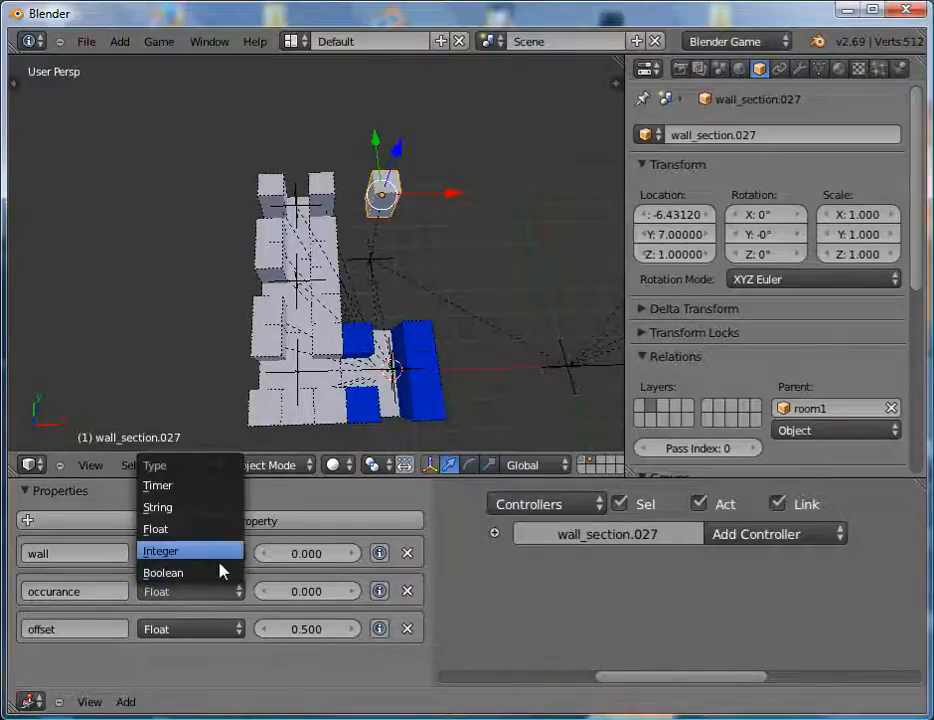
click(217, 553)
click(350, 596)
Give the wall section its own copy of the material with an orange diffuse colour.
middle_drag(438, 306, 411, 254)
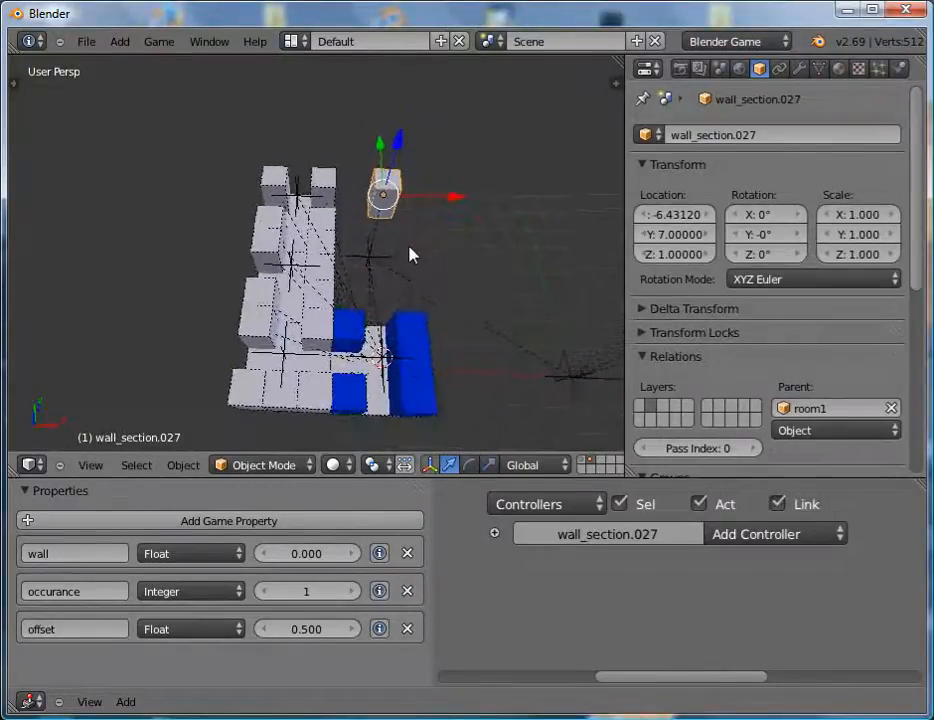
click(838, 68)
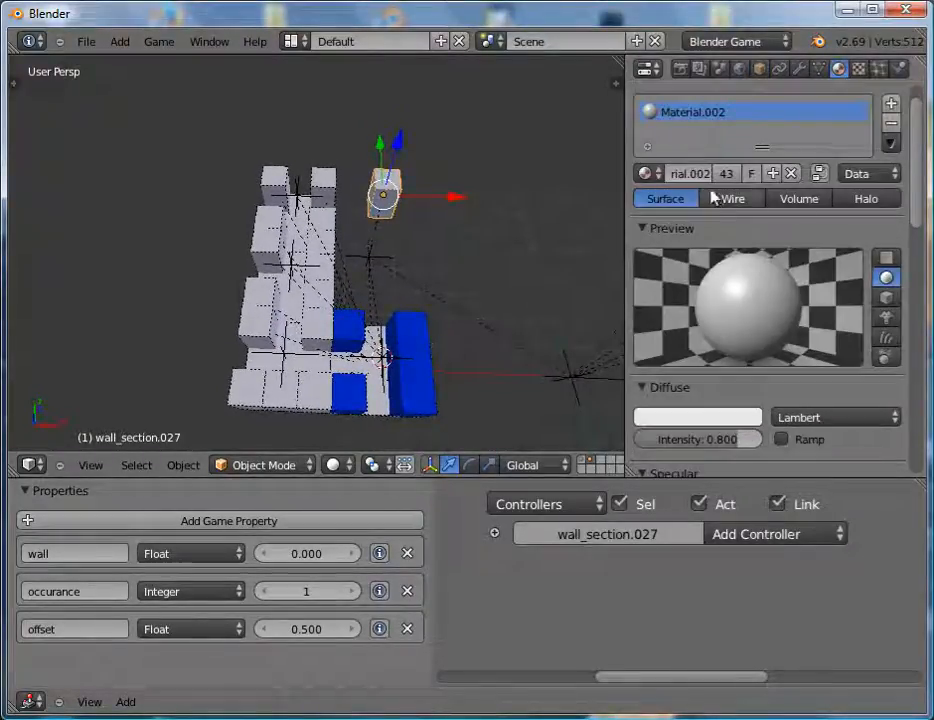
click(772, 173)
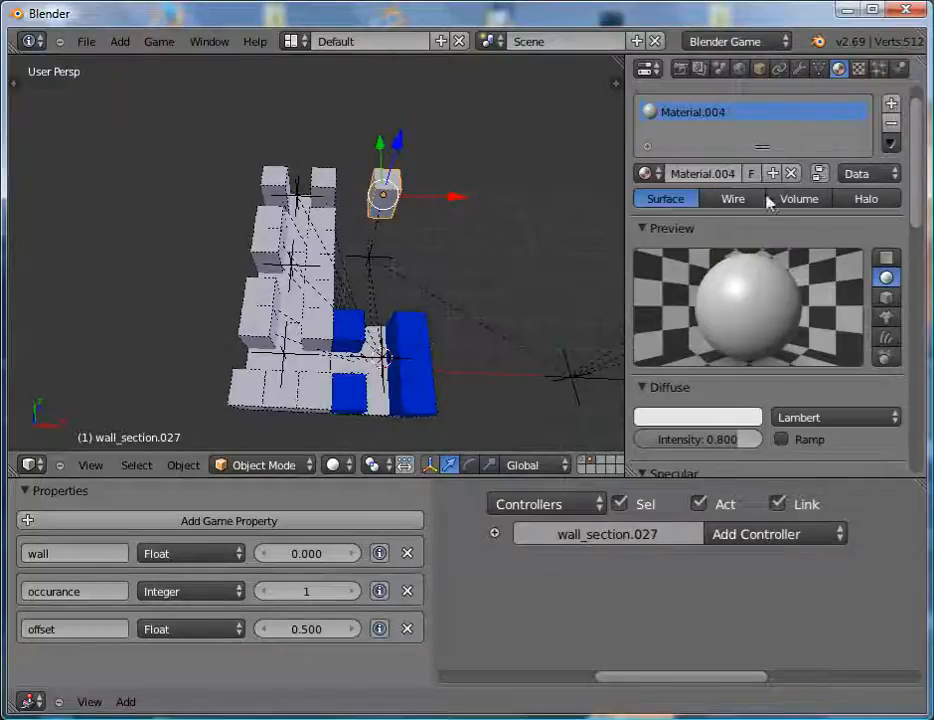
click(697, 417)
click(656, 262)
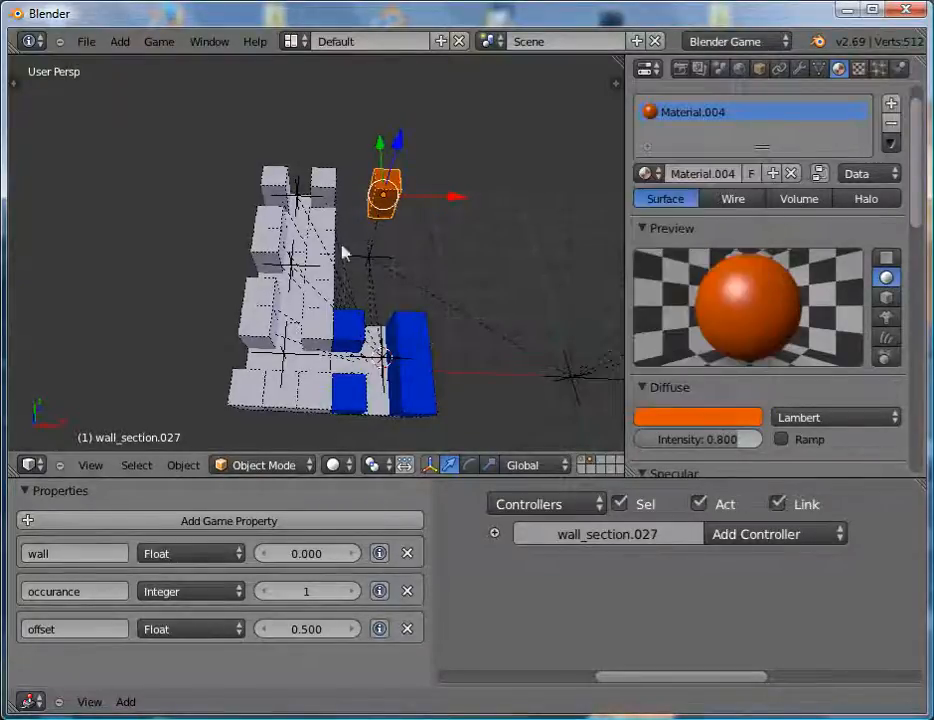
Duplicate the orange wall section, offset it along the X axis, and rename the copy's wall property to gate.
key(shift+d)
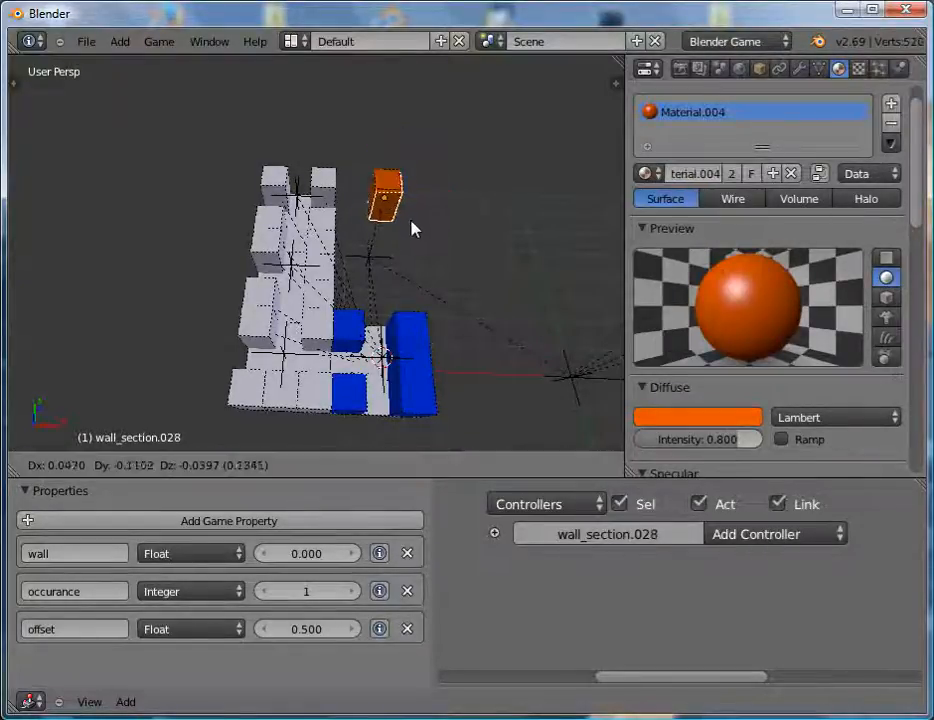
key(x)
click(450, 225)
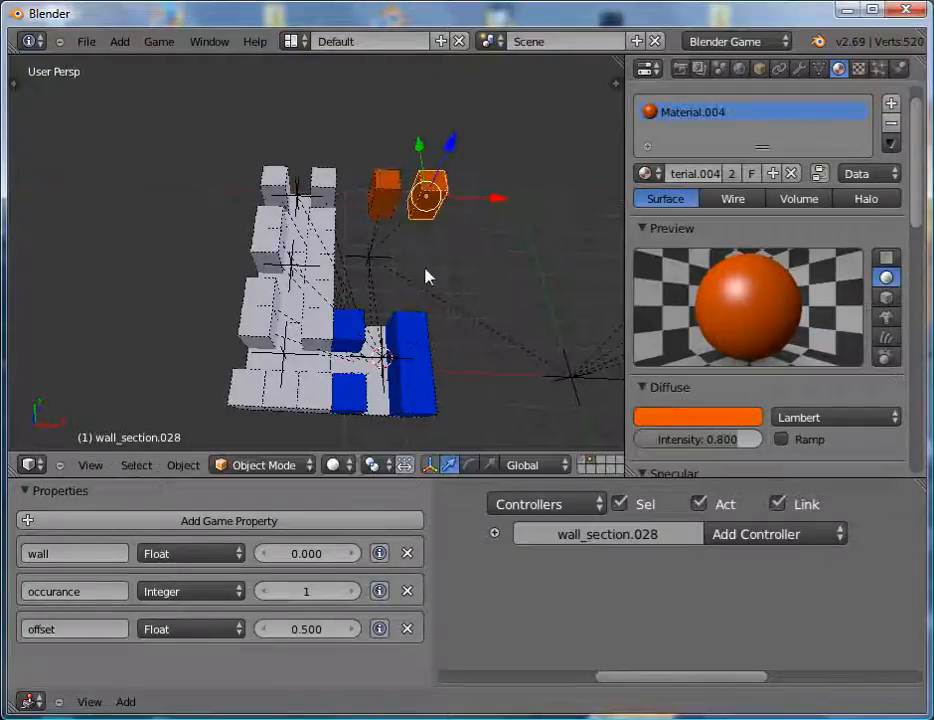
click(78, 555)
text(gate)
key(Return)
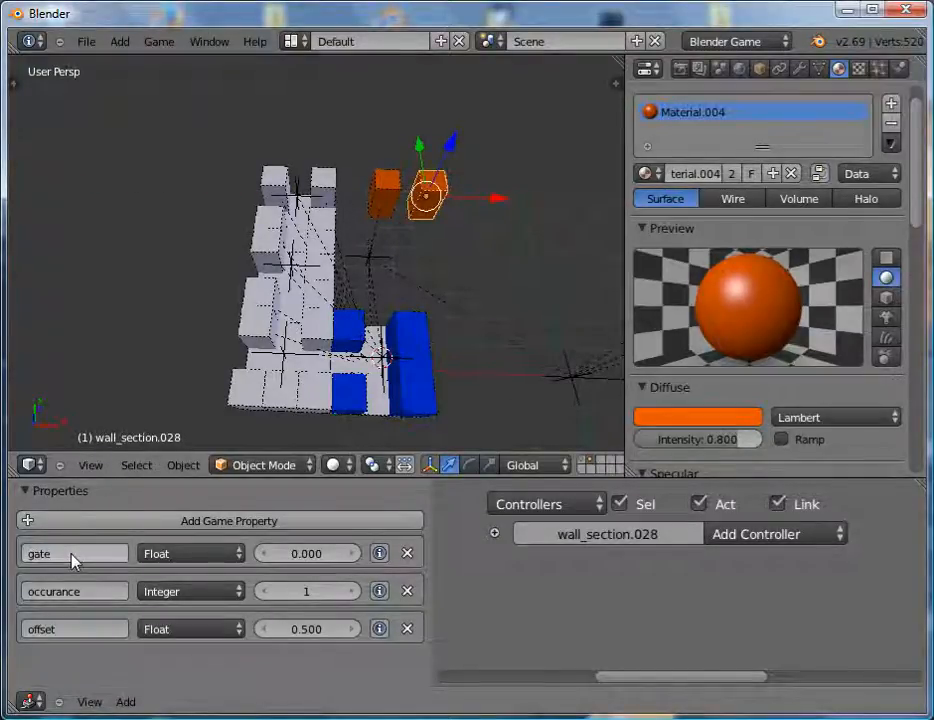
right_click(368, 257)
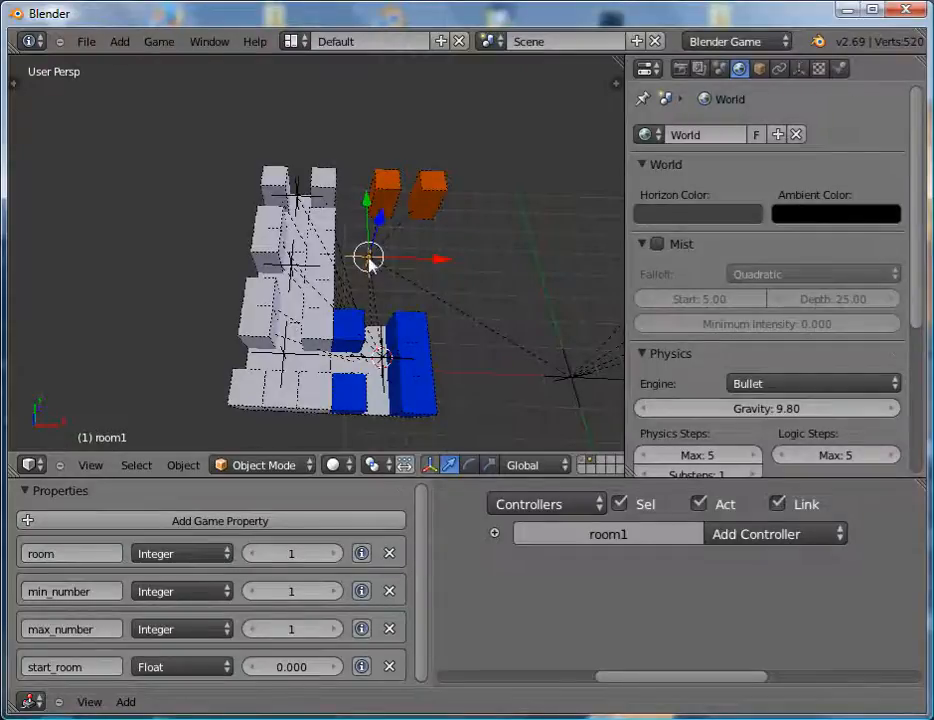
key(g)
key(Escape)
right_click(420, 200)
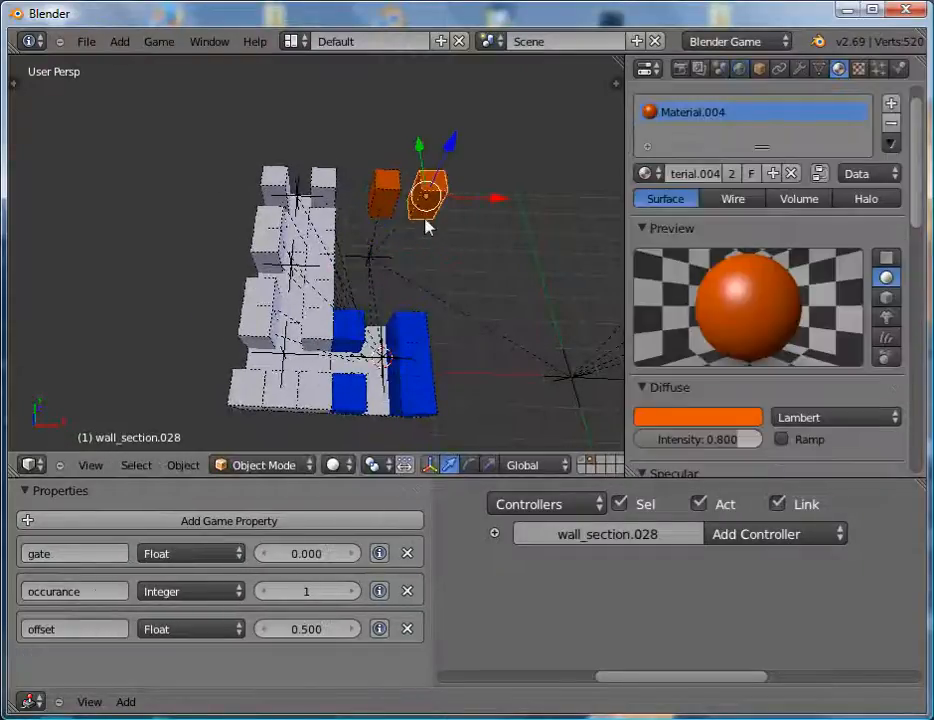
Try green as the diffuse colour of the gate section's shared material and return it to orange.
click(692, 417)
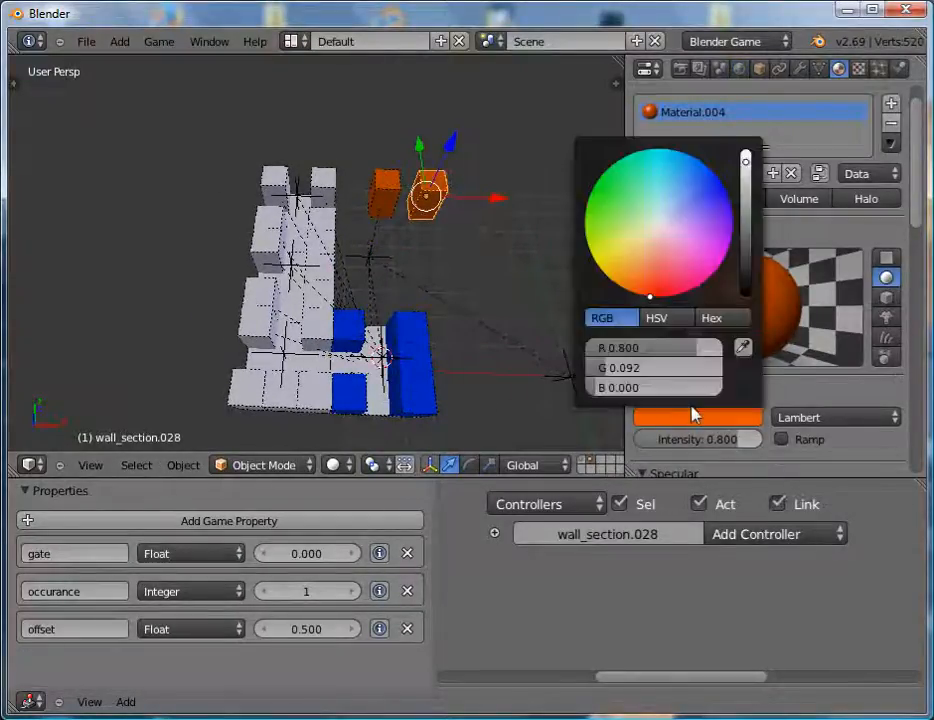
click(601, 202)
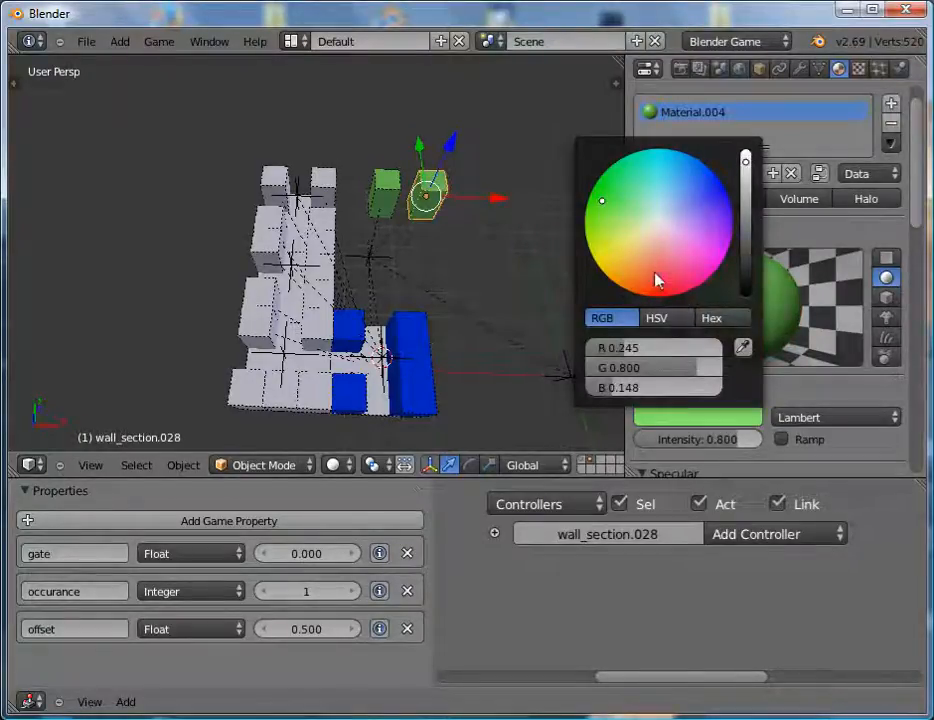
click(652, 289)
Make the gate section's material a separate copy and set its diffuse colour to green.
click(773, 177)
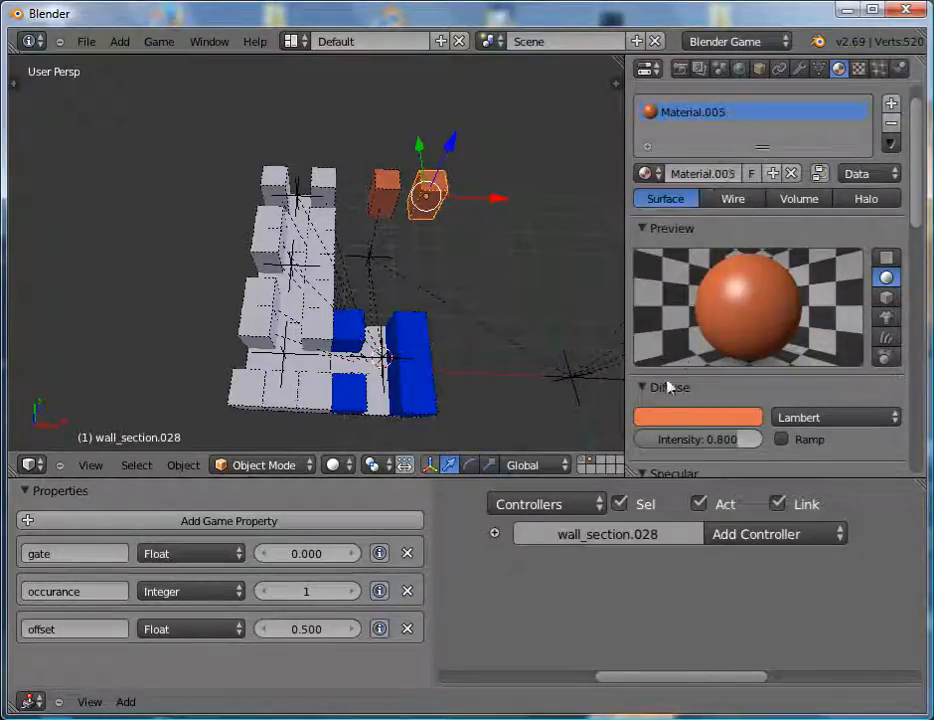
click(673, 419)
click(580, 202)
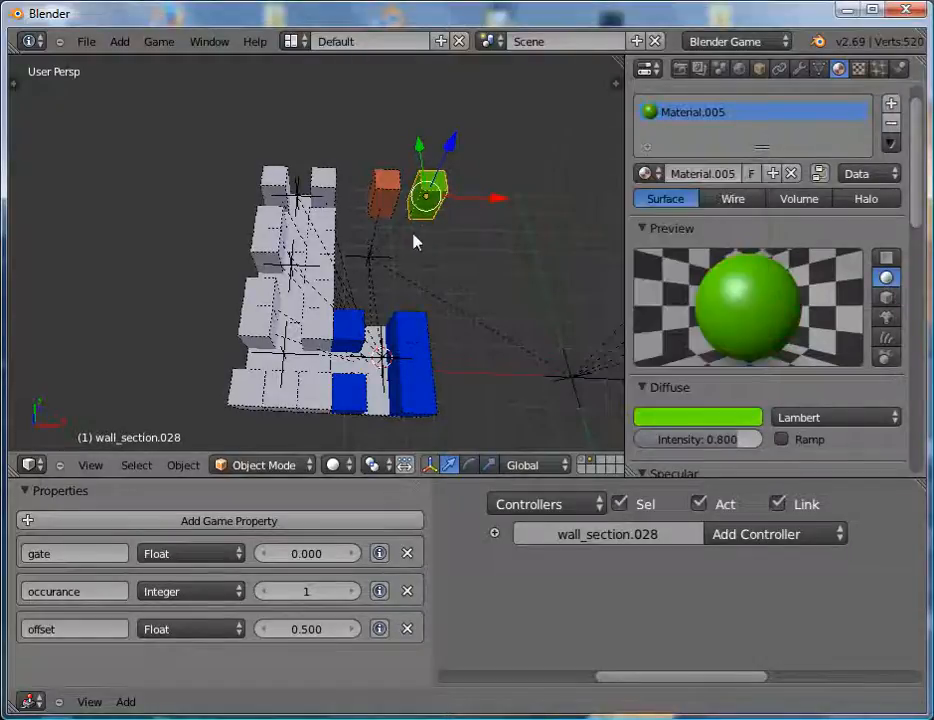
Set the green gate section's physics type to No Collision.
middle_drag(413, 231, 442, 277)
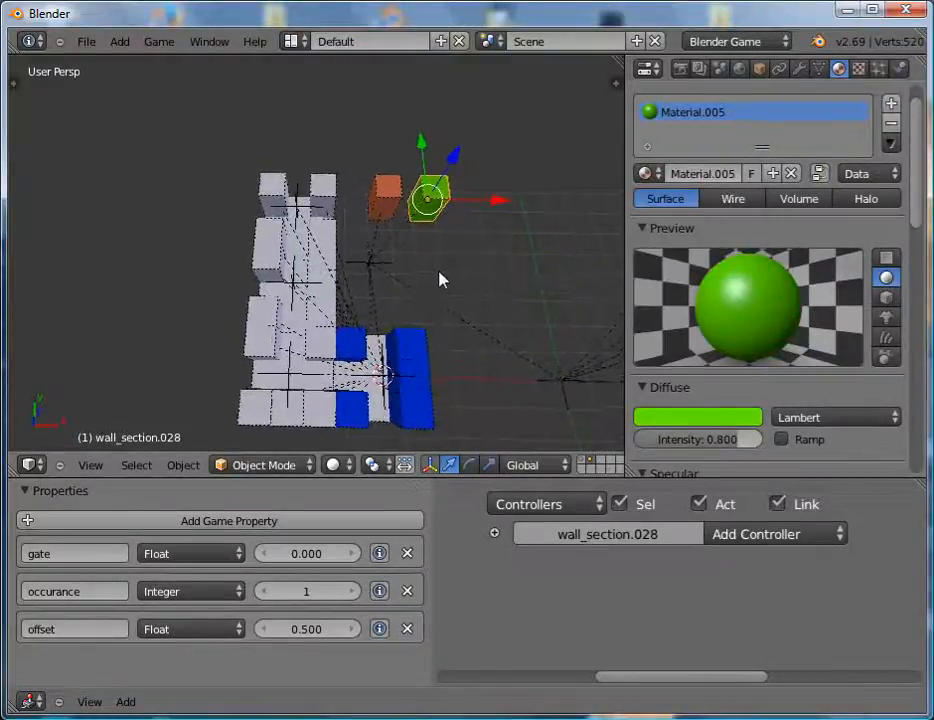
click(897, 68)
click(830, 150)
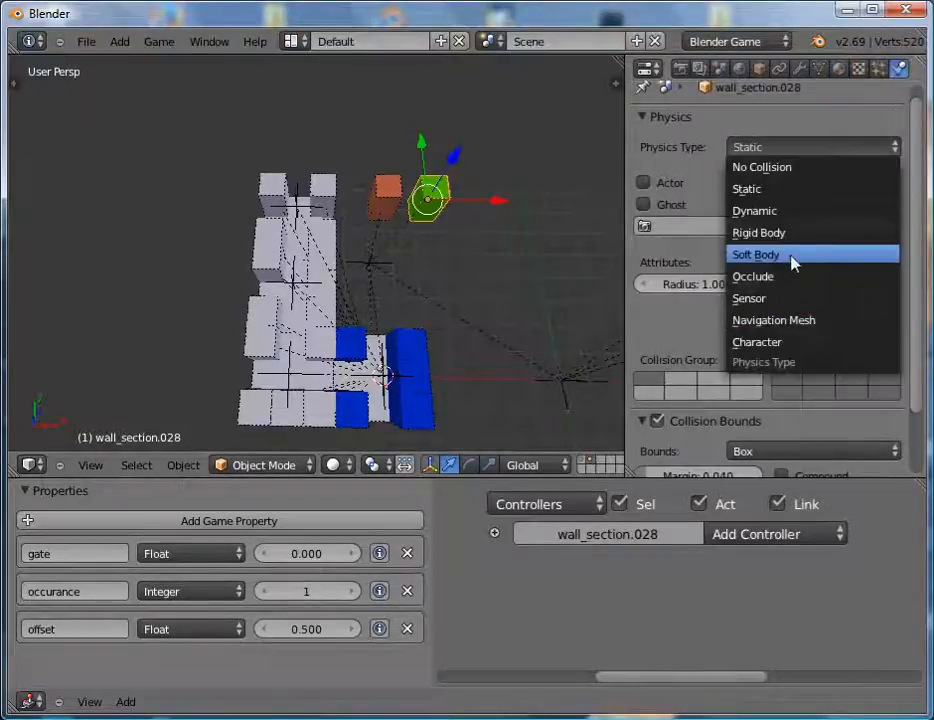
click(808, 171)
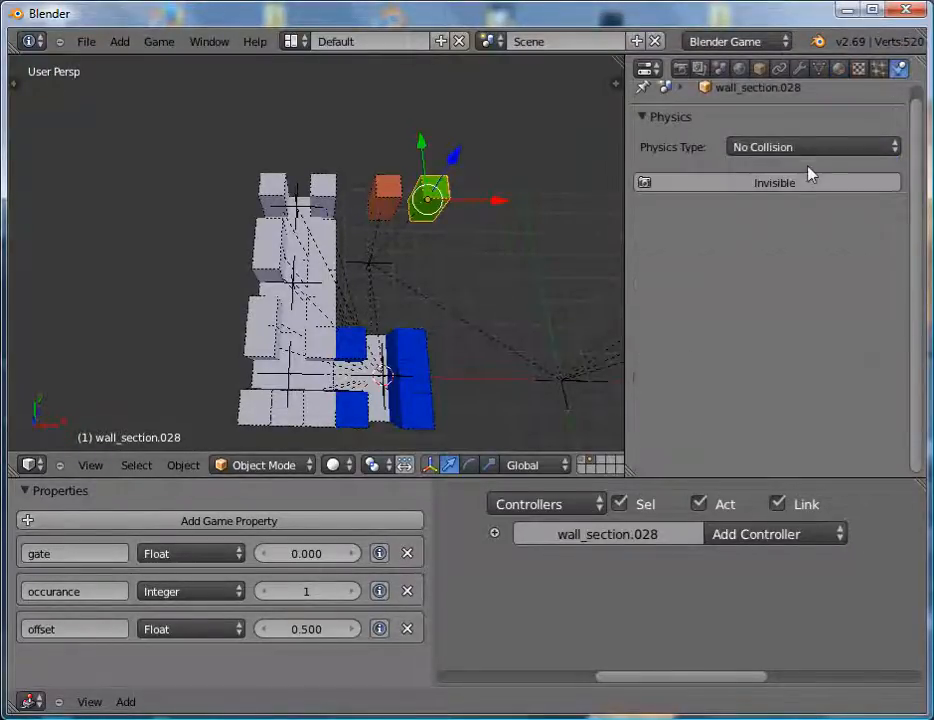
right_click(387, 200)
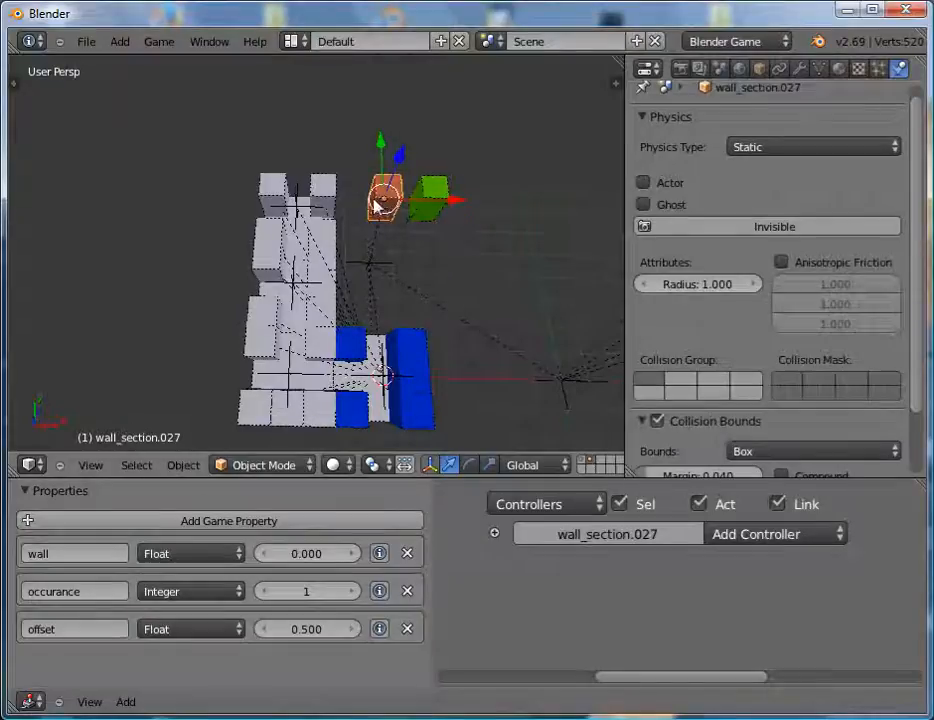
right_click(427, 197)
middle_drag(427, 197, 365, 311)
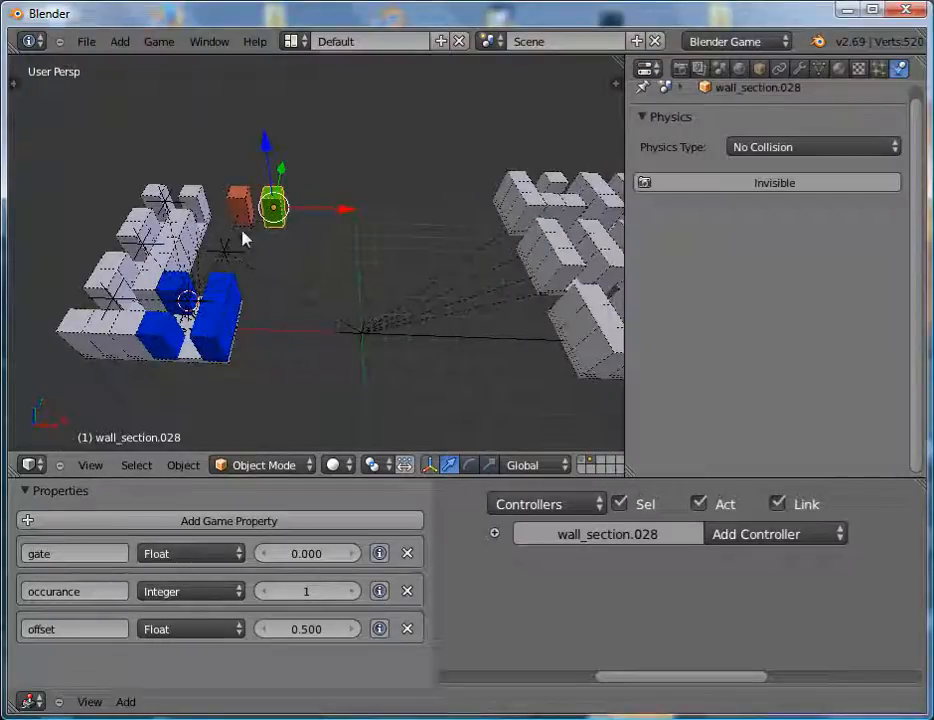
middle_drag(244, 236, 340, 298)
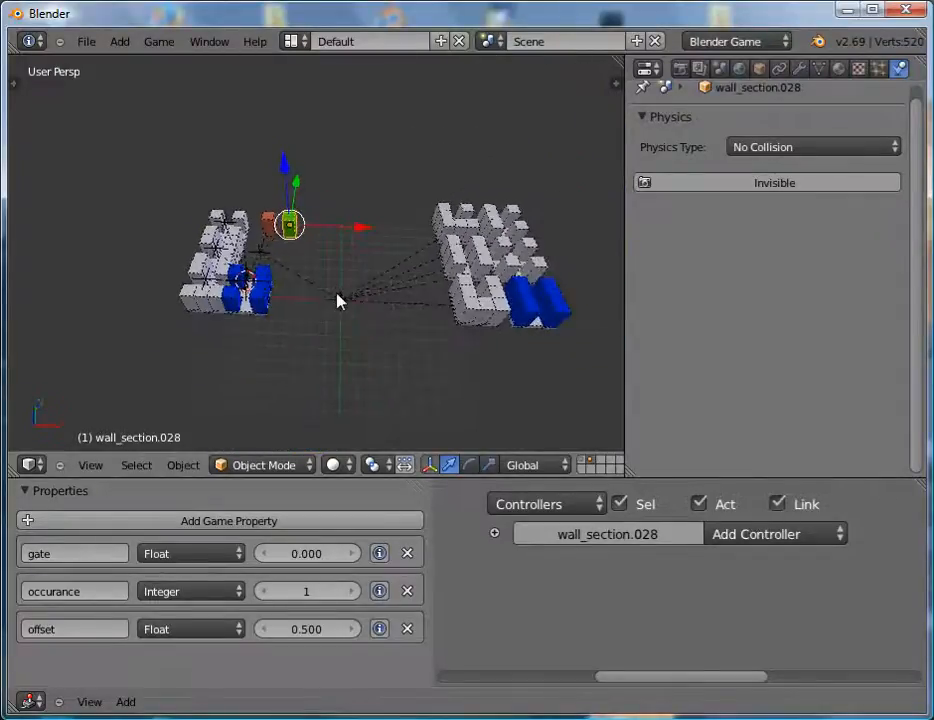
right_click(340, 302)
key(g)
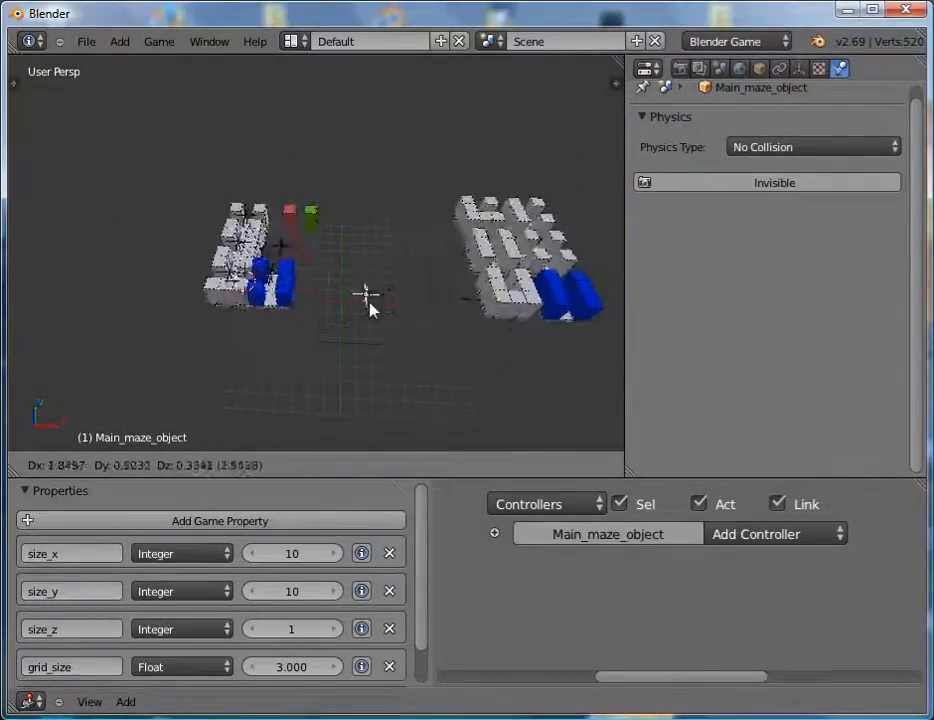
right_click(304, 333)
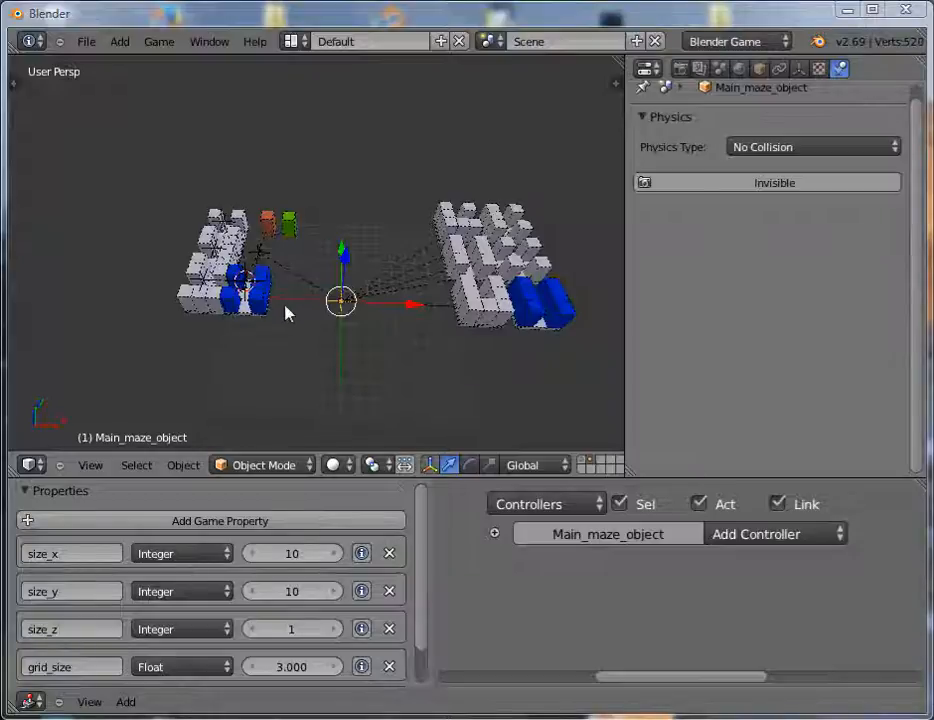
click(315, 310)
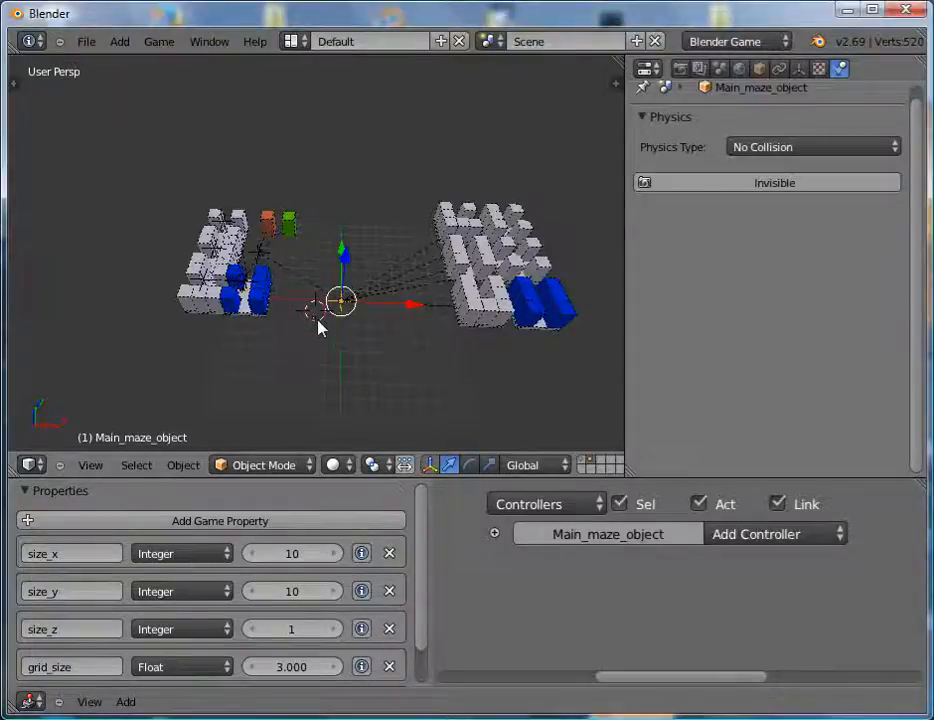
key(Escape)
On the first layer, snap the 3D cursor to the default cube's centre and delete the cube.
right_click(346, 313)
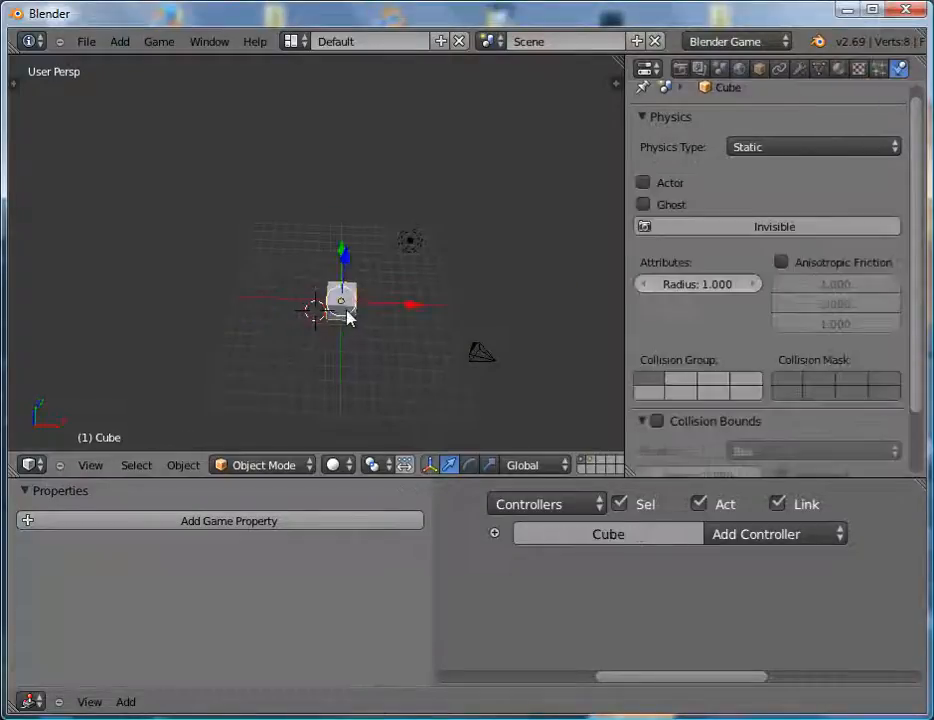
key(shift+s)
click(349, 316)
key(x)
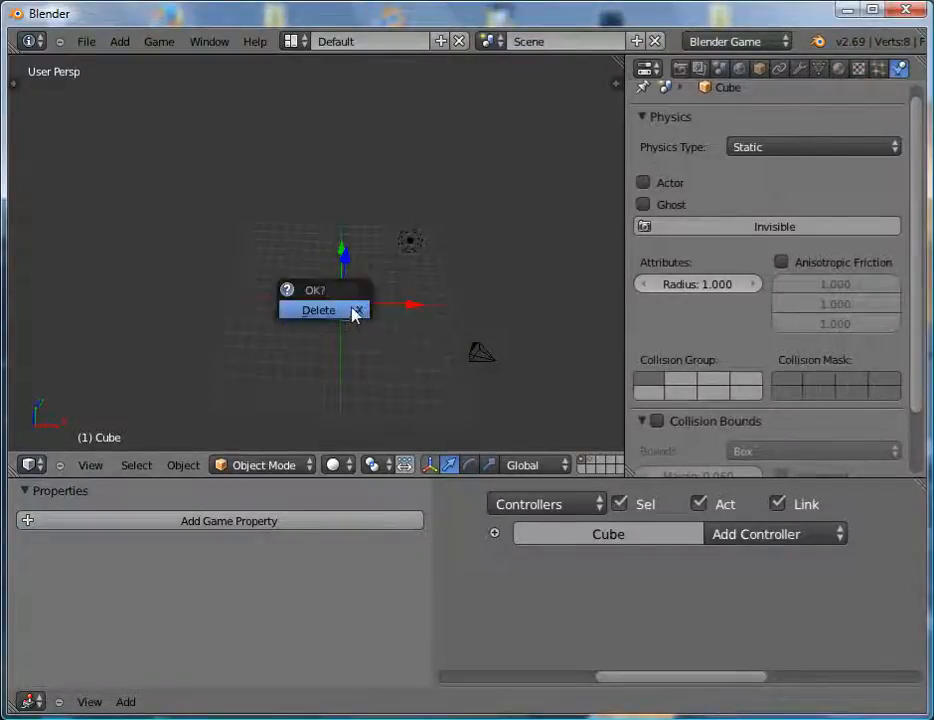
click(354, 313)
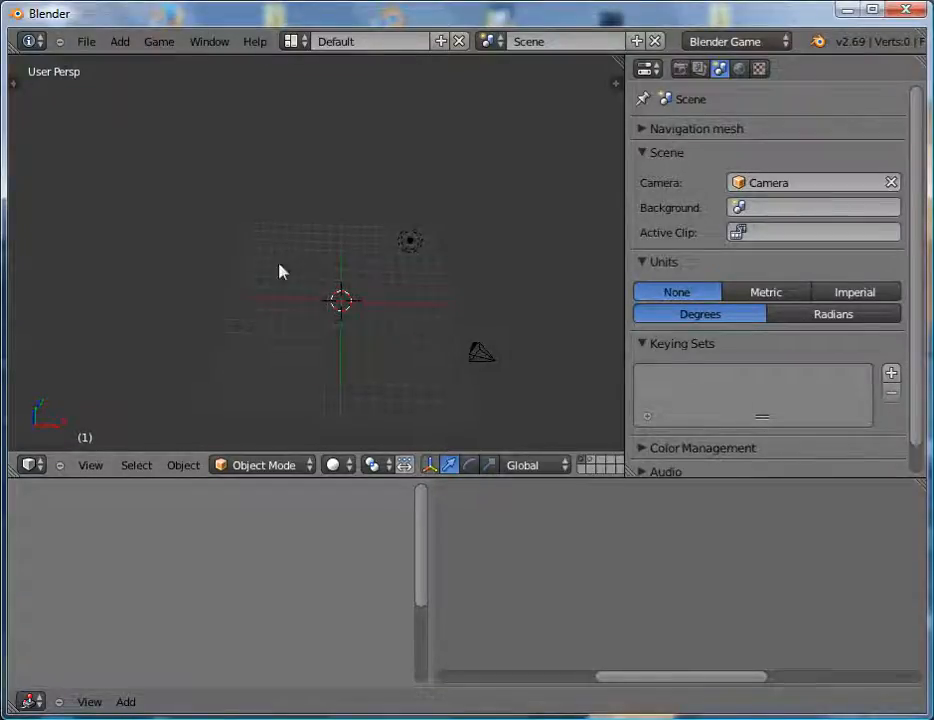
Add an empty at the 3D cursor on the first layer.
key(shift+a)
mouse_move(382, 269)
click(455, 267)
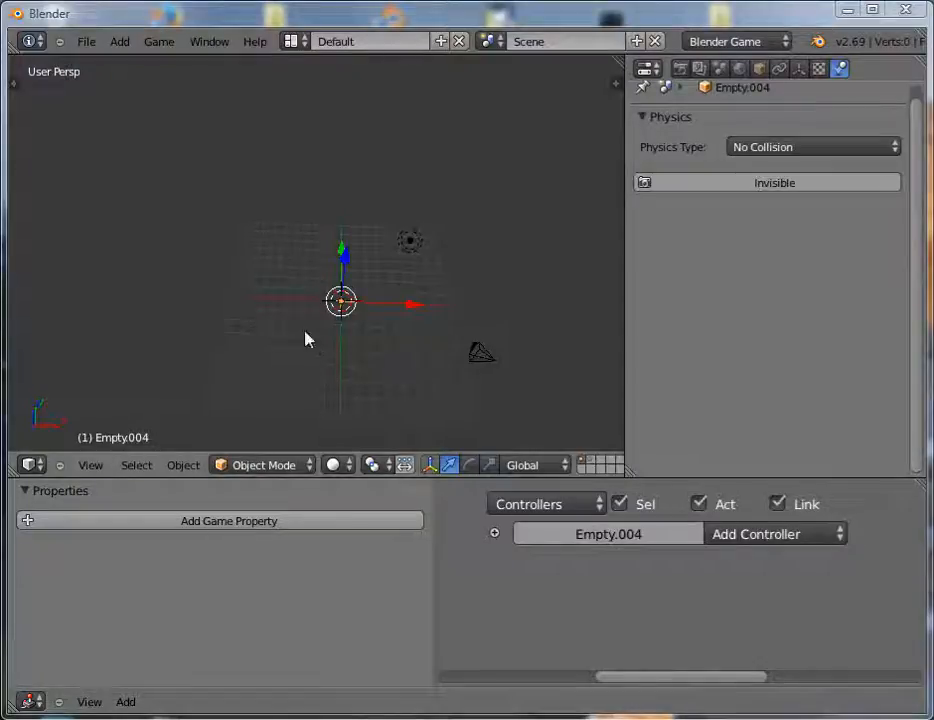
Add two Python controllers to the new empty, with the first one set to Module mode.
click(782, 535)
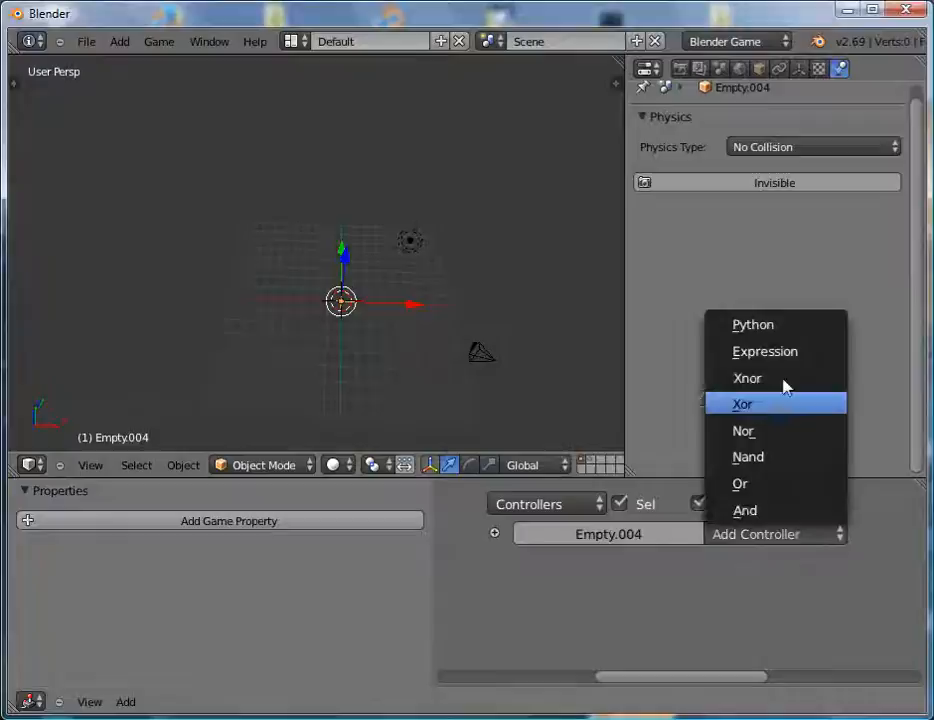
click(792, 327)
click(592, 630)
click(597, 578)
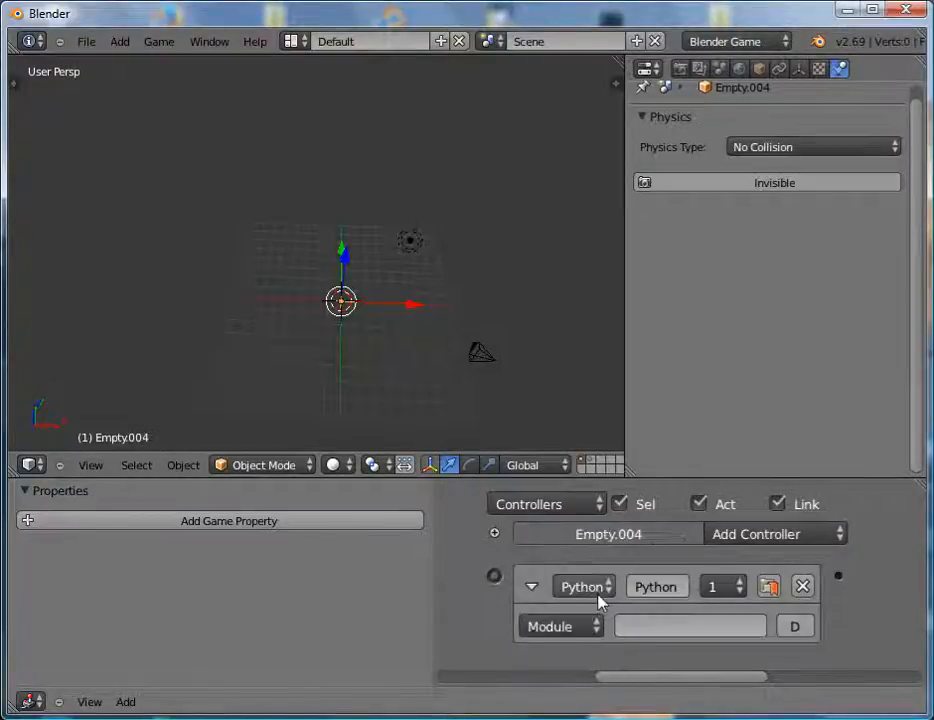
click(800, 537)
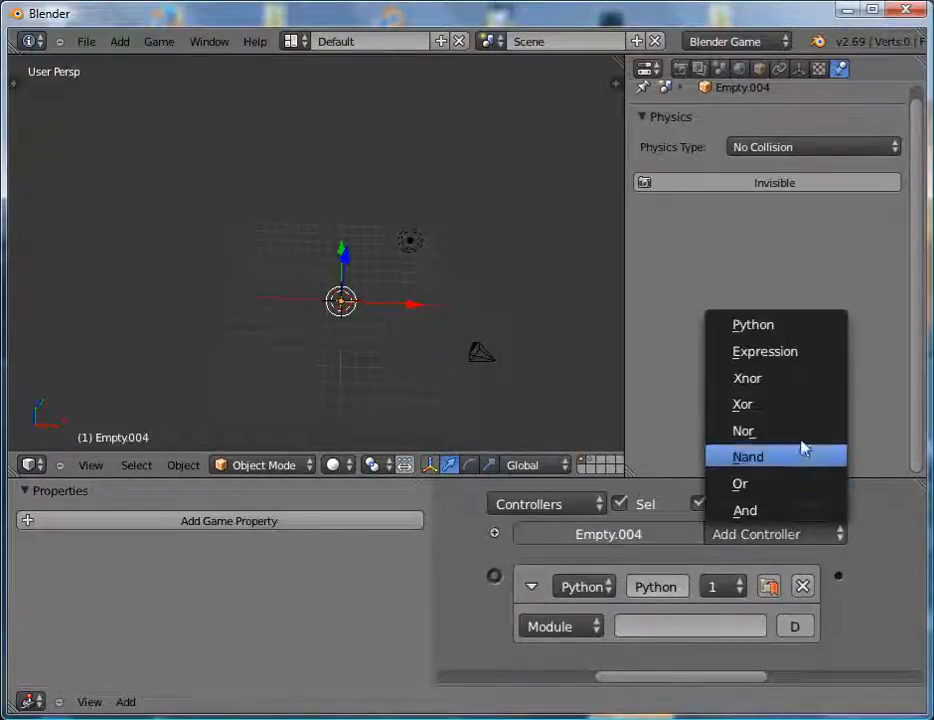
click(797, 326)
Replace the properties editor with the Text Editor showing genutils.py and maximize it to fill the window.
scroll(923, 437, up, 1)
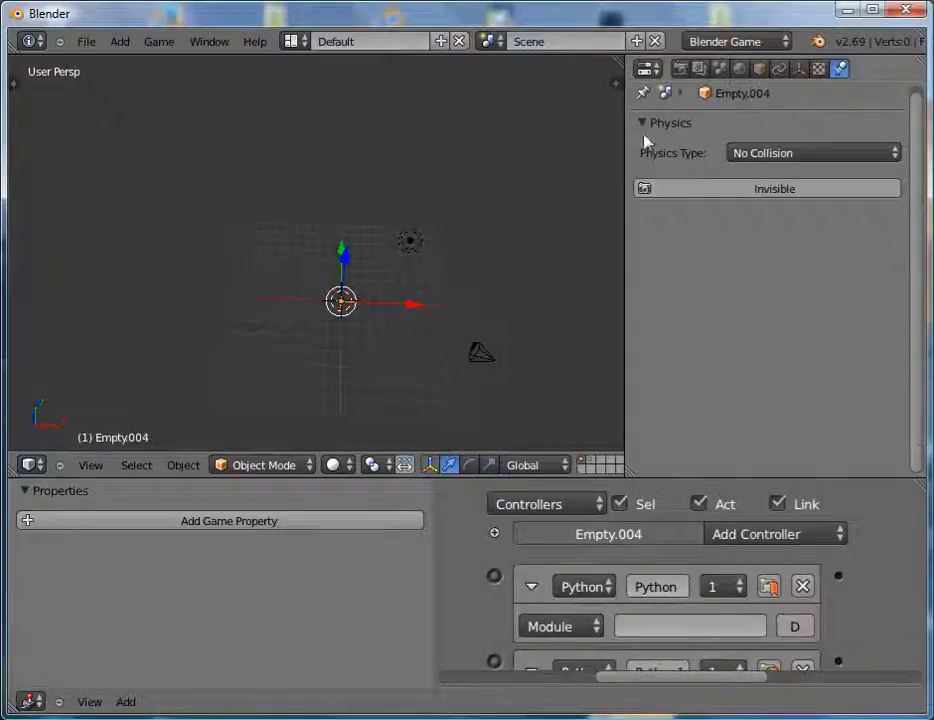
click(648, 68)
click(697, 279)
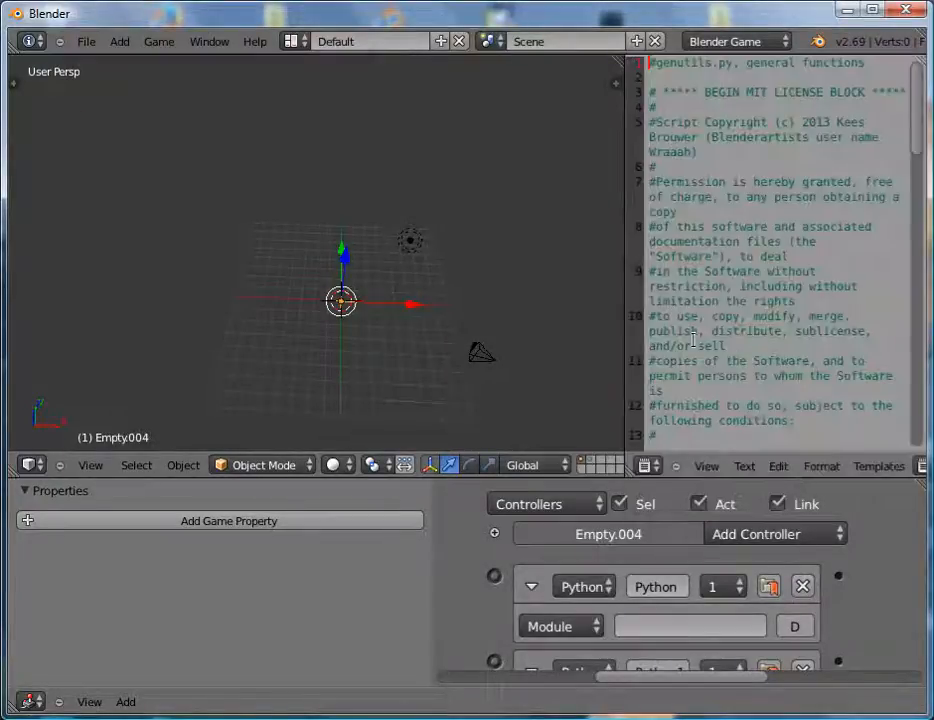
scroll(652, 292, down, 2)
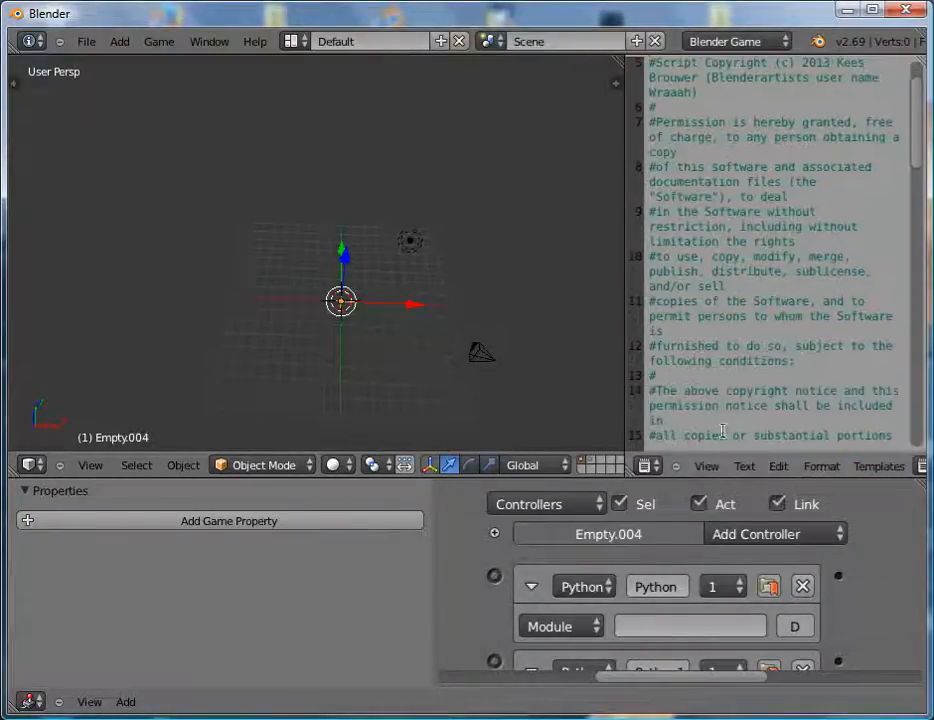
key(ctrl+Up)
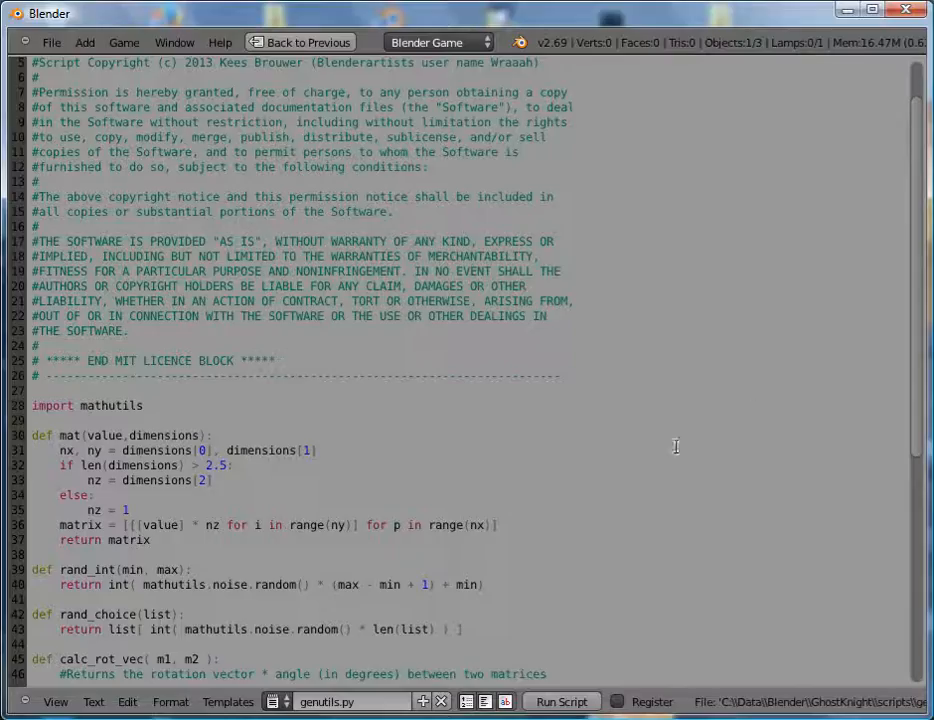
Show maze_generator.py in the Text Editor, examine the functions near its end, and return to the split layout.
click(272, 702)
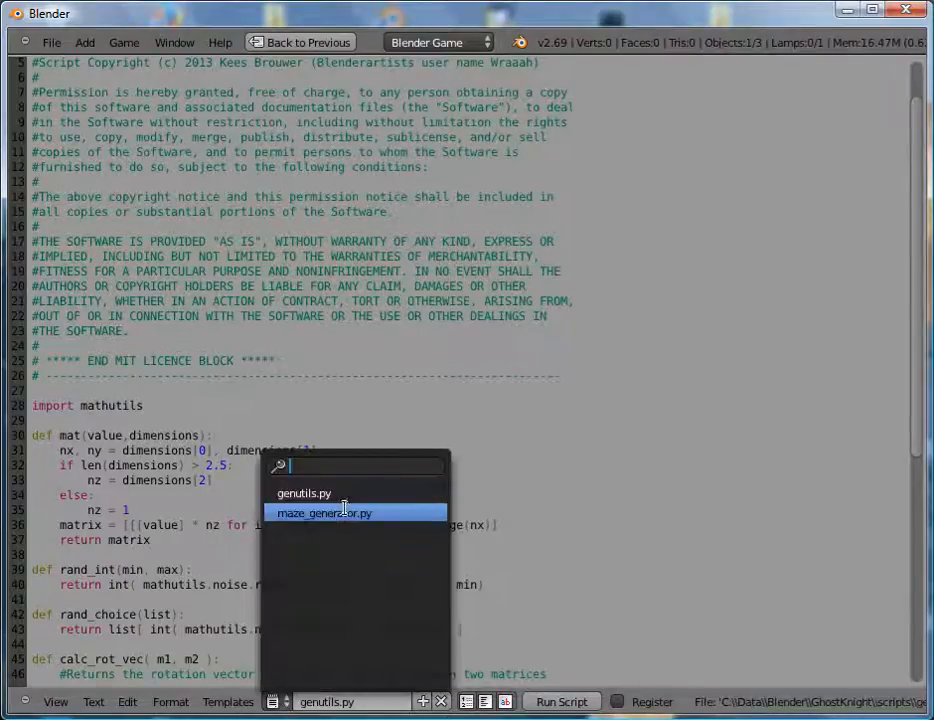
click(344, 512)
drag(916, 76, 918, 636)
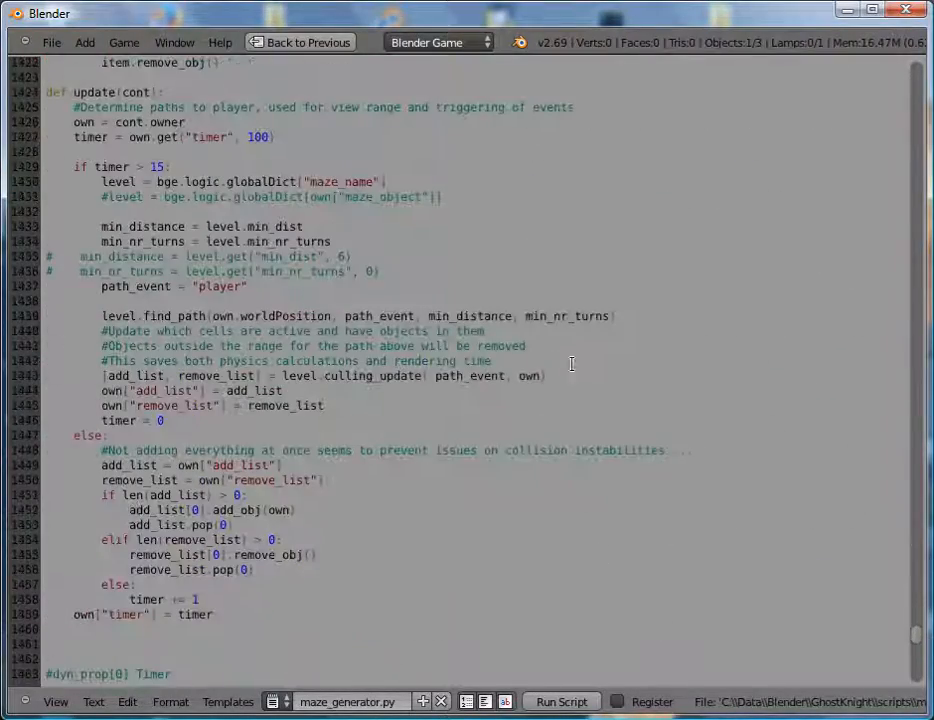
key(ctrl+Up)
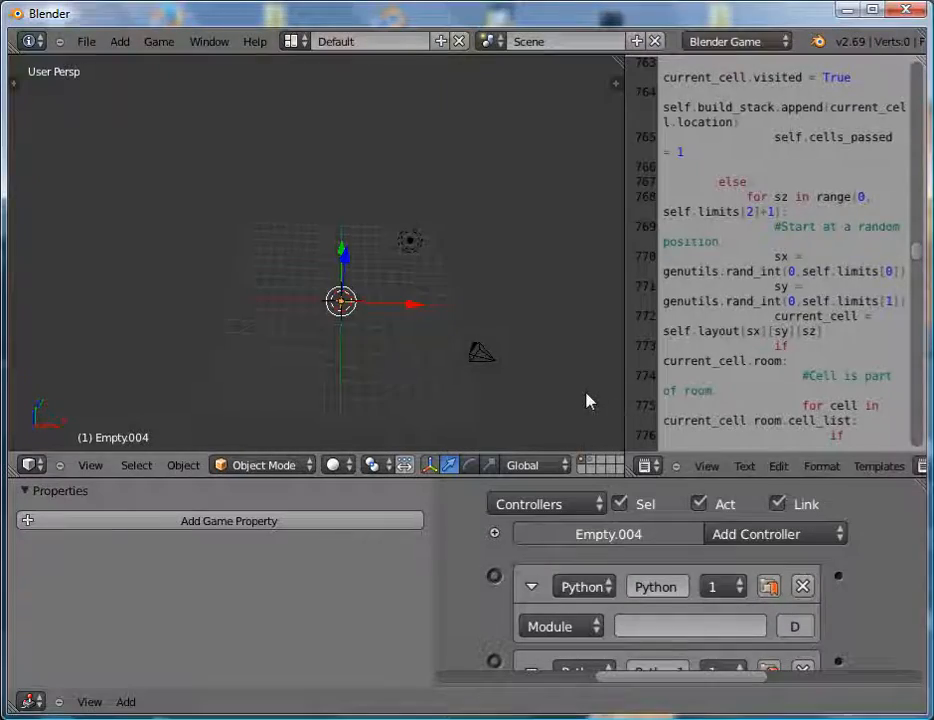
Switch the empty's second Python controller to Module mode.
middle_drag(851, 605, 854, 498)
click(573, 628)
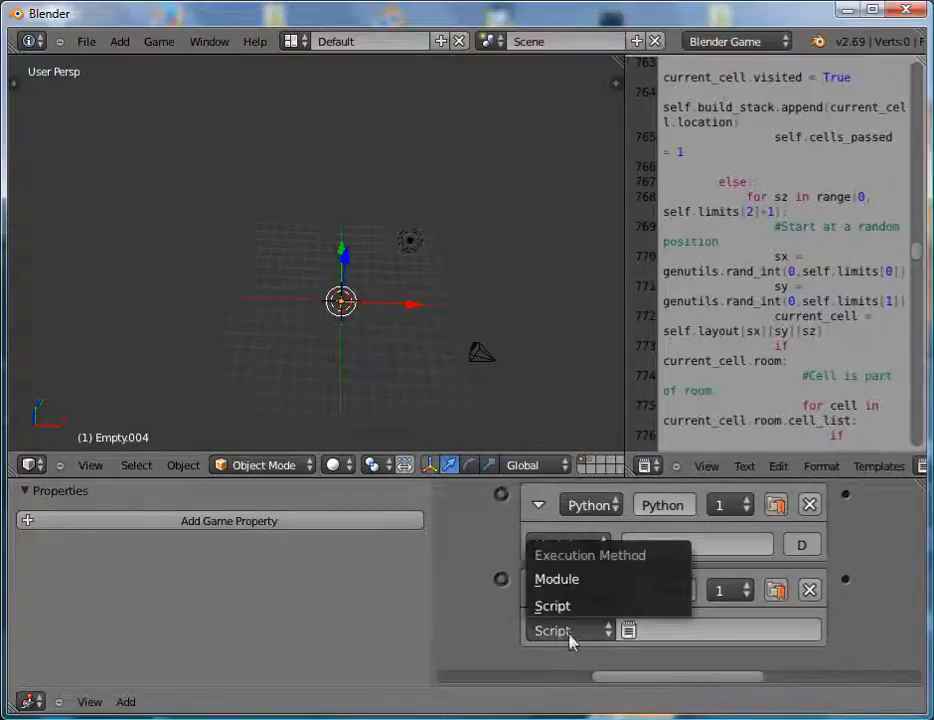
click(590, 586)
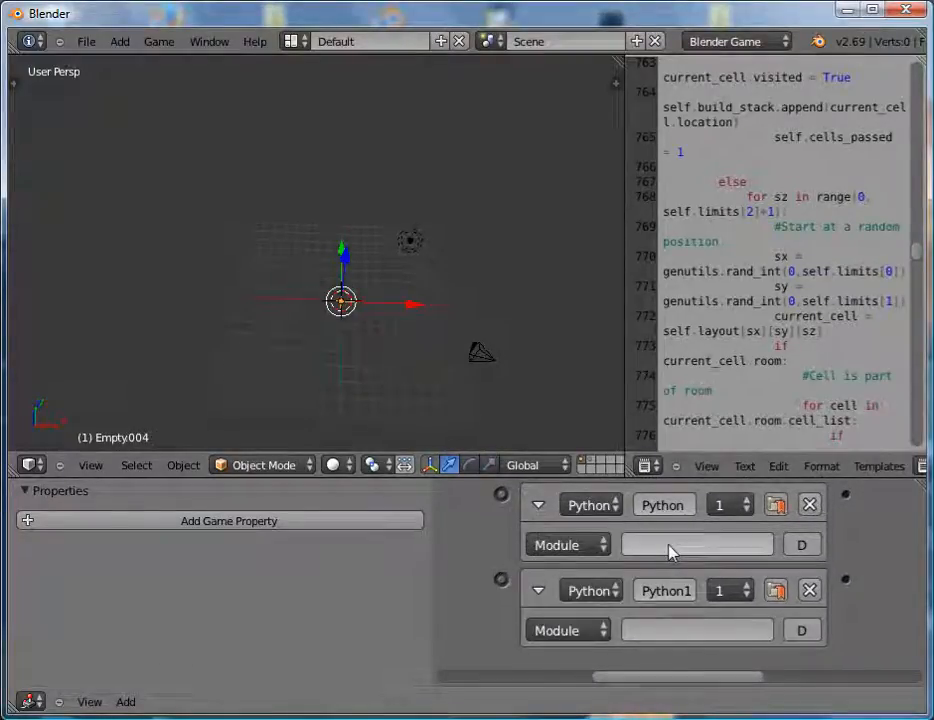
Set the first Python controller's module to maze_generator.create_maze.
click(670, 548)
text(maz)
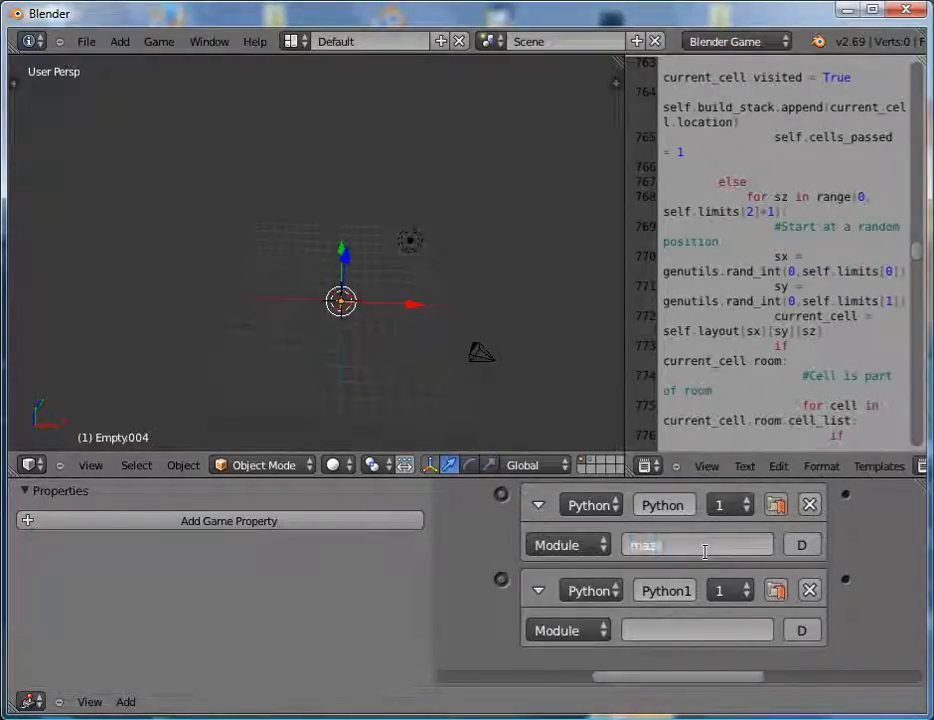
text(e_generator)
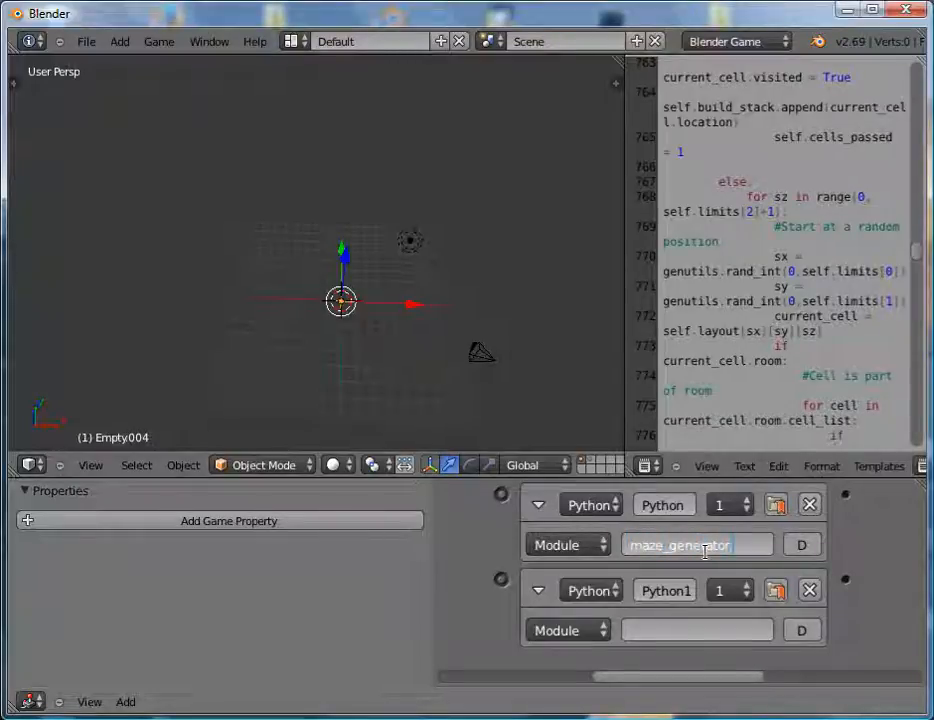
text(.create_ma)
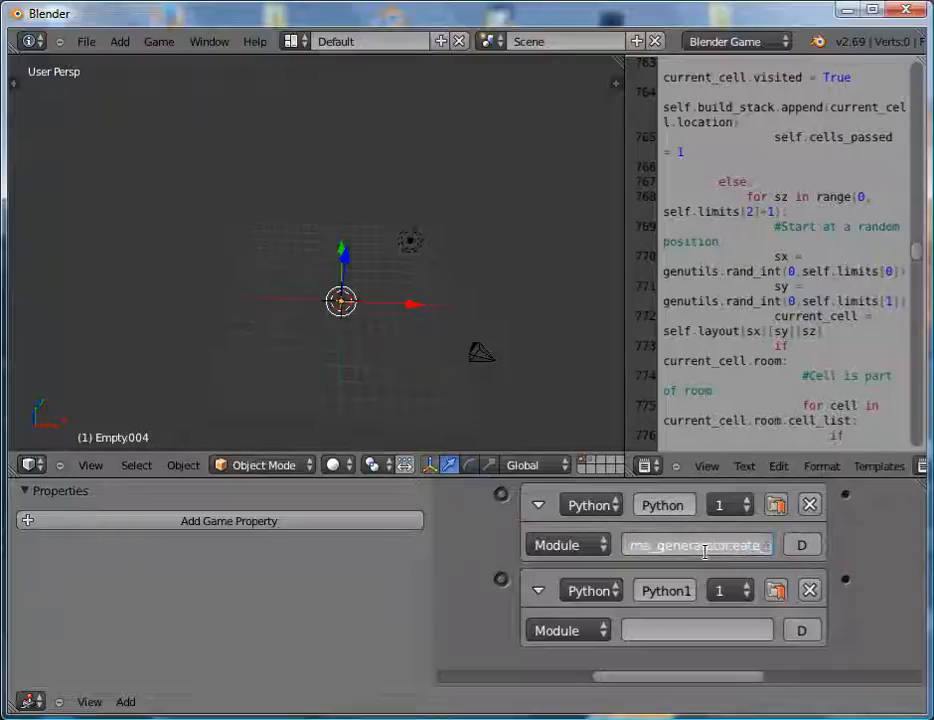
text(ze)
key(Return)
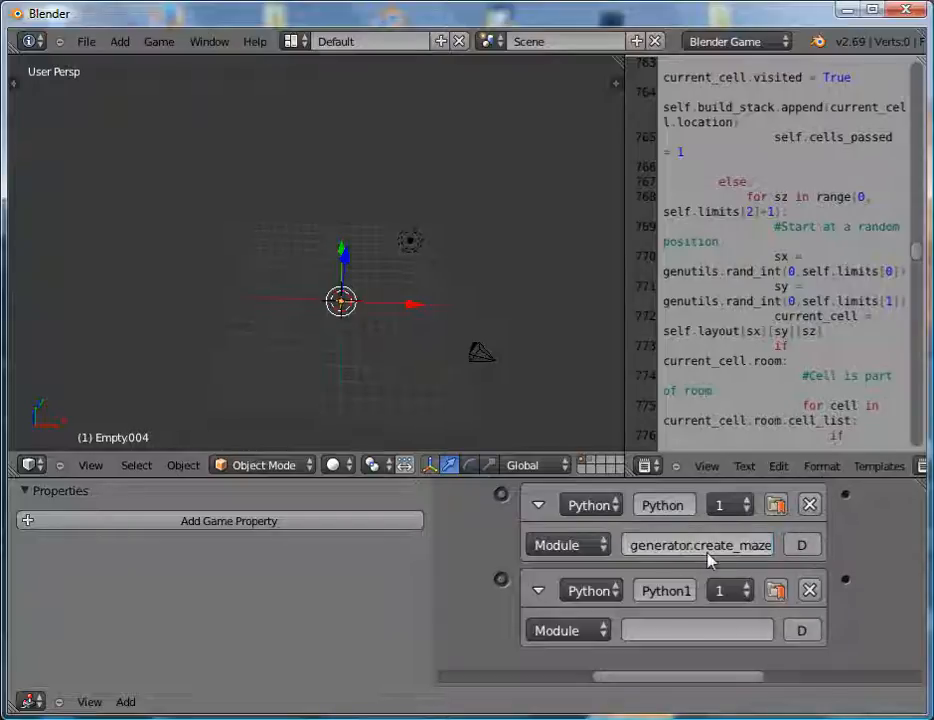
Set the second Python controller's module to maze_generator.check_objects.
click(692, 629)
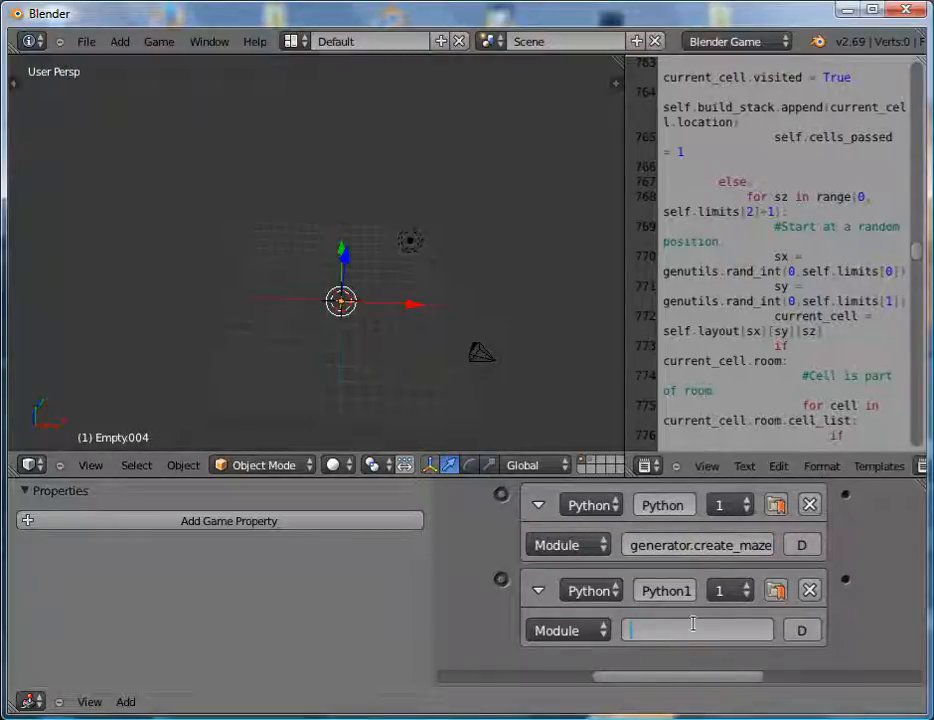
text(maze_generator.check)
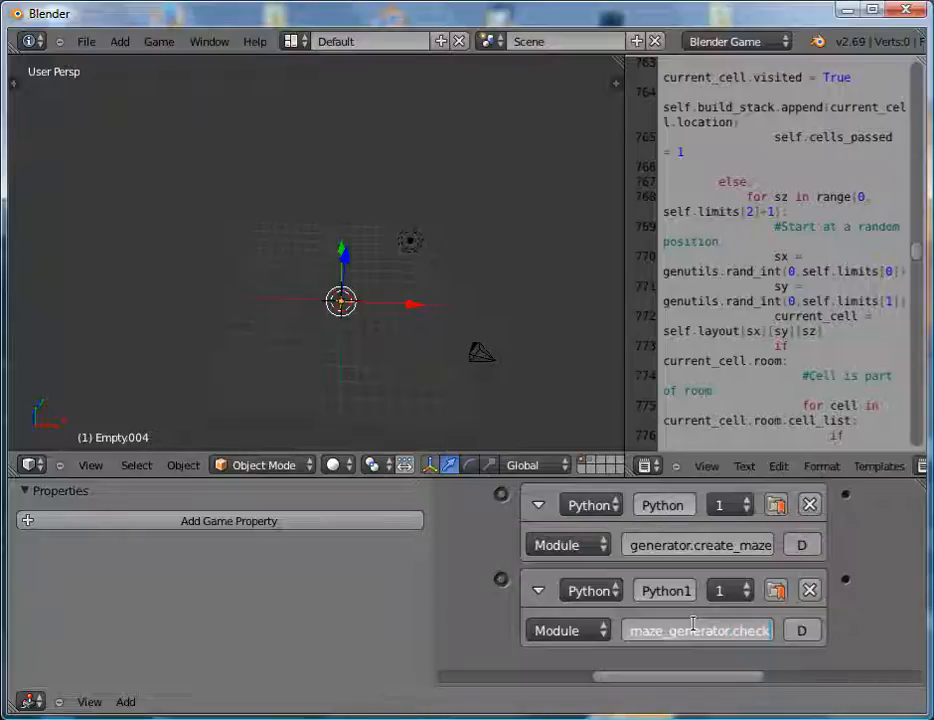
text(_objects)
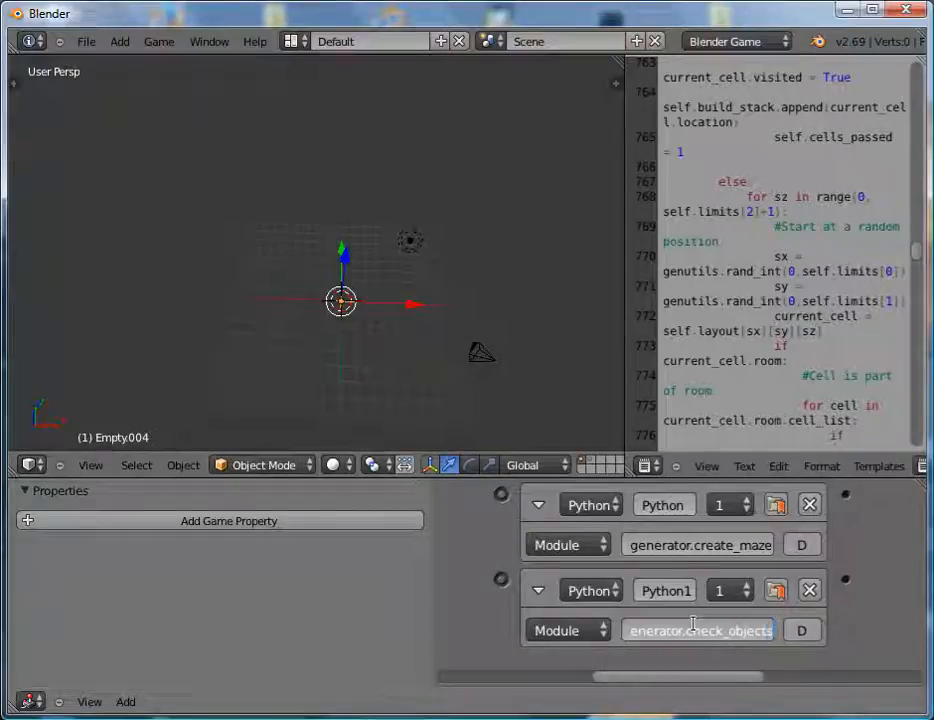
key(Return)
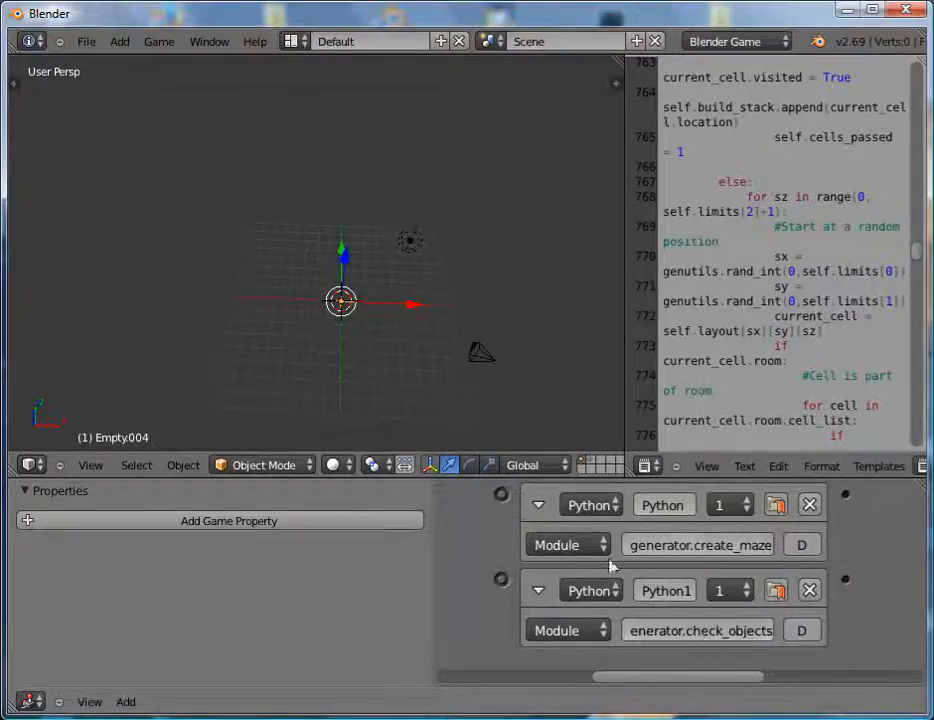
Add two Always sensors to the empty and link each one to its own Python controller.
middle_drag(475, 630, 661, 625)
middle_drag(505, 619, 659, 646)
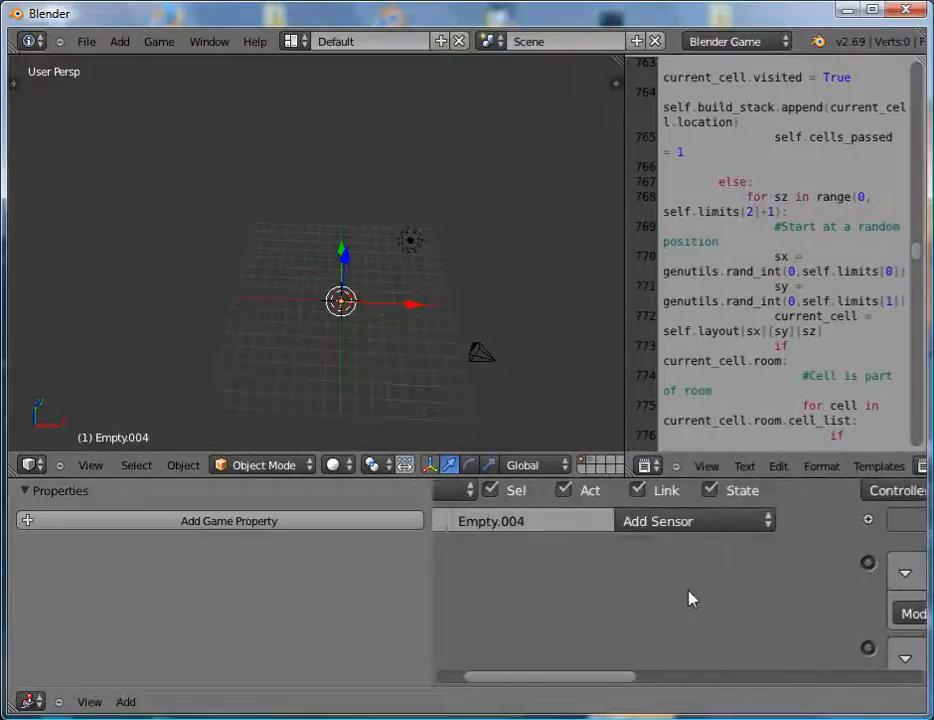
scroll(670, 585, down, 5)
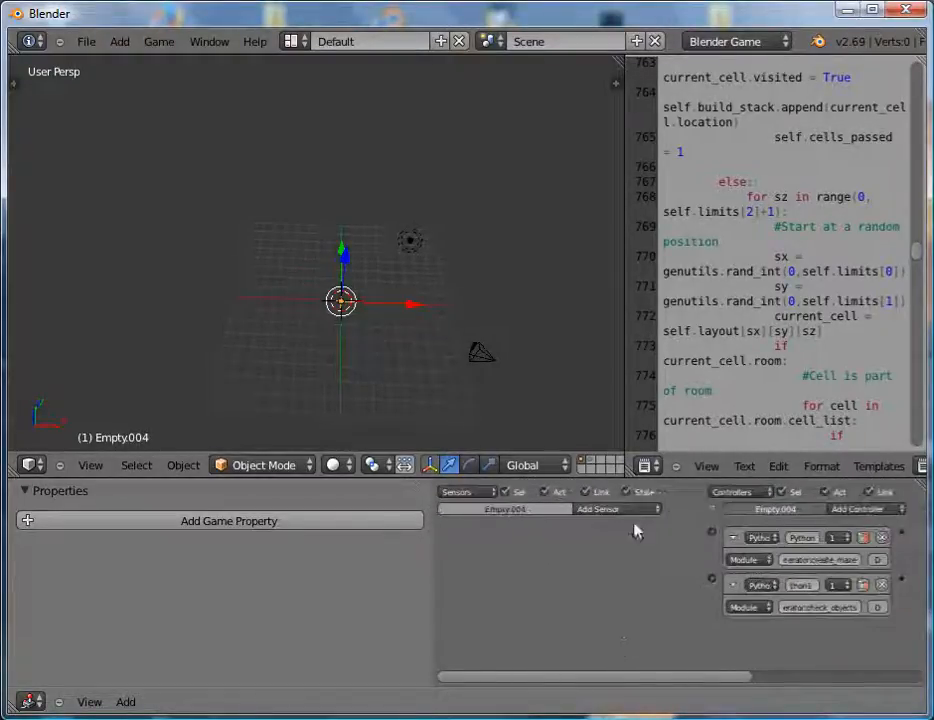
click(614, 512)
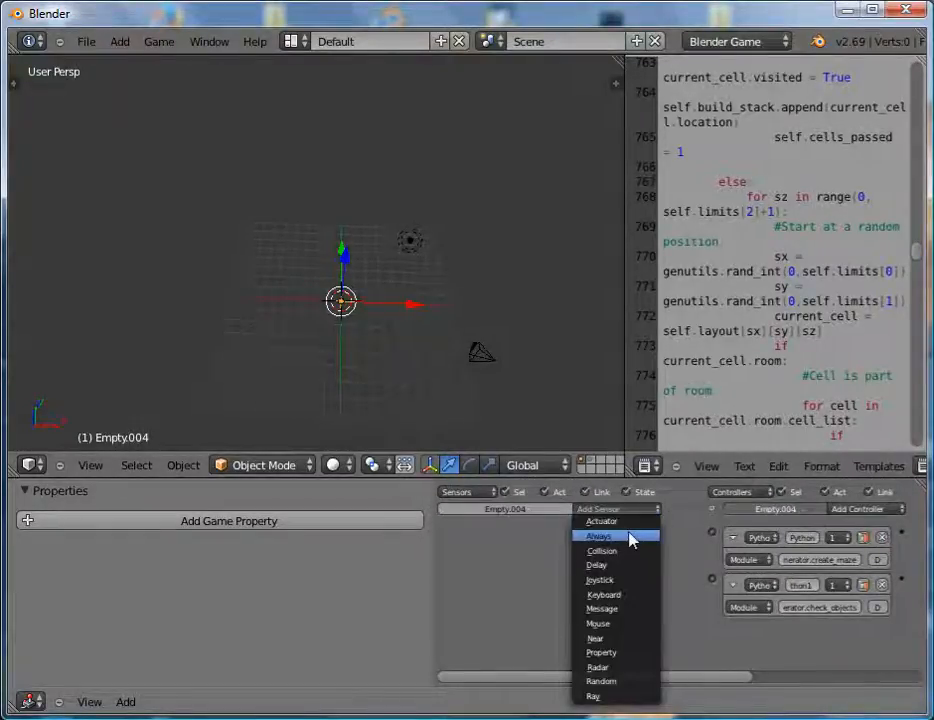
click(630, 538)
click(620, 510)
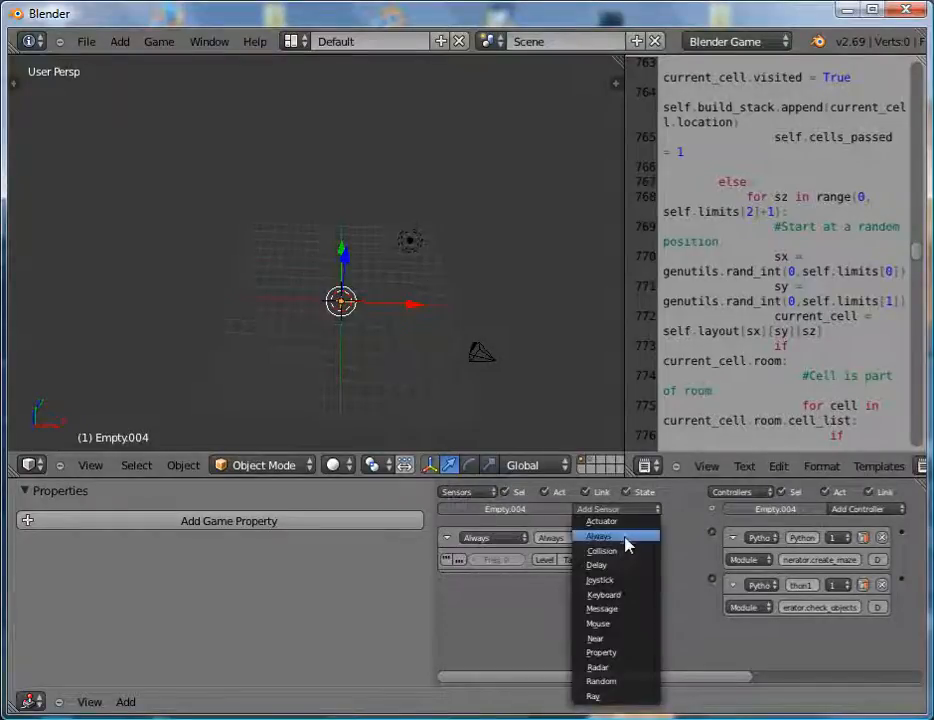
click(624, 539)
drag(656, 589, 718, 533)
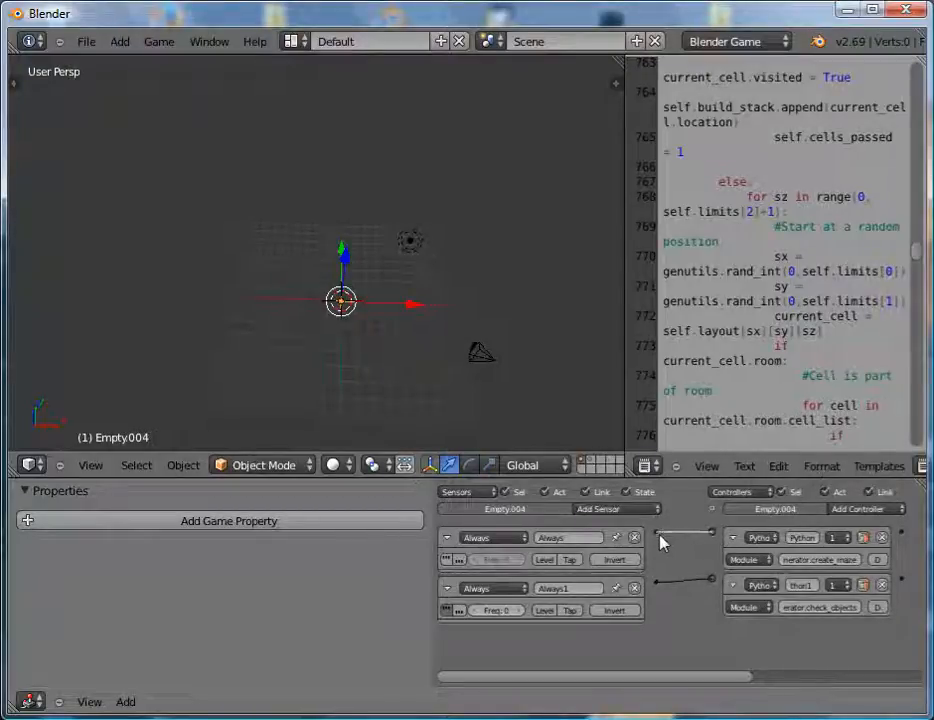
Add an Edit Object actuator in Add Object mode, choose the object it adds, and link it to the create_maze controller.
middle_drag(708, 652, 446, 650)
click(870, 510)
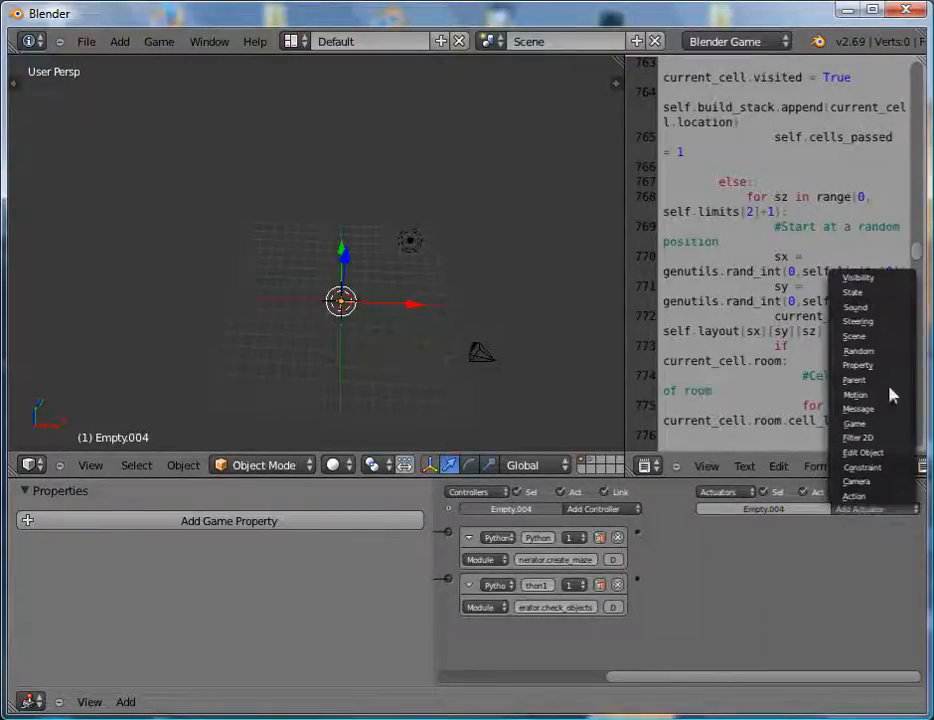
click(882, 453)
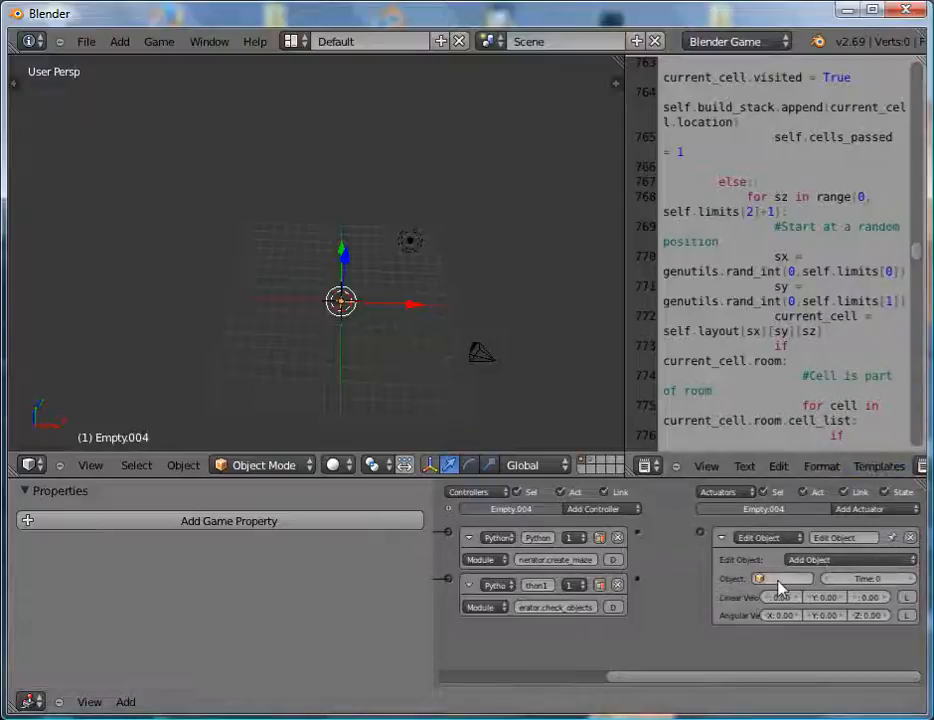
click(785, 578)
click(782, 540)
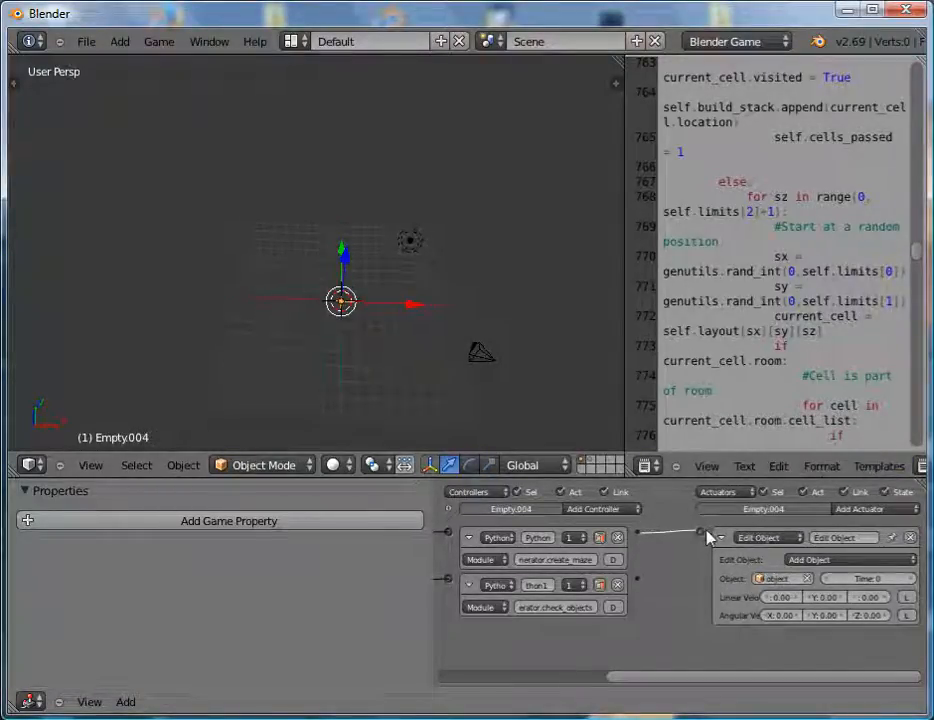
drag(707, 537, 702, 532)
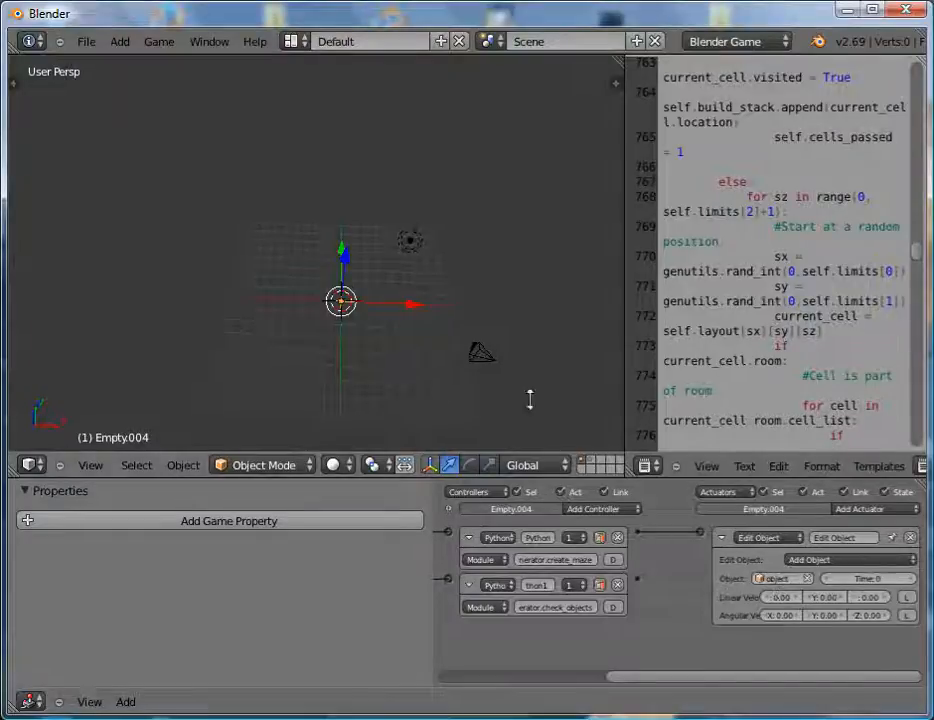
Select Main_maze_object on the second layer, examine its game properties, and check which maze parts follow it when it moves.
key(p)
right_click(341, 302)
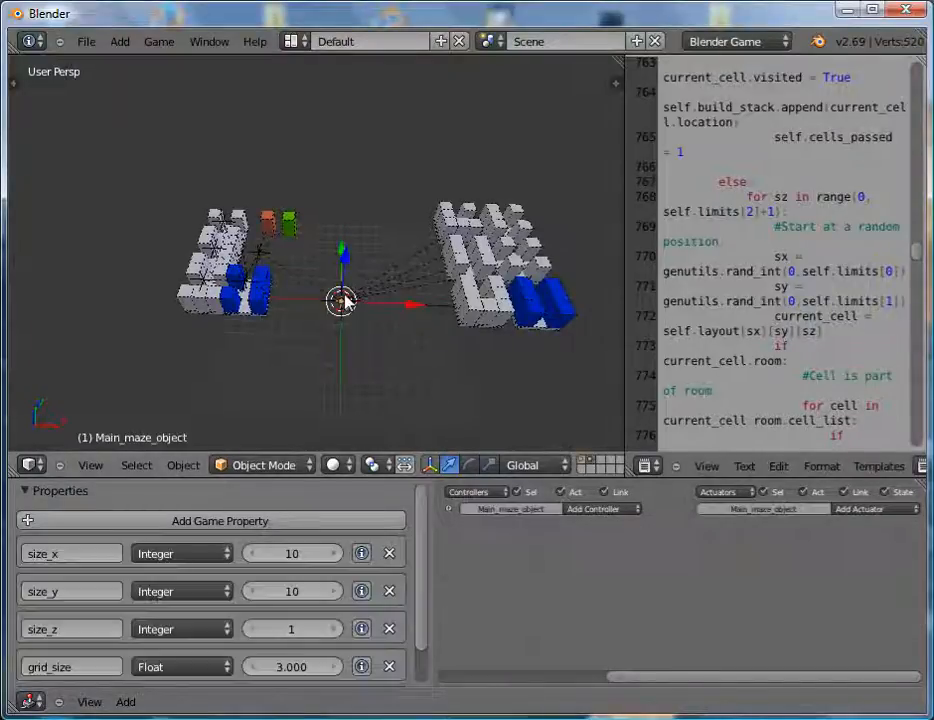
key(a)
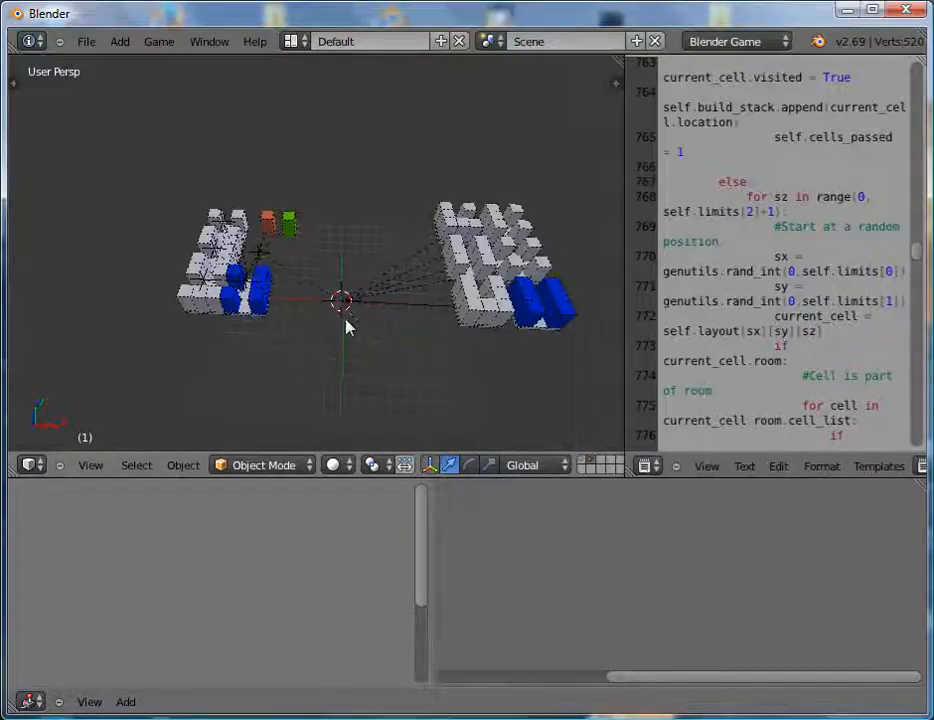
click(137, 466)
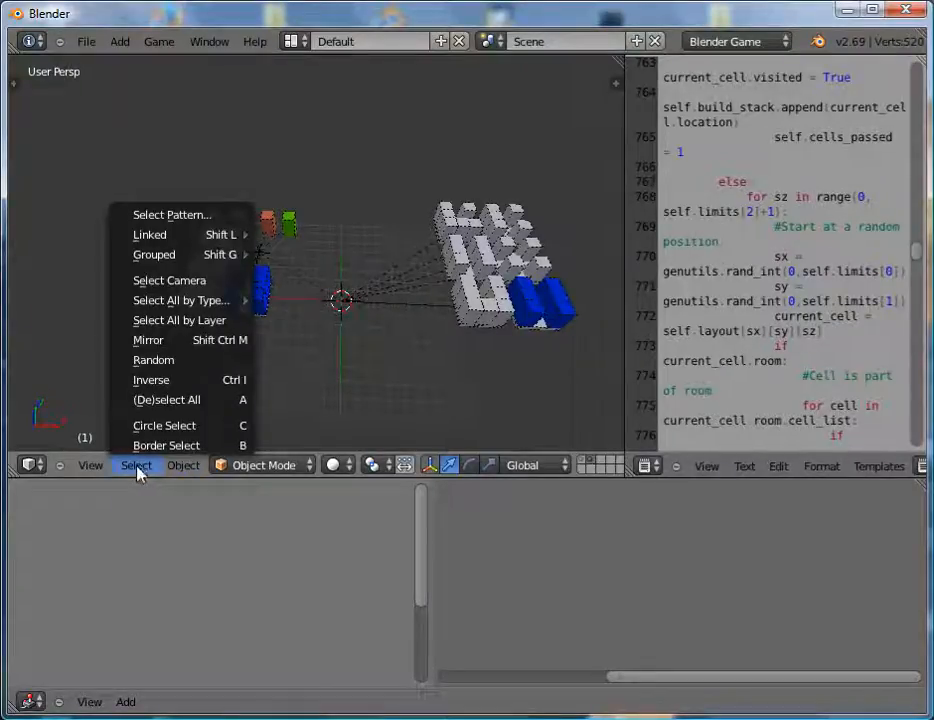
right_click(375, 348)
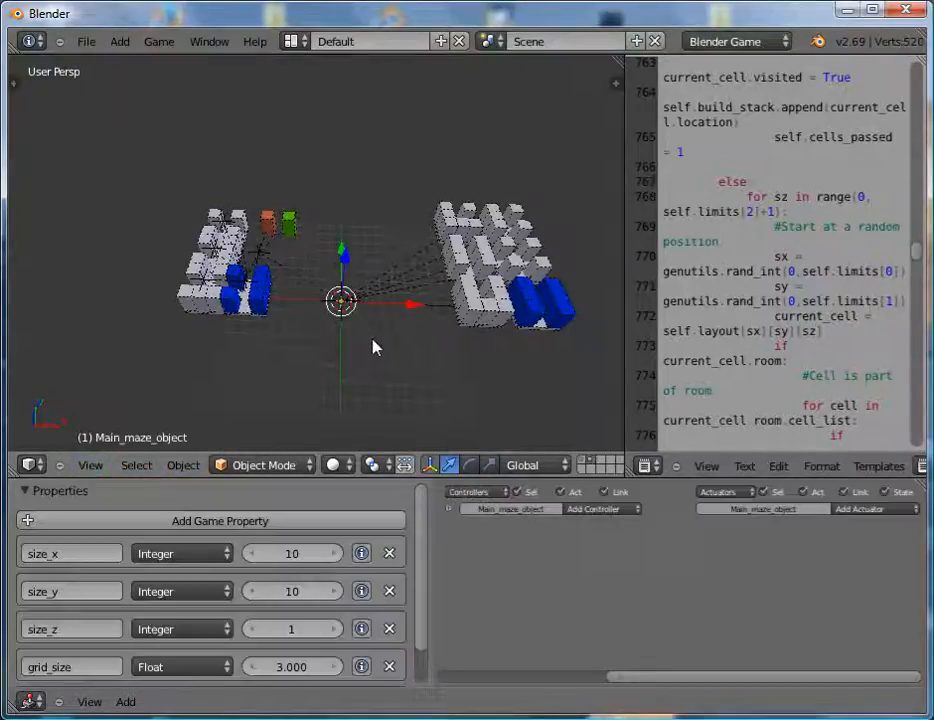
middle_drag(341, 318, 416, 300)
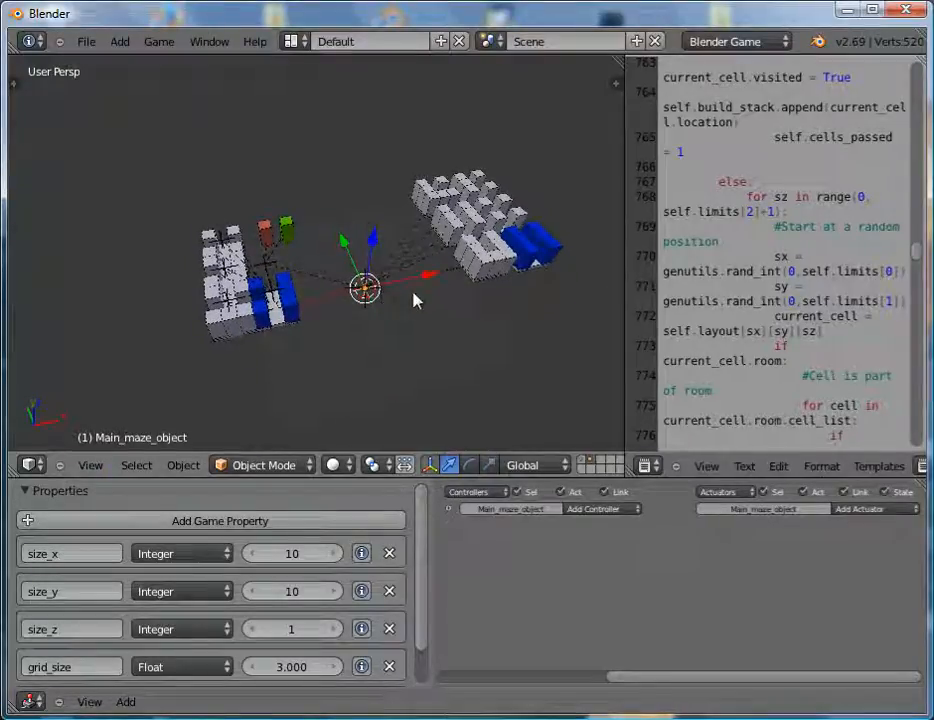
key(g)
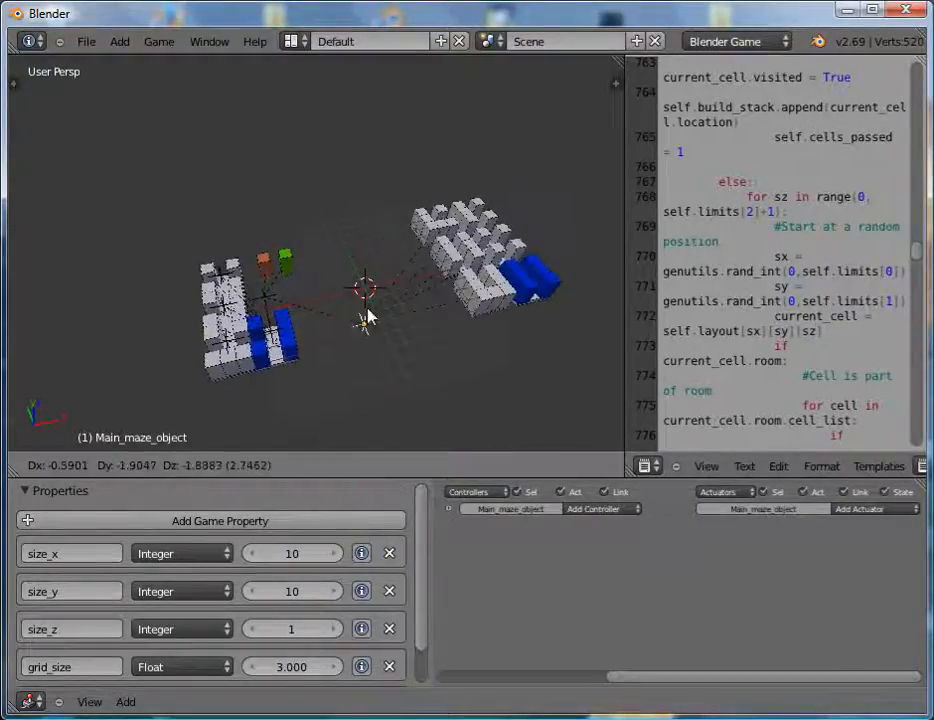
right_click(355, 302)
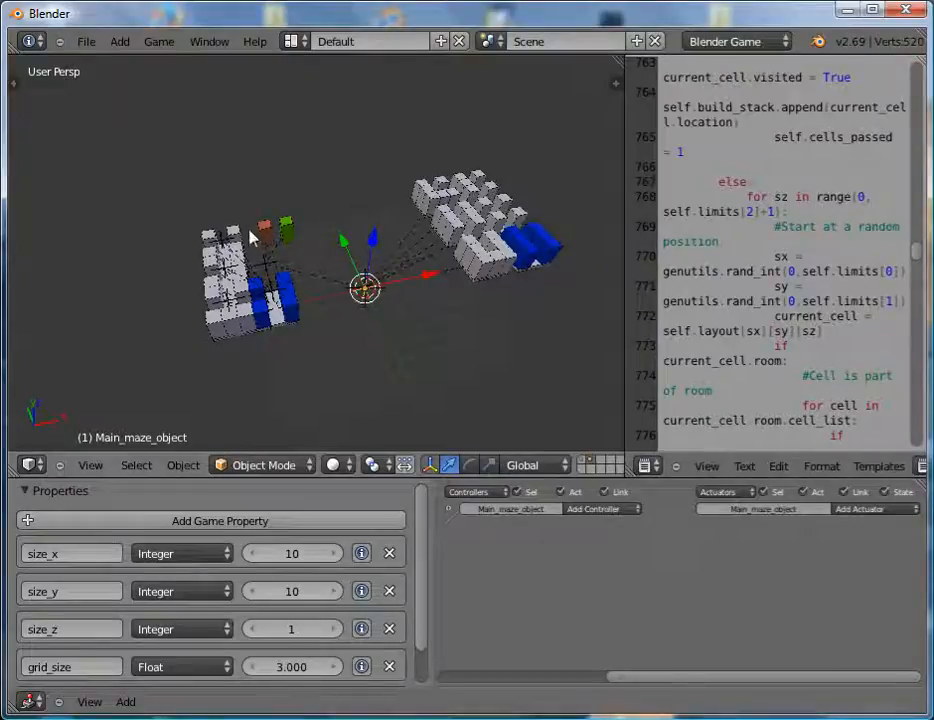
Select the room1 empty among the blue wall templates and check its game properties.
right_click(276, 316)
right_click(280, 318)
right_click(282, 320)
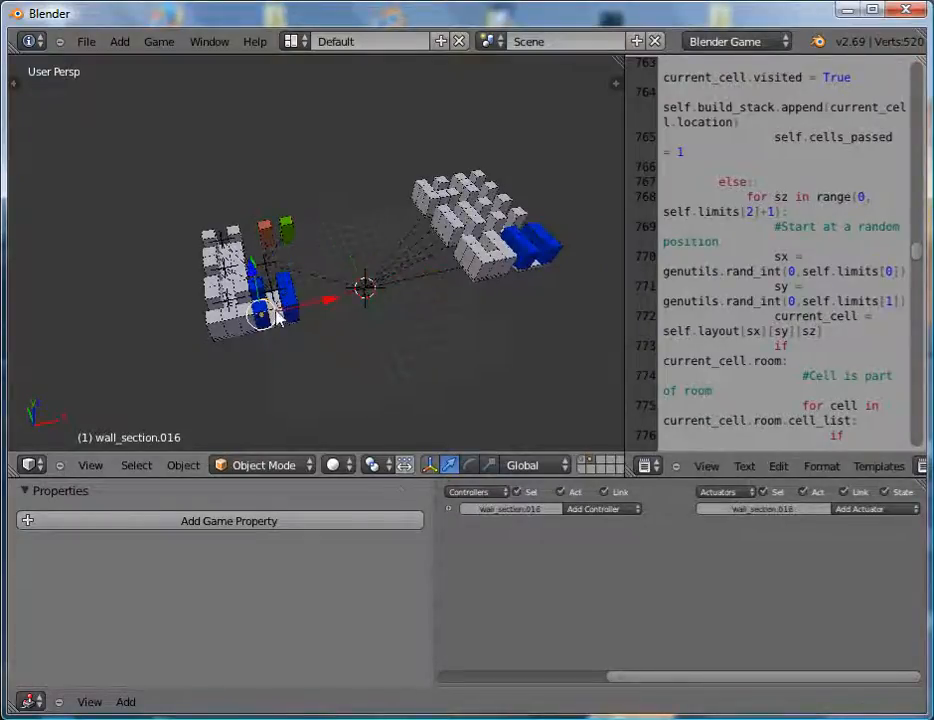
right_click(282, 320)
right_click(268, 268)
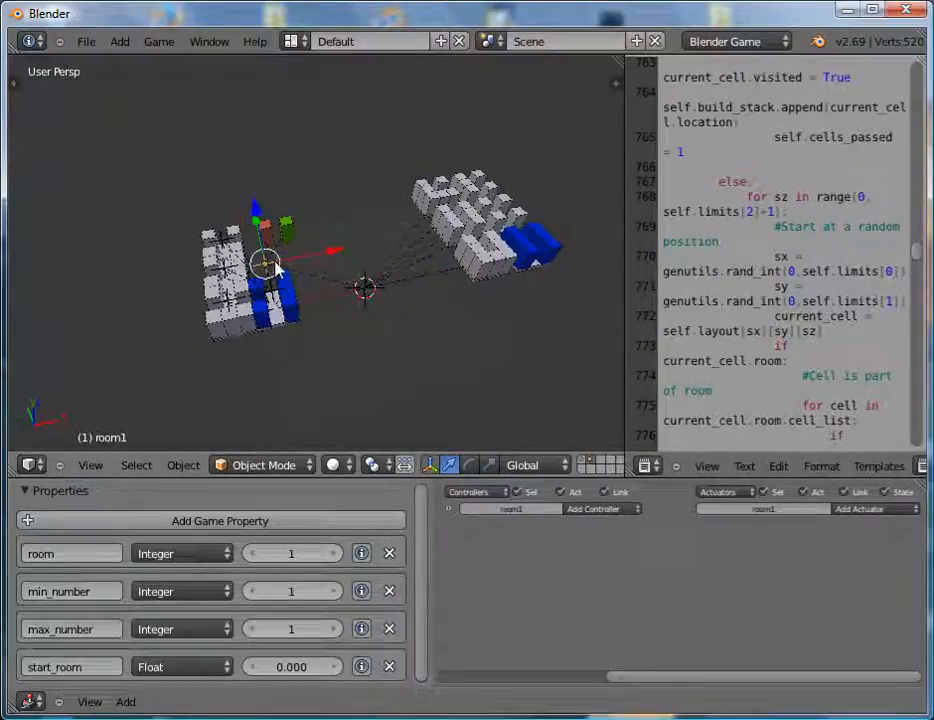
Return to the first layer, maximize the 3D view, and run the game to test the maze generation.
key(1)
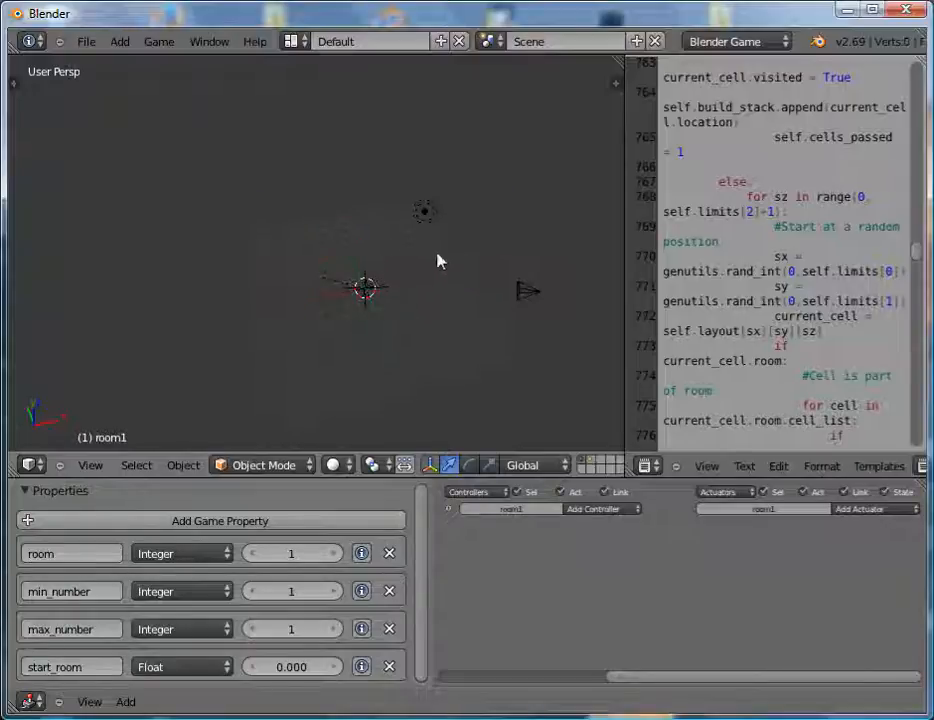
middle_drag(437, 253, 367, 283)
key(shift+space)
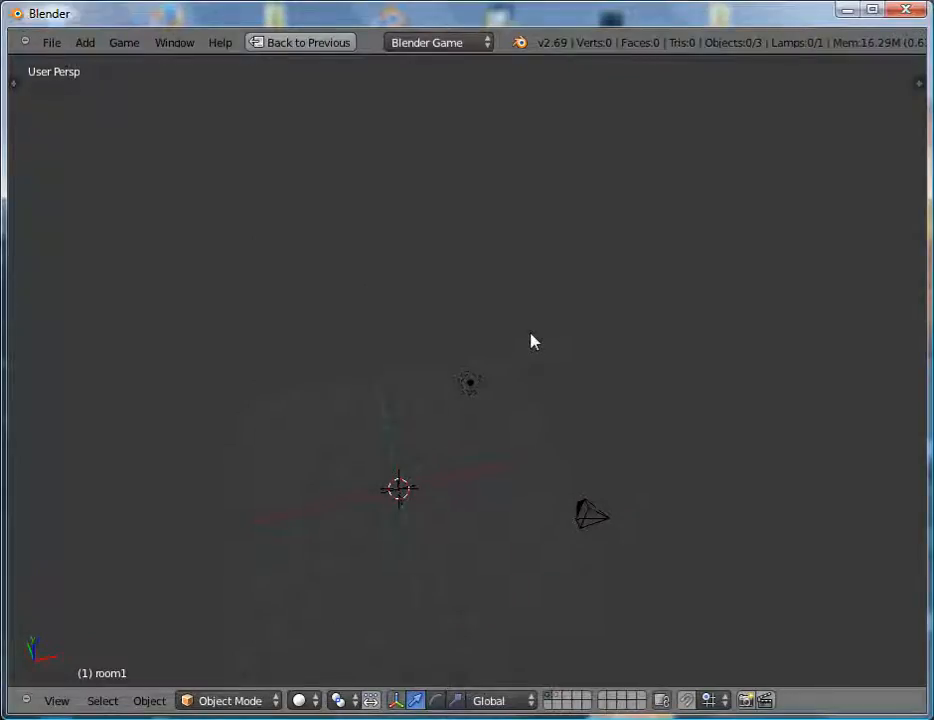
key(p)
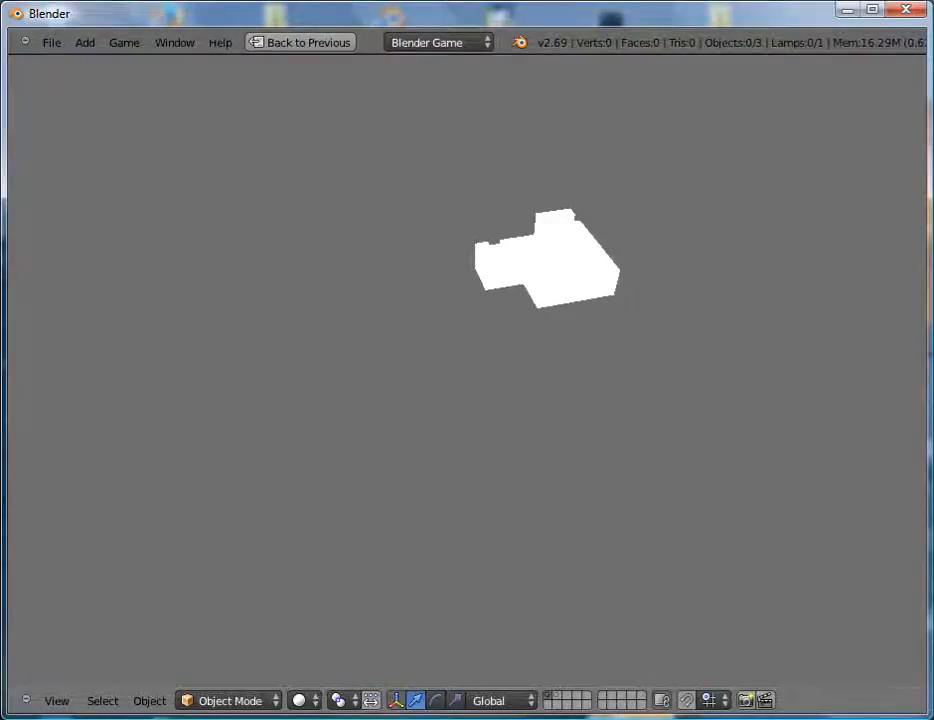
key(Escape)
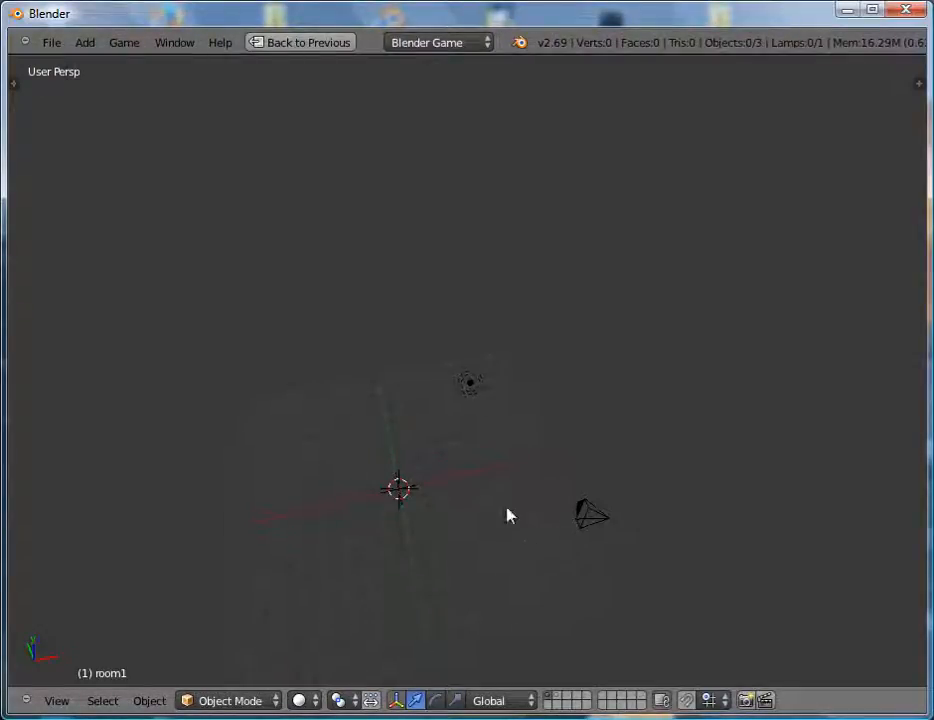
Switch the first layer's view to textured shading, run the game to watch the generated maze, and stop it.
middle_drag(508, 515, 570, 497)
scroll(562, 440, up, 1)
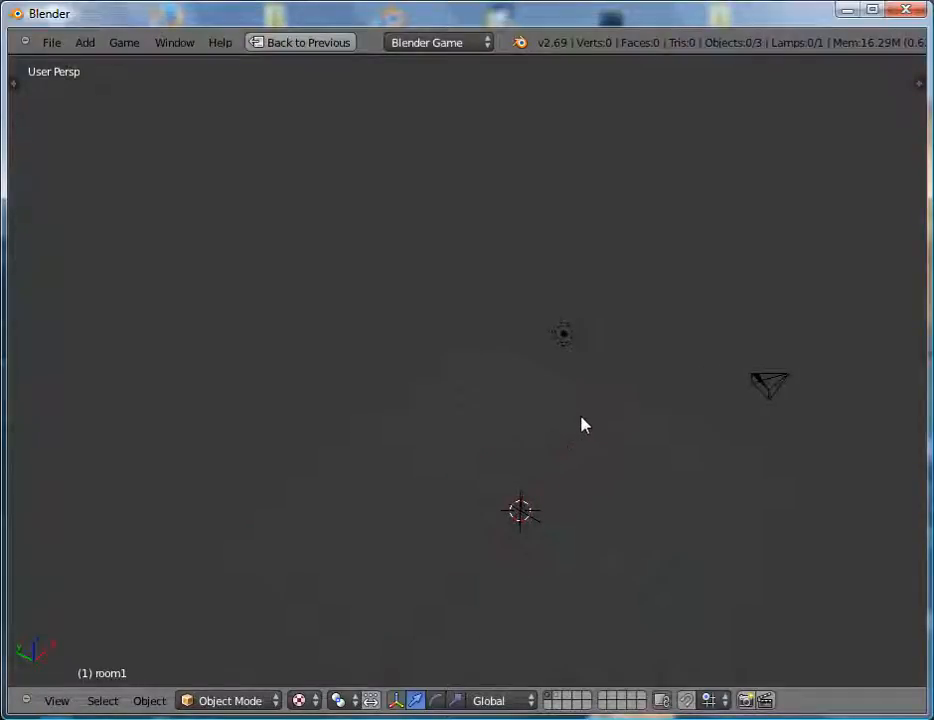
key(p)
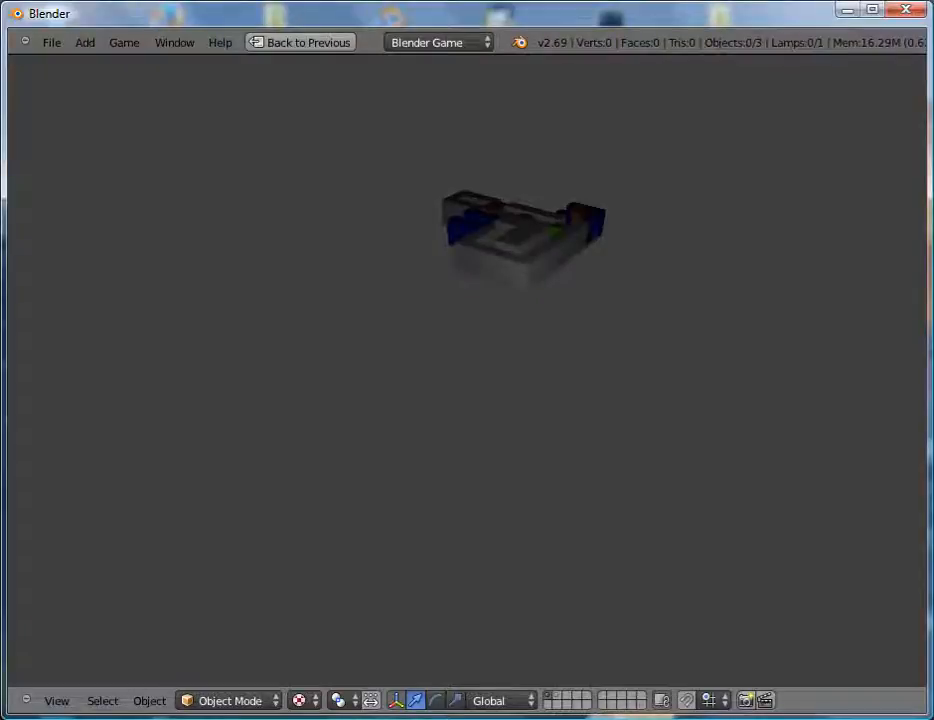
key(Escape)
Set the 3D view to wireframe shading and switch from the maze templates to the empty third layer.
mouse_move(555, 403)
middle_down()
mouse_move(563, 478)
mouse_move(519, 476)
mouse_move(365, 511)
mouse_move(340, 471)
mouse_move(361, 423)
mouse_move(308, 481)
mouse_move(398, 432)
middle_up()
mouse_move(535, 487)
middle_down()
mouse_move(559, 496)
mouse_move(538, 520)
mouse_move(527, 469)
middle_up()
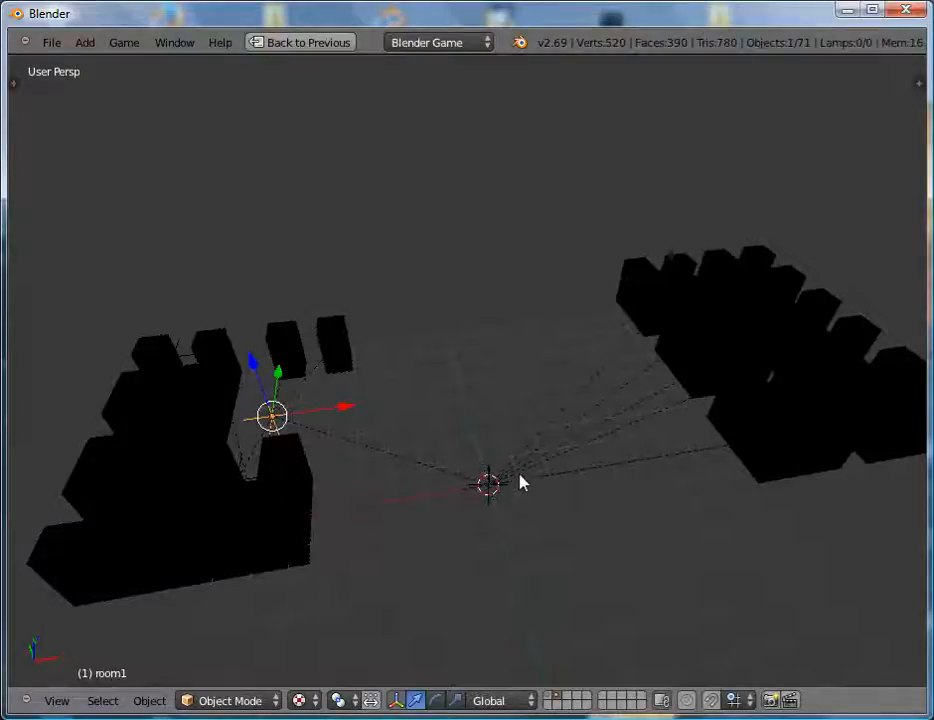
key(z)
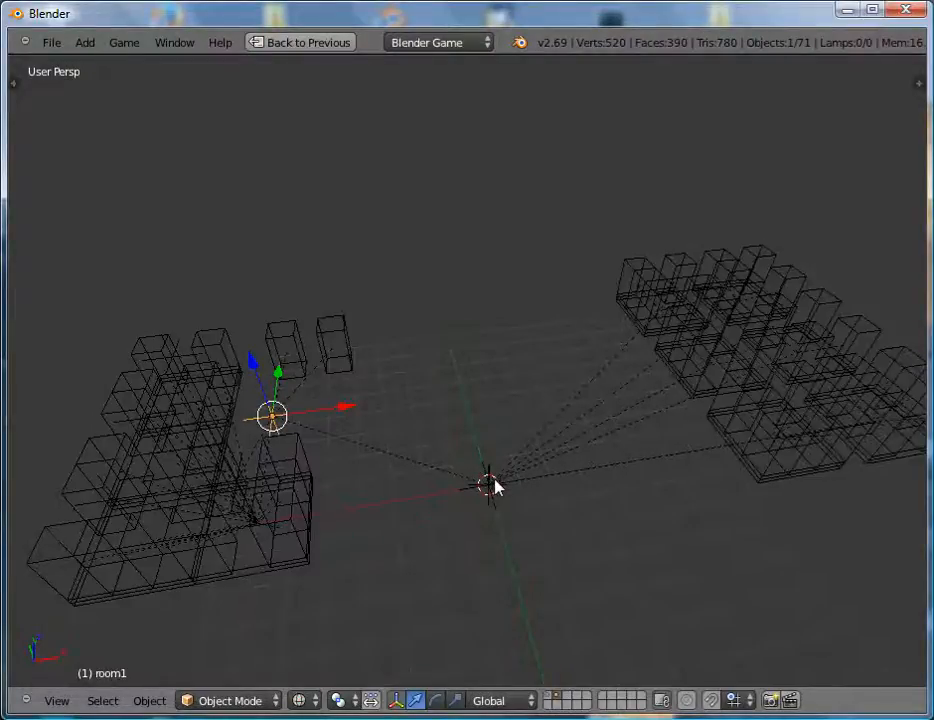
key(a)
key(a)
key(Delete)
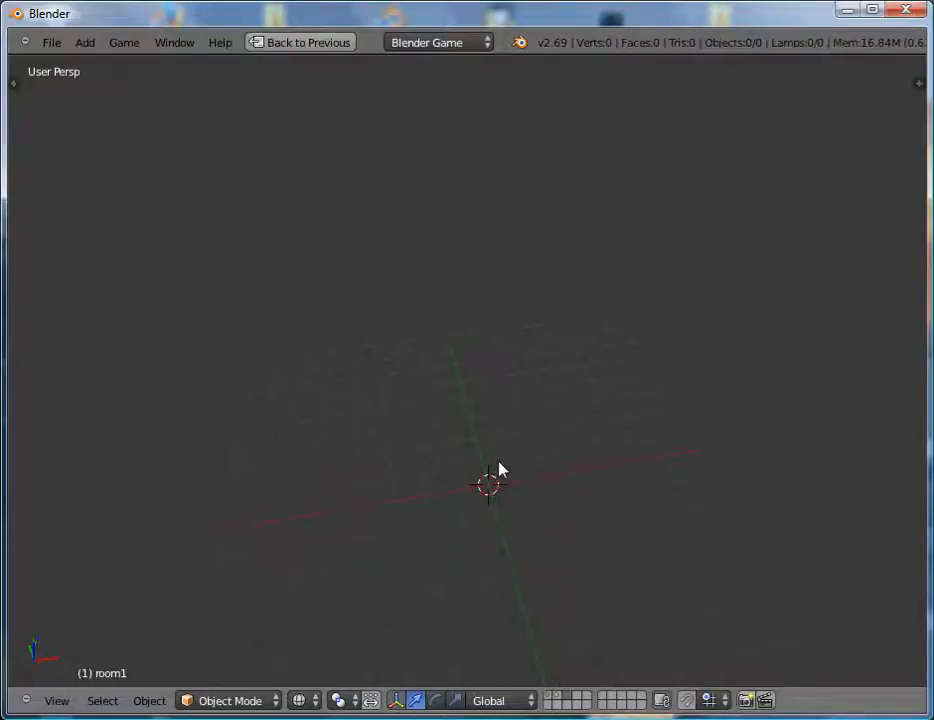
Add a cube at the 3D cursor and scale its mesh by 0.5 in Edit Mode.
key(shift+a)
mouse_move(485, 320)
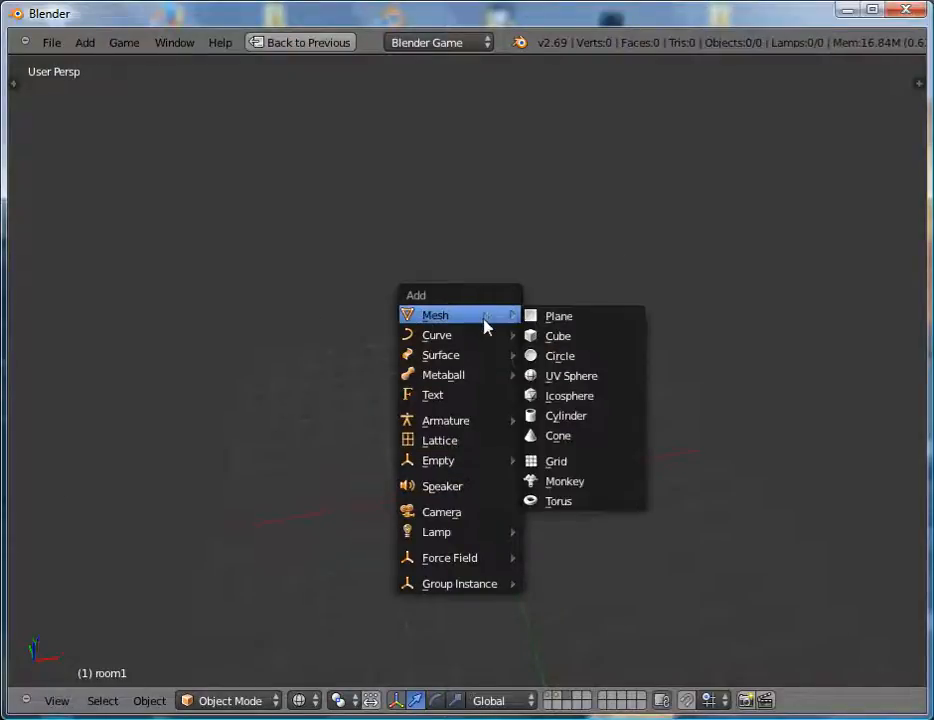
click(583, 343)
key(Tab)
text(s)
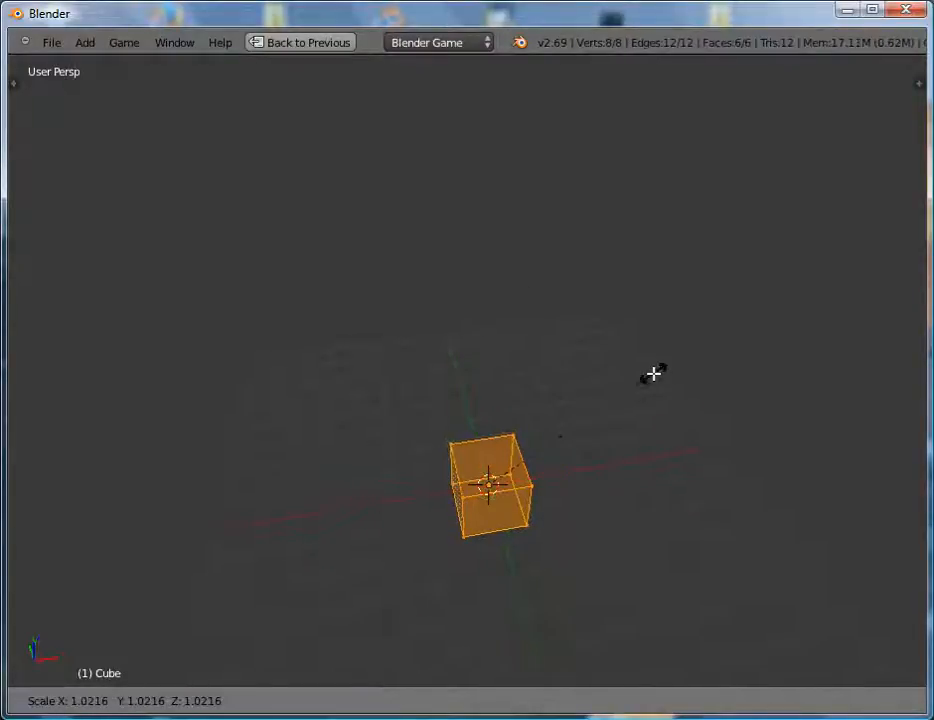
text(0.5)
key(Return)
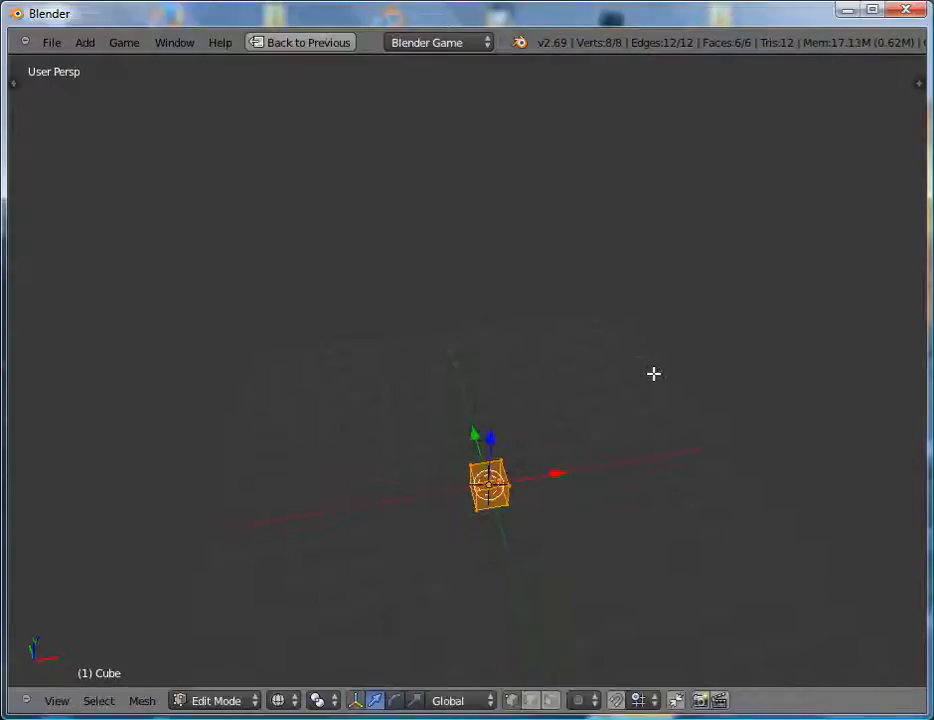
Narrow the cube's mesh in X and Y only, and raise the cube along Z above the grid in Object Mode.
key(s)
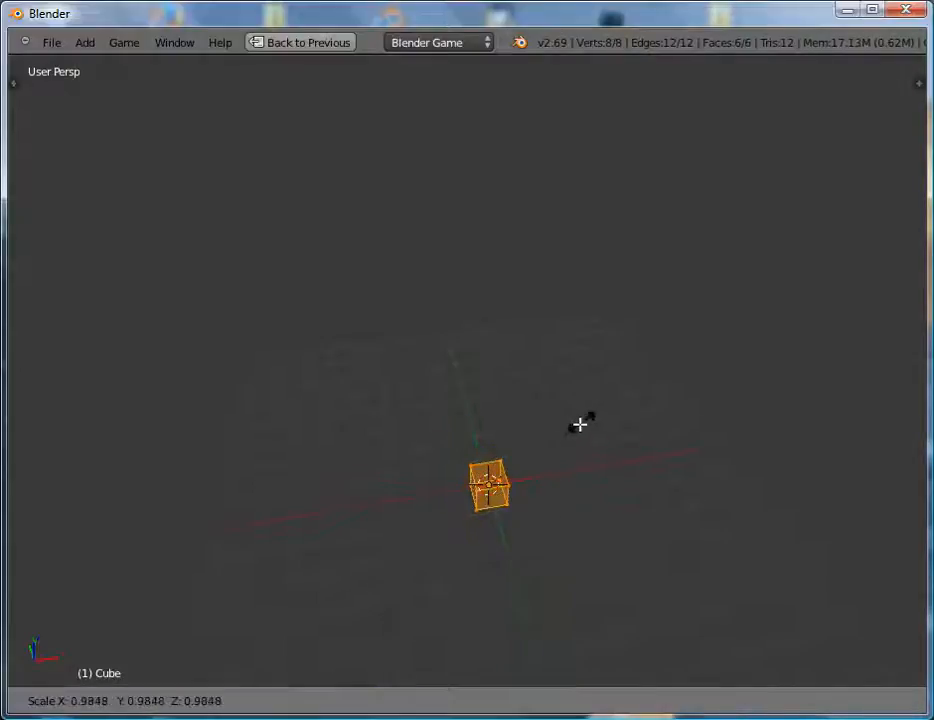
key(shift+z)
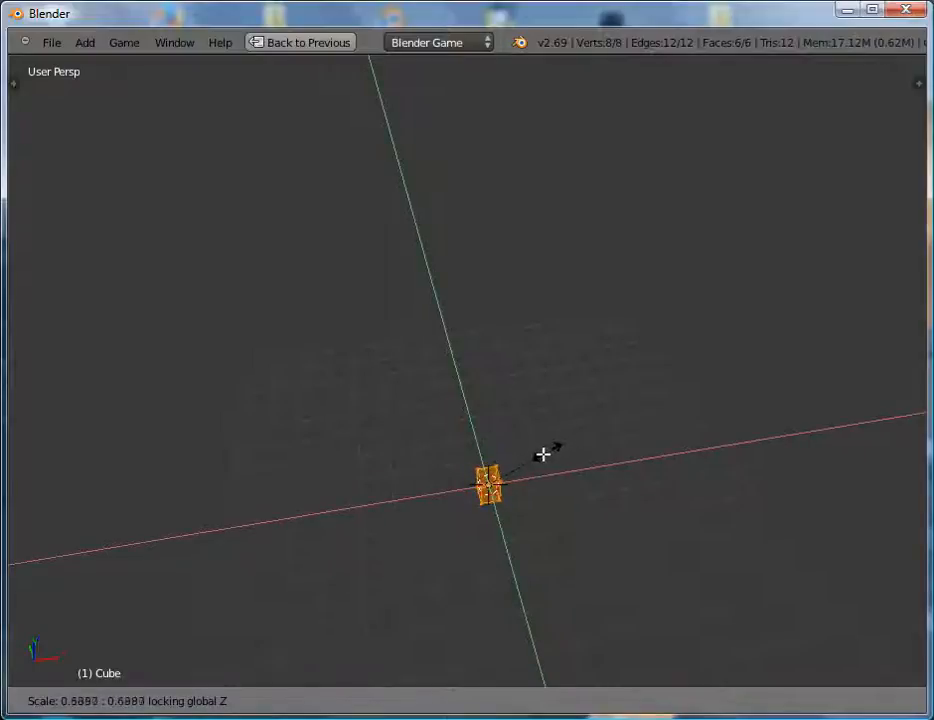
key(Return)
key(Tab)
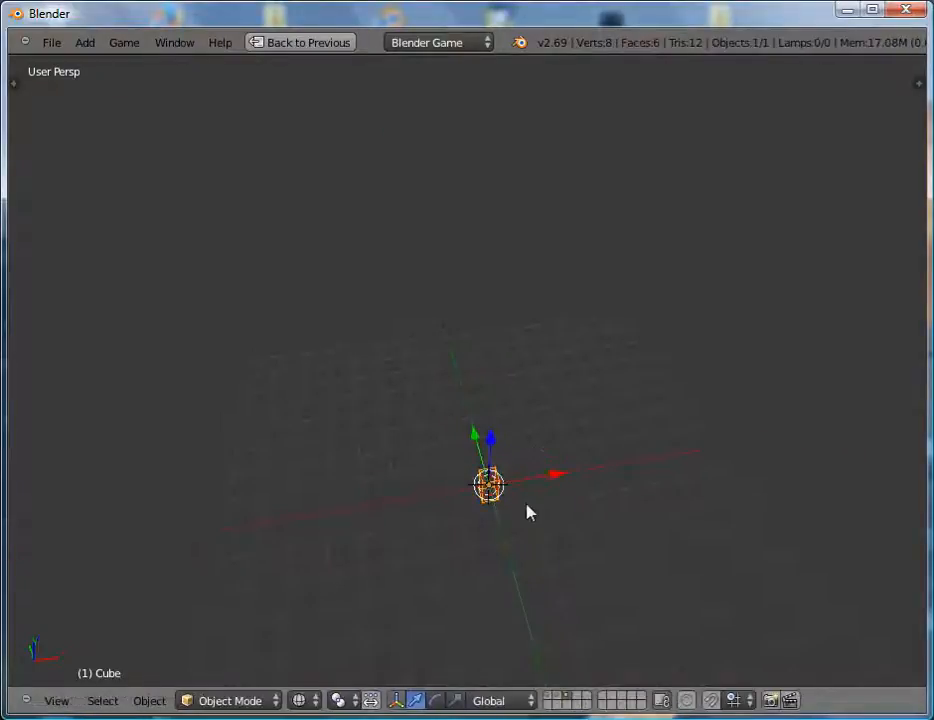
key(g)
key(z)
click(534, 452)
Show the cube's physics properties in place of the script, set the physics type to Rigid Body, and enable Box collision bounds.
key(ctrl+Up)
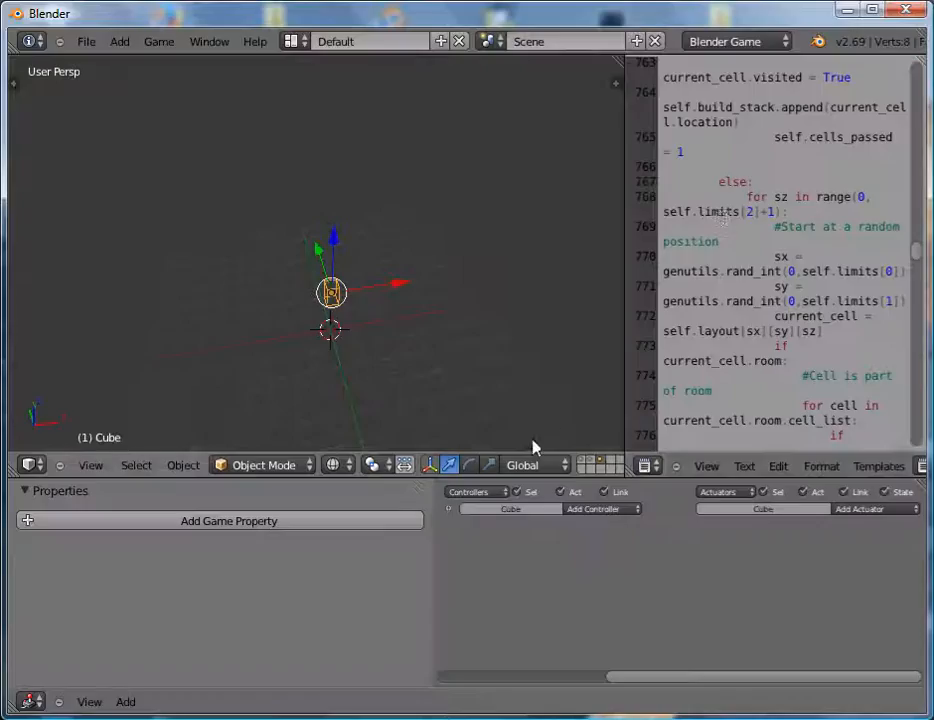
click(646, 466)
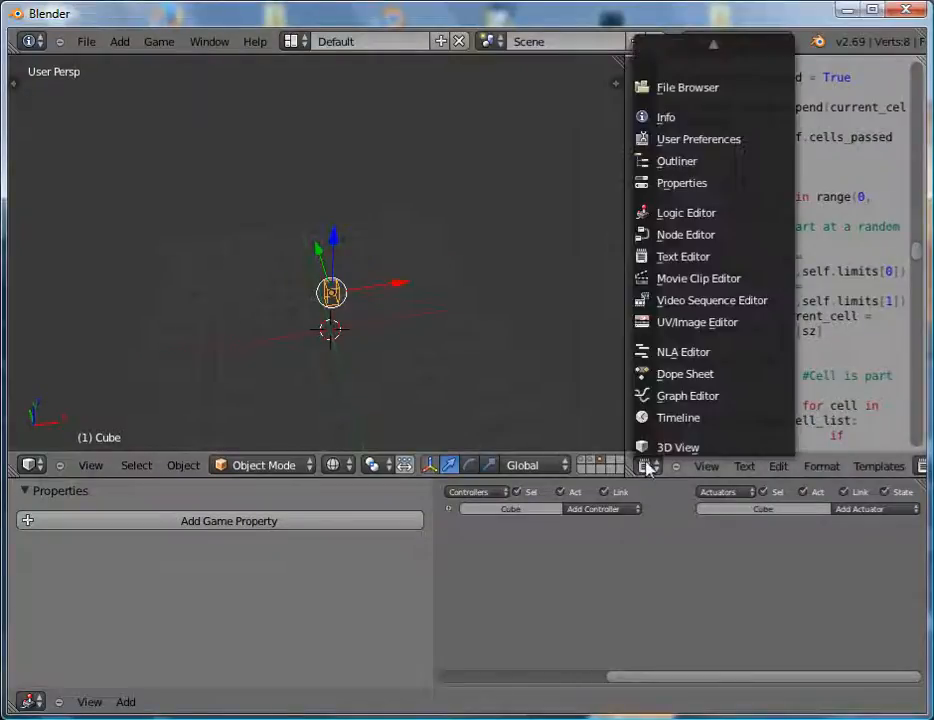
click(710, 186)
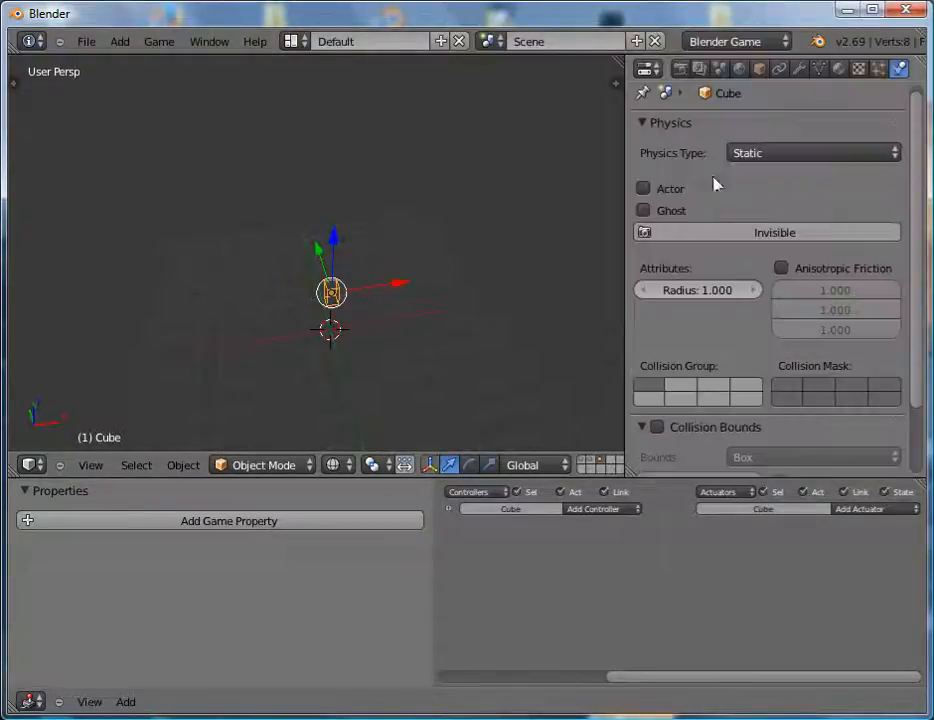
click(842, 154)
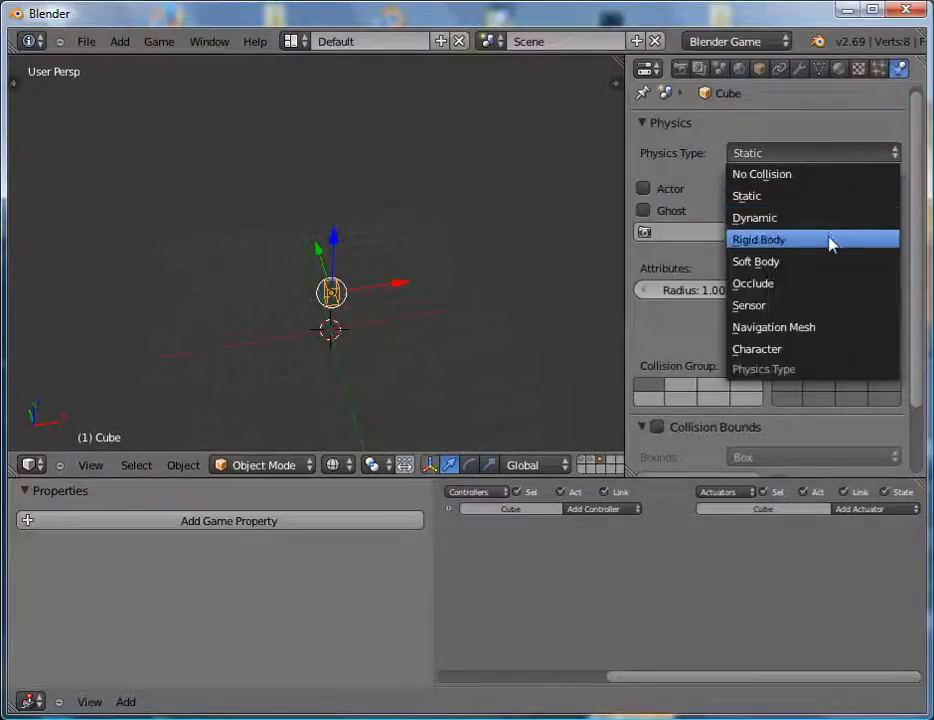
click(830, 242)
drag(917, 231, 911, 390)
click(657, 347)
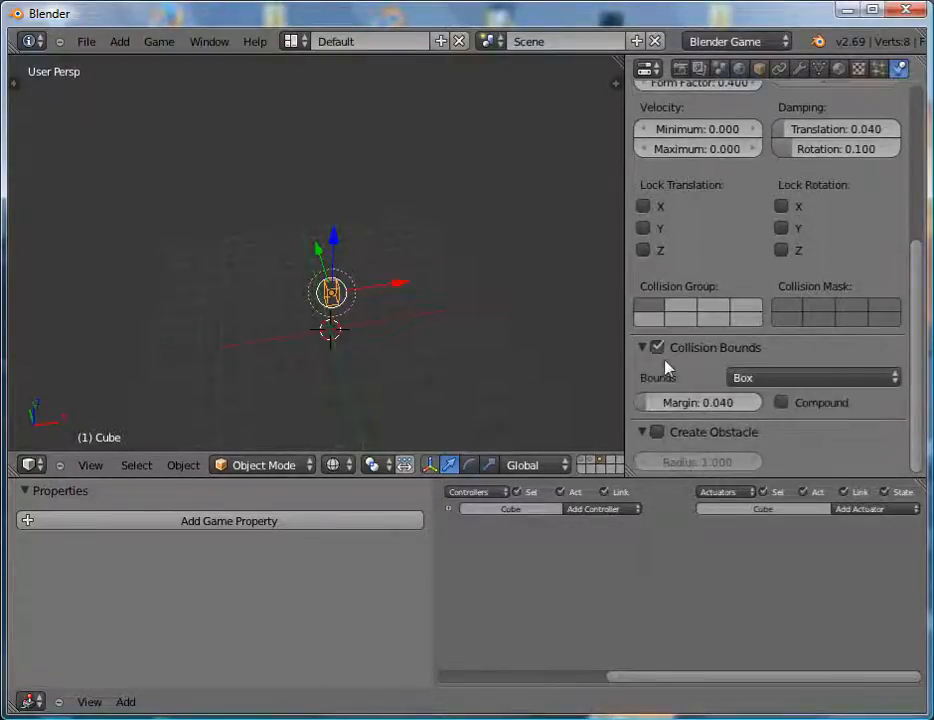
mouse_move(627, 582)
middle_down()
mouse_move(776, 621)
mouse_move(600, 595)
mouse_move(640, 595)
middle_up()
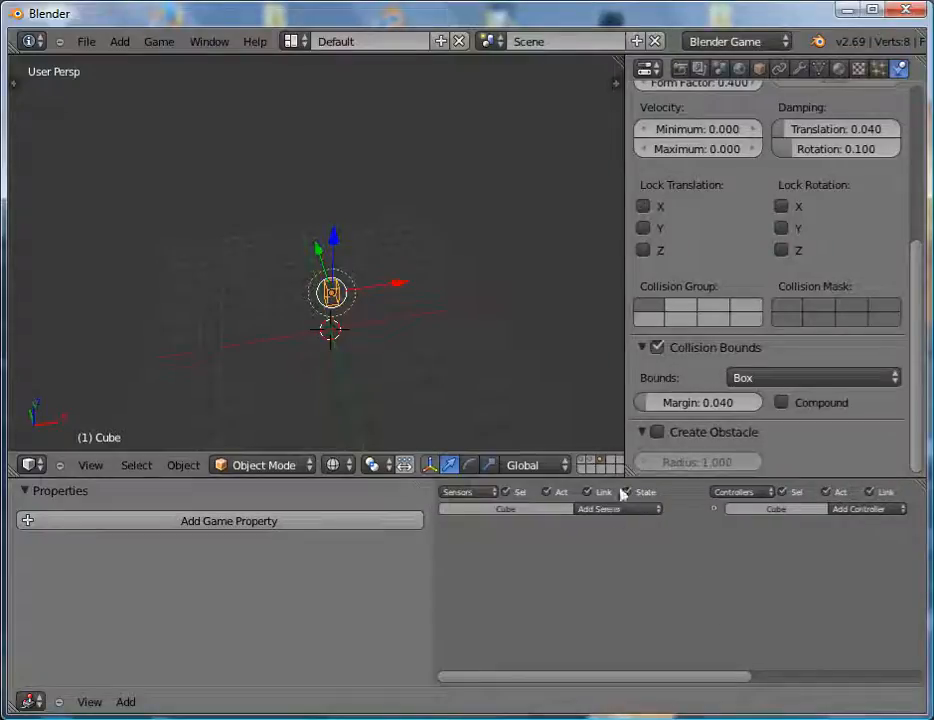
click(615, 509)
click(633, 537)
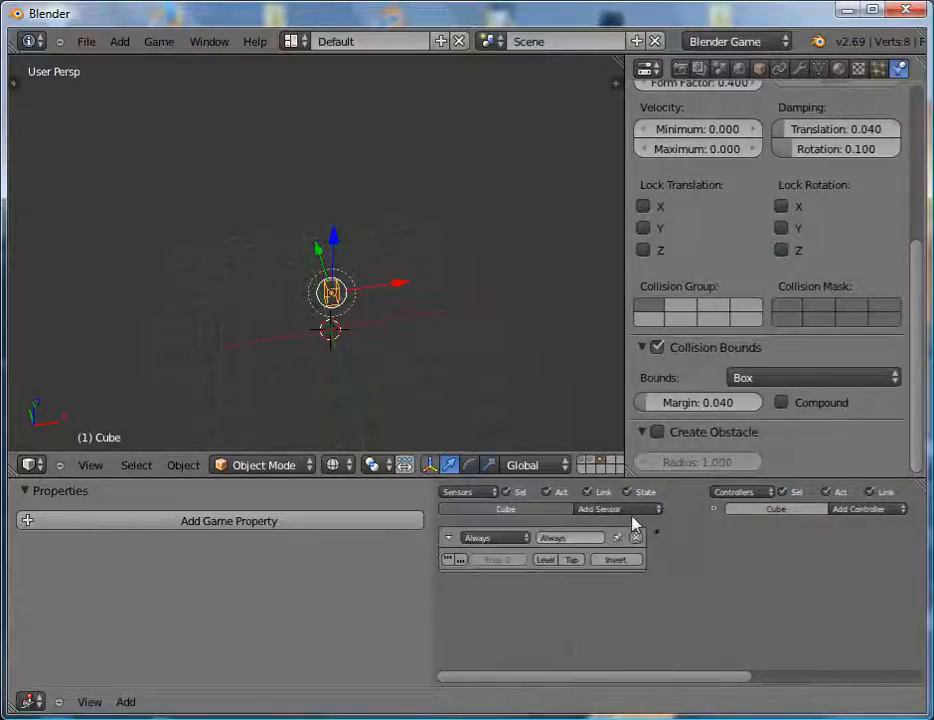
click(630, 509)
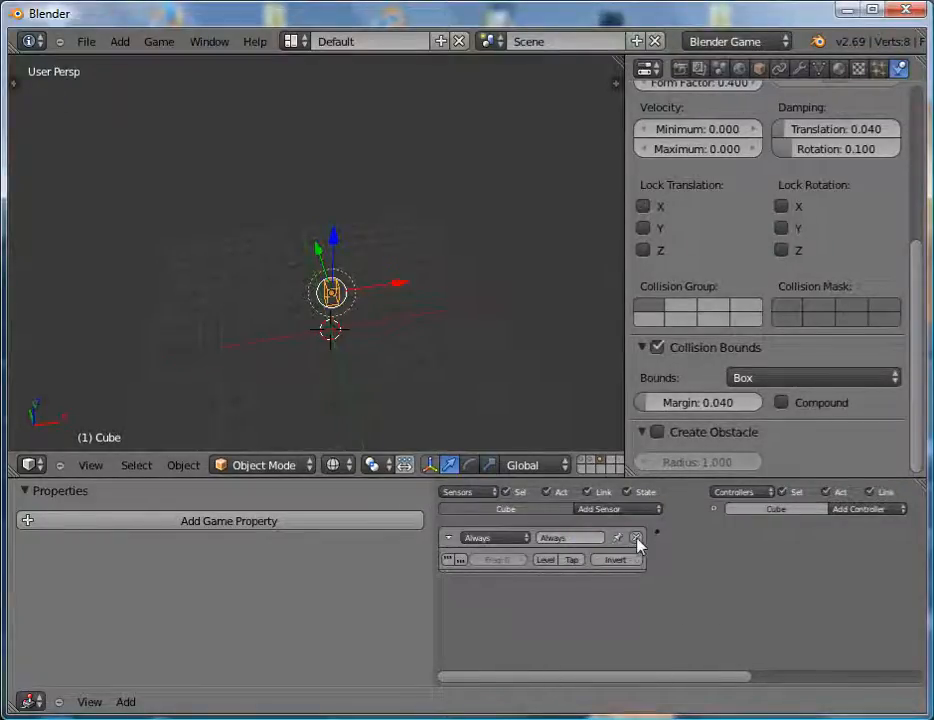
click(636, 537)
Add four Keyboard sensors to the cube.
click(628, 509)
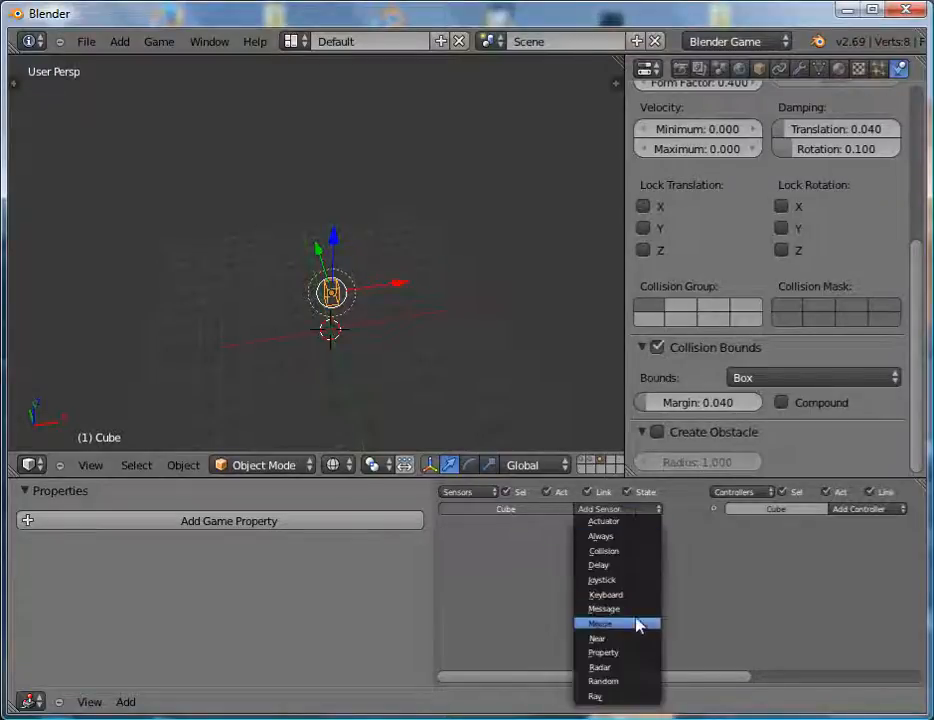
click(641, 600)
click(640, 510)
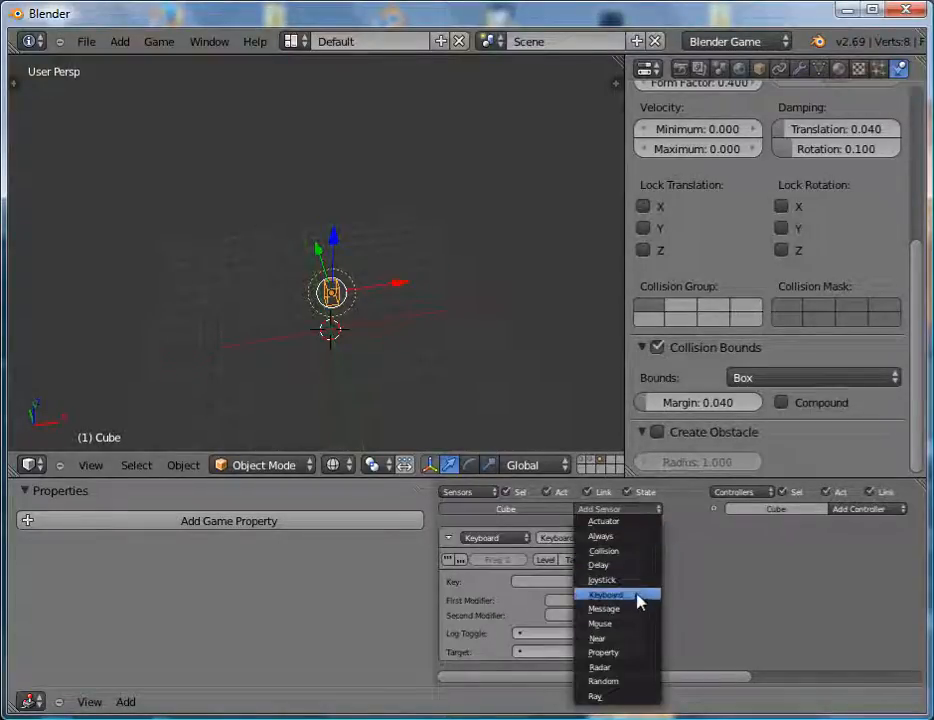
click(641, 511)
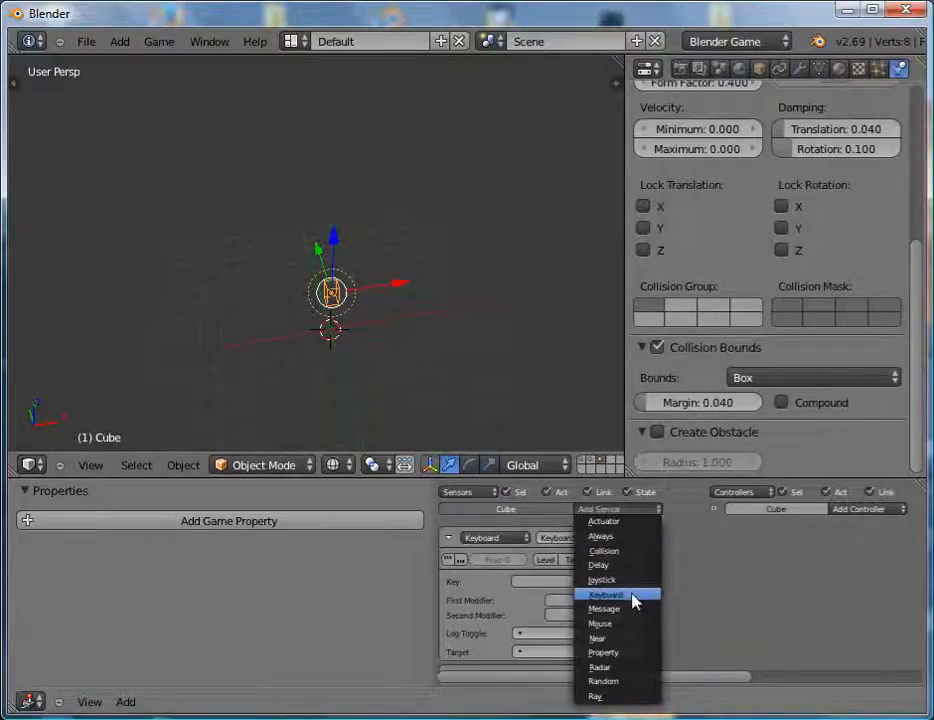
click(638, 510)
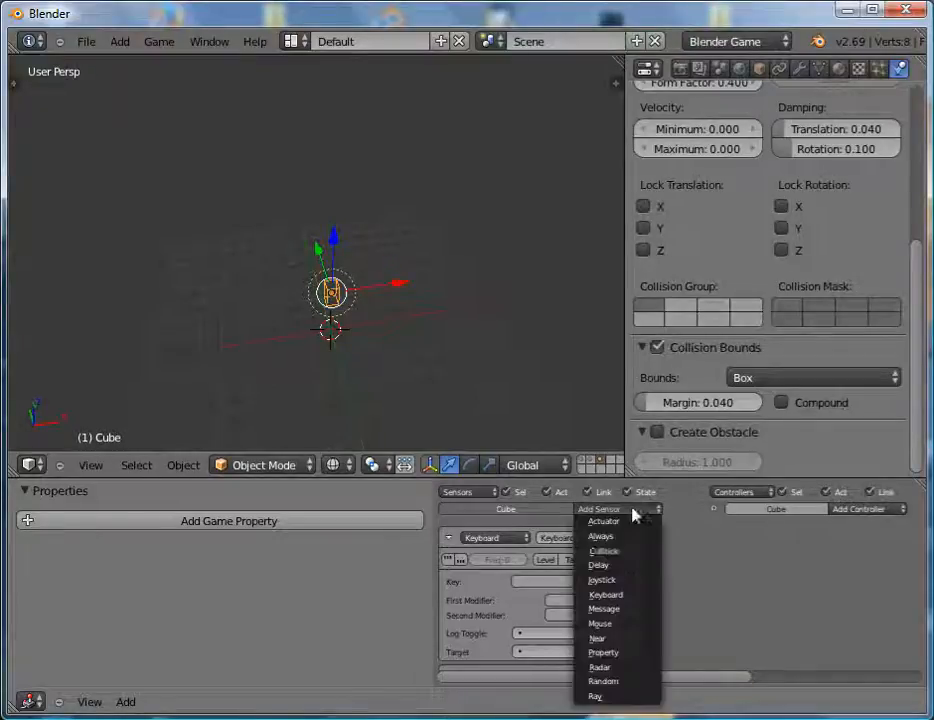
click(634, 594)
Maximize the Logic Editor and assign Up Arrow, Down Arrow, Left Arrow and Right Arrow to the four Keyboard sensors in order.
key(ctrl+Up)
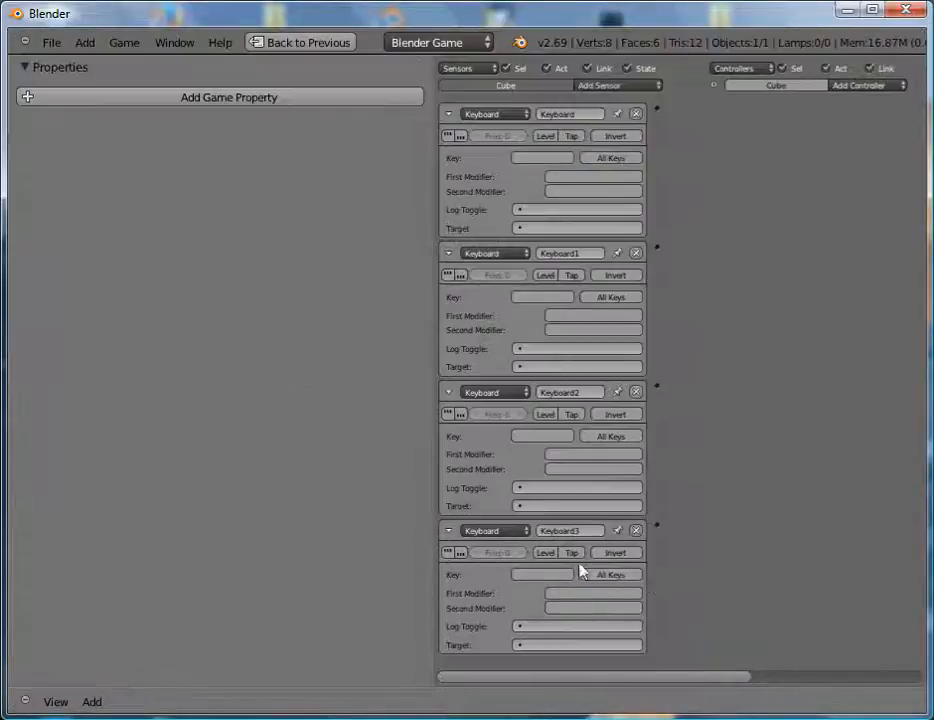
click(541, 158)
key(Up)
click(549, 298)
key(Down)
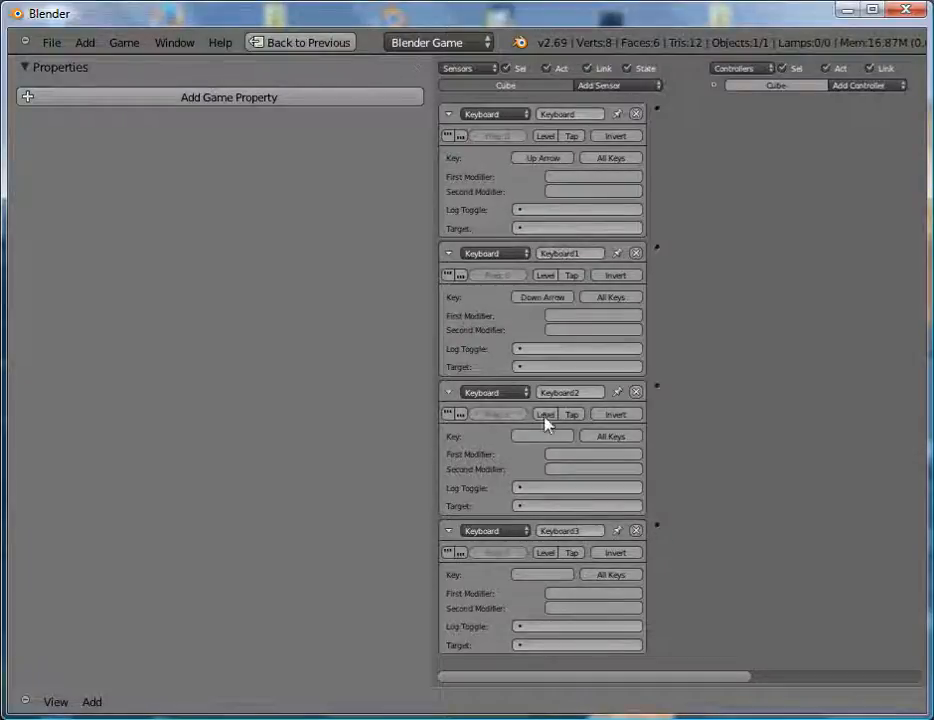
click(542, 436)
key(Left)
click(548, 577)
key(Right)
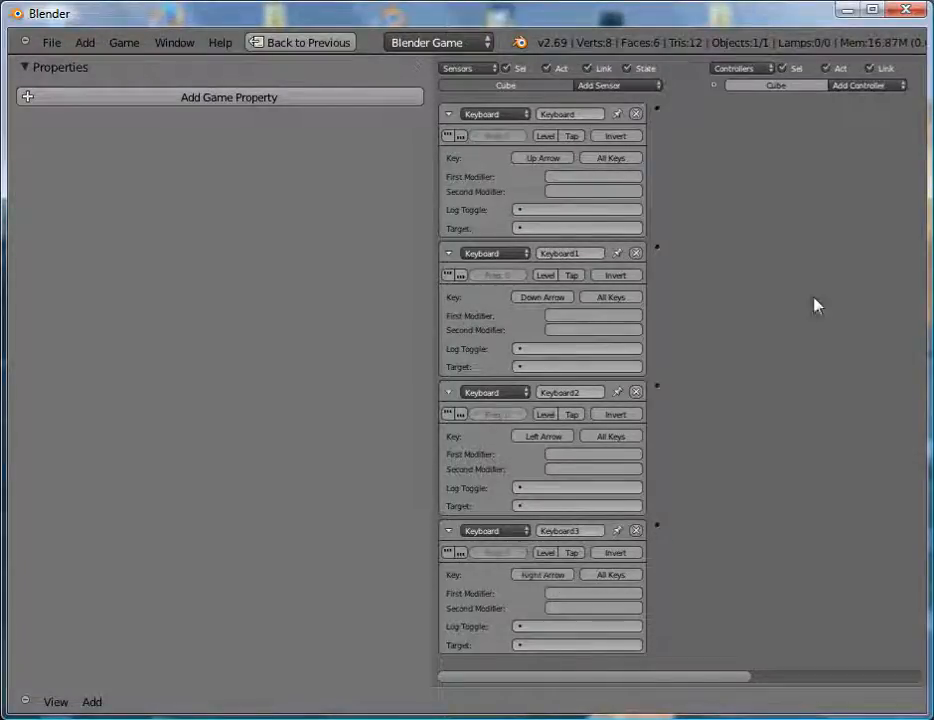
Add four And controllers to the cube.
middle_drag(815, 305, 569, 377)
click(632, 87)
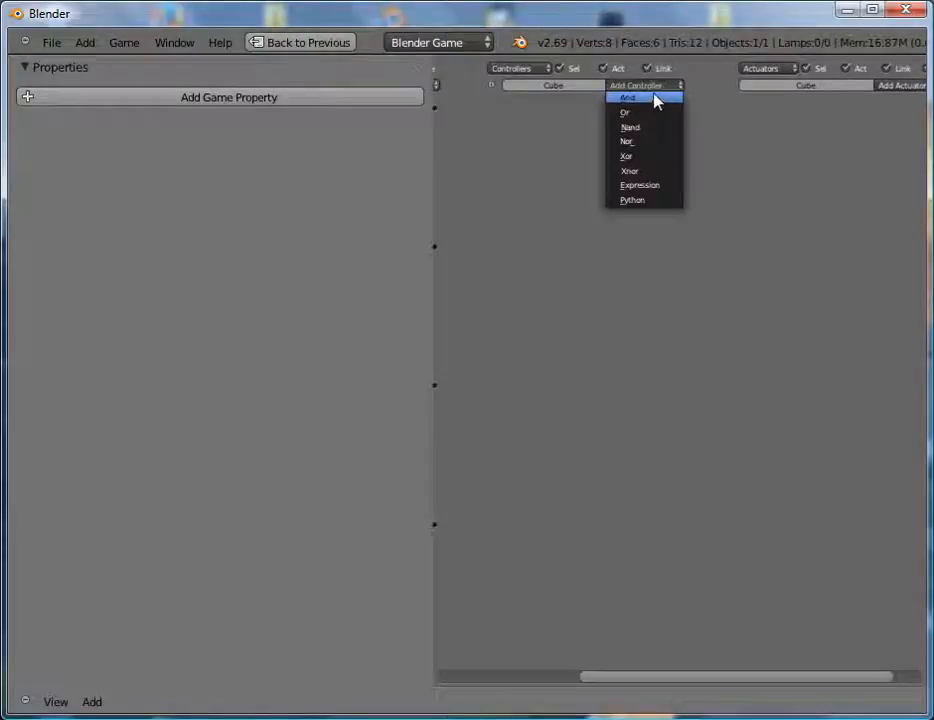
click(656, 98)
click(653, 86)
click(656, 98)
click(659, 86)
click(659, 98)
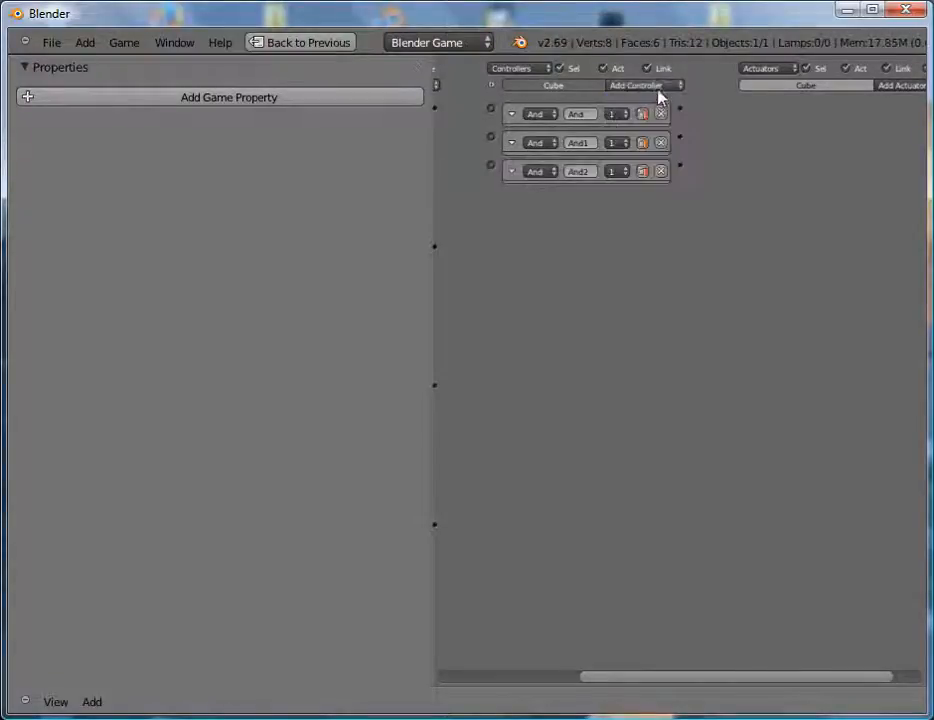
click(657, 86)
click(659, 98)
Link each of the four Keyboard sensors to its own And controller, in matching order.
middle_drag(625, 352, 852, 356)
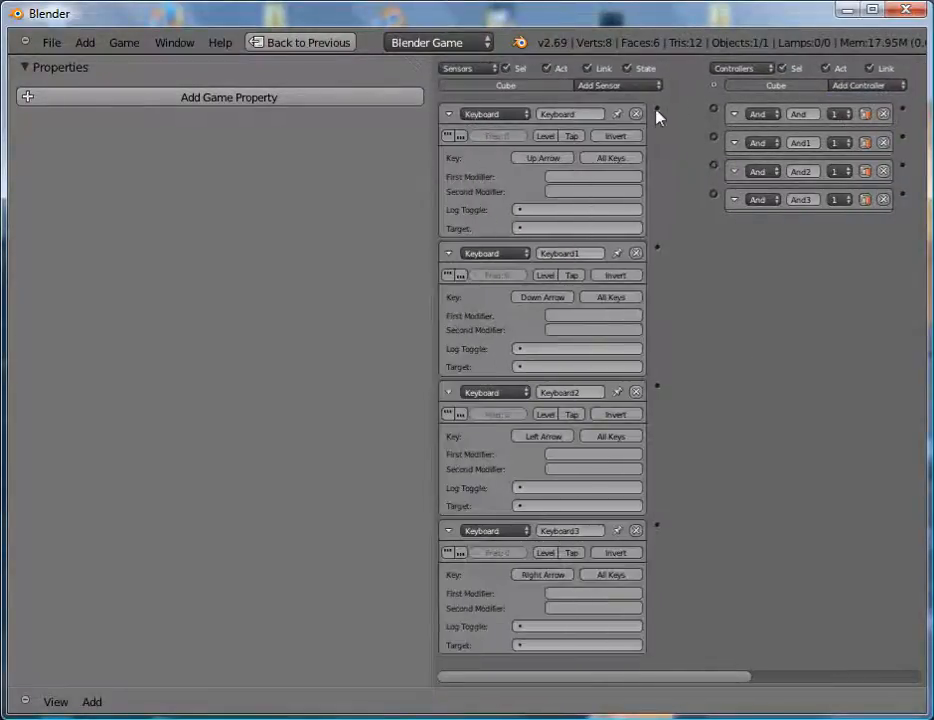
drag(657, 110, 658, 248)
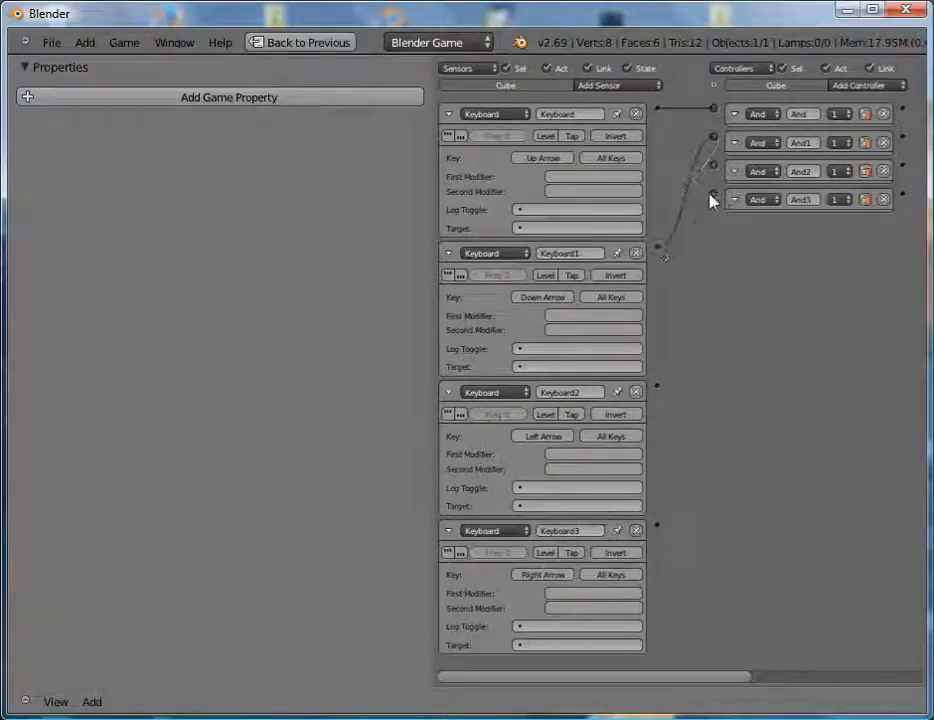
mouse_move(656, 385)
mouse_down()
mouse_move(710, 192)
mouse_move(657, 386)
mouse_up()
drag(658, 524, 714, 196)
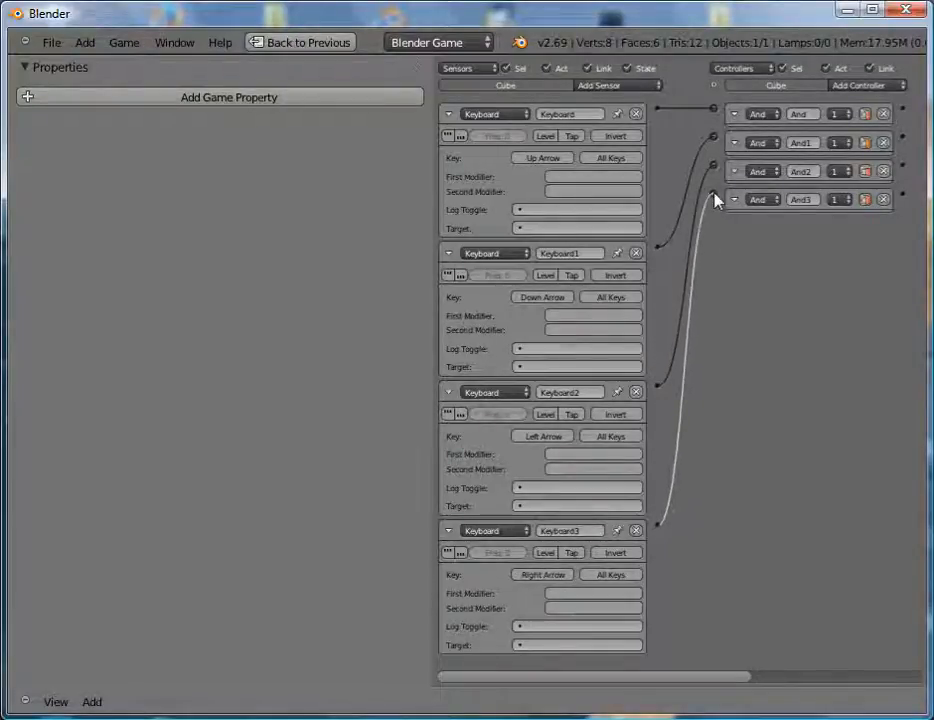
Add four Motion actuators to the cube.
middle_drag(863, 348, 656, 398)
ctrl+scroll(800, 180, right, 1)
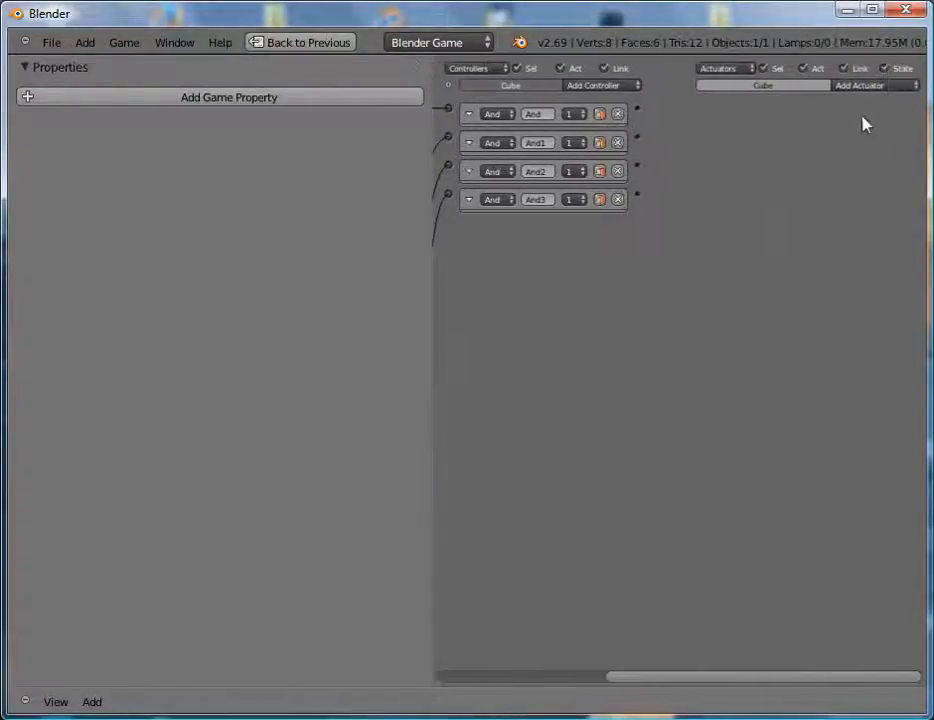
click(900, 87)
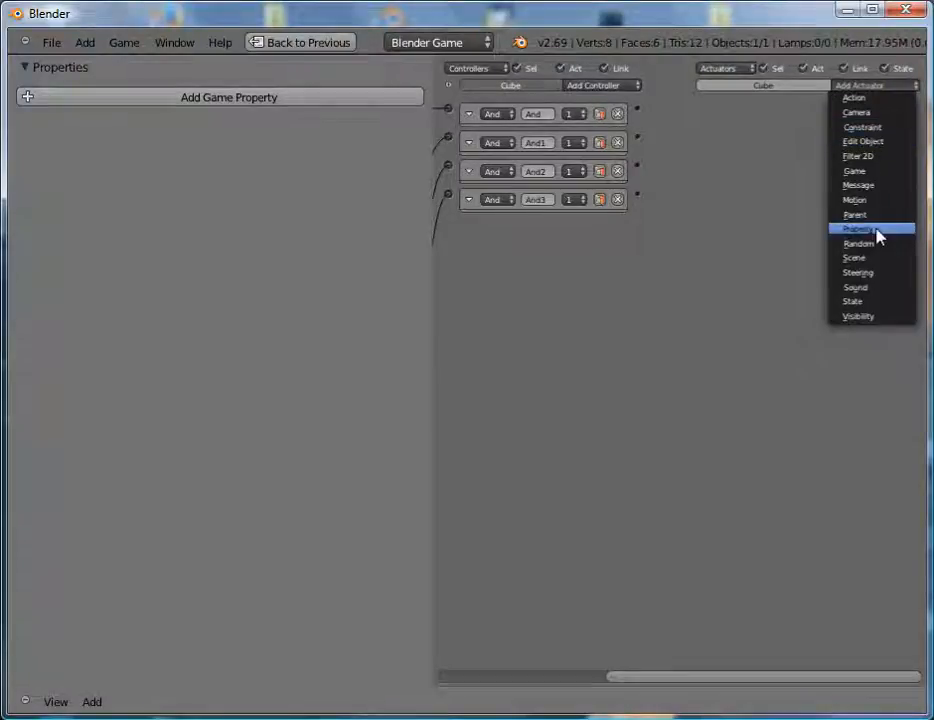
click(888, 201)
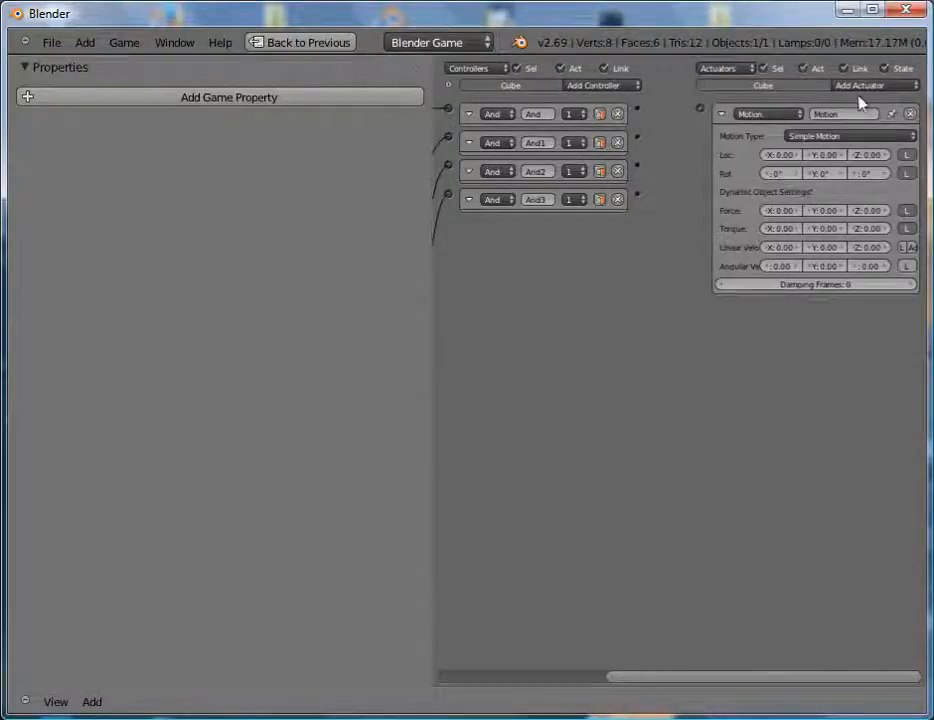
click(882, 86)
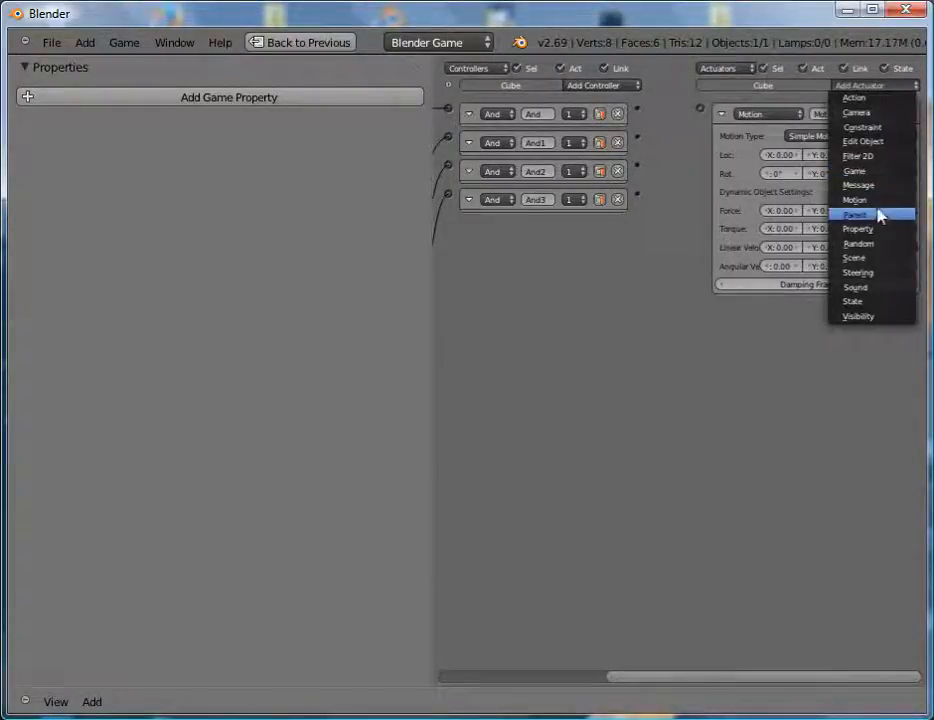
click(882, 202)
click(882, 88)
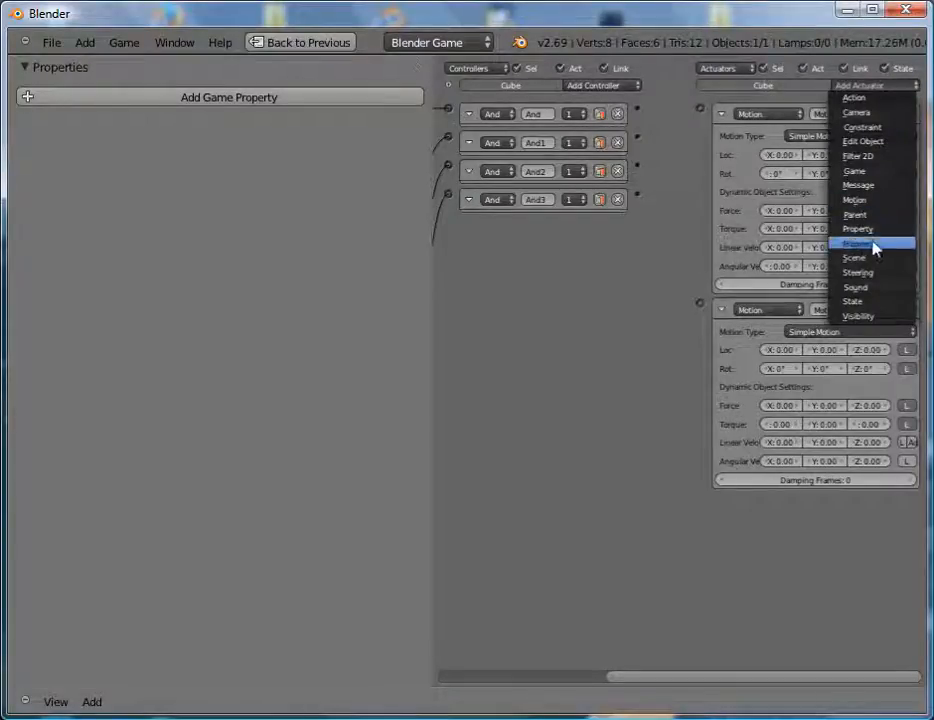
click(886, 201)
click(880, 87)
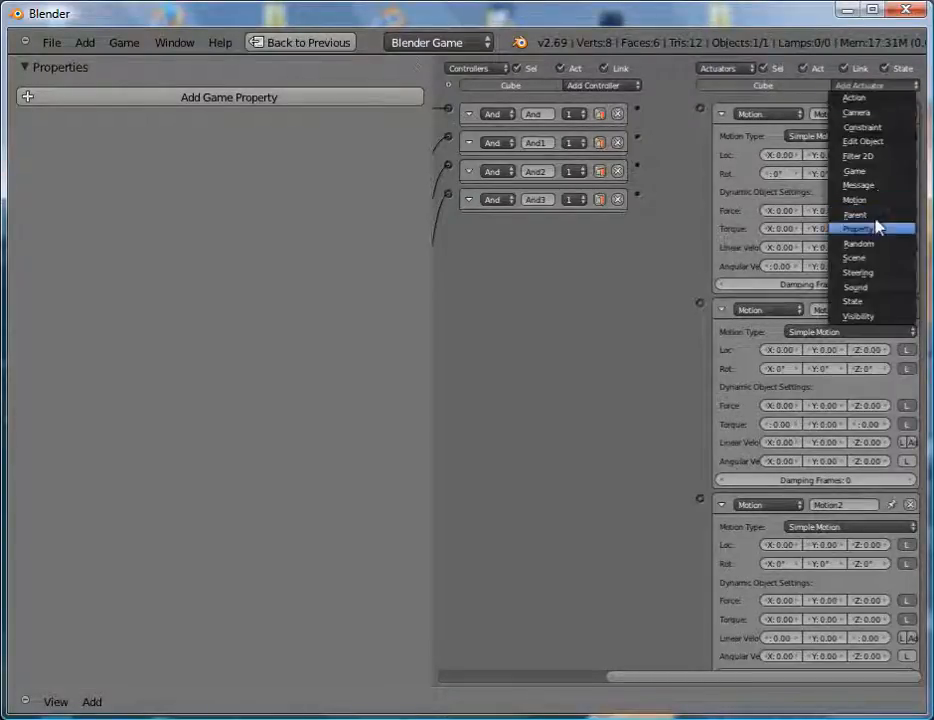
click(880, 201)
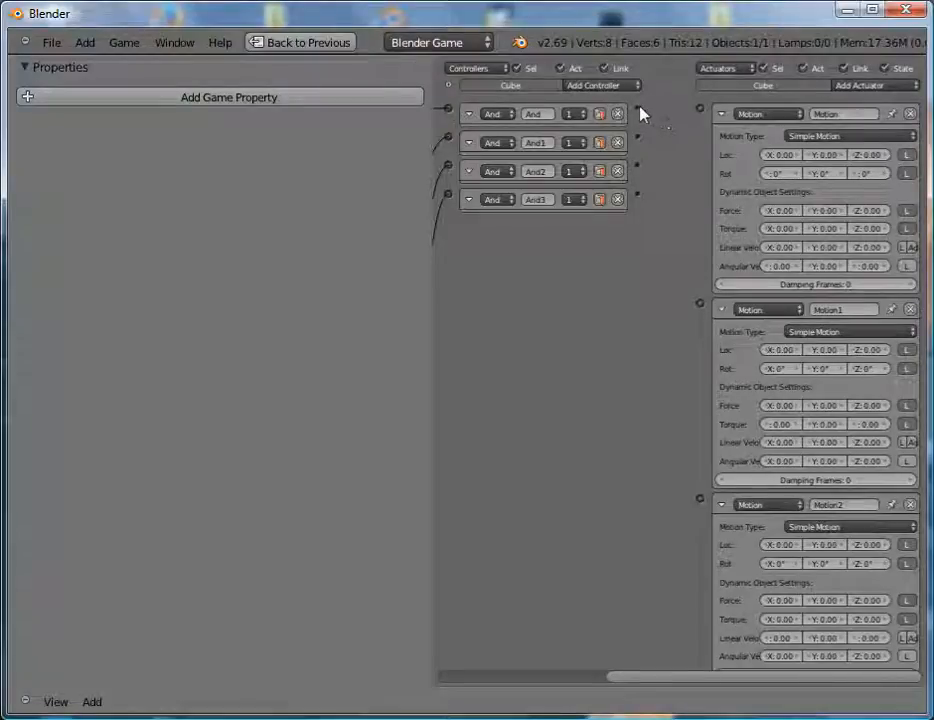
Link the first And controller to the first Motion actuator and set non-local Loc Y to 0.10 on the first actuator, -0.10 on the second.
drag(705, 109, 700, 109)
middle_drag(485, 359, 430, 430)
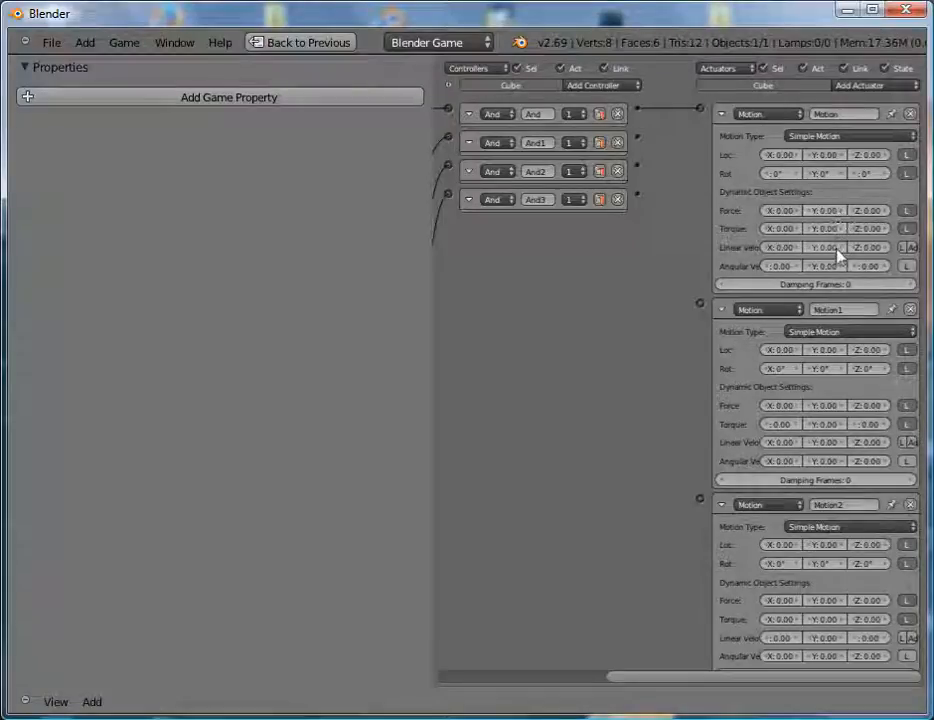
click(842, 156)
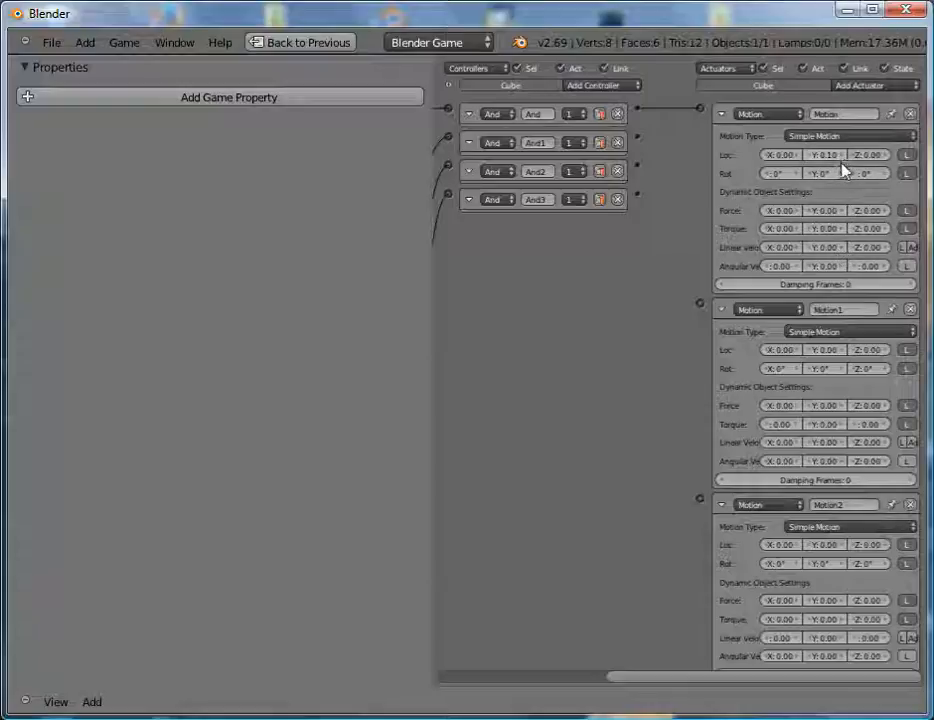
click(812, 352)
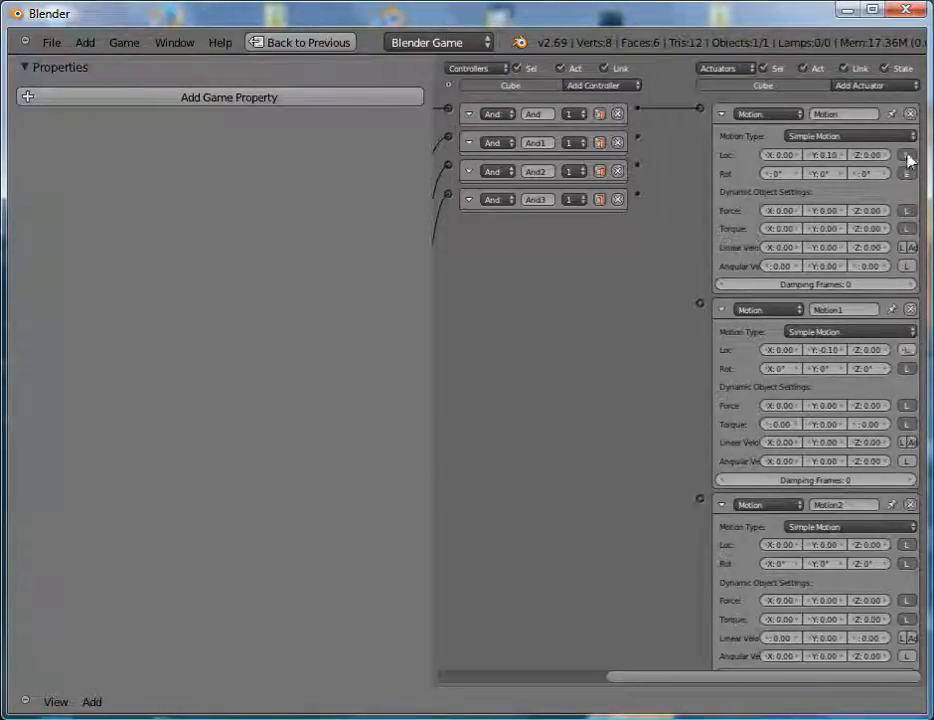
Set Loc X to -0.10 on the third Motion actuator and 0.10 on the fourth, turning off local coordinates for both.
middle_drag(615, 437, 542, 323)
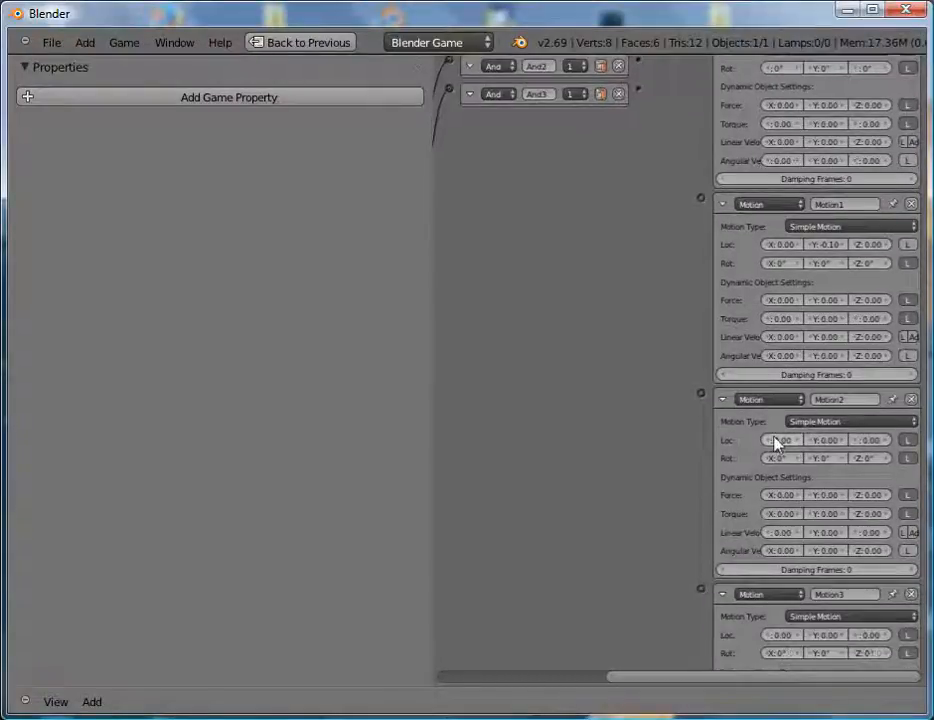
click(767, 441)
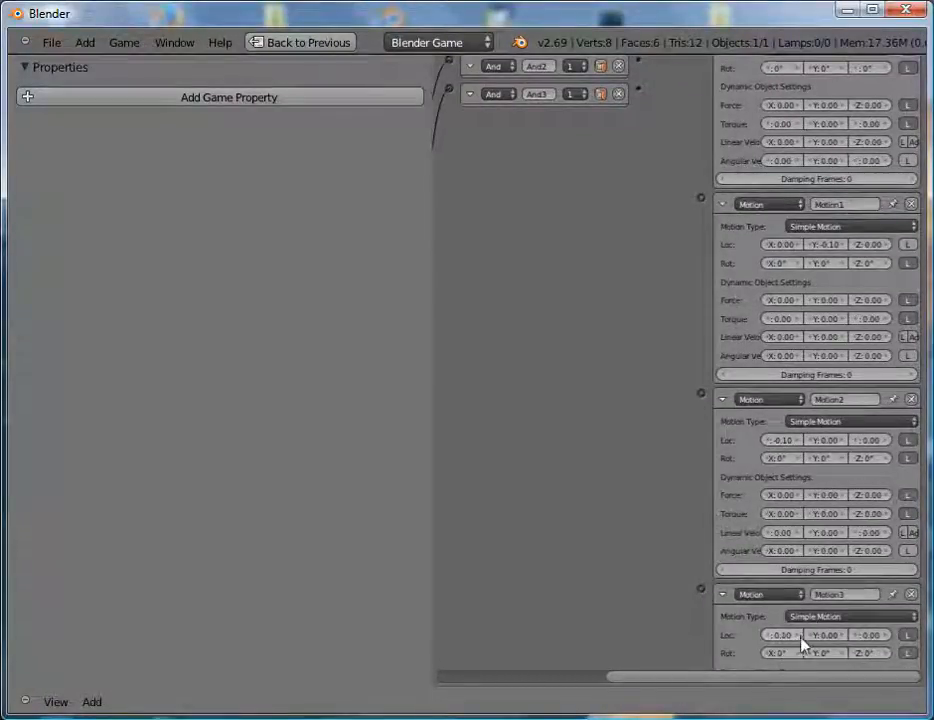
click(911, 634)
click(904, 439)
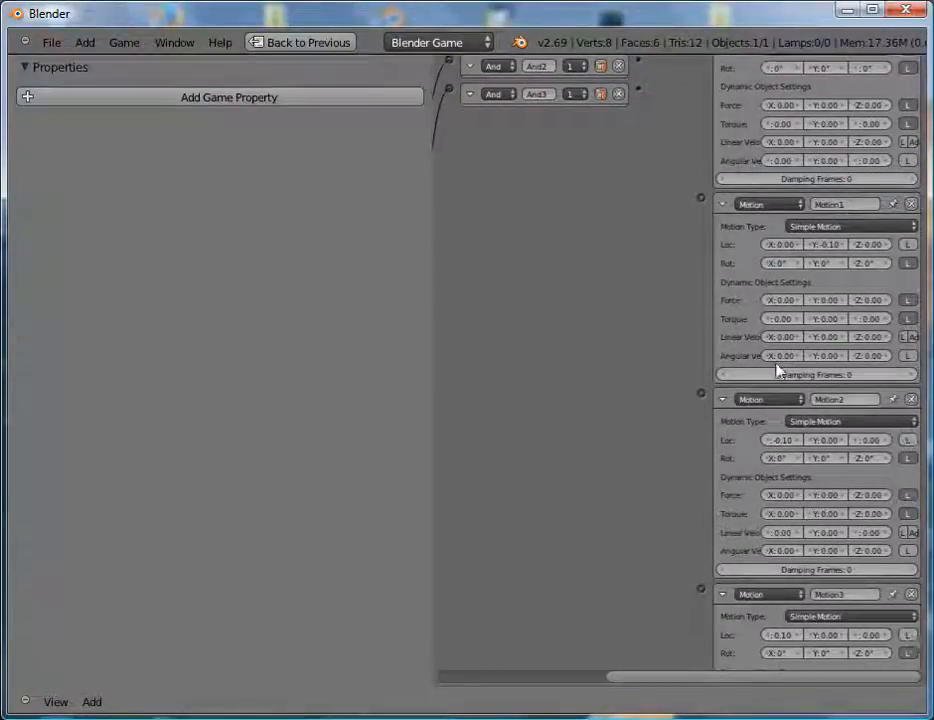
Link the remaining three And controllers to their matching Motion actuators and collapse all four actuators.
scroll(778, 370, up, 3)
click(727, 114)
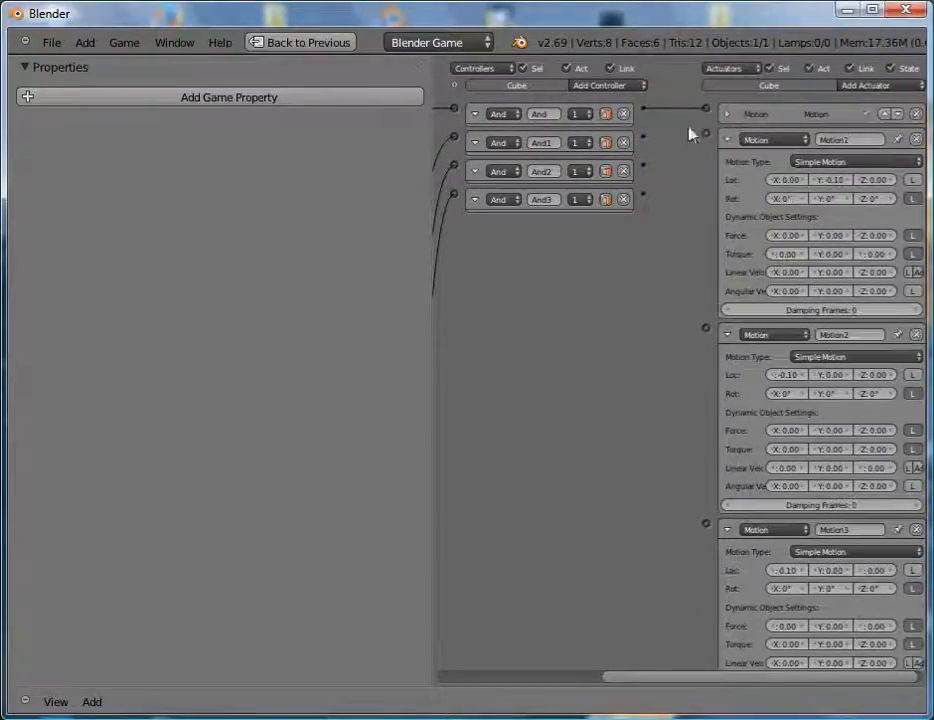
mouse_move(708, 134)
mouse_down()
mouse_move(648, 136)
mouse_move(714, 140)
mouse_up()
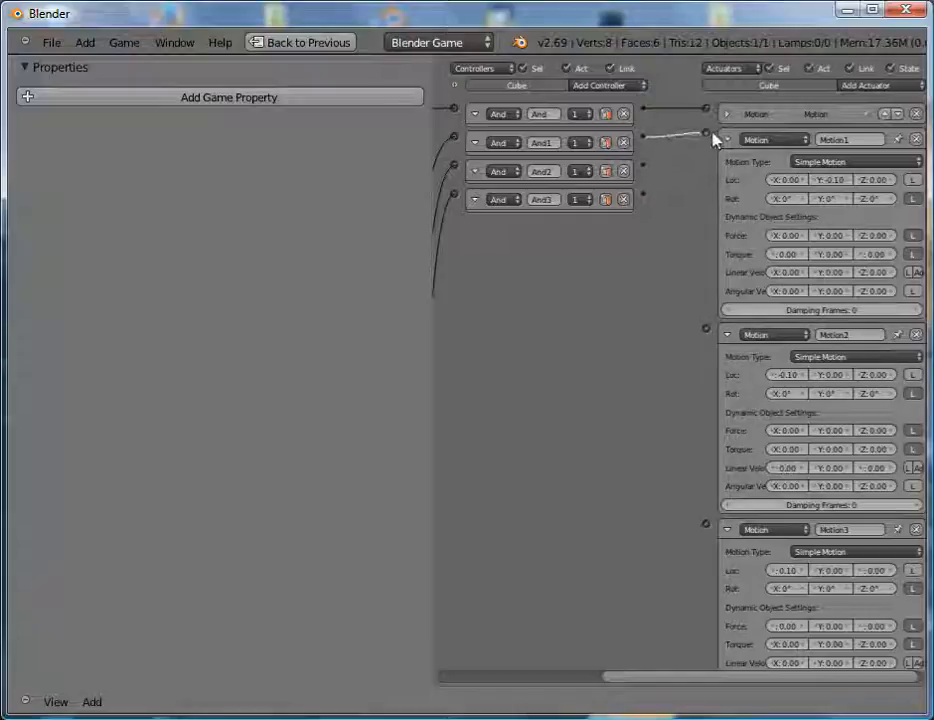
drag(643, 166, 706, 328)
click(727, 139)
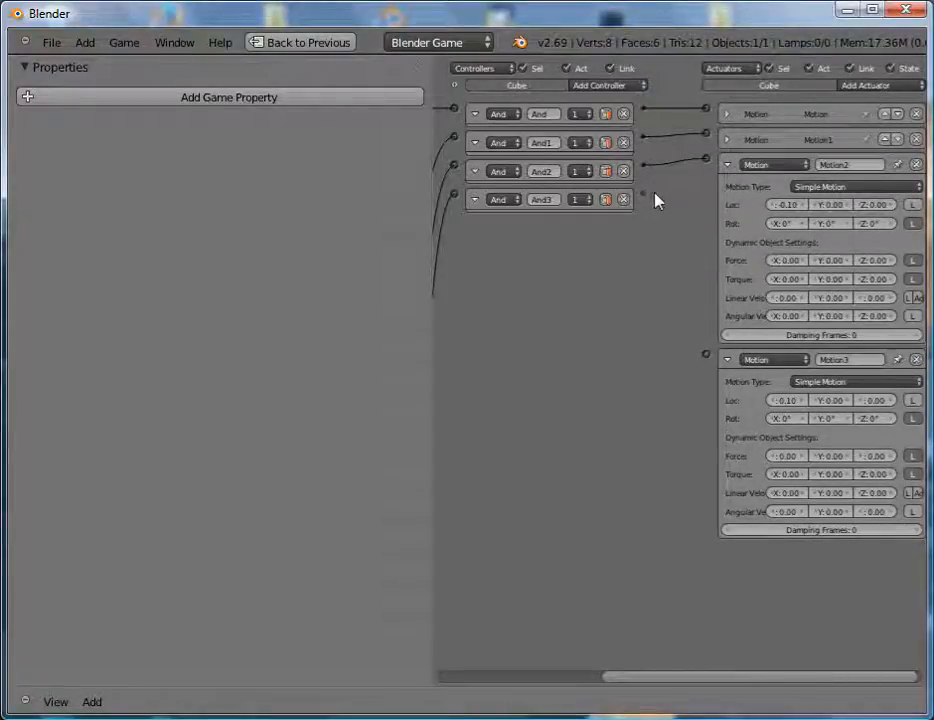
drag(648, 196, 705, 353)
click(727, 359)
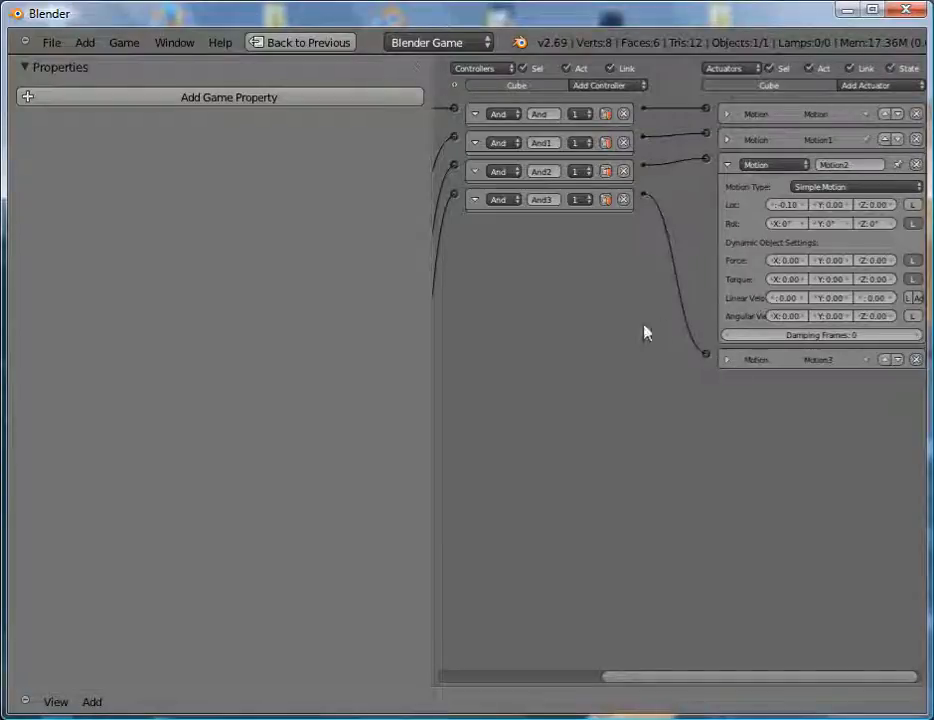
click(727, 164)
Collapse the four Keyboard sensors.
ctrl+scroll(690, 165, left, 5)
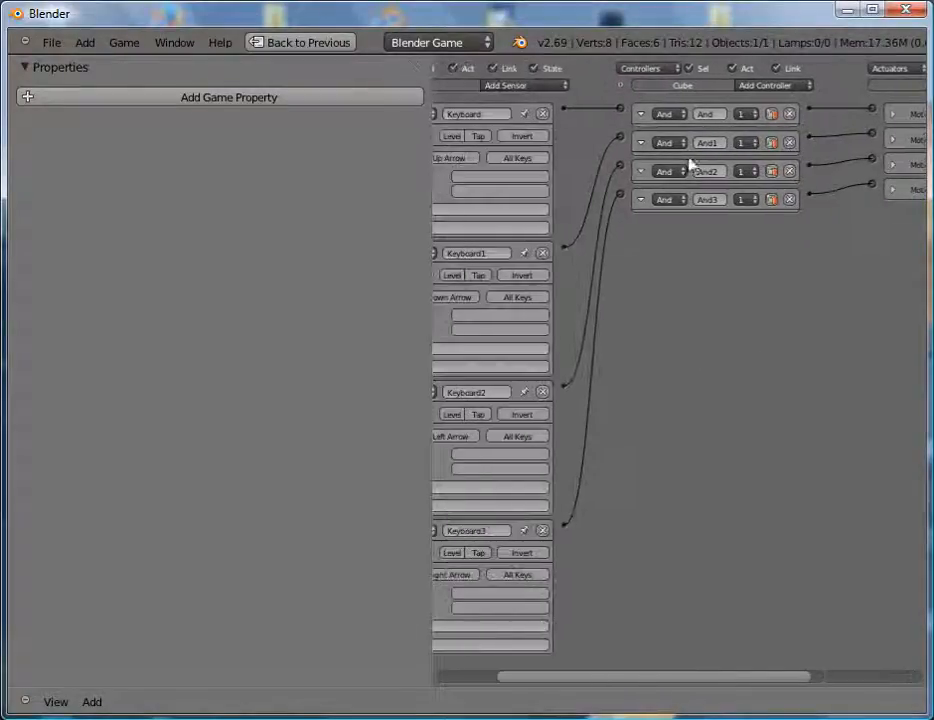
ctrl+scroll(741, 399, left, 3)
click(448, 114)
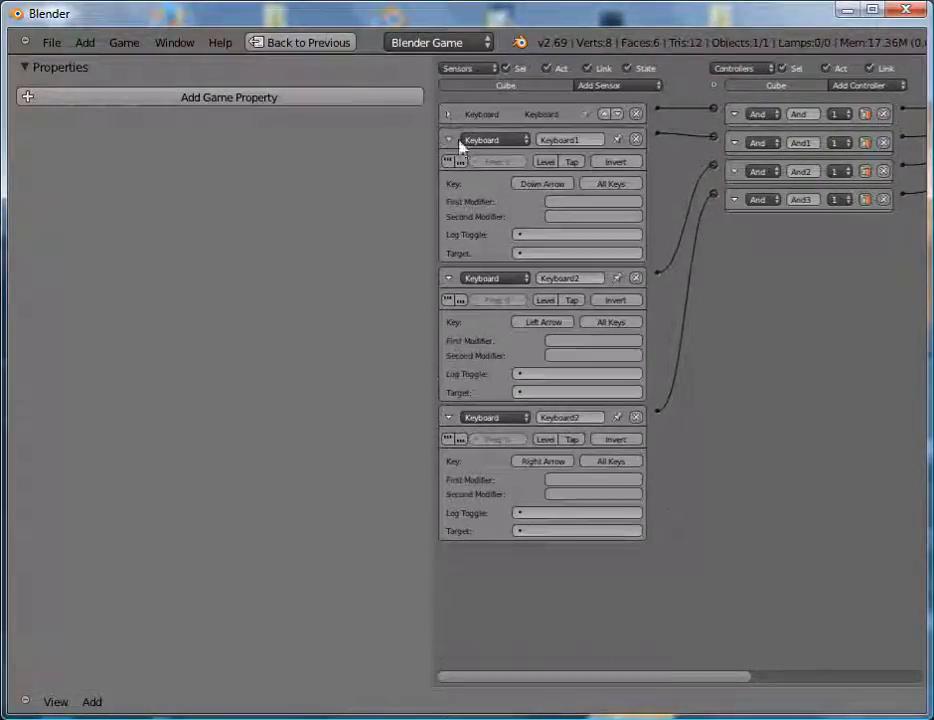
click(448, 140)
click(448, 165)
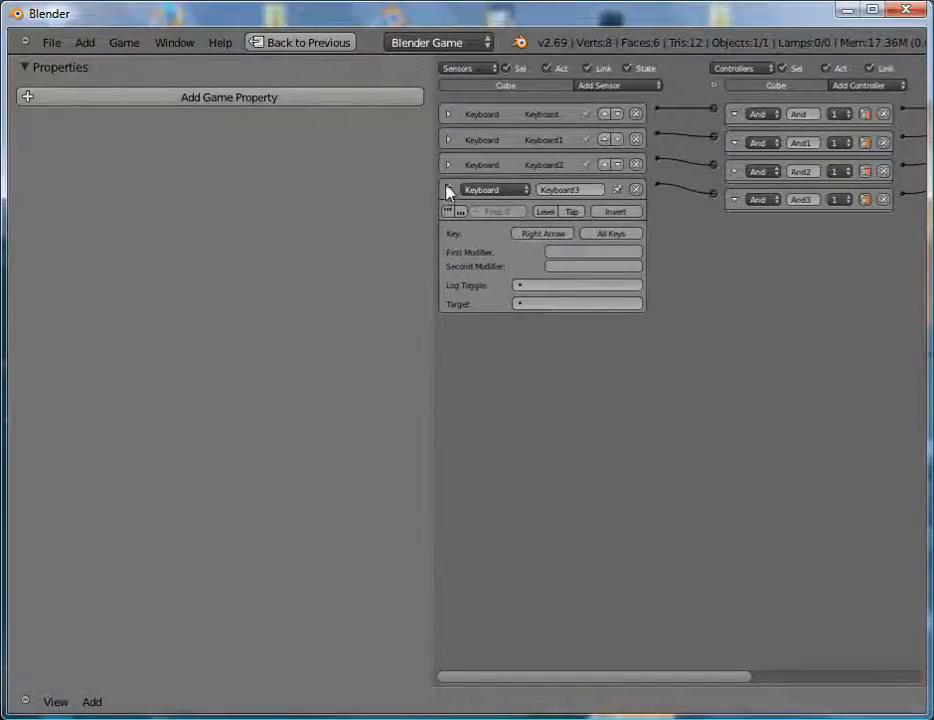
click(447, 189)
Add a Python controller and an Always sensor to the cube.
click(872, 87)
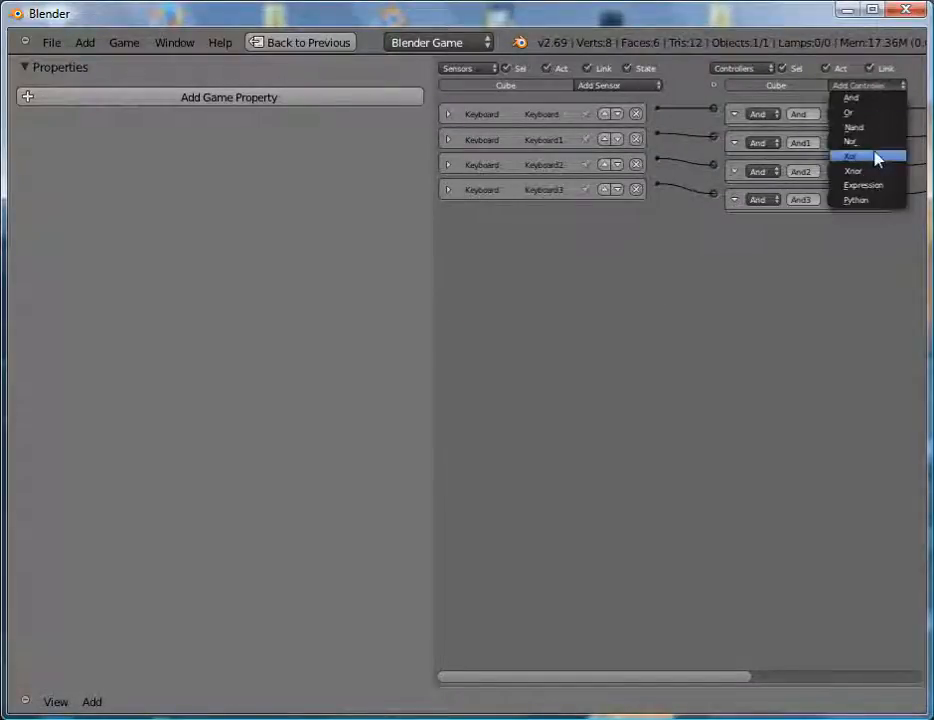
click(862, 201)
ctrl+scroll(690, 390, right, 2)
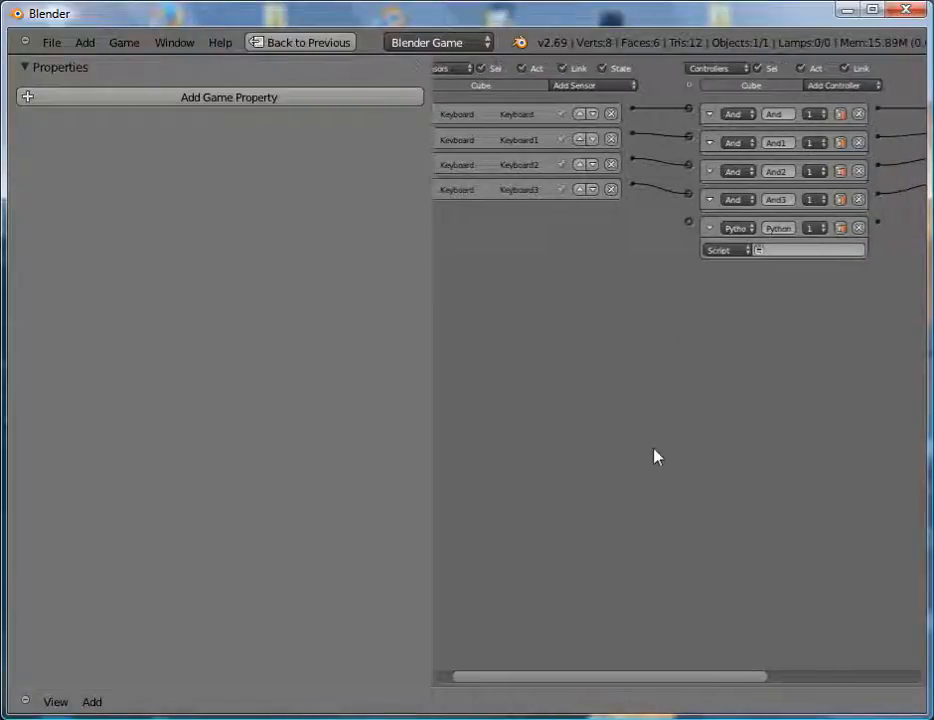
click(600, 86)
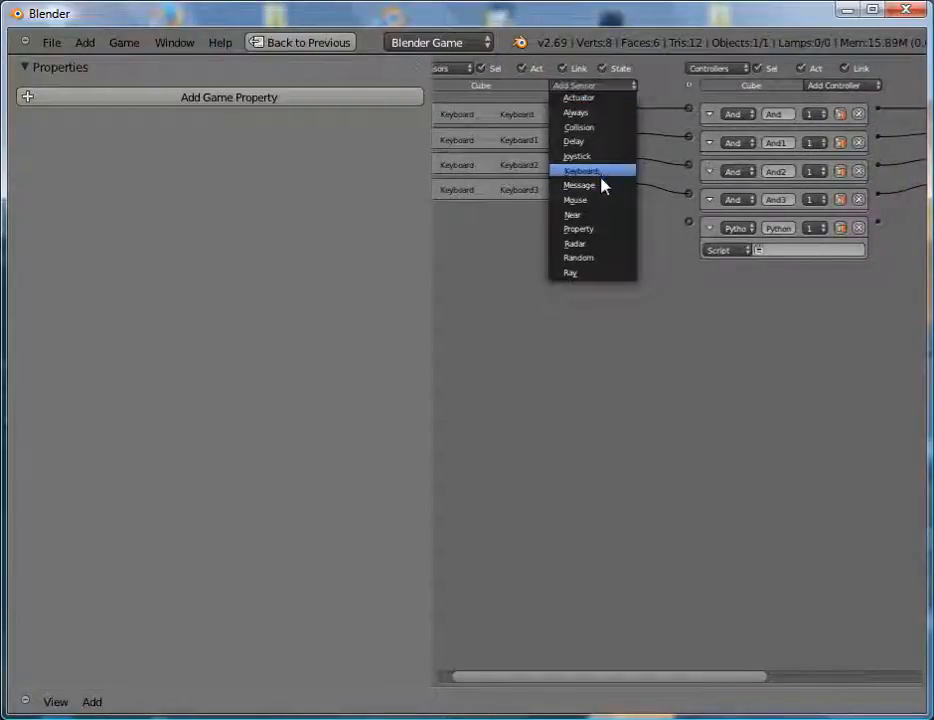
click(605, 113)
ctrl+scroll(667, 455, left, 2)
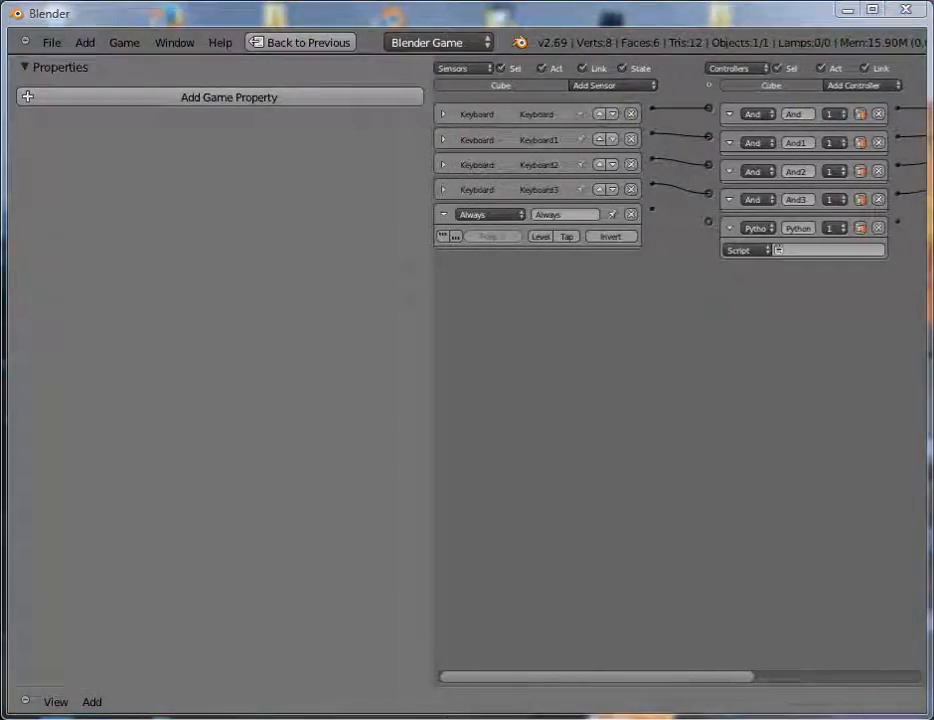
ctrl+scroll(600, 445, left, 1)
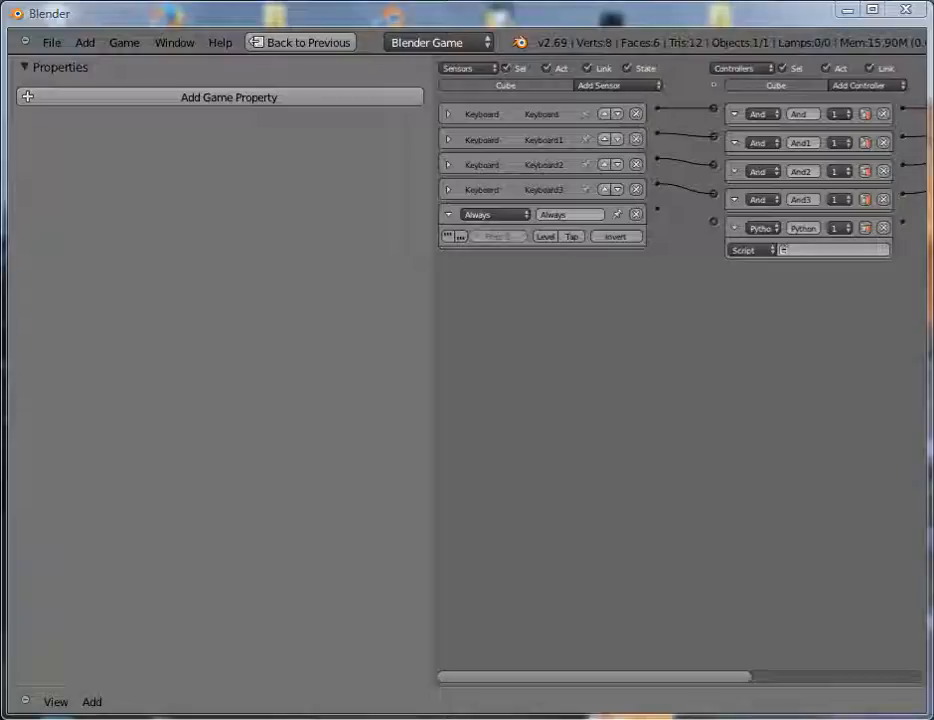
Switch the Python controller to Module execution and set its module to maze_generator.update.
click(763, 251)
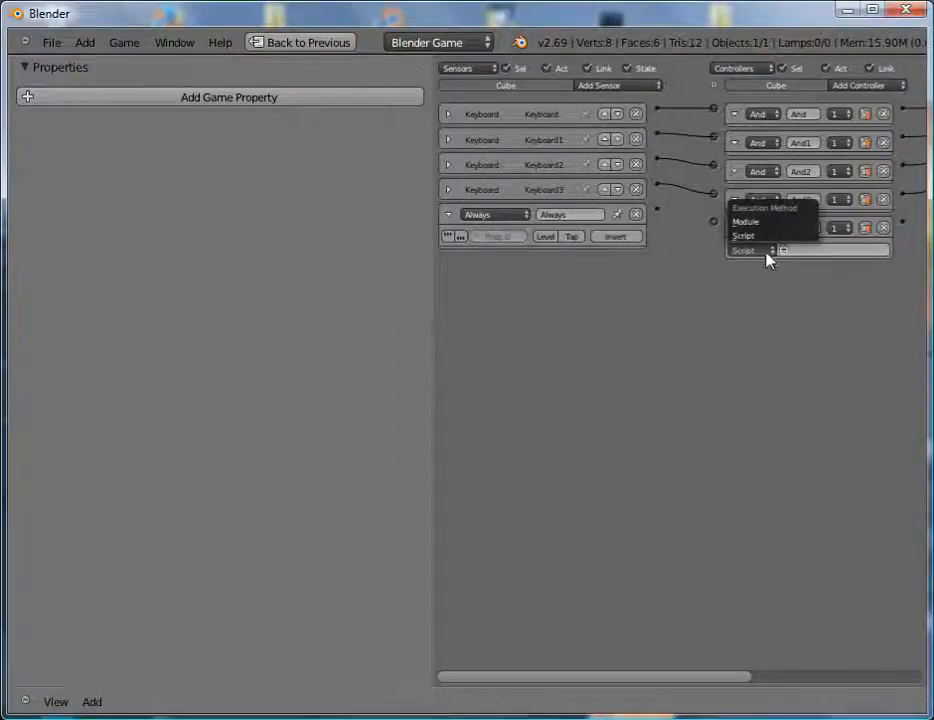
click(775, 224)
click(806, 252)
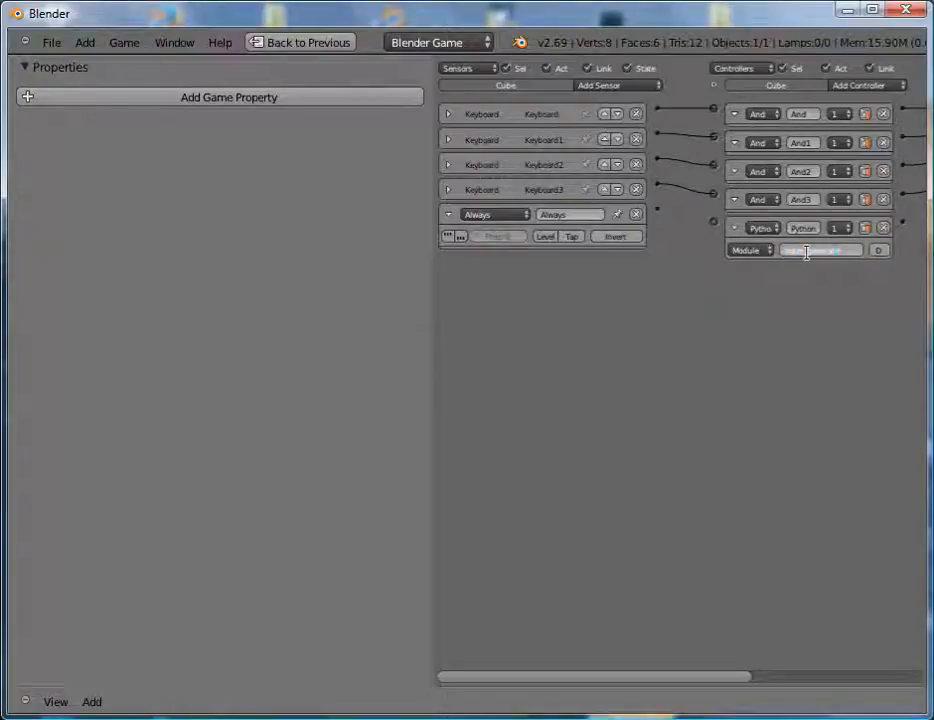
text(nt)
key(Return)
Link the Always sensor to the Python controller and enable the sensor's true level triggering.
middle_drag(806, 360, 796, 350)
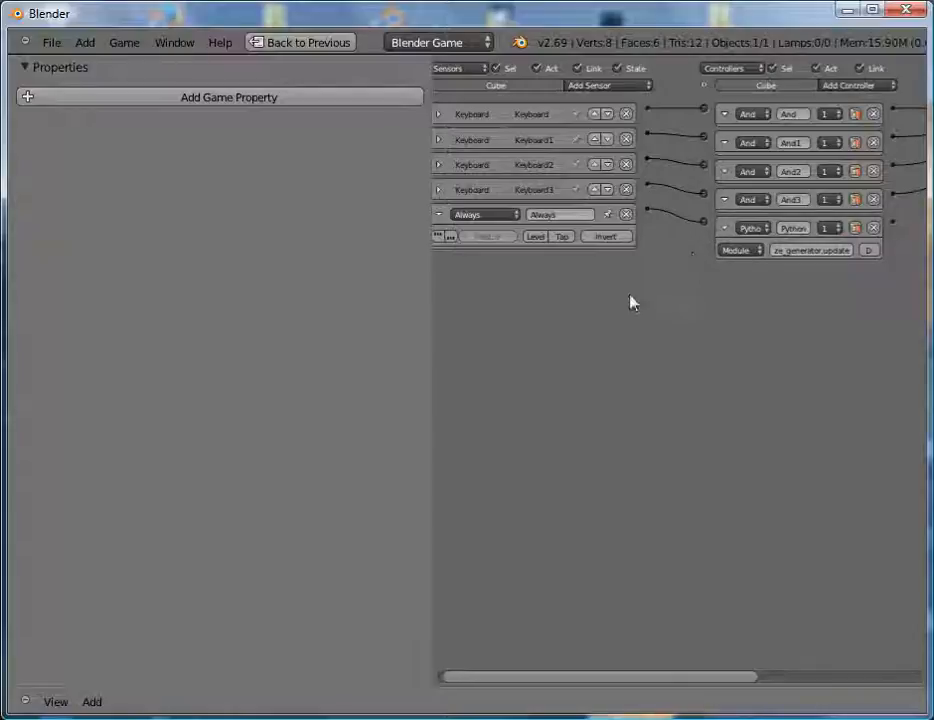
middle_drag(630, 302, 636, 302)
click(442, 237)
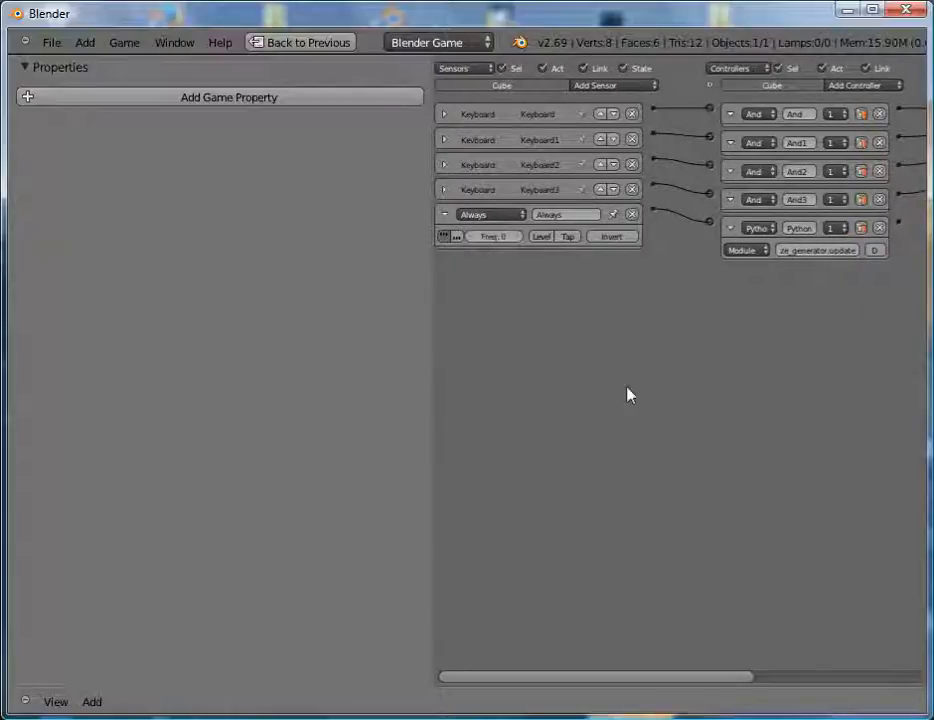
Add a game property named maze_object to the cube.
click(267, 97)
click(88, 138)
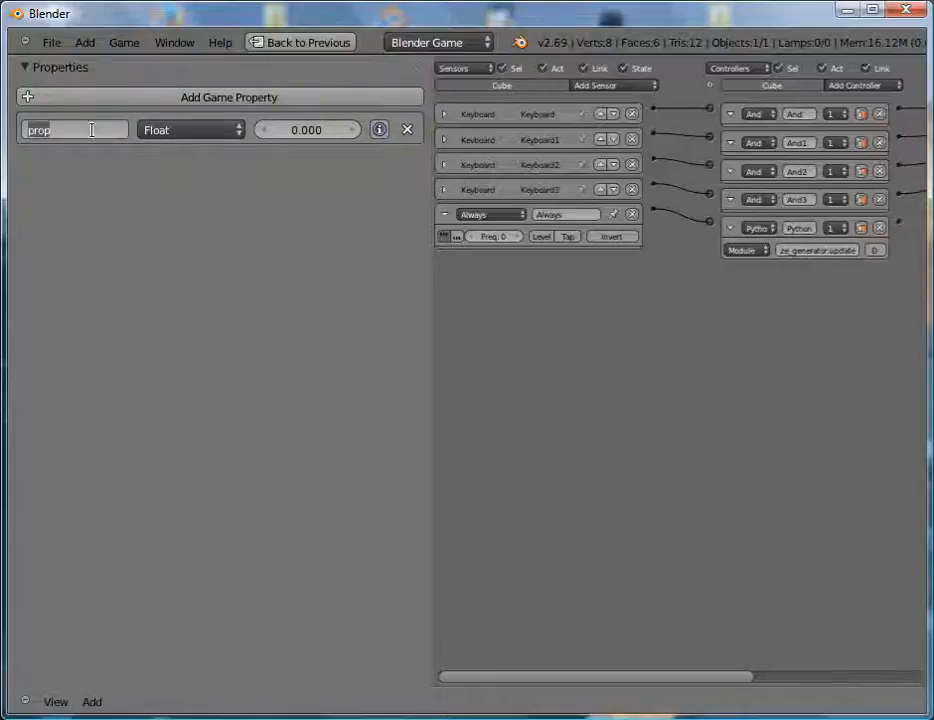
text(maz)
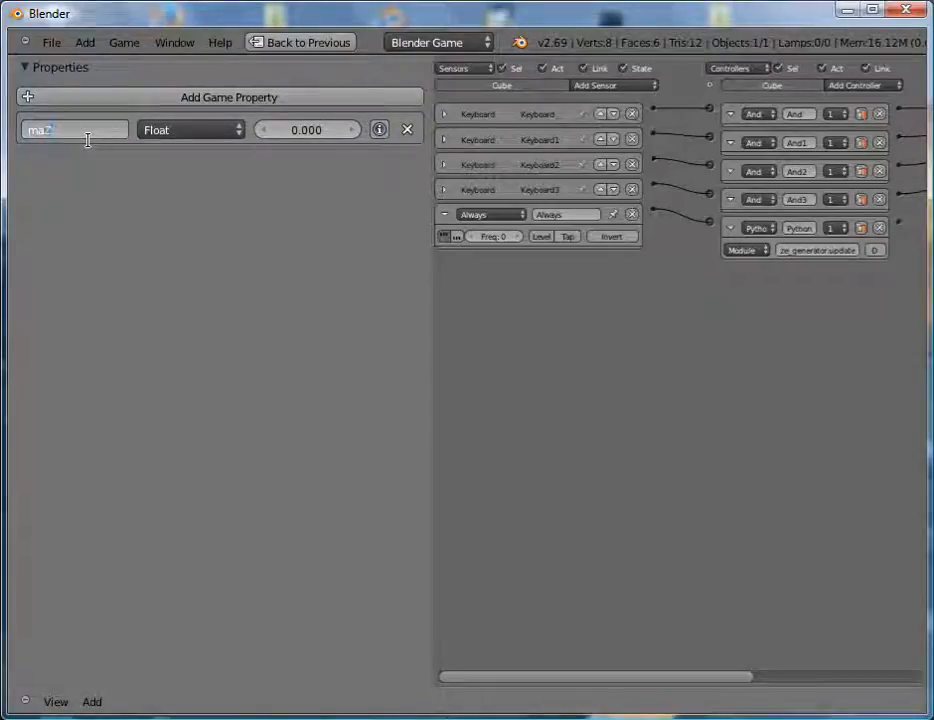
key(BackSpace)
text(A)
text(ze)
text(_object)
key(Return)
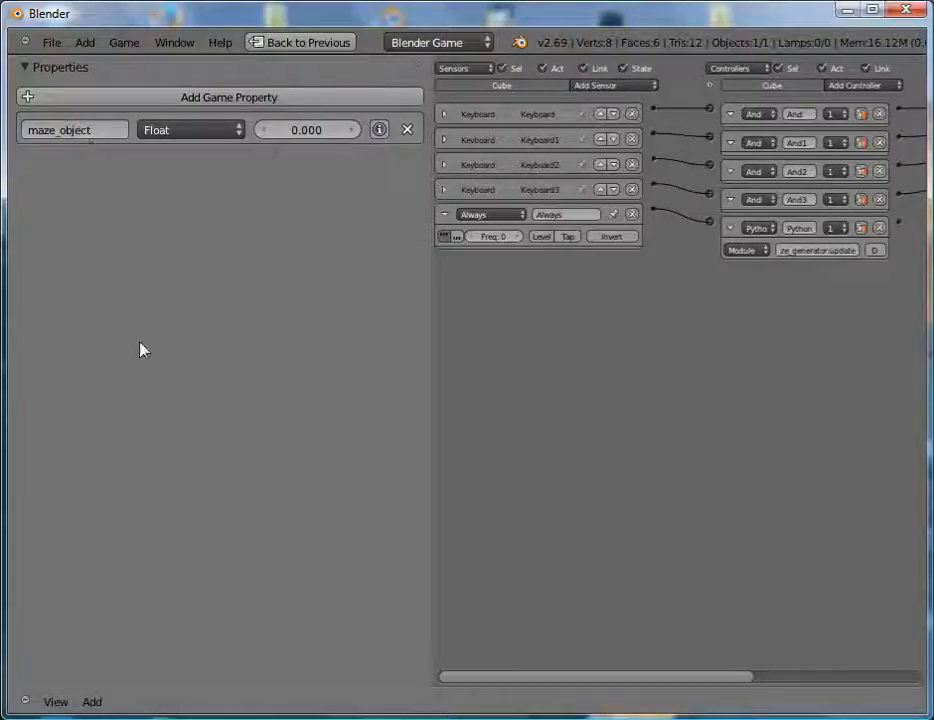
Change the maze_object property to a String with the value MazeObject.
click(198, 132)
click(194, 219)
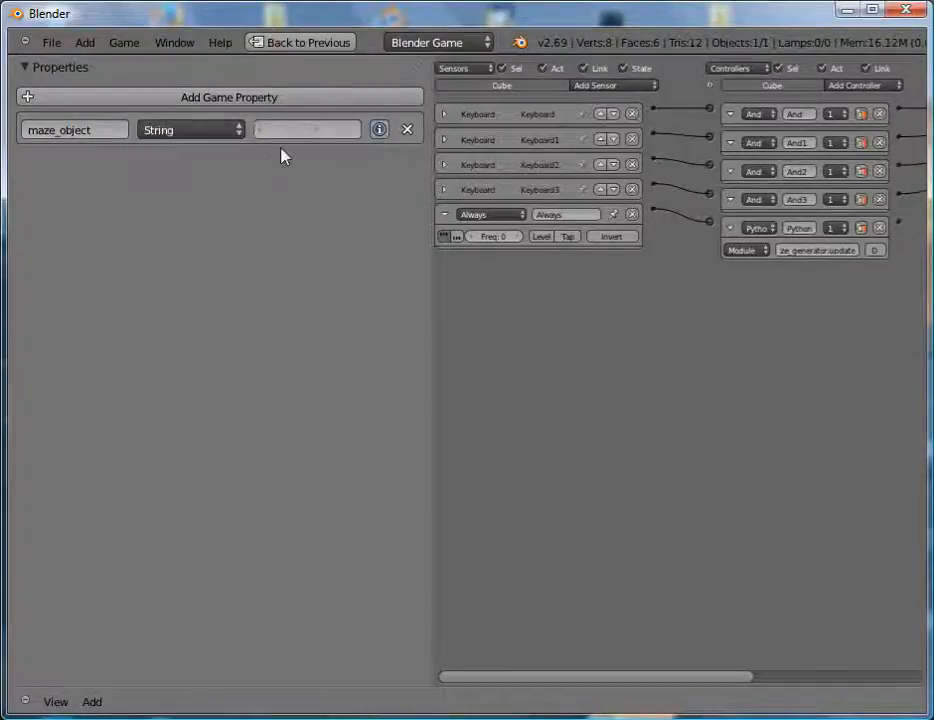
click(300, 130)
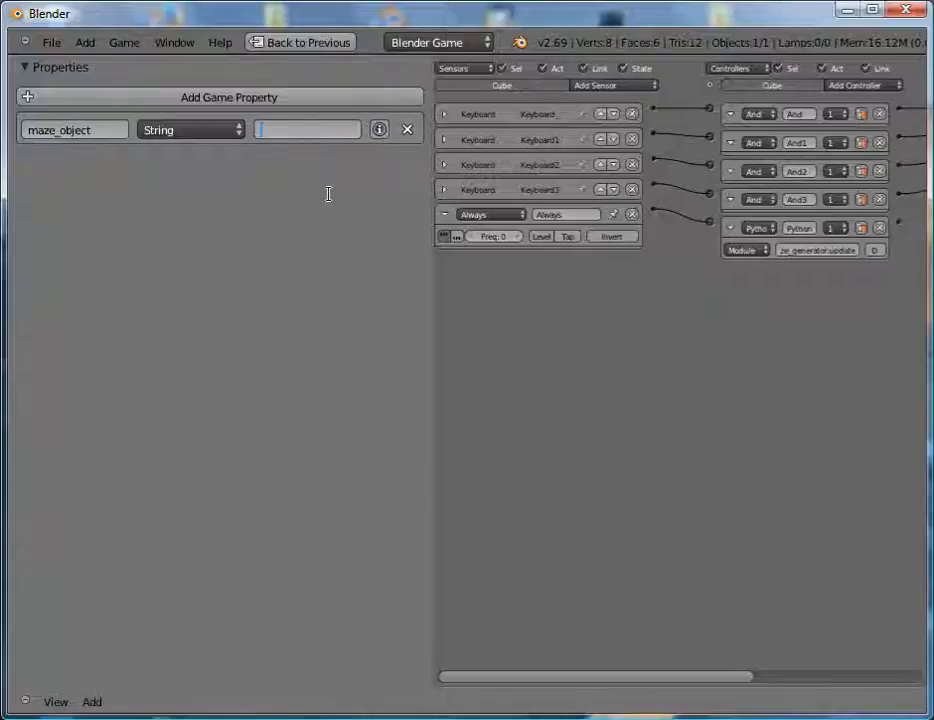
text(MazeObject)
key(Return)
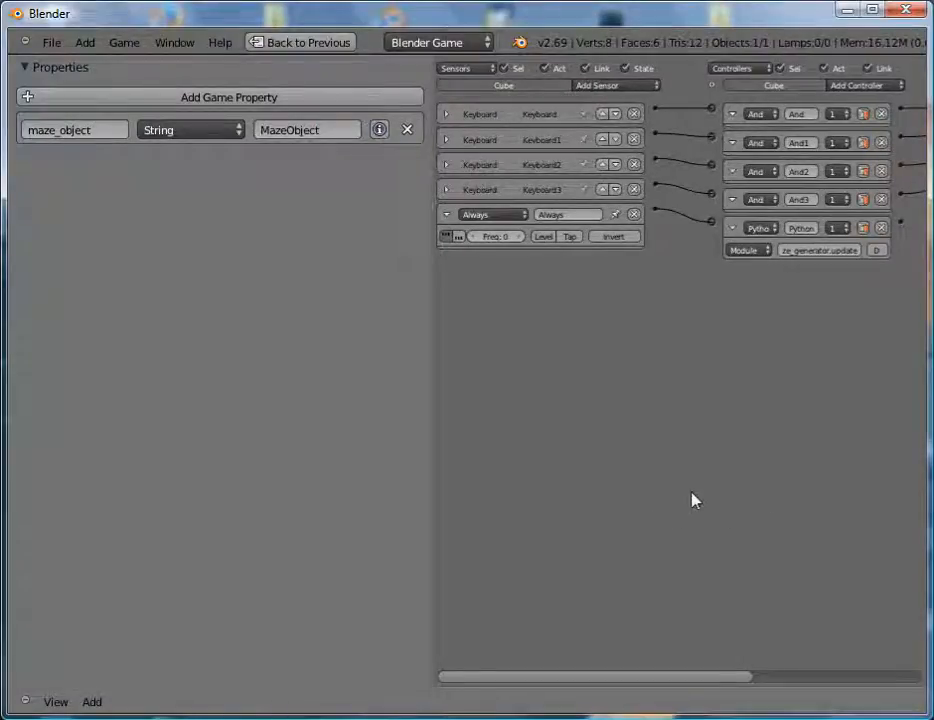
Rename the main maze empty on the first layer as MazeObject.
key(ctrl+Up)
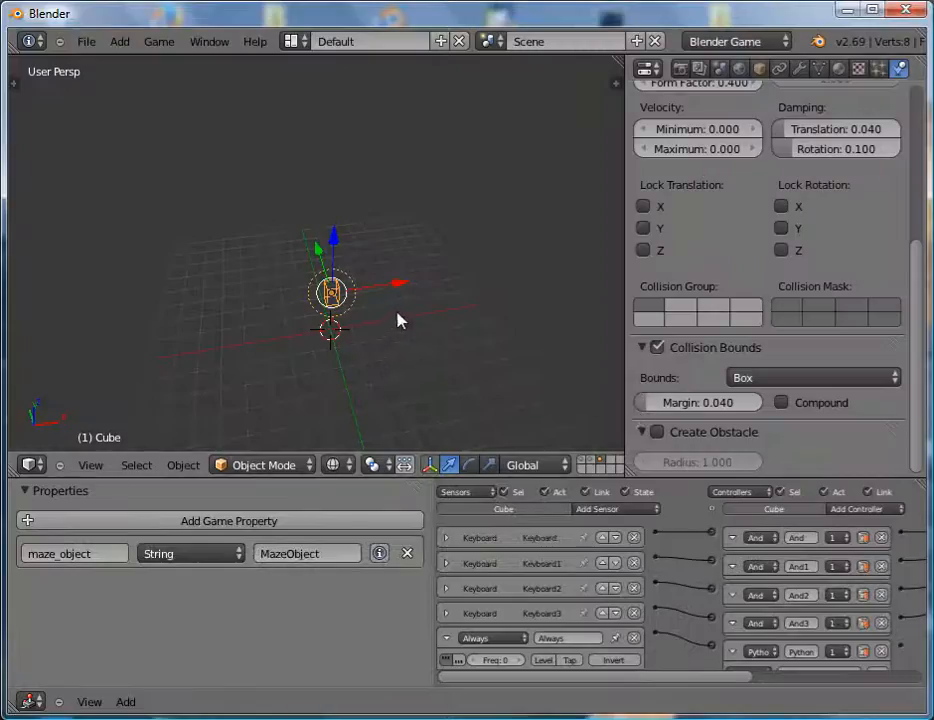
key(1)
right_click(325, 331)
click(760, 68)
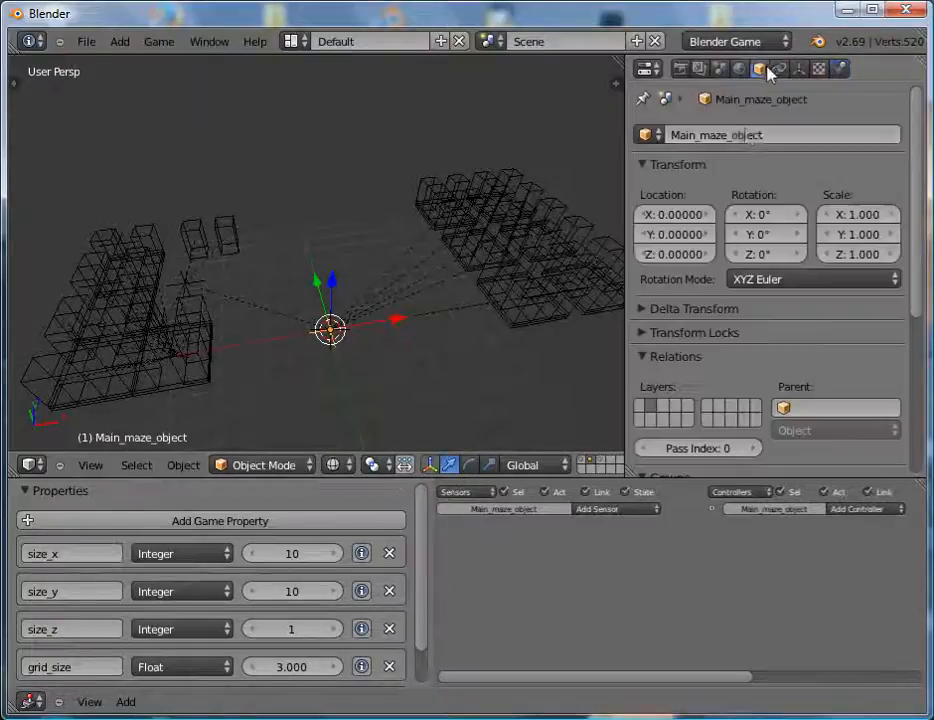
double_click(741, 135)
text(MazeObject)
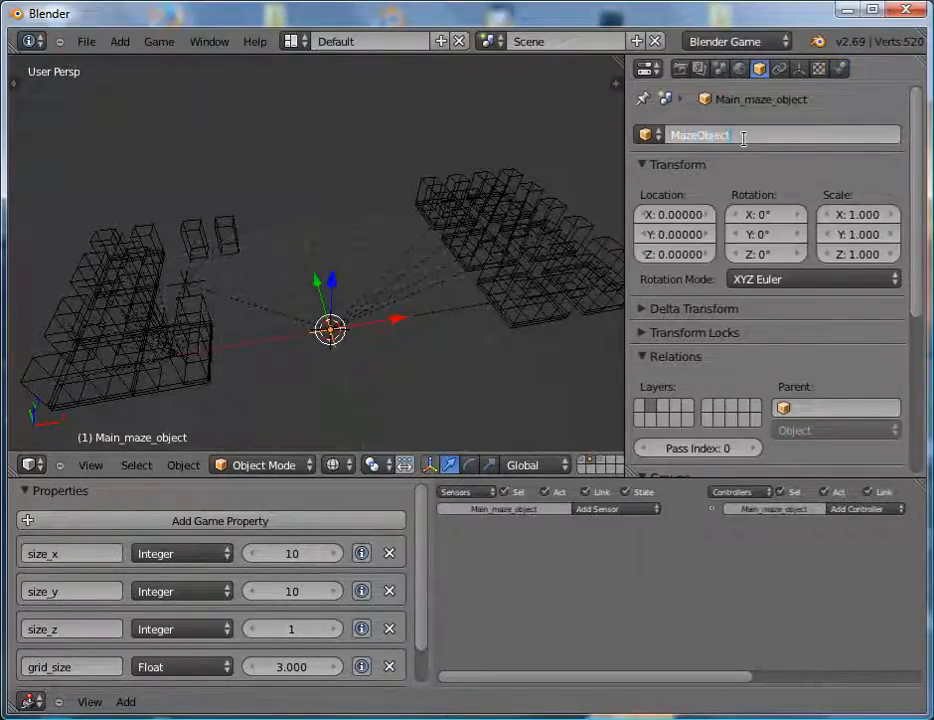
key(Return)
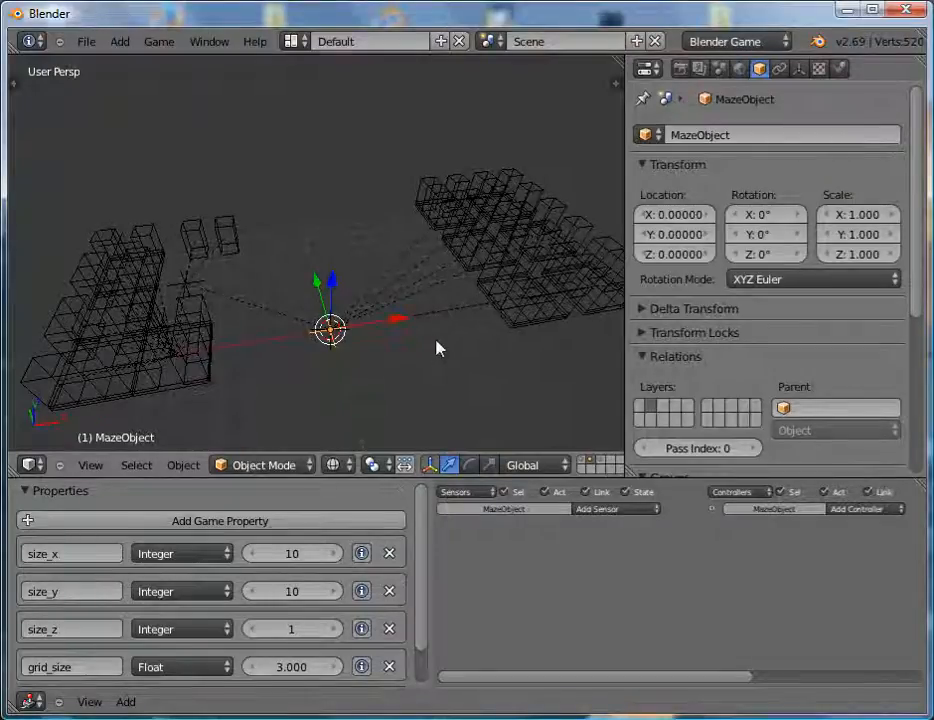
Select the cube on the third layer and snap the 3D cursor to it.
key(3)
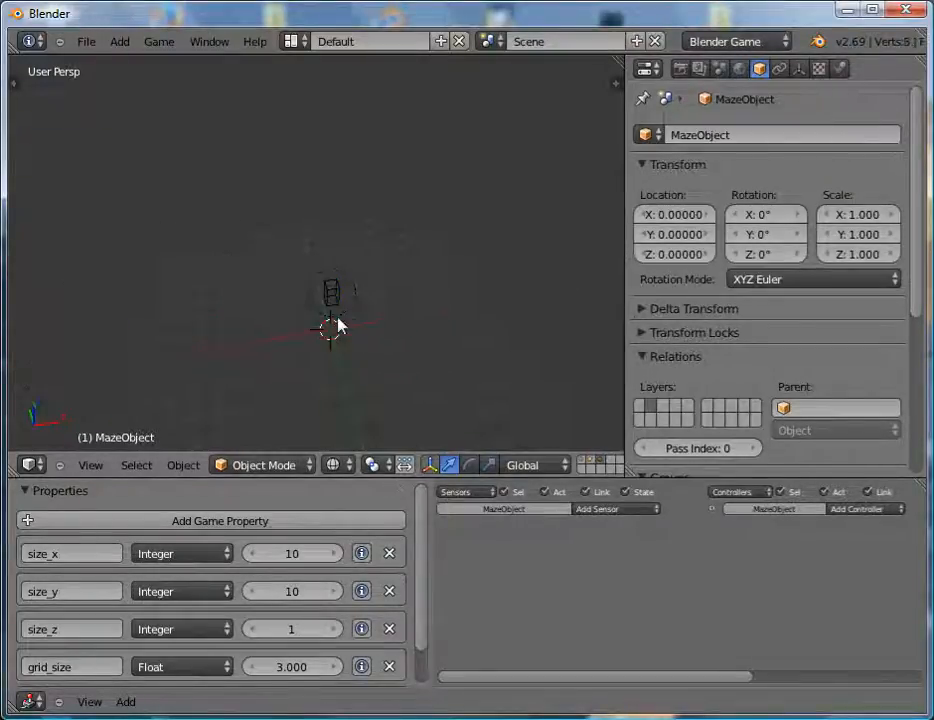
right_click(338, 289)
key(shift+s)
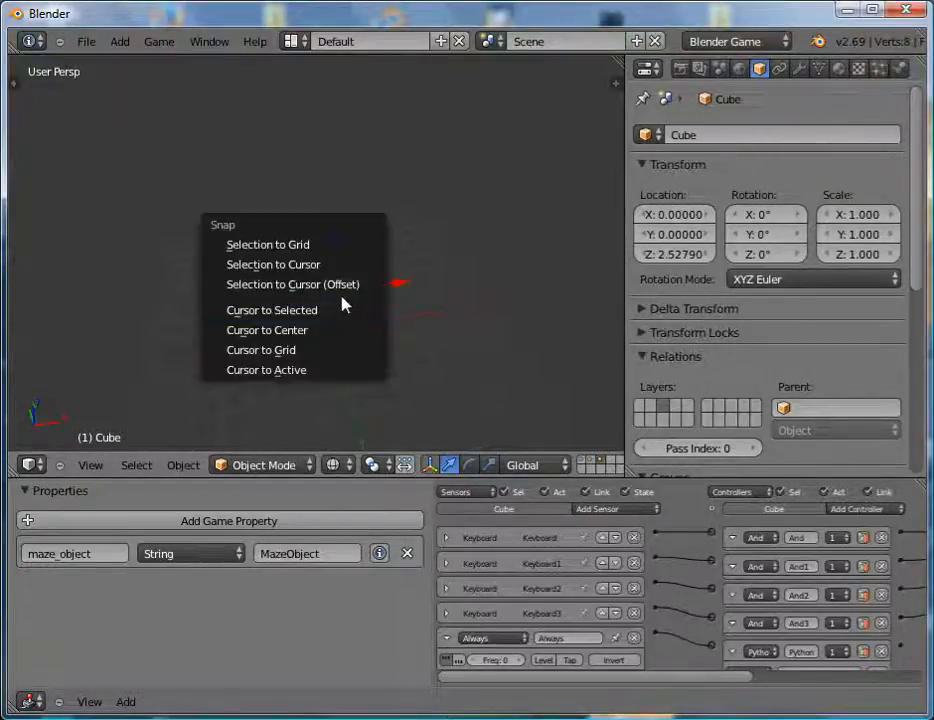
key(shift+a)
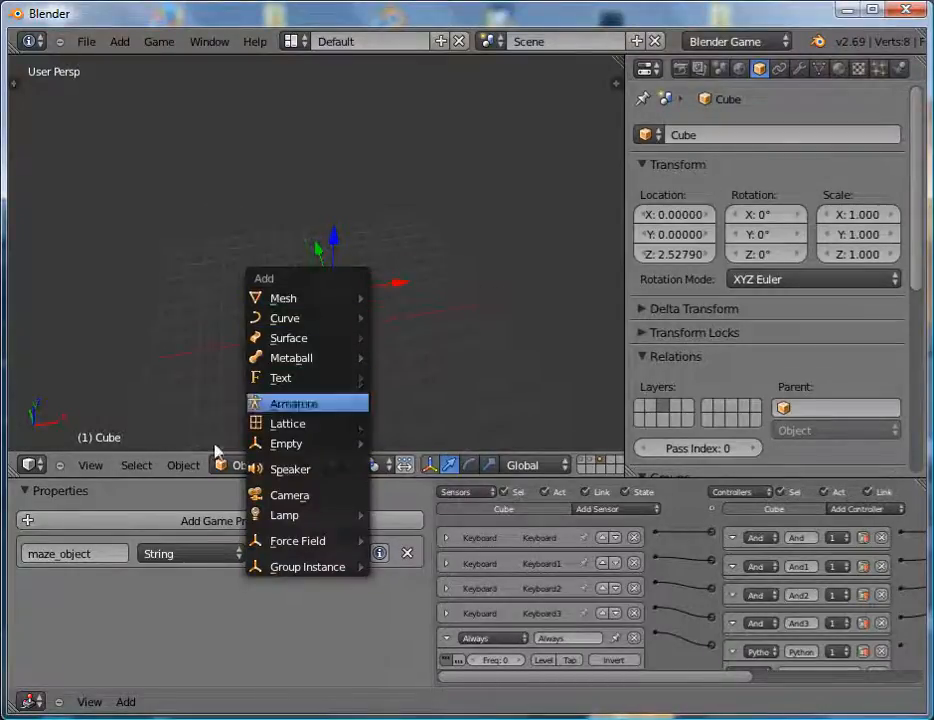
key(shift+s)
click(432, 354)
Add a point lamp at the 3D cursor and raise it along Z to about 4.88, above the cube.
key(shift+a)
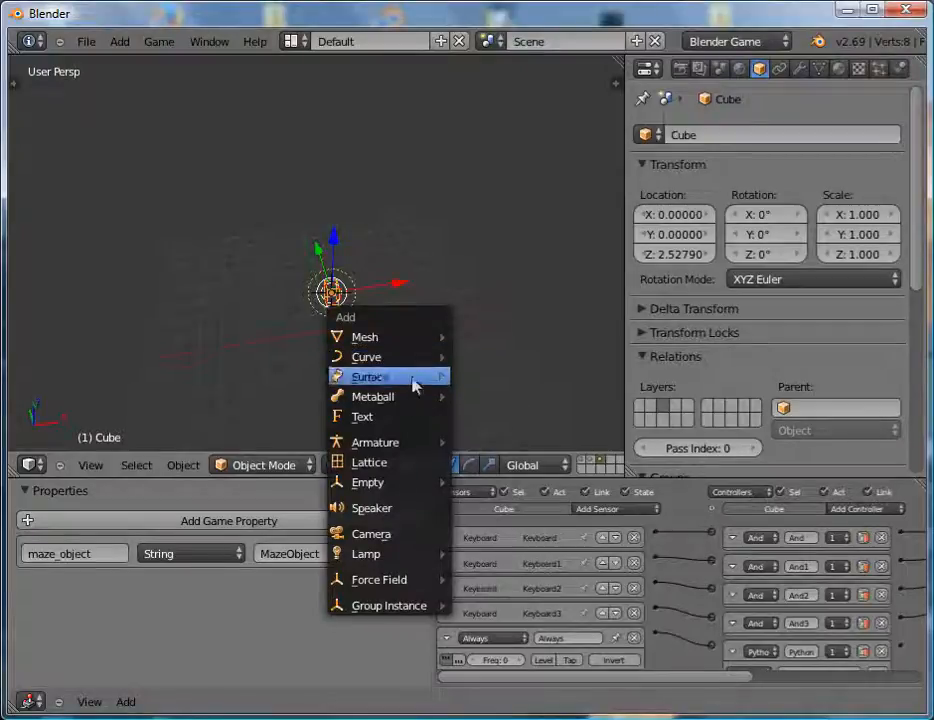
mouse_move(406, 558)
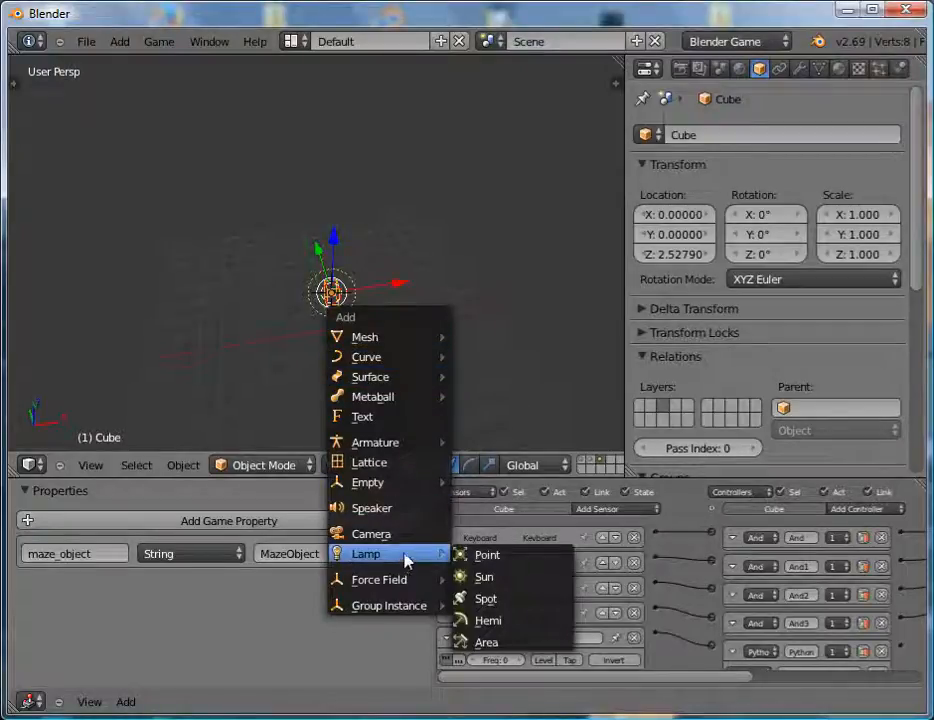
click(483, 555)
key(g)
key(z)
click(354, 241)
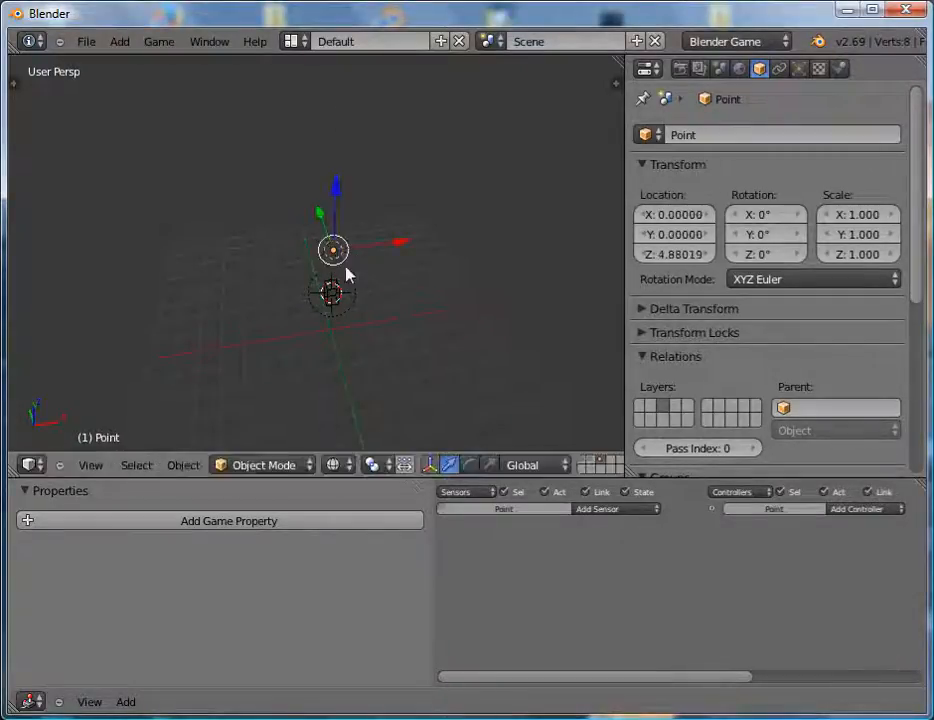
Parent the point lamp to the cube and rename the cube as player.
shift+right_click(336, 283)
key(ctrl+p)
click(339, 292)
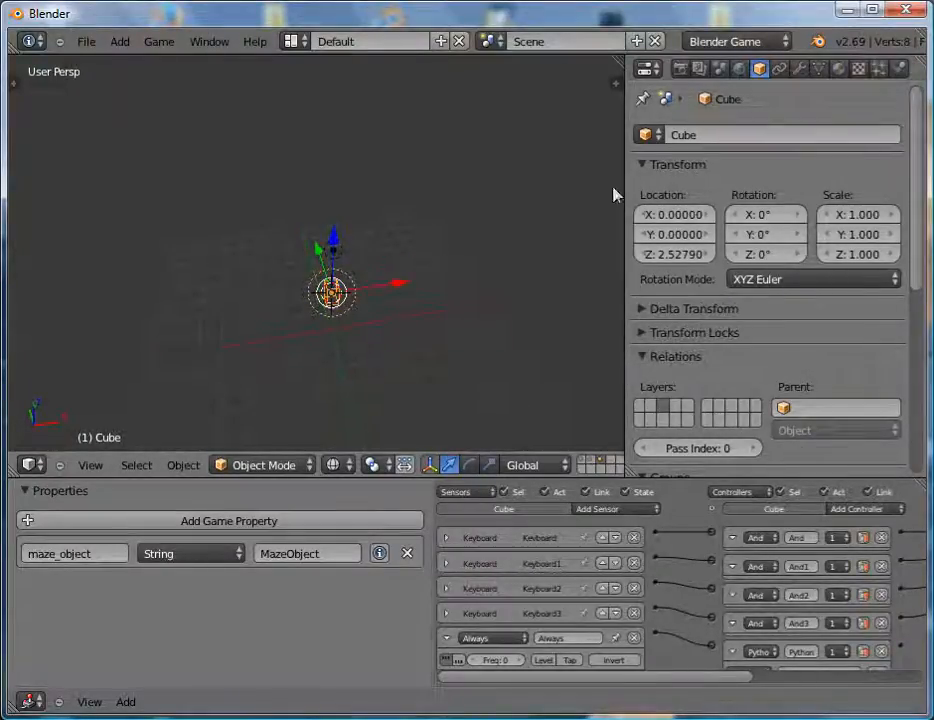
click(703, 136)
text(pla)
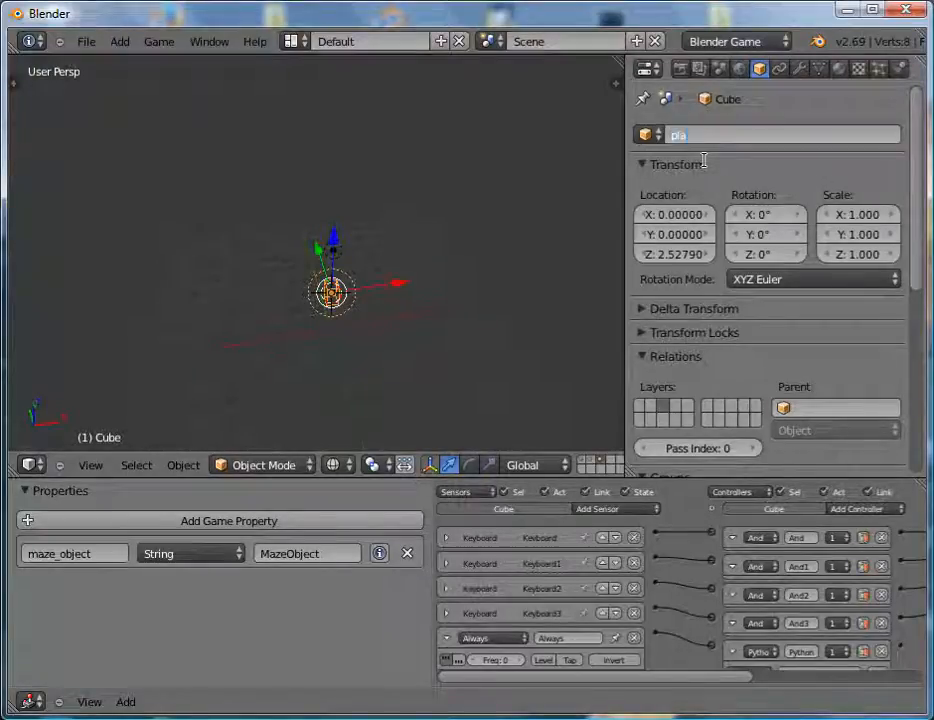
text(yer)
key(Return)
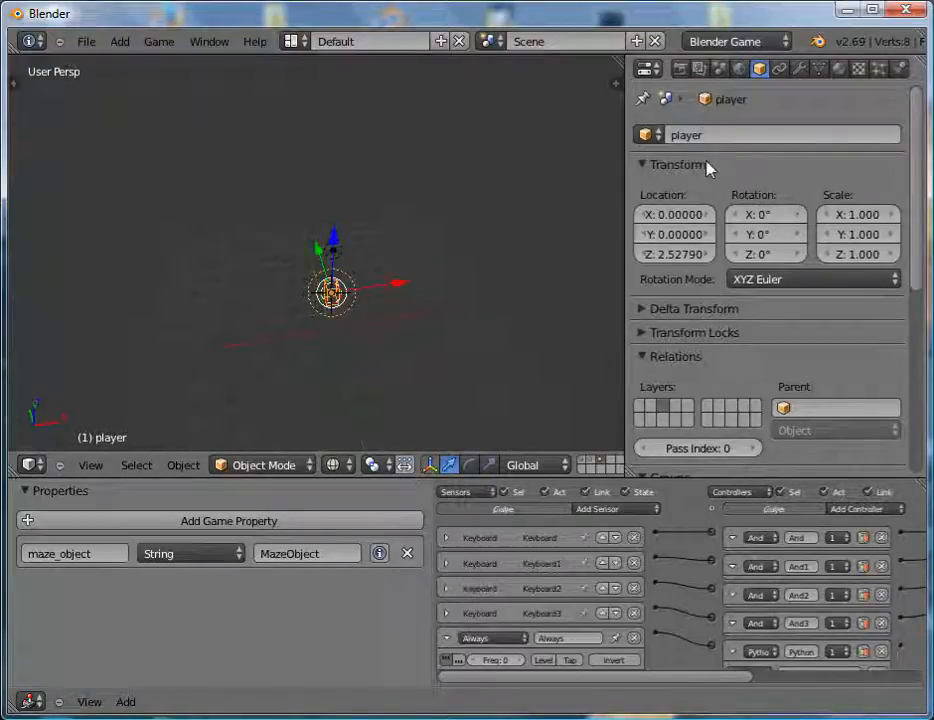
Select room1's floor tile at X -7, Y 0 on the template layer and snap the 3D cursor to it.
middle_drag(358, 317, 397, 325)
key(1)
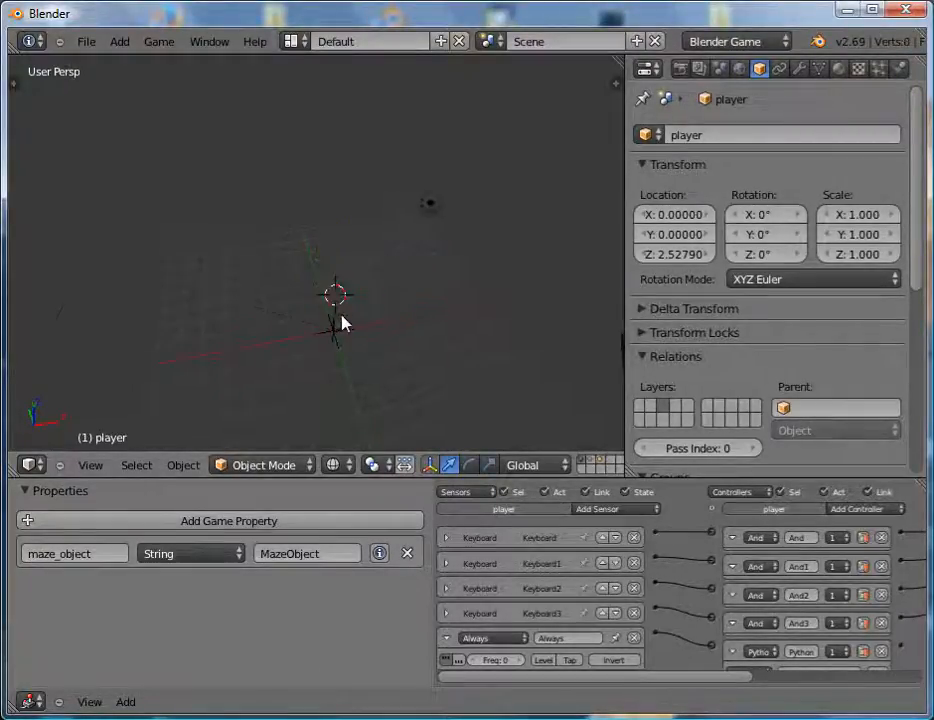
key(2)
middle_drag(309, 259, 169, 300)
right_click(237, 410)
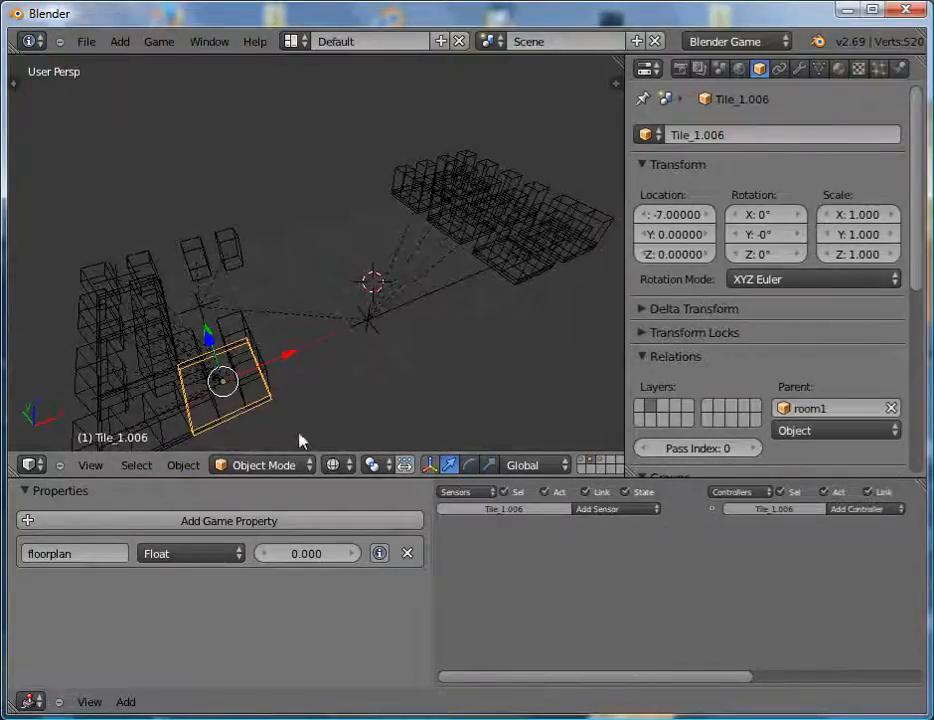
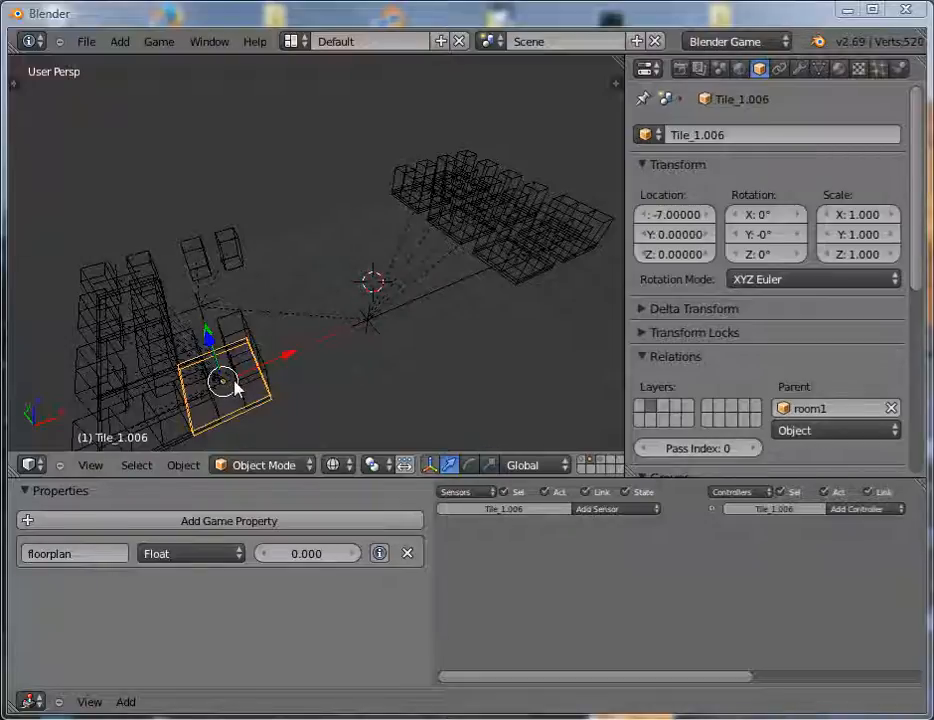
click(322, 385)
key(shift+a)
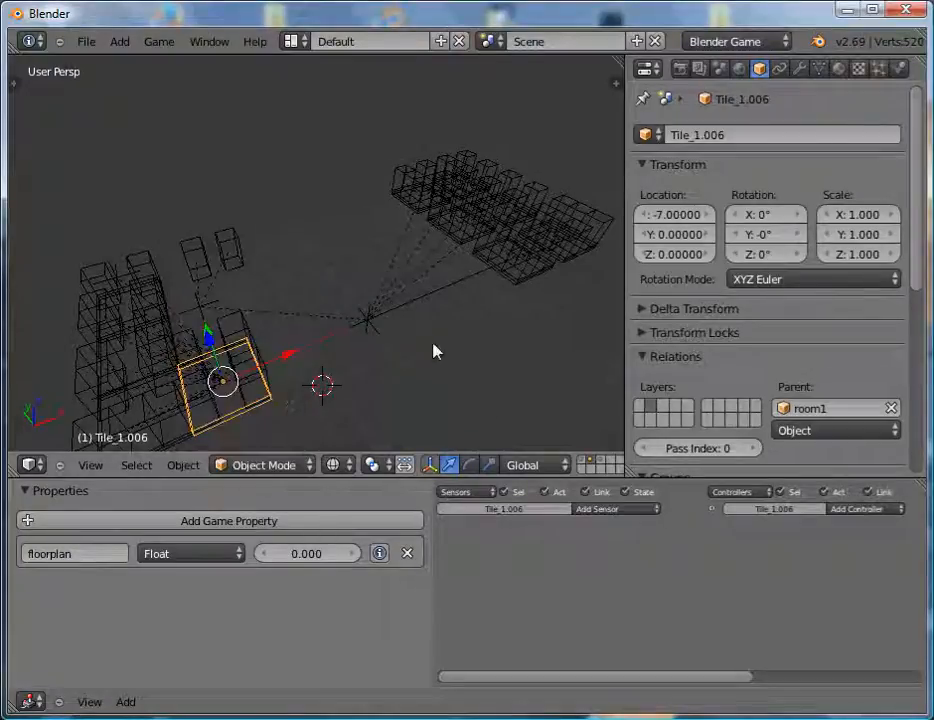
key(shift+s)
Add a Plain Axes empty at the 3D cursor and raise it along Z to about 2.64.
key(shift+a)
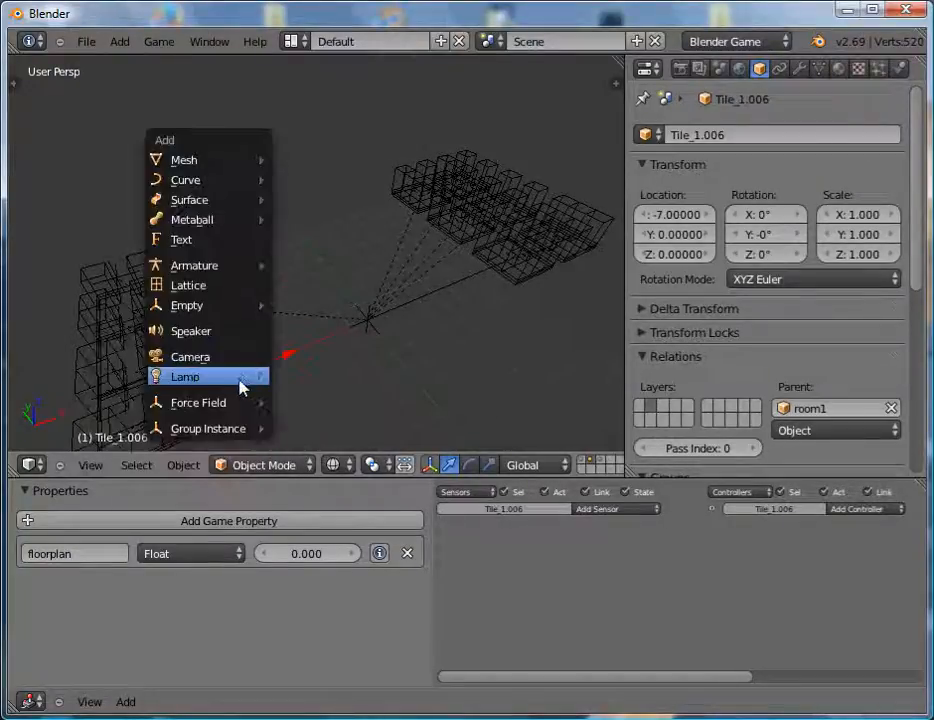
mouse_move(228, 313)
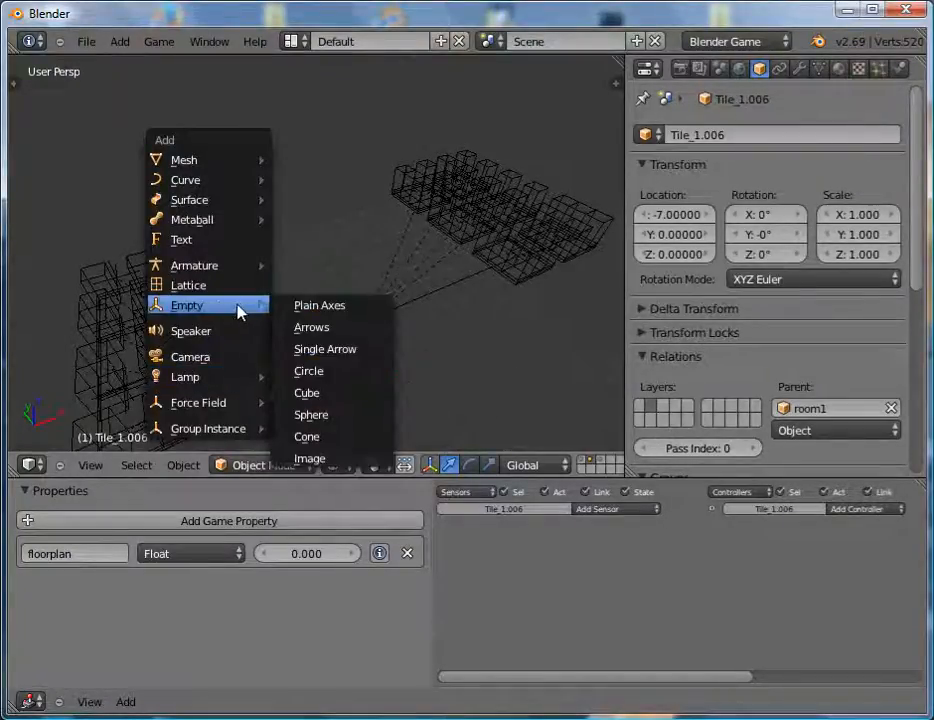
click(303, 308)
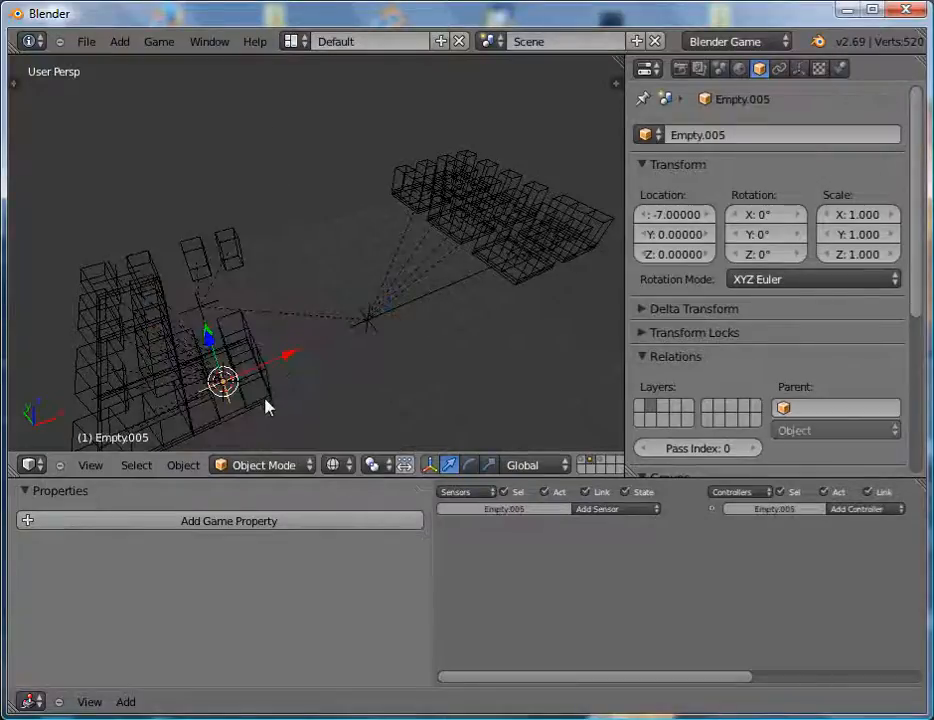
key(g)
key(z)
click(245, 360)
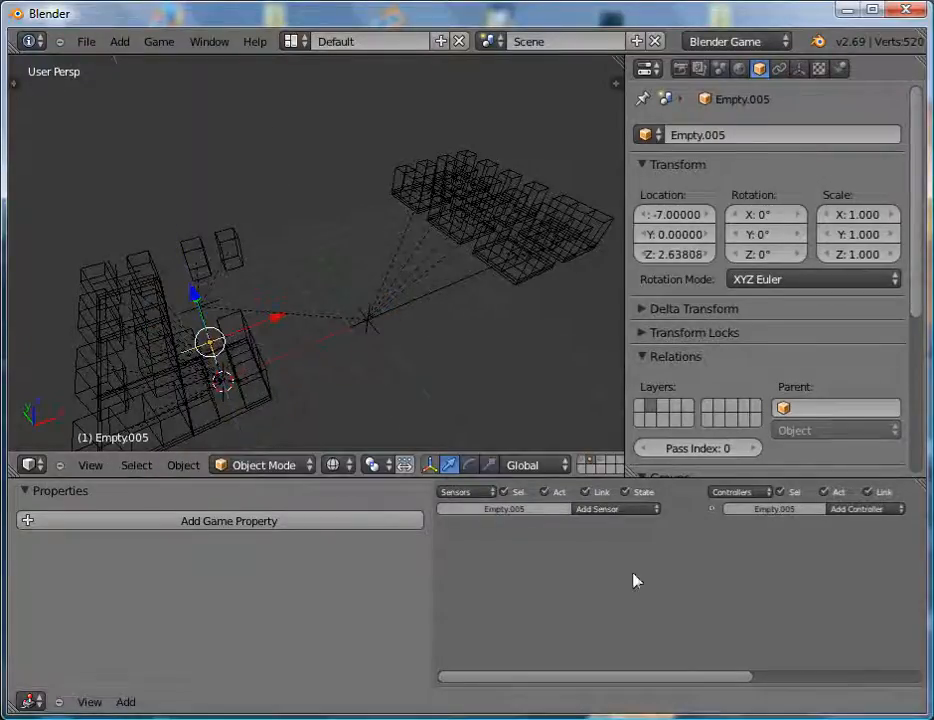
Add an Always sensor and a Python controller to the new empty.
click(612, 513)
click(621, 537)
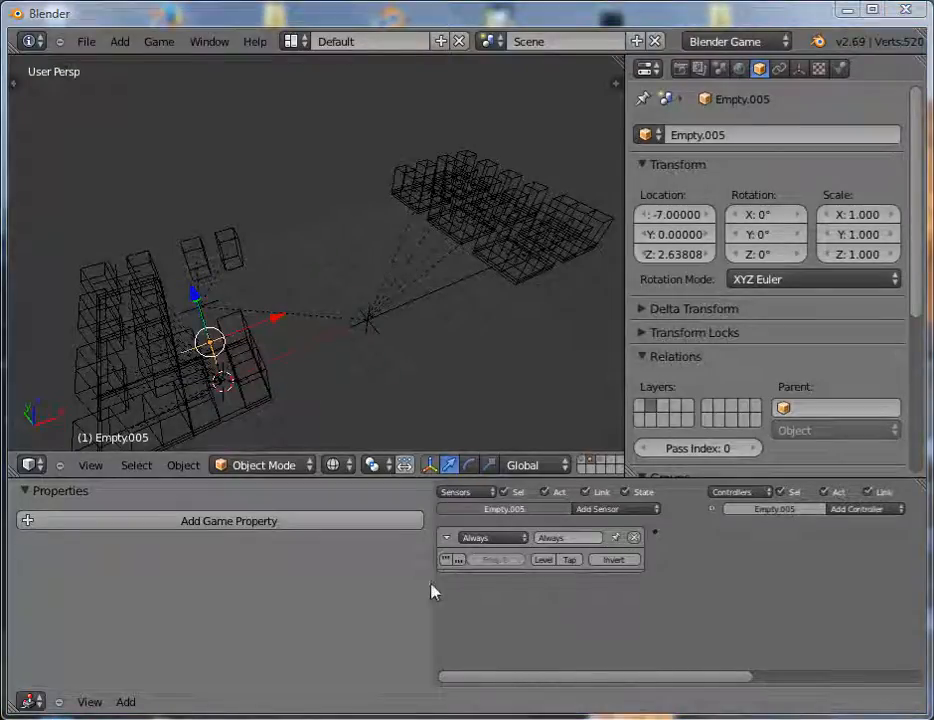
click(858, 509)
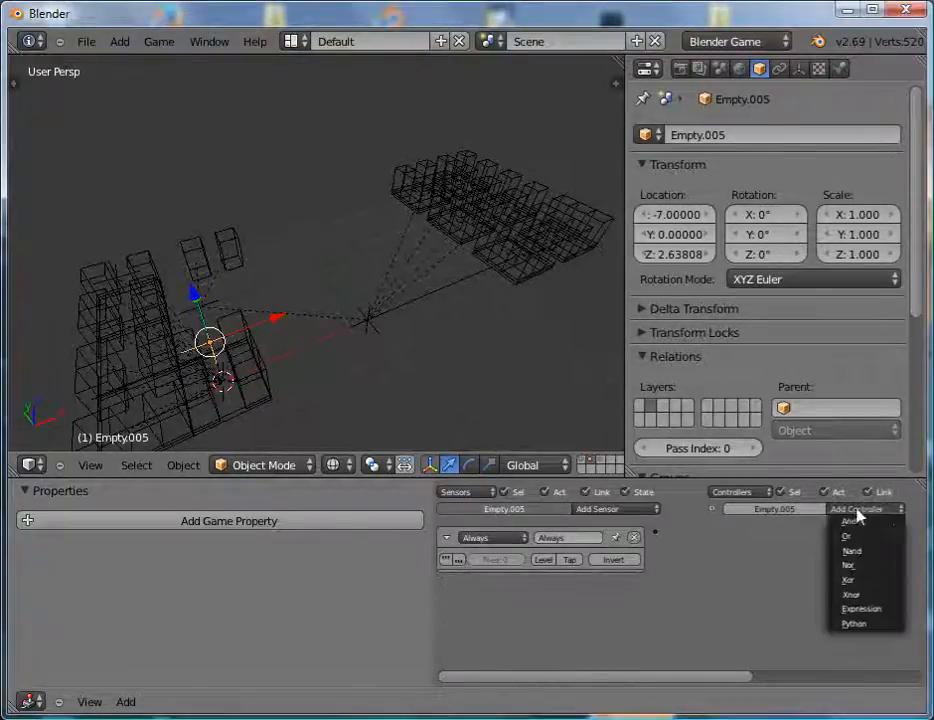
click(867, 626)
Switch the Python controller to Module execution with maze_generator.spawn_player and link the Always sensor to it.
click(765, 559)
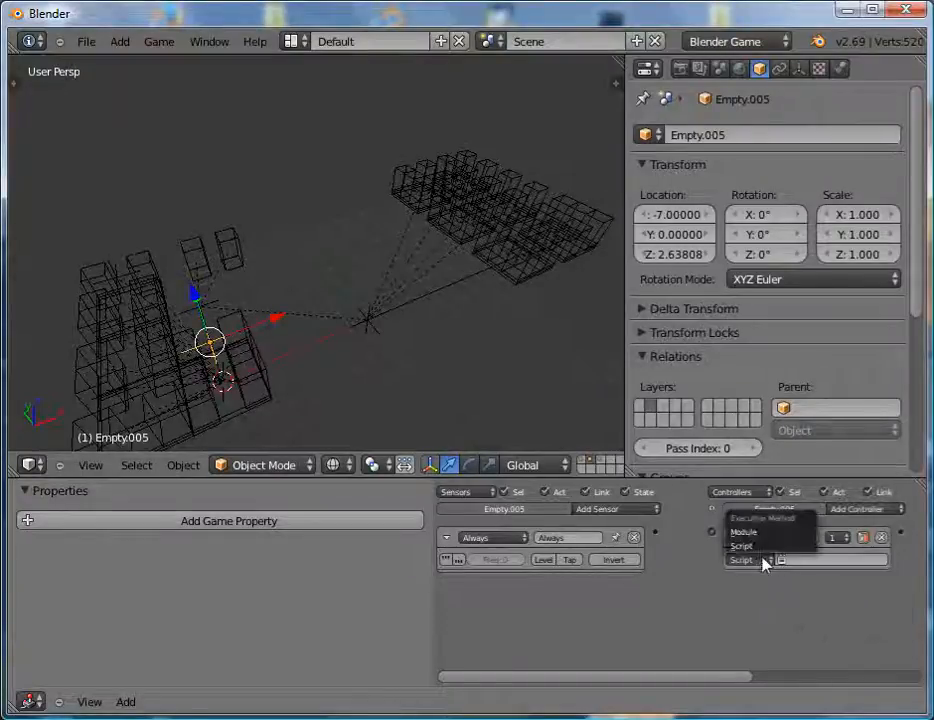
click(767, 534)
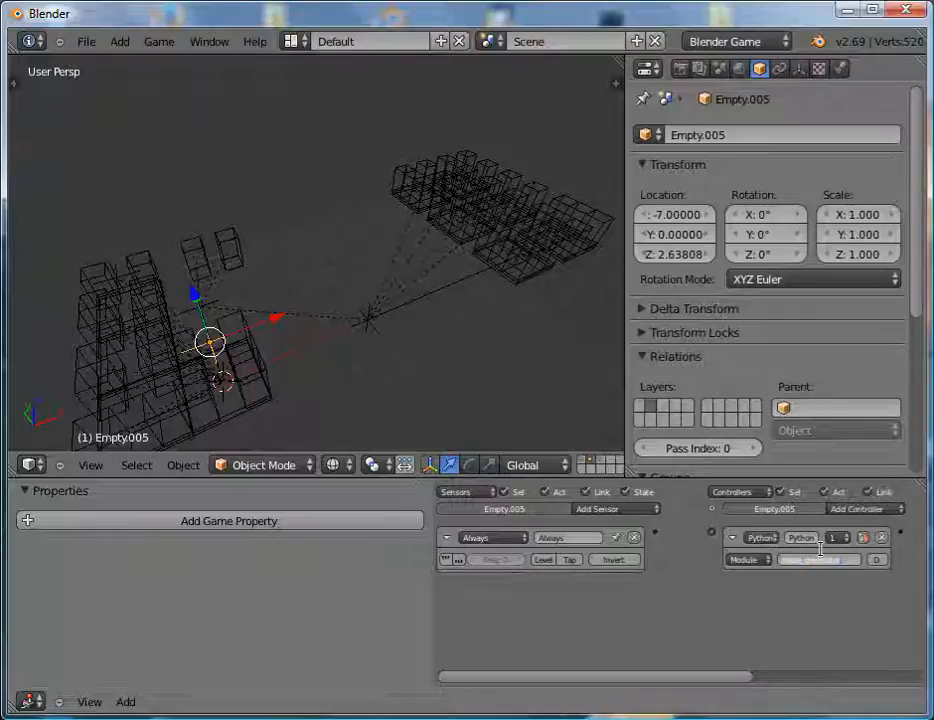
text(tart)
text(yer)
key(Return)
drag(659, 531, 711, 532)
Add an Edit Object actuator that adds the player object, and link the Python controller to it.
middle_drag(727, 541, 534, 652)
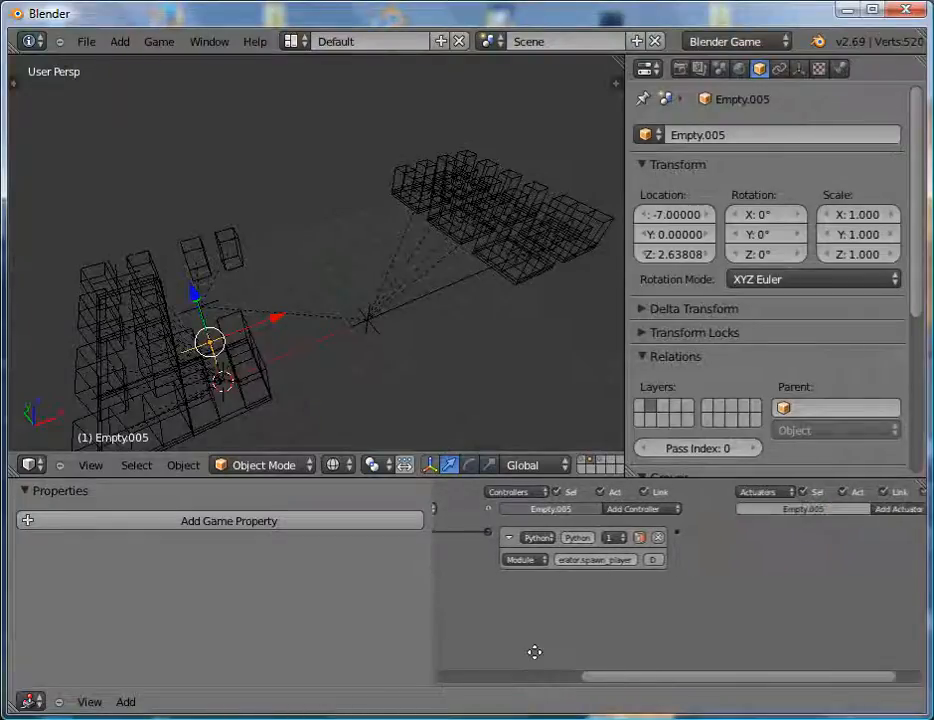
click(860, 510)
click(880, 450)
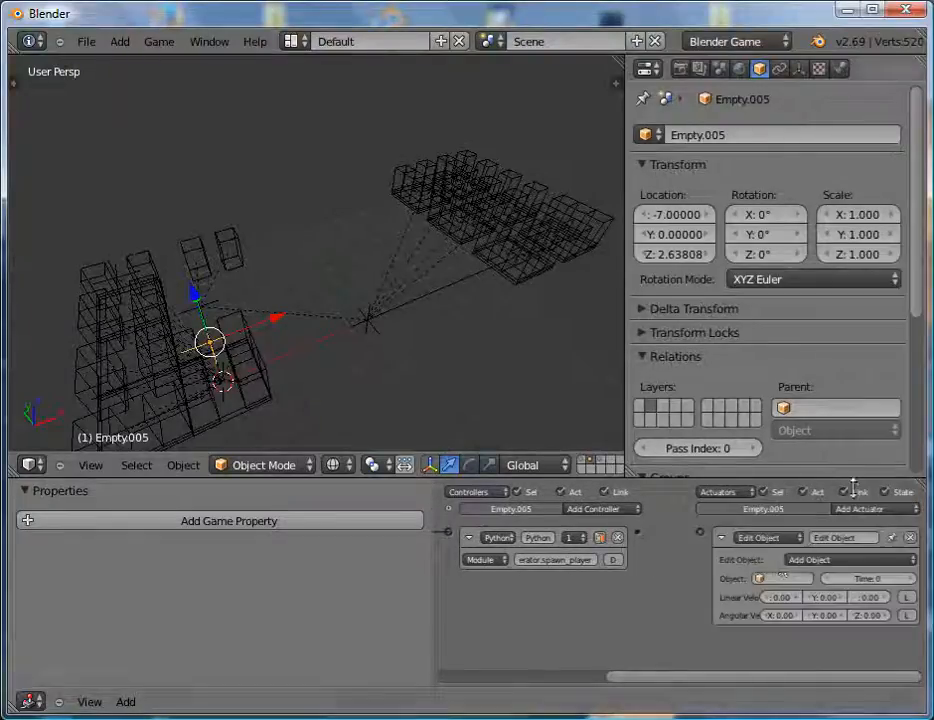
click(785, 580)
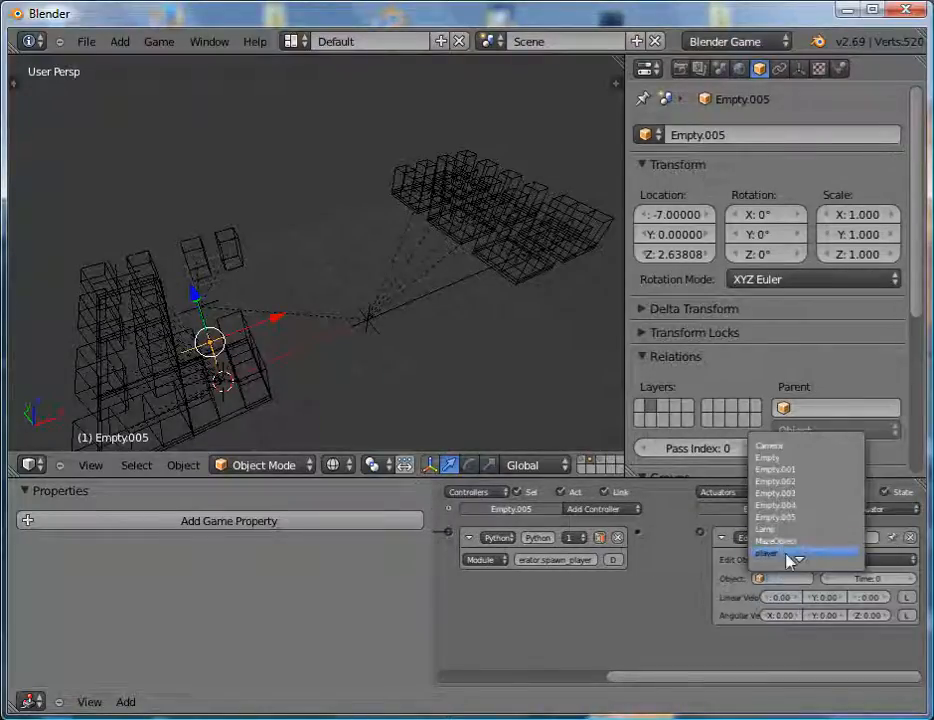
click(790, 556)
drag(641, 536, 702, 535)
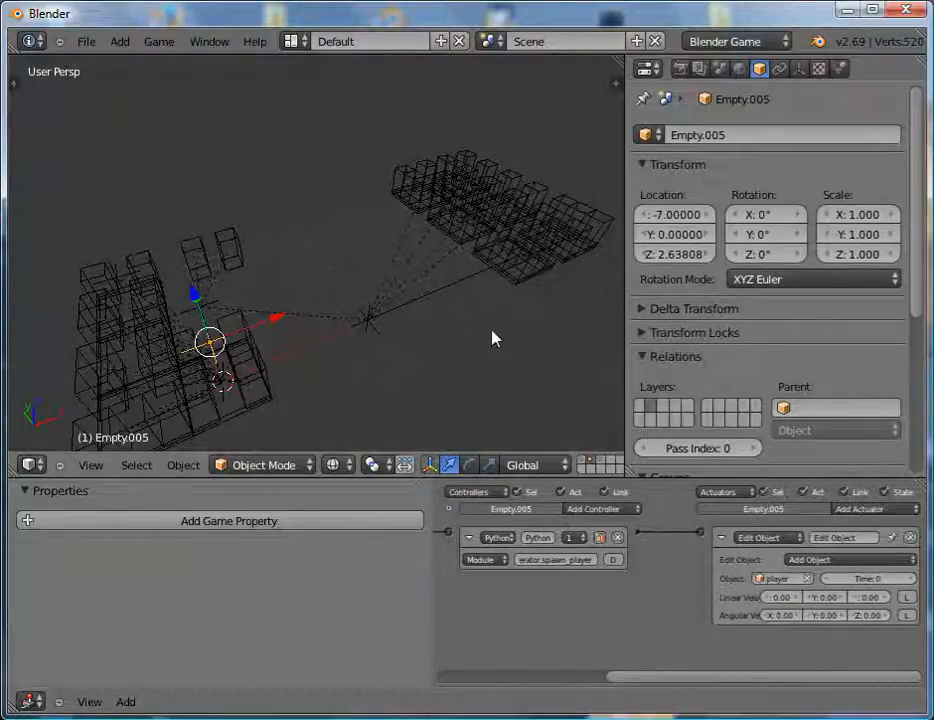
Maximize the 3D view, show the main scene layer and test-run the game in wireframe.
key(ctrl+Up)
key(2)
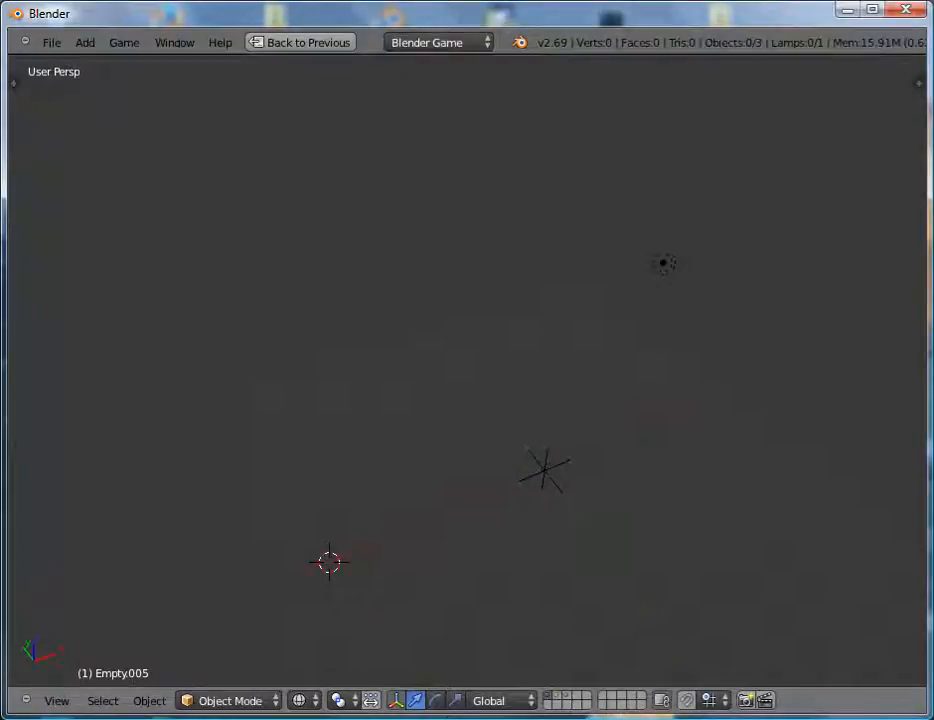
key(p)
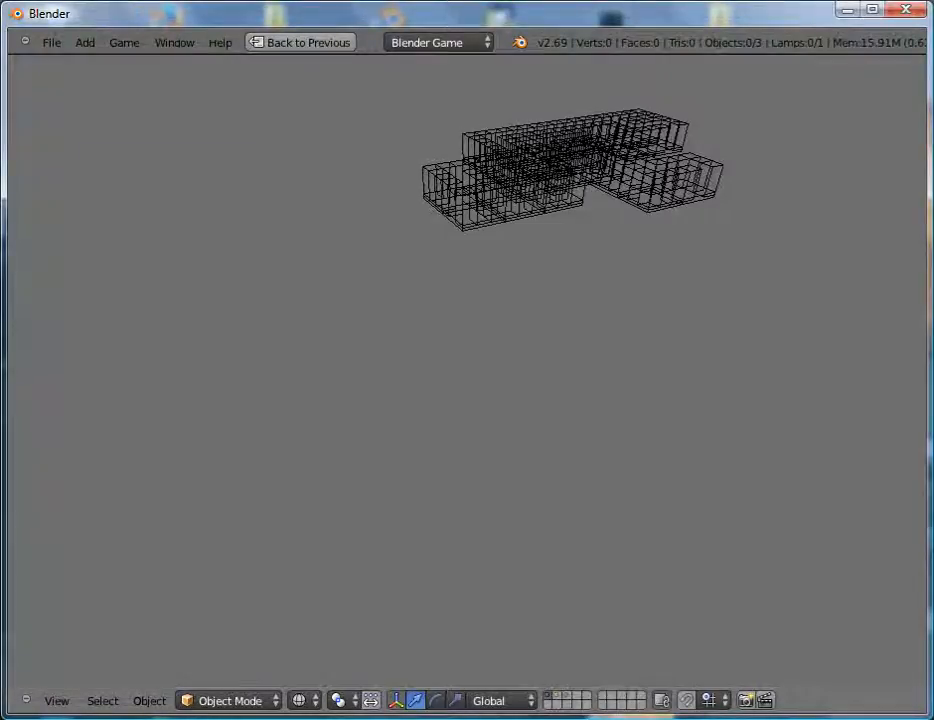
key(Escape)
Switch the 3D view to textured shading and test-run the game again.
mouse_move(648, 377)
middle_down()
mouse_move(489, 473)
mouse_move(530, 405)
middle_up()
key(alt+z)
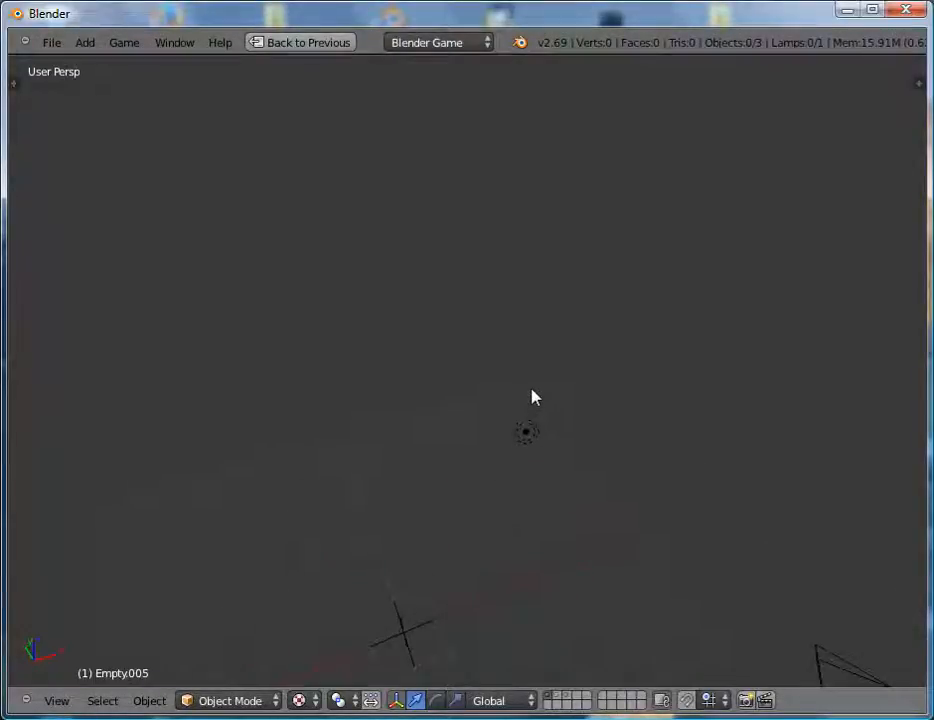
key(p)
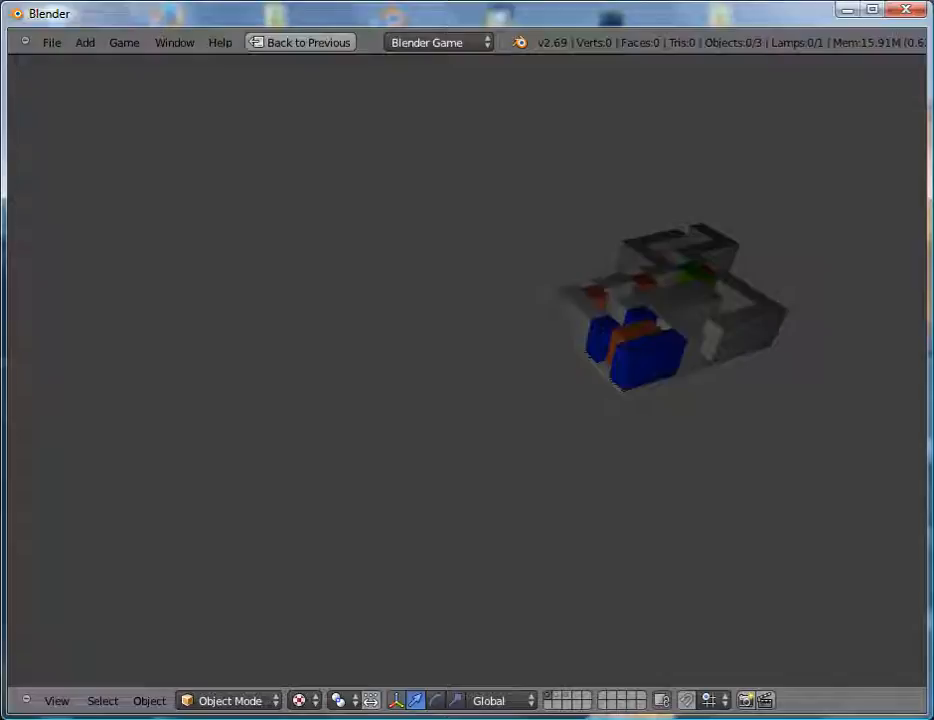
key(Escape)
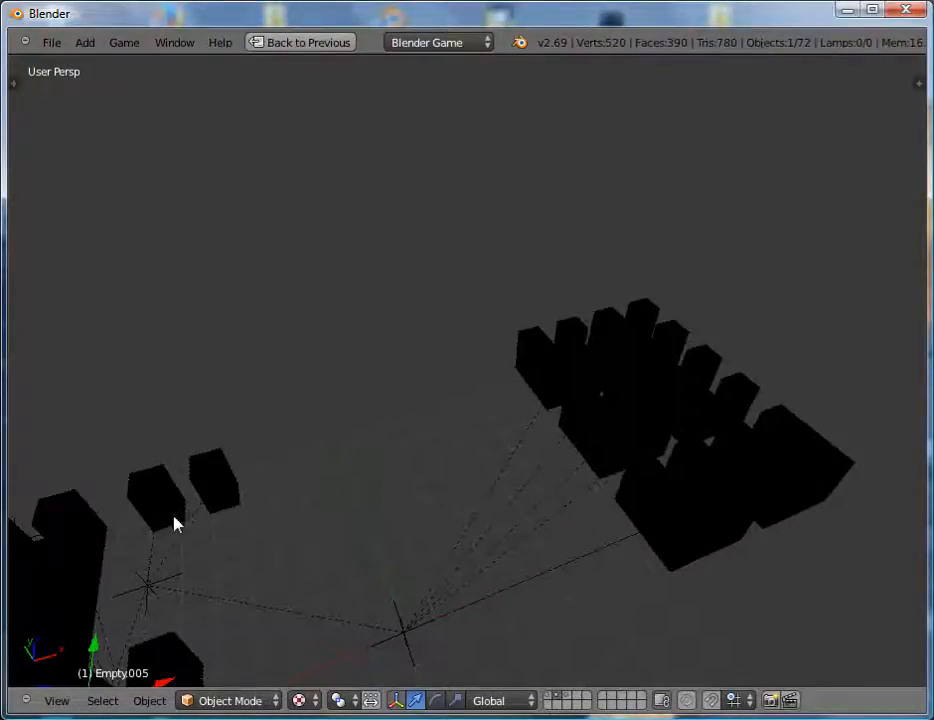
Set the offset property of the orange wall block (wall_section.027) to 0.25.
right_click(163, 515)
key(ctrl+Up)
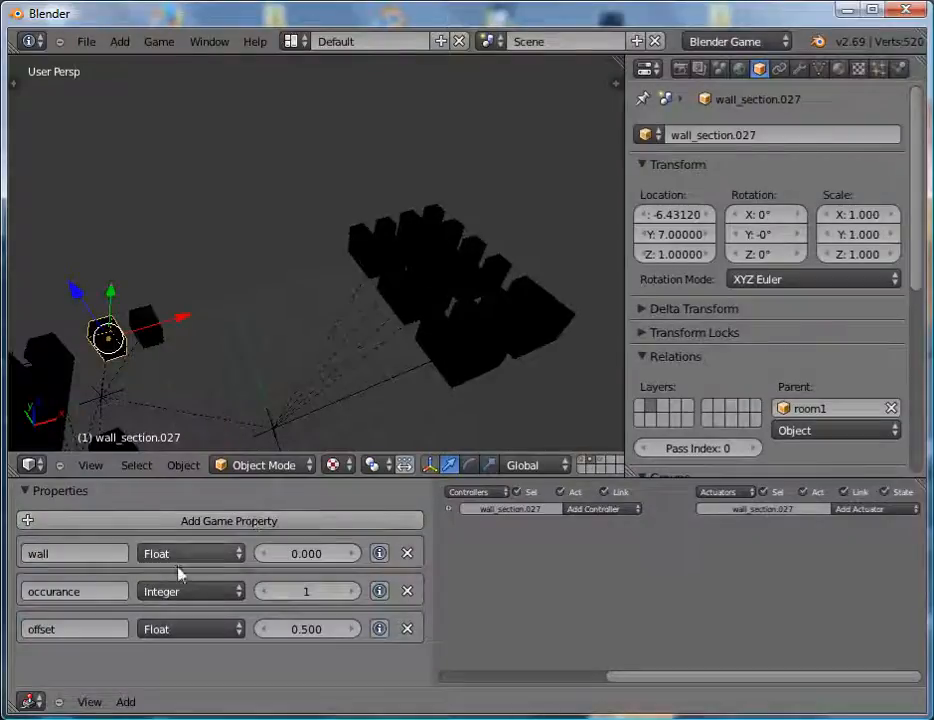
click(311, 632)
text(0.25)
key(Return)
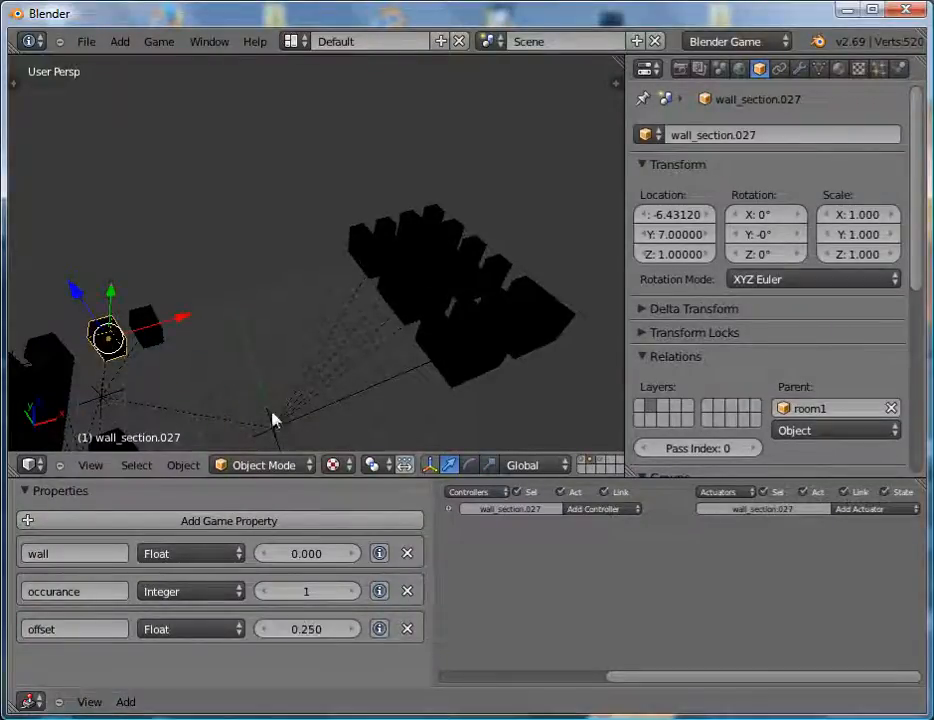
Set the offset property of the neighbouring gate block (wall_section.028) to 0.25.
right_click(145, 327)
click(313, 640)
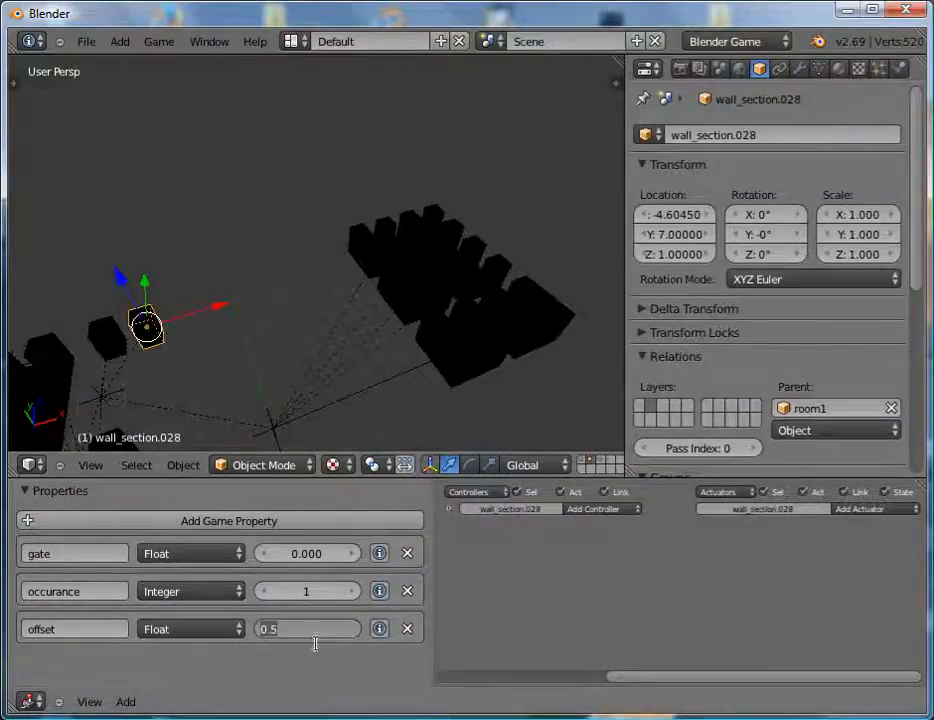
text(0.25)
key(Return)
Maximize the 3D view and test-run the maze generation.
key(ctrl+Up)
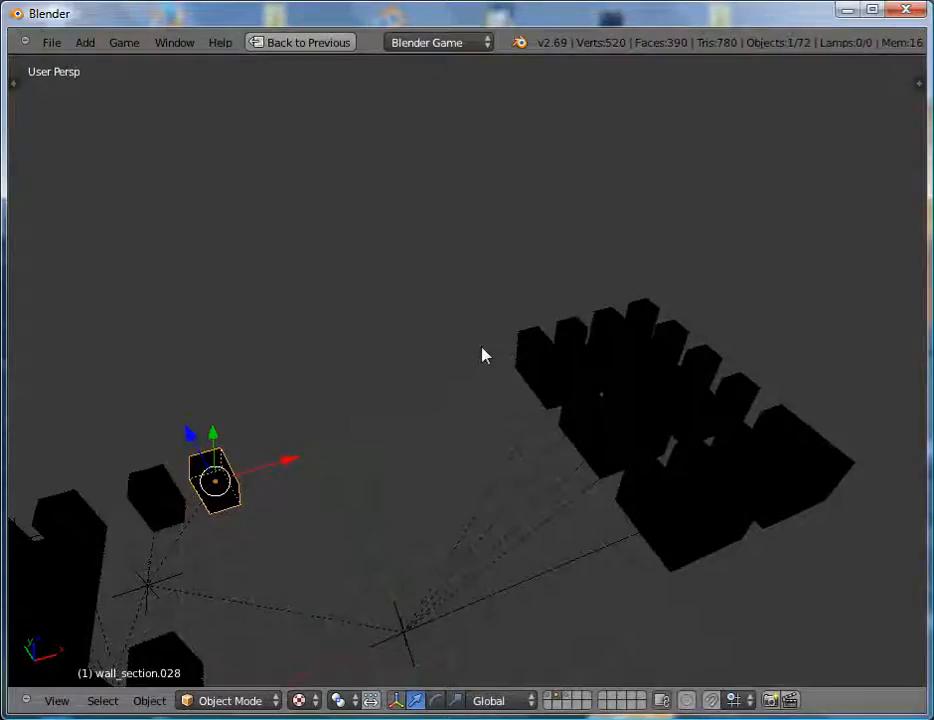
key(p)
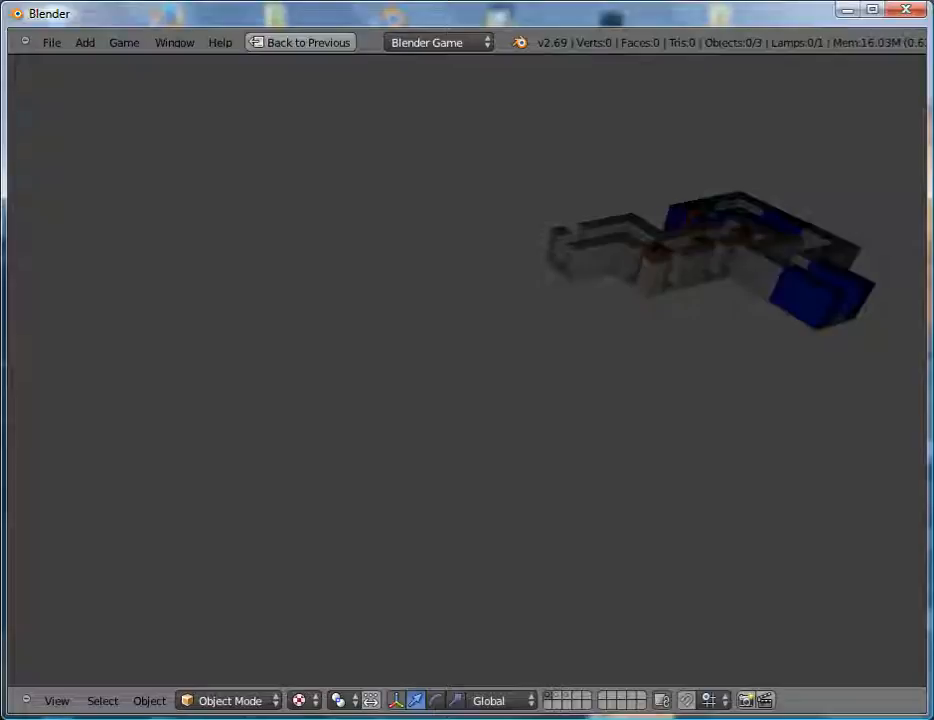
key(Escape)
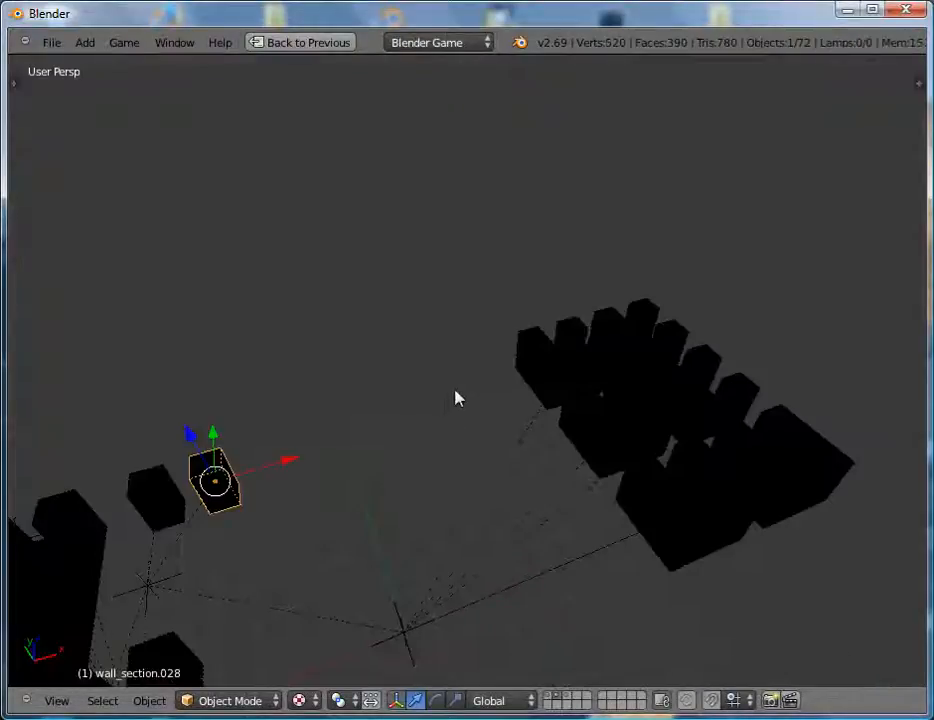
Set the gate block's offset property to 0.5 and check the properties of wall_section.027.
key(shift+space)
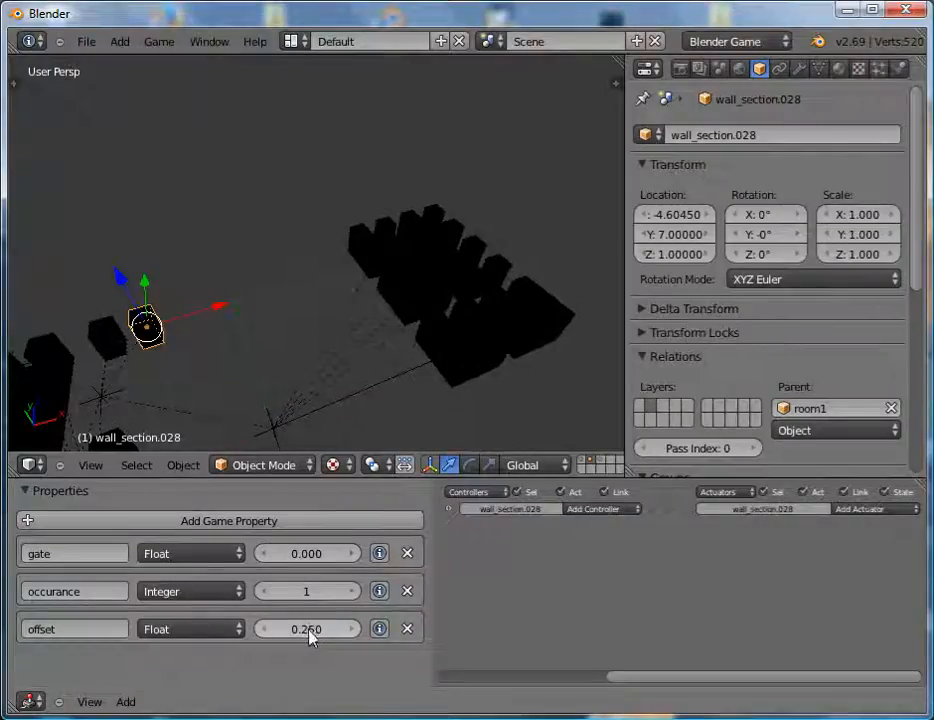
click(309, 629)
key(ctrl+a)
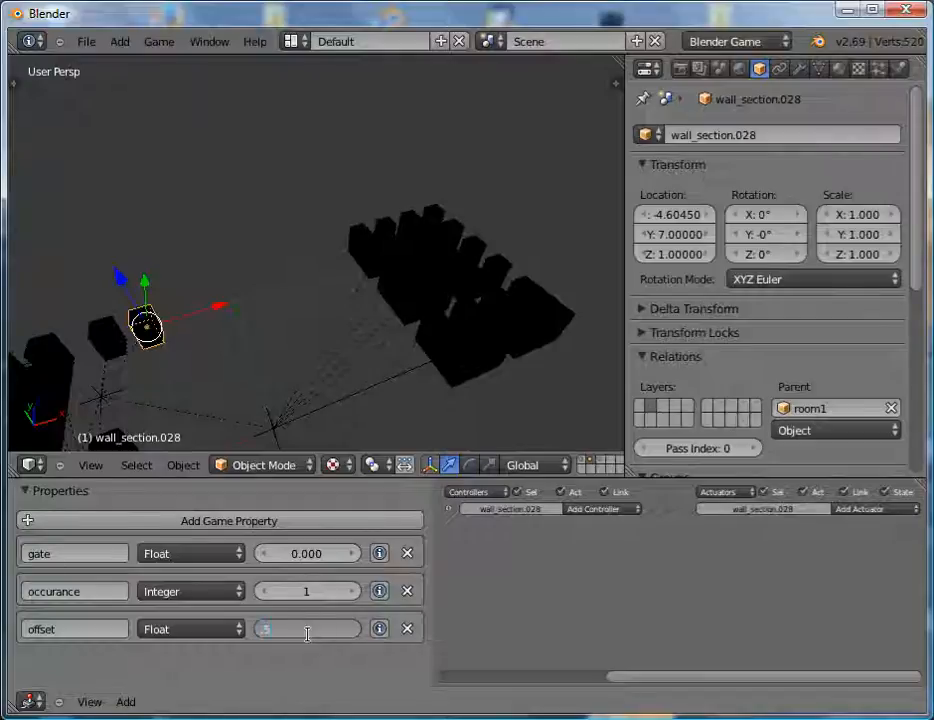
text(5)
key(Return)
right_click(122, 332)
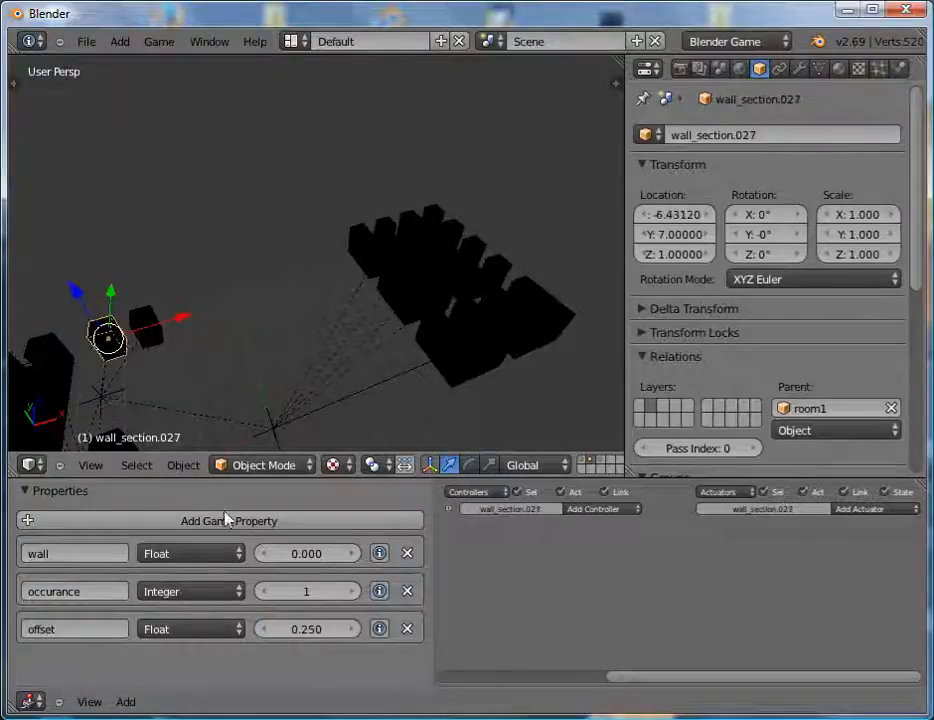
Test-run the game again in the maximized 3D view with the new gate offset.
key(shift+space)
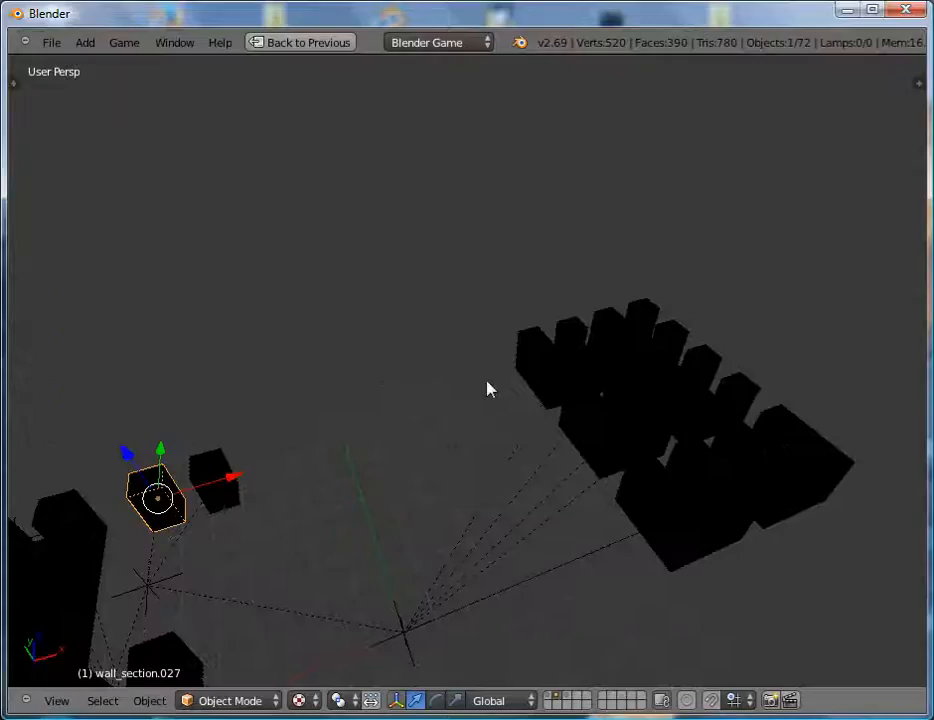
key(p)
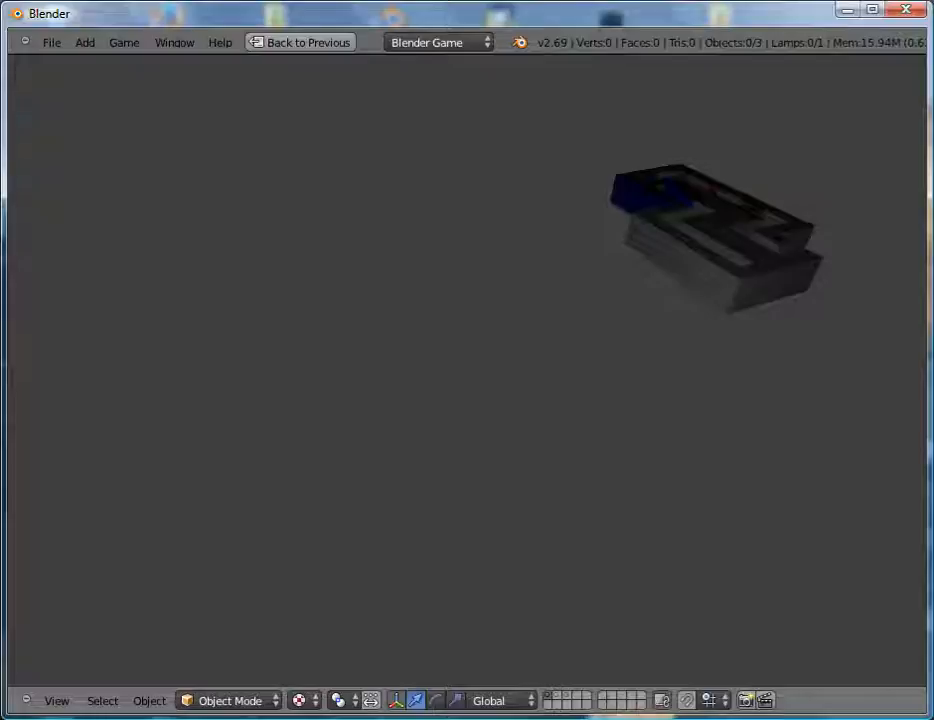
key(Escape)
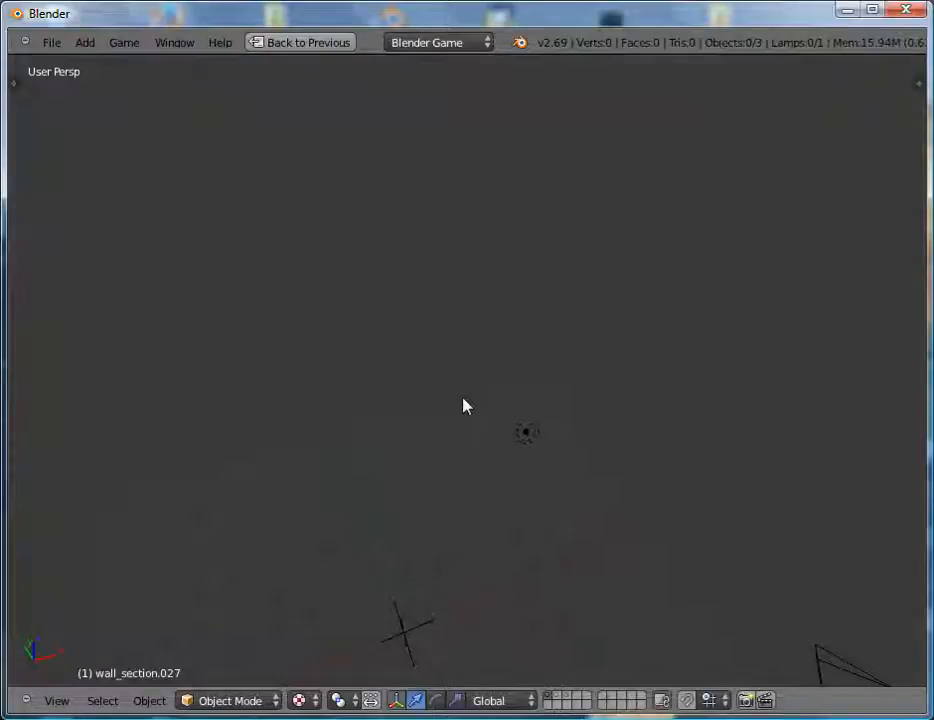
Examine the empties in the room templates in wireframe, and switch the 3D view to solid shading.
scroll(252, 545, up, 2)
middle_drag(252, 545, 313, 375)
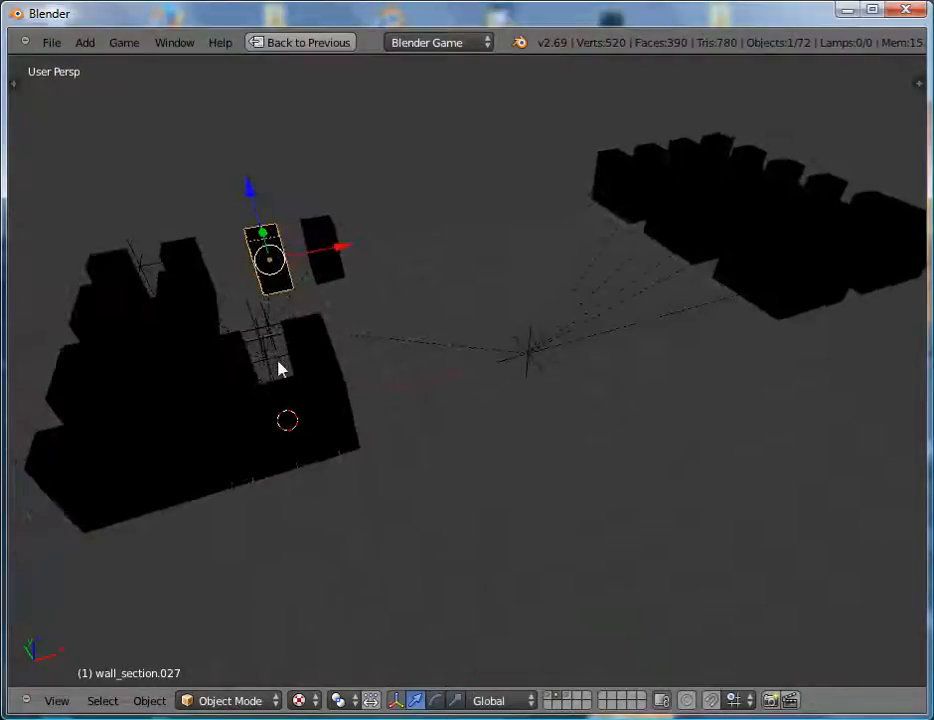
key(z)
right_click(283, 357)
key(g)
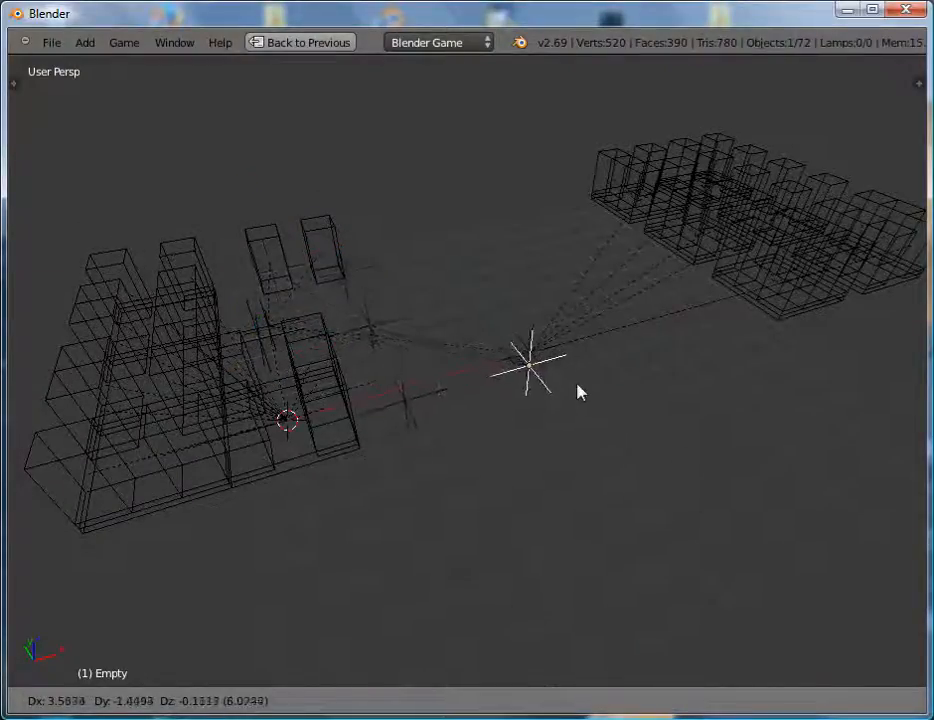
key(Escape)
key(z)
middle_drag(386, 358, 414, 328)
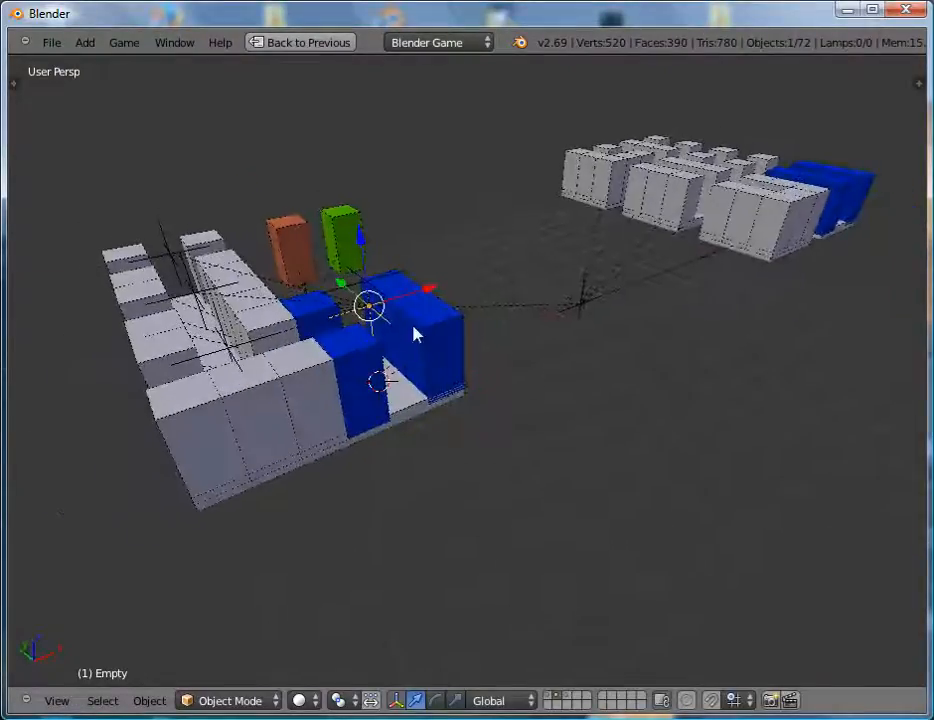
Parent the empty above the blue room (Empty.005) to the room's floor tile, Tile_1.006.
middle_drag(400, 255, 396, 277)
right_click(399, 280)
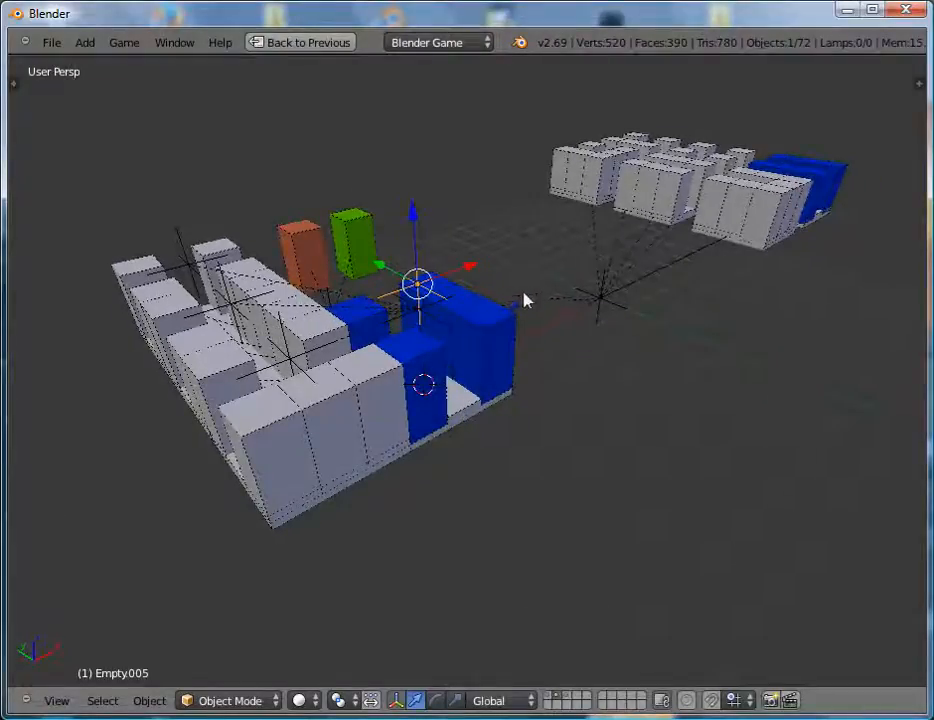
key(g)
key(Escape)
shift+right_click(474, 413)
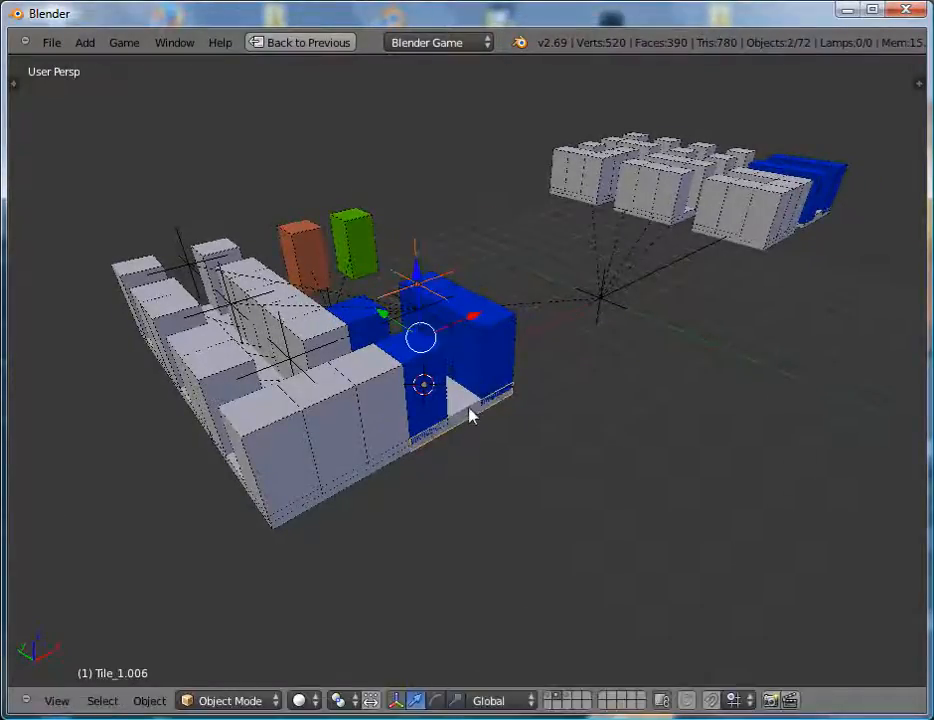
key(ctrl+p)
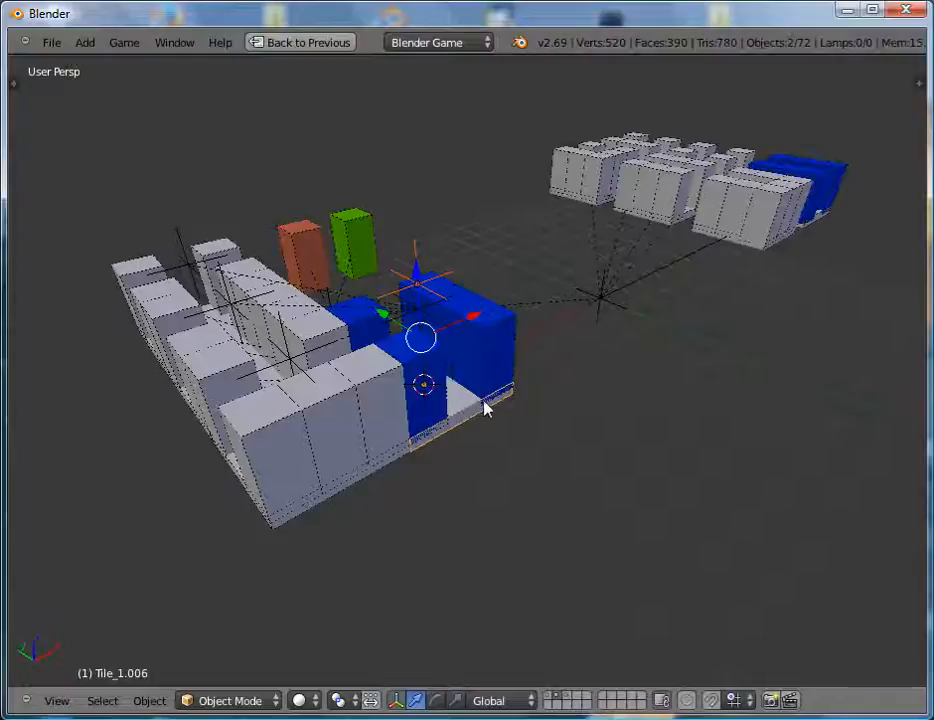
Show the main scene layer and test-run the game with the reparented empty.
key(1)
key(p)
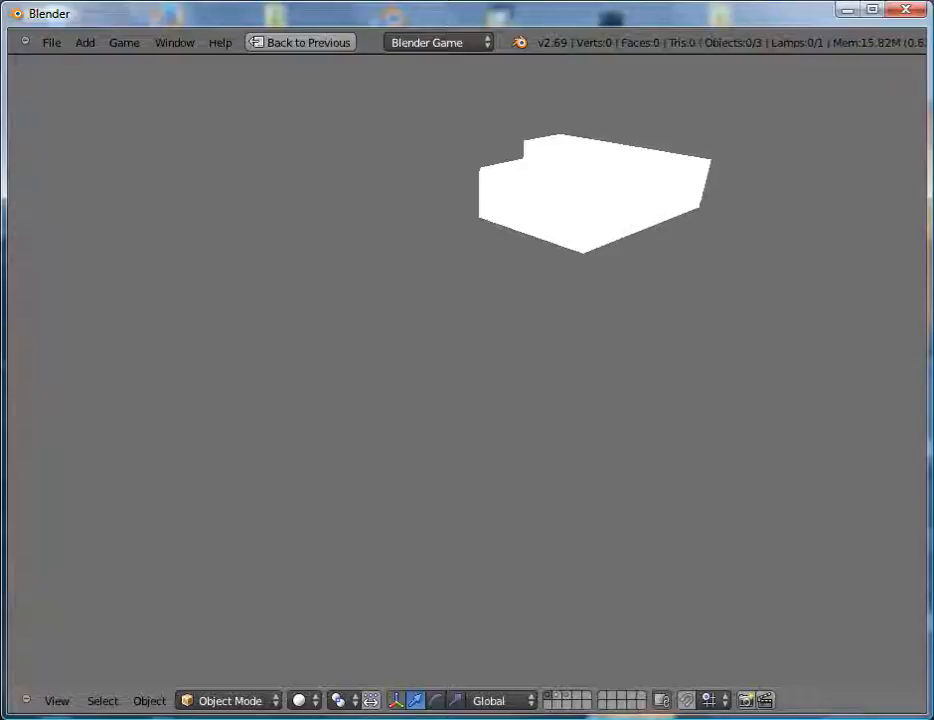
key(Escape)
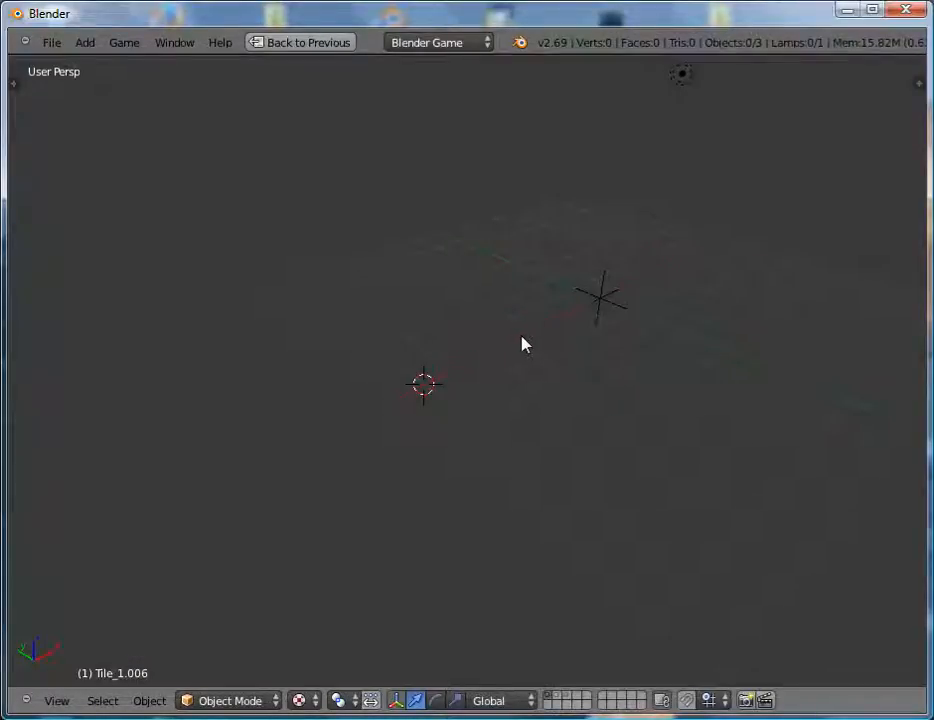
Snap the 3D cursor to the player cube on its own layer and add a camera there.
key(2)
right_click(611, 220)
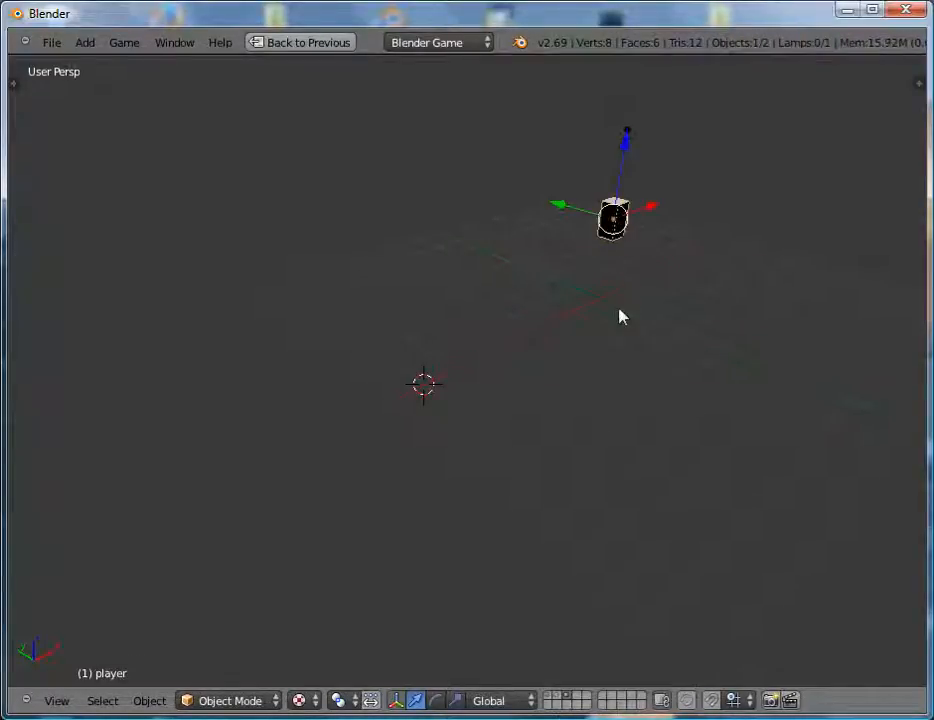
middle_drag(642, 300, 637, 328)
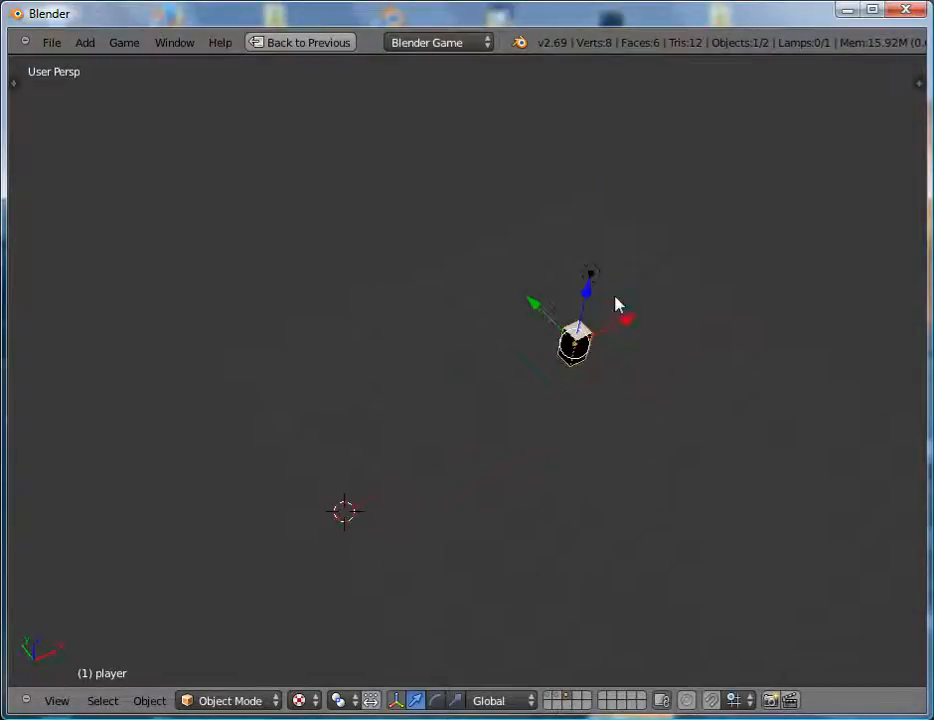
key(shift+s)
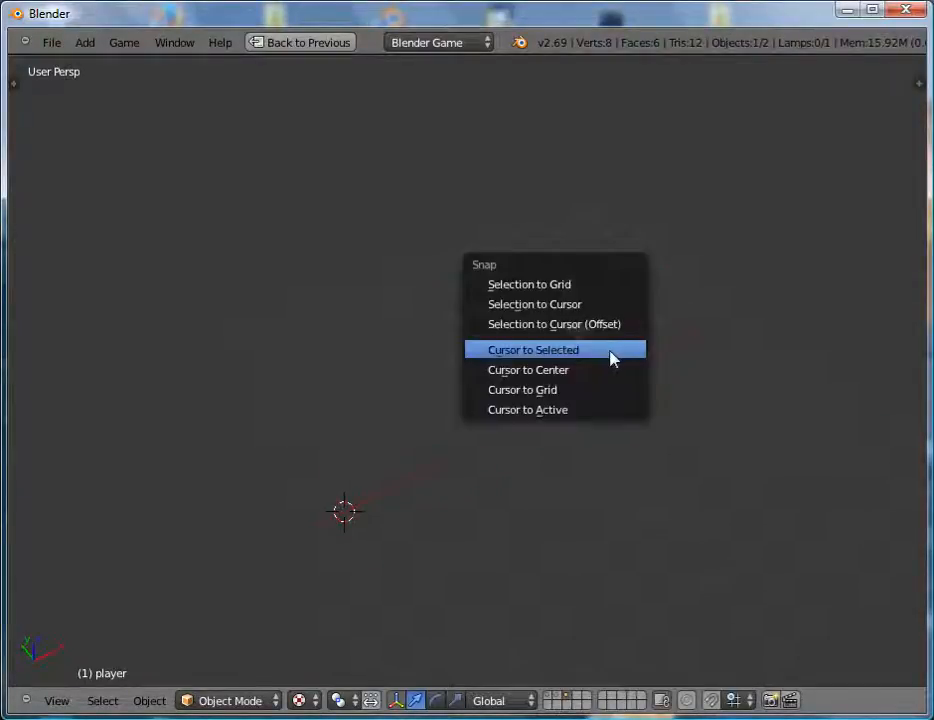
click(611, 357)
key(shift+a)
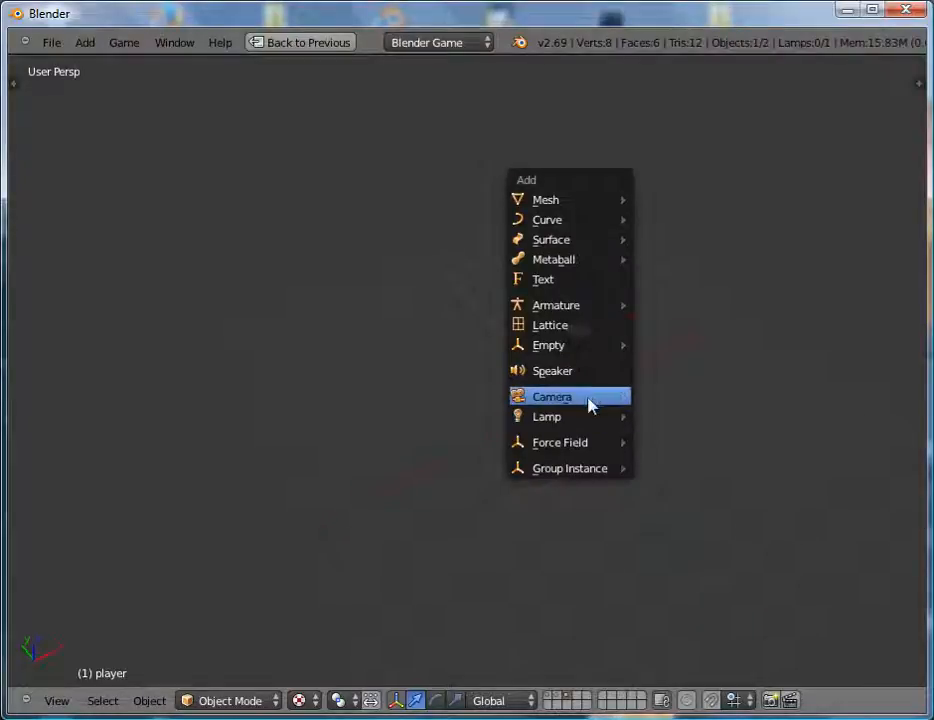
click(588, 398)
Clear the new camera's rotation and tilt it about 43° around the global X axis.
middle_drag(642, 334, 498, 369)
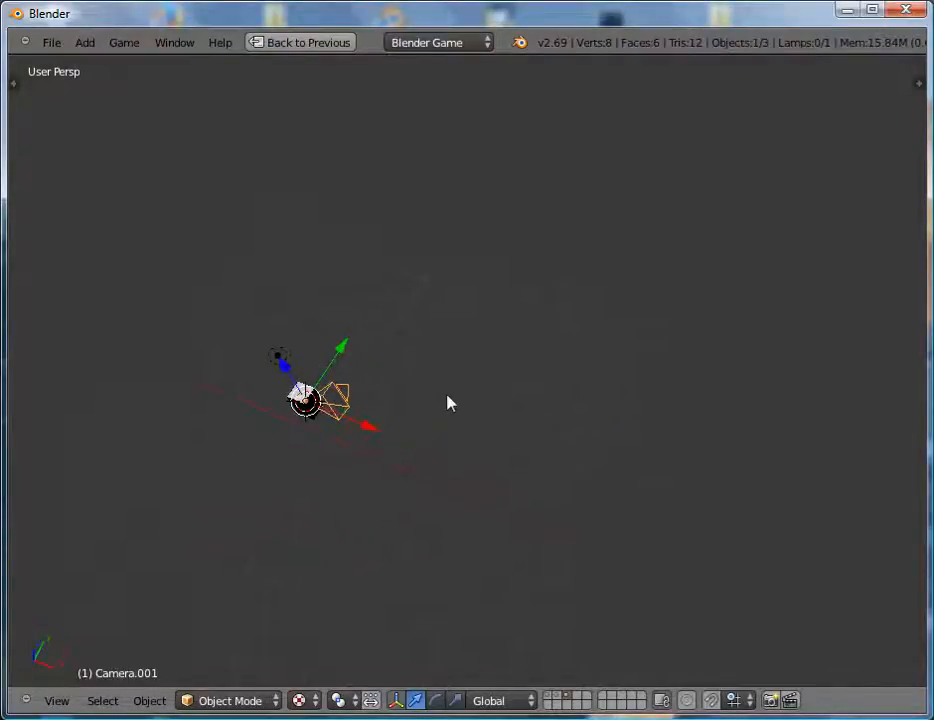
key(alt+r)
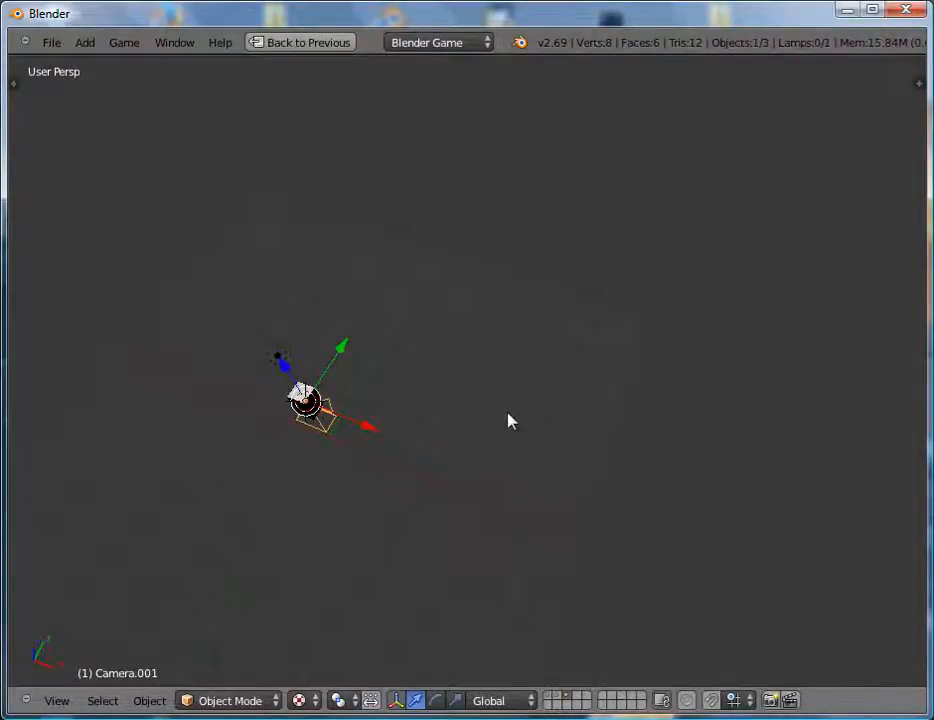
key(r)
key(x)
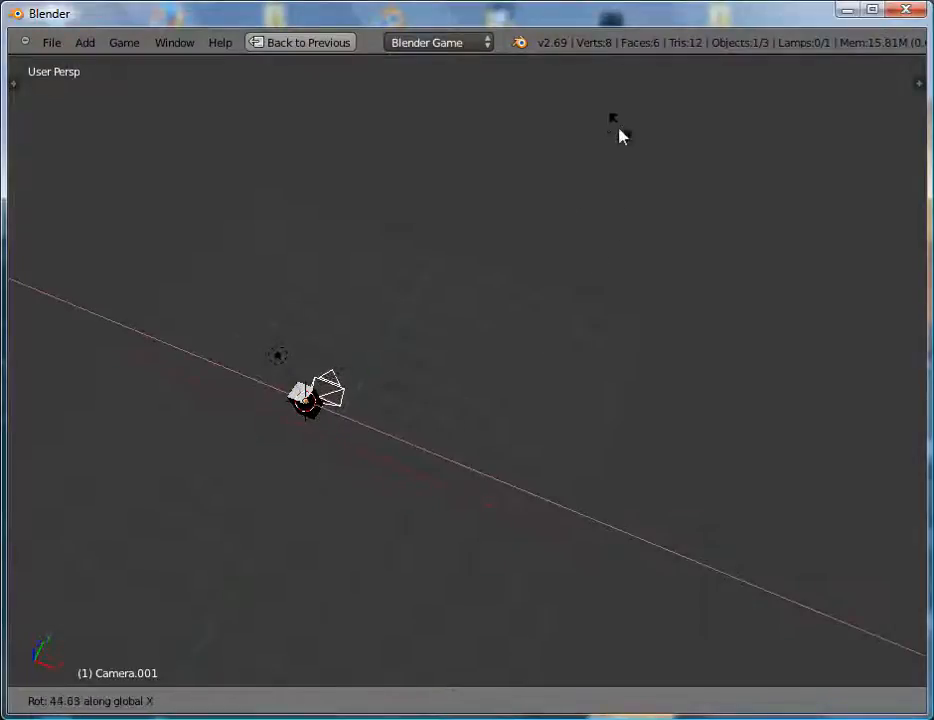
click(621, 140)
Move the camera up to about Z 5.62 and back to about Y -2.52, behind the player cube.
key(g)
key(z)
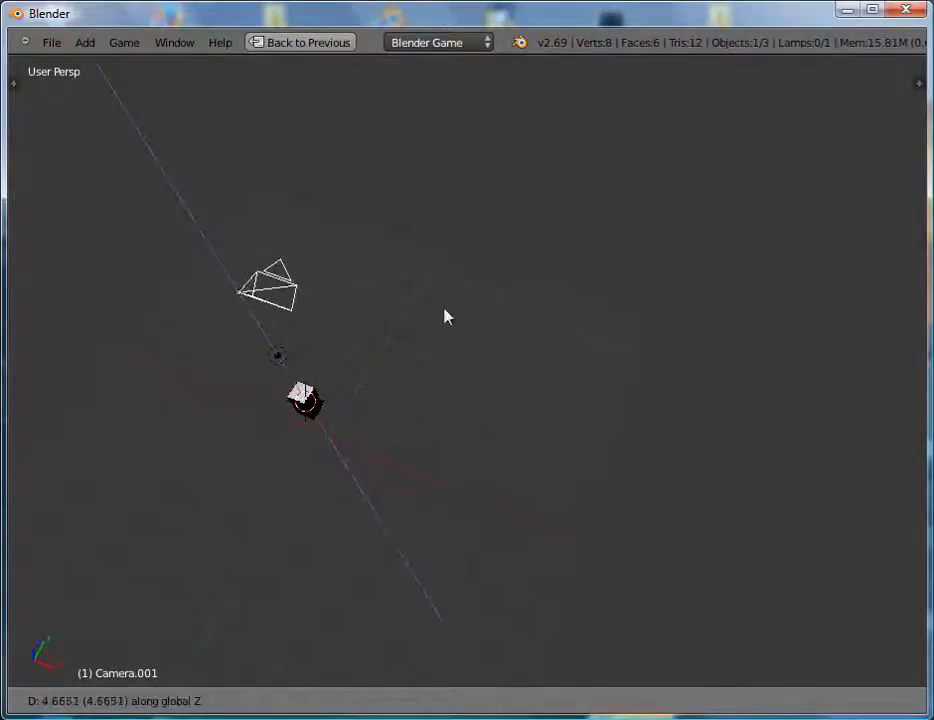
key(y)
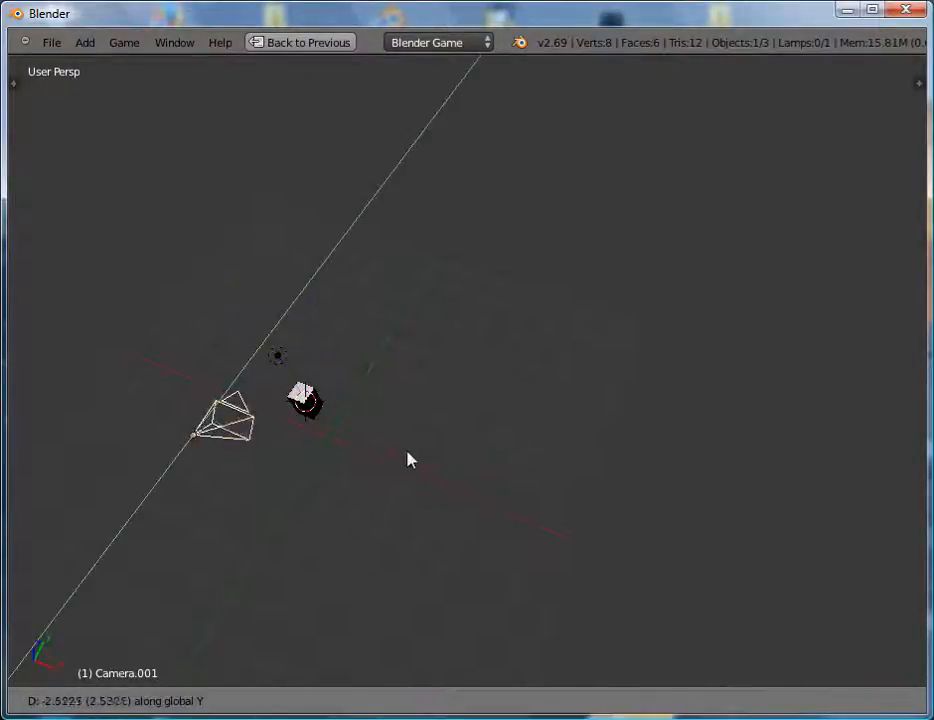
click(407, 457)
Parent the new camera to the point lamp above the player cube.
shift+right_click(278, 355)
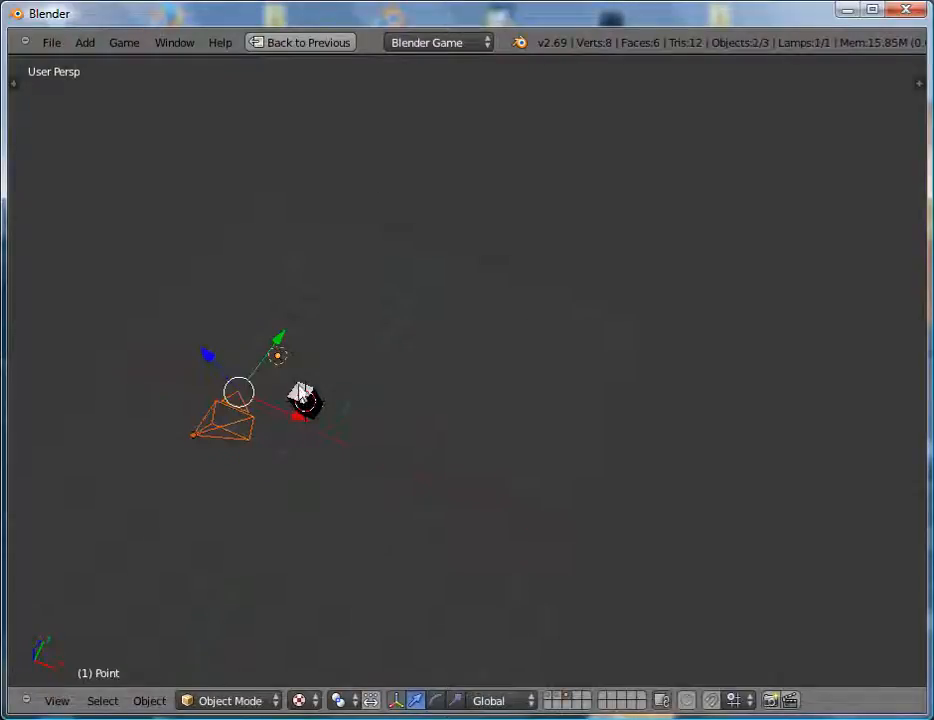
key(ctrl+p)
click(286, 400)
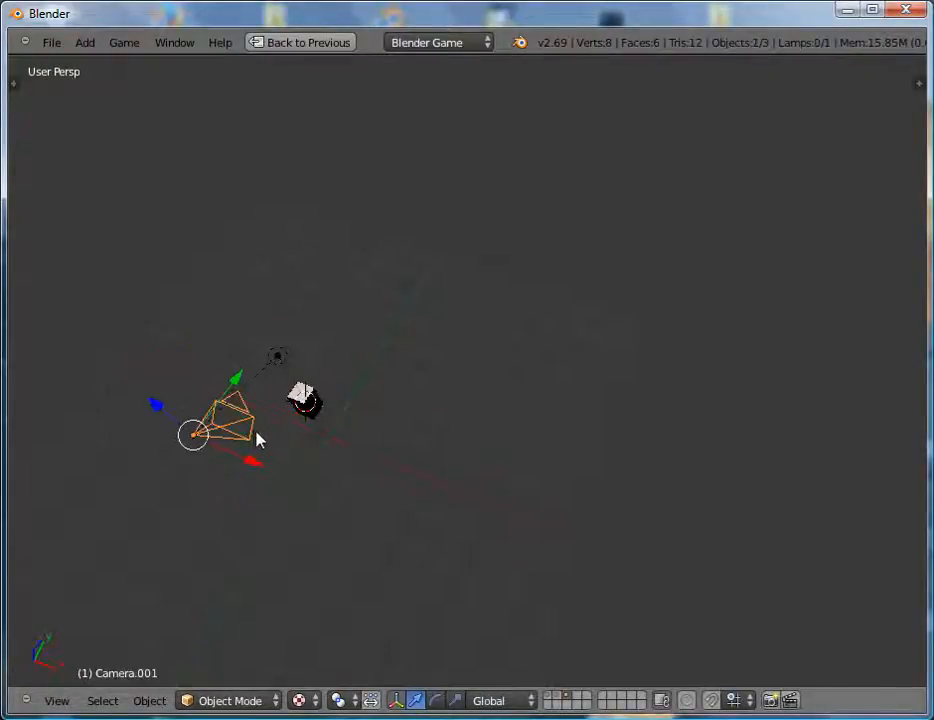
key(ctrl+Up)
click(870, 508)
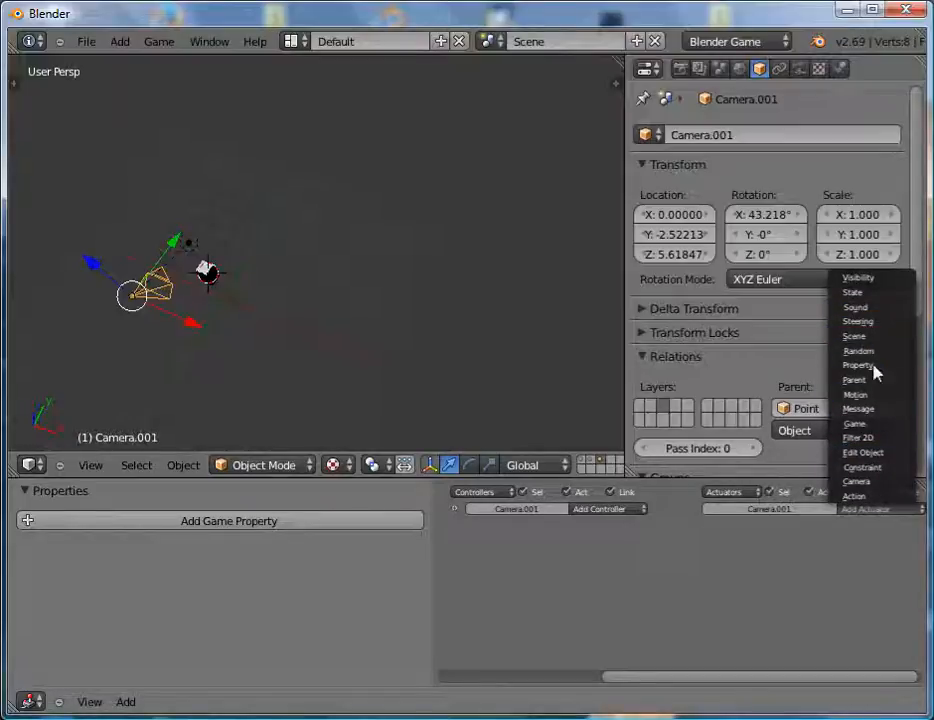
click(860, 482)
click(812, 560)
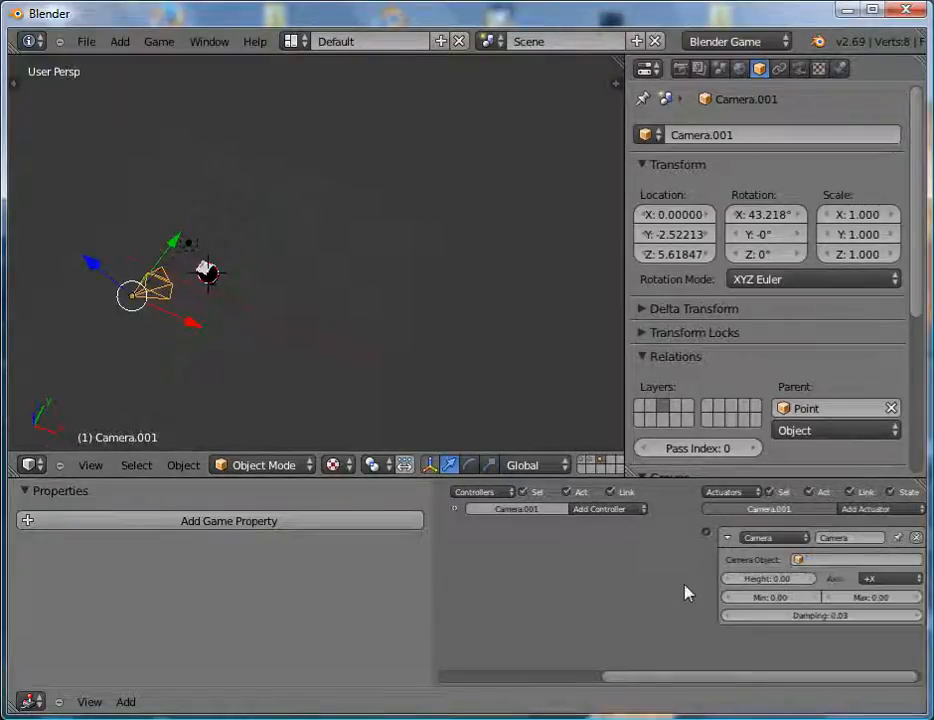
click(918, 535)
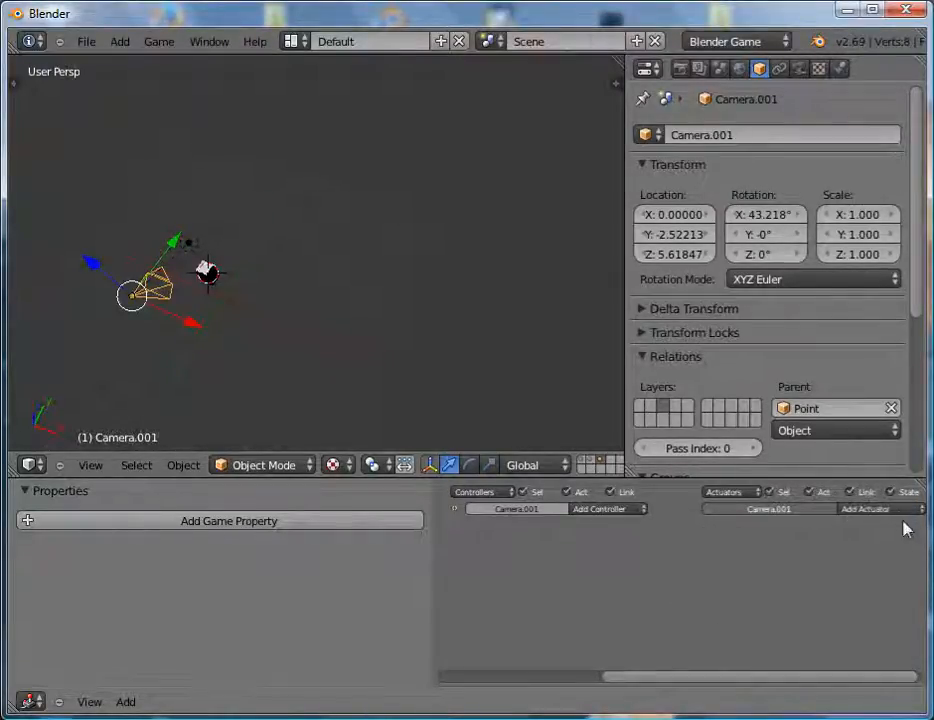
click(888, 509)
click(888, 498)
click(916, 537)
Add a Scene actuator to the camera in Set Camera mode, with Camera.001 as the camera object.
click(893, 509)
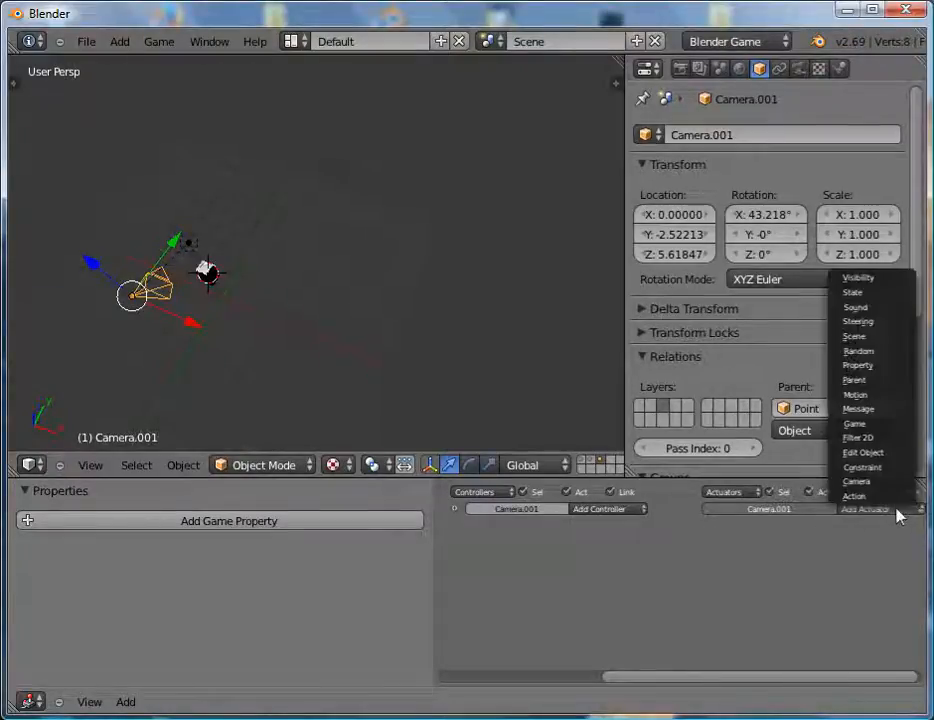
click(864, 337)
click(830, 562)
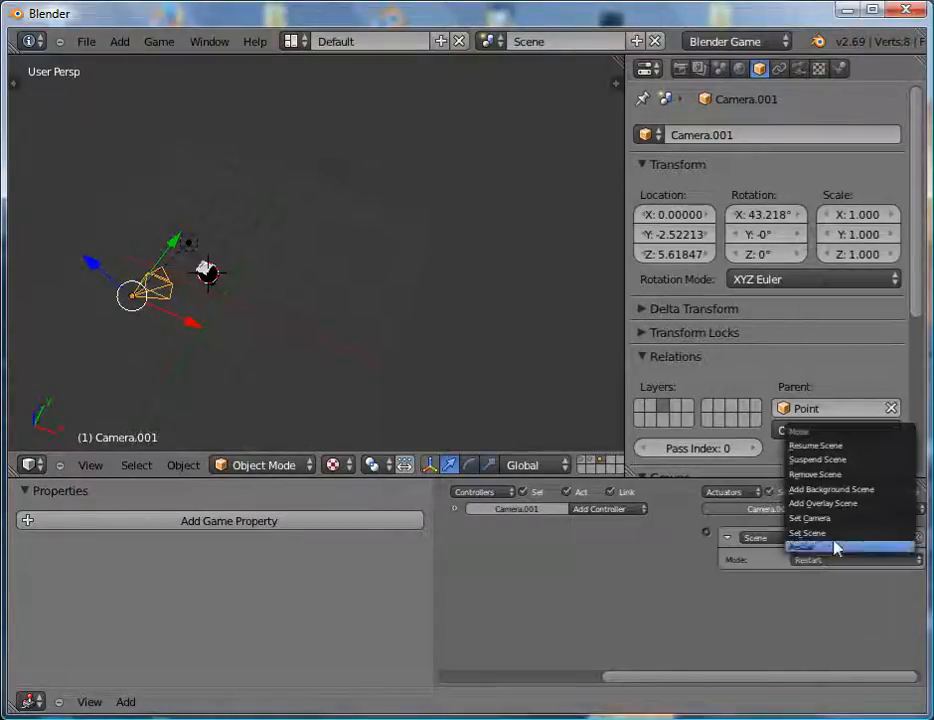
click(838, 519)
click(822, 577)
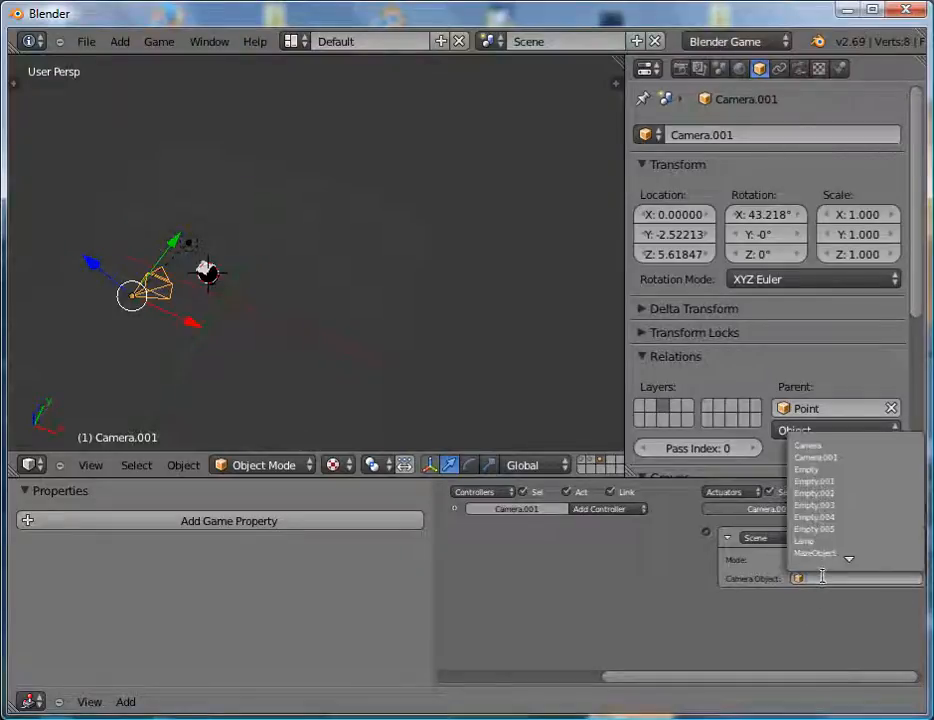
click(846, 464)
Add an And controller and an Always sensor to the camera, and link them through to the Scene actuator.
ctrl+scroll(680, 586, left, 5)
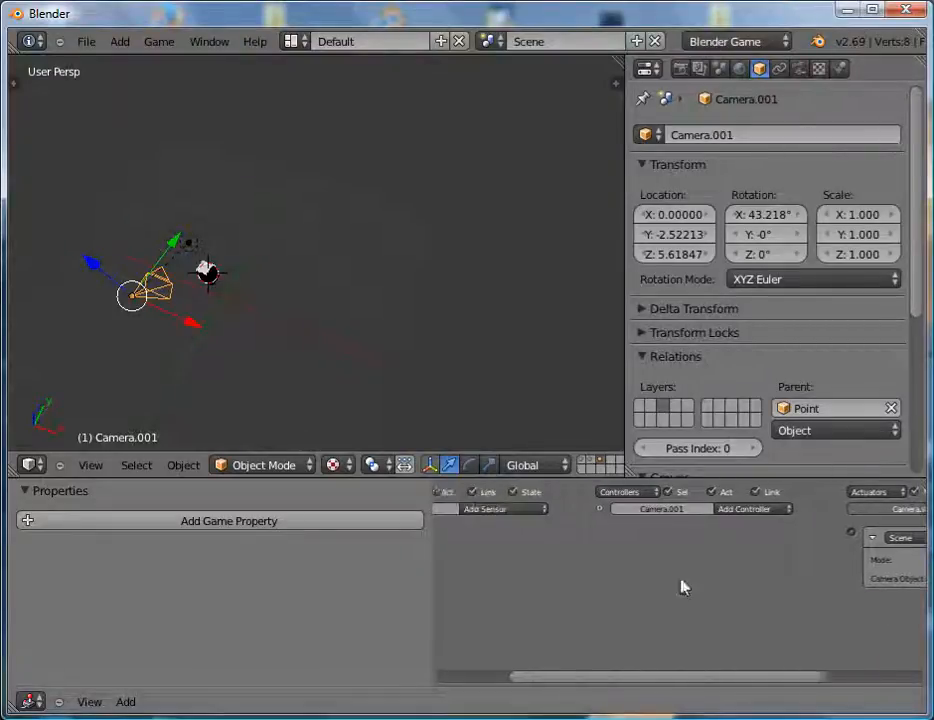
click(738, 510)
click(746, 524)
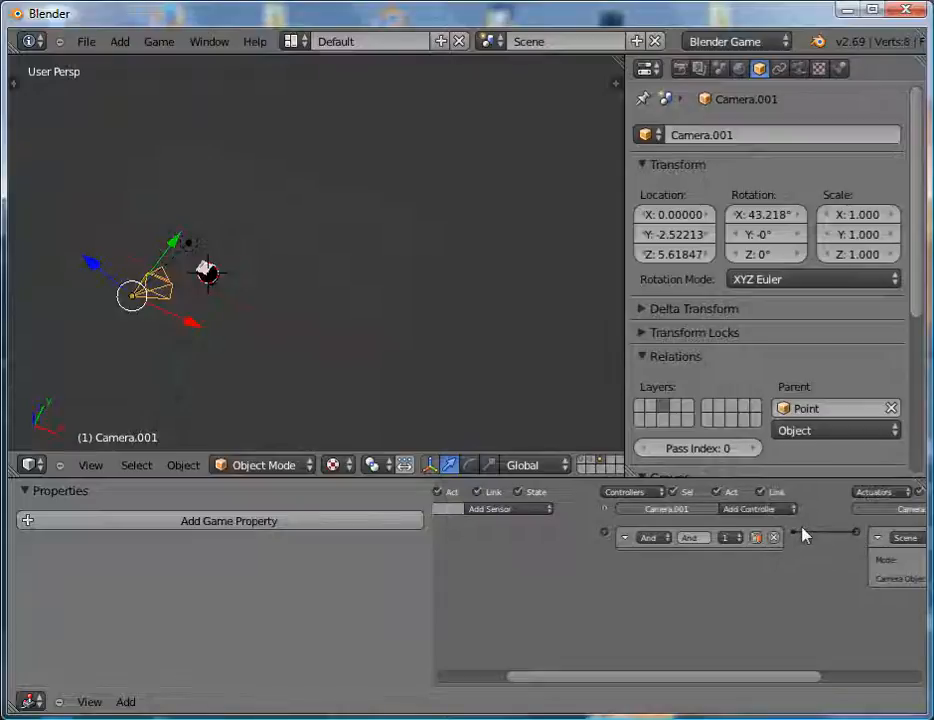
click(522, 510)
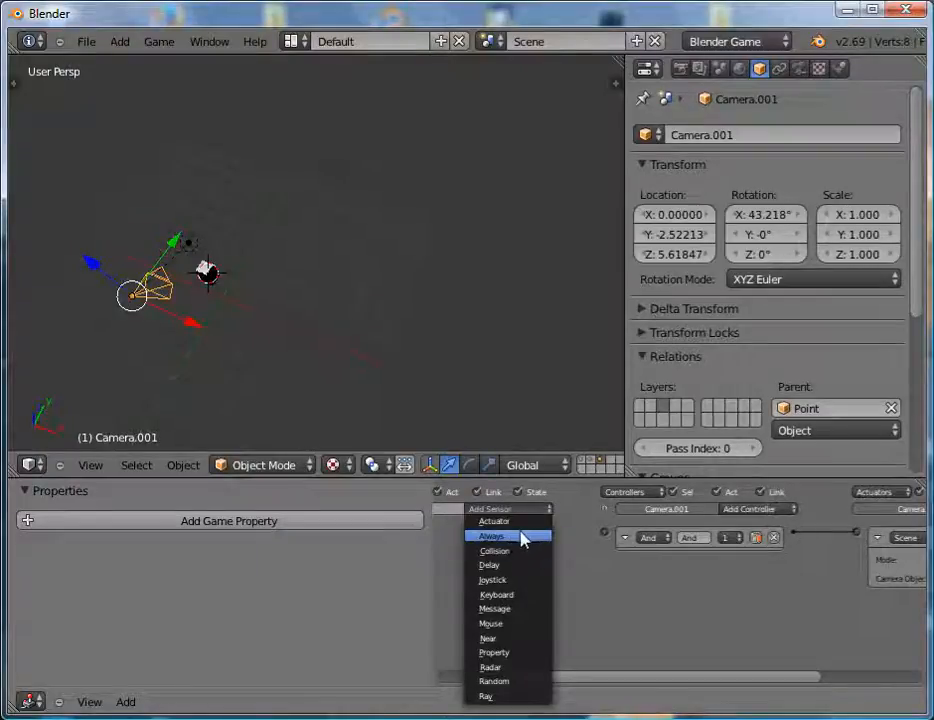
click(521, 537)
drag(611, 541, 606, 535)
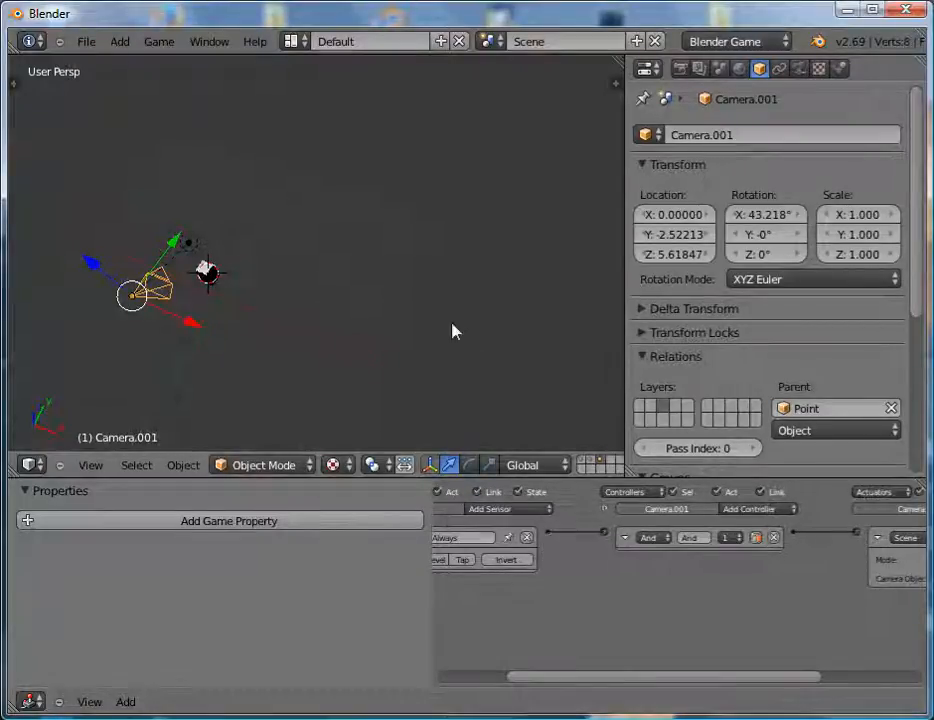
Run the game from the maze layer in a maximized 3D view and steer the player cube through the corridors to test the following camera.
key(ctrl+Up)
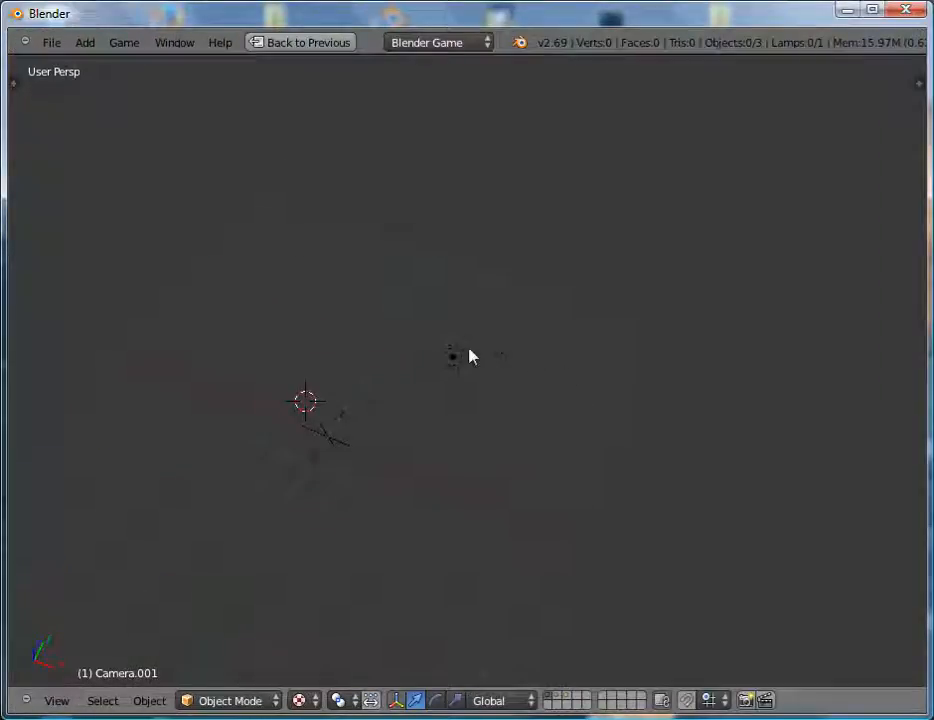
key(p)
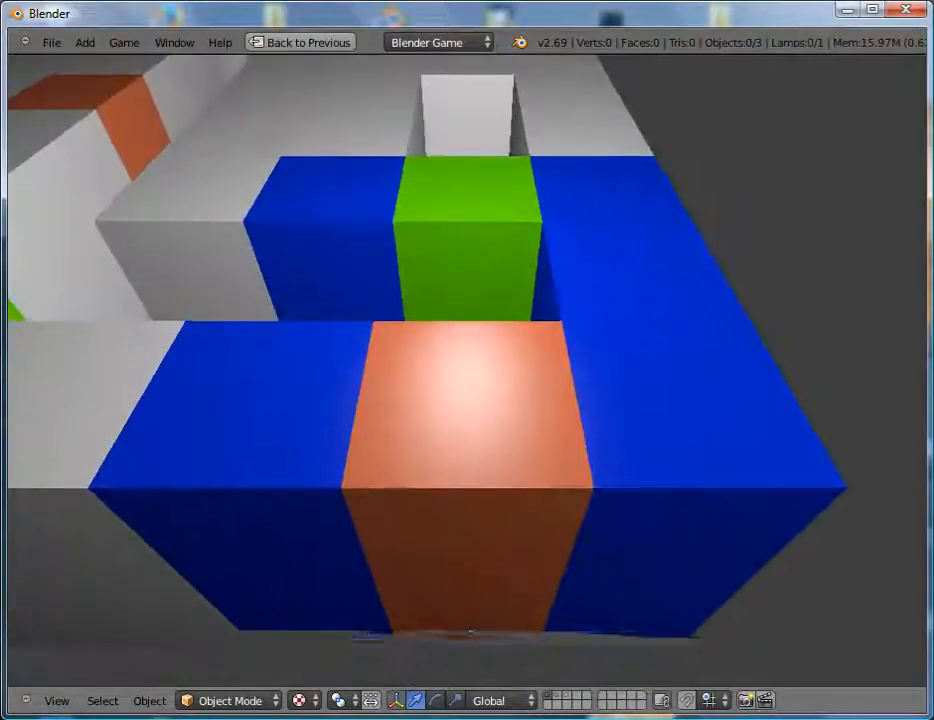
key(Left)
key(Right)
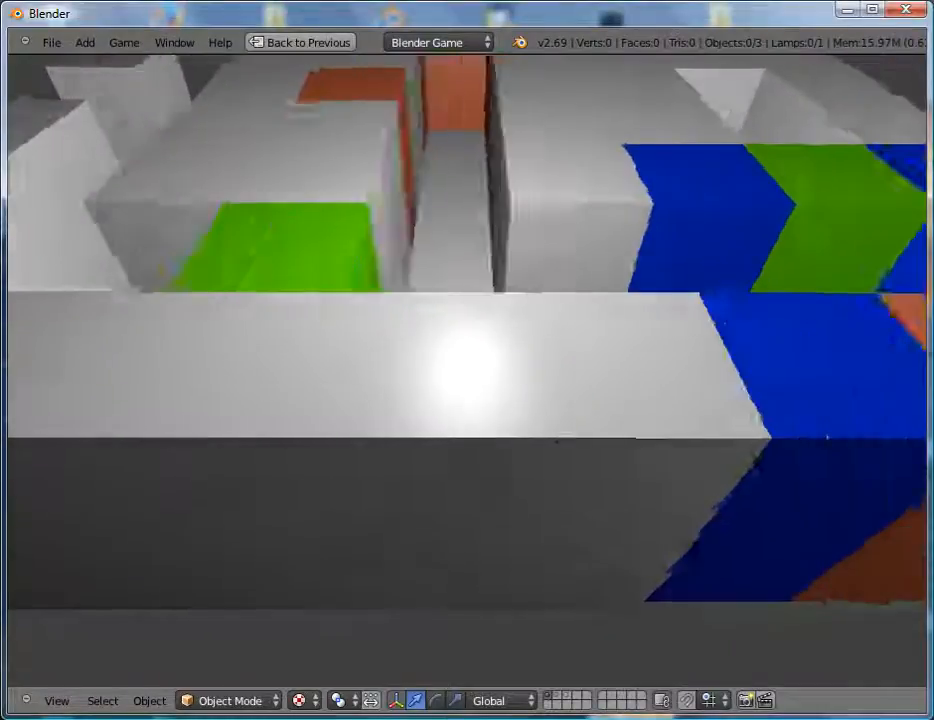
key(Up)
key(Down)
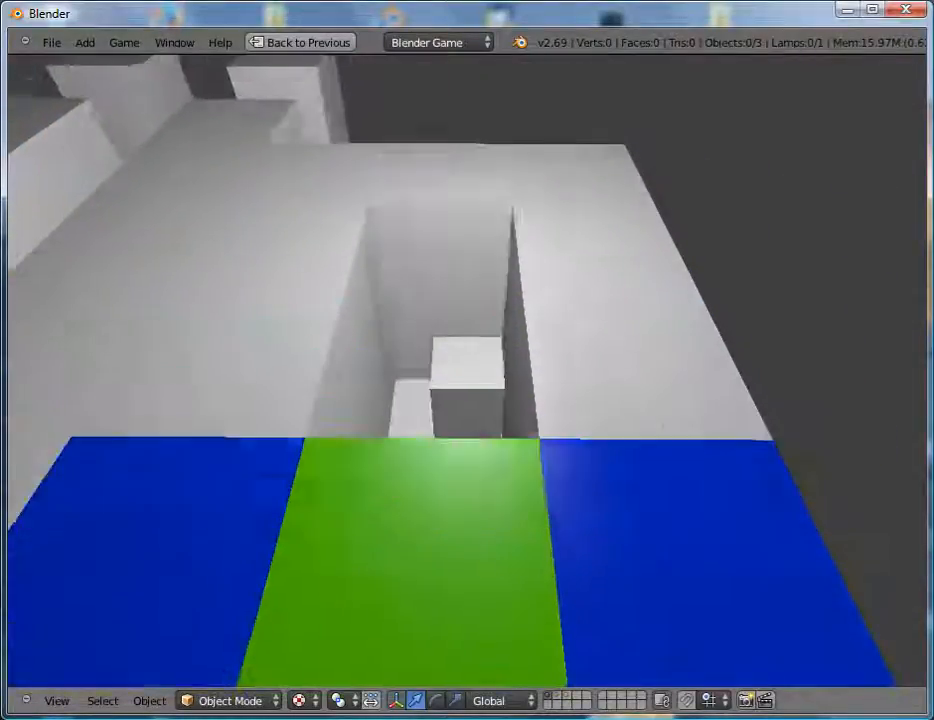
key(Up)
key(Down)
key(Left)
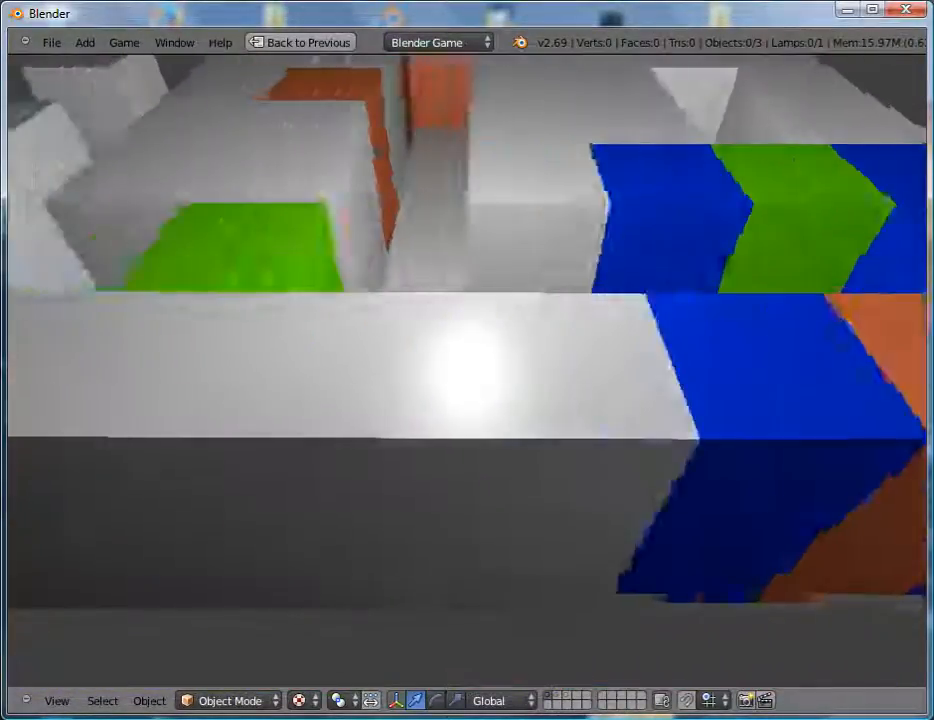
key(Right)
key(Up)
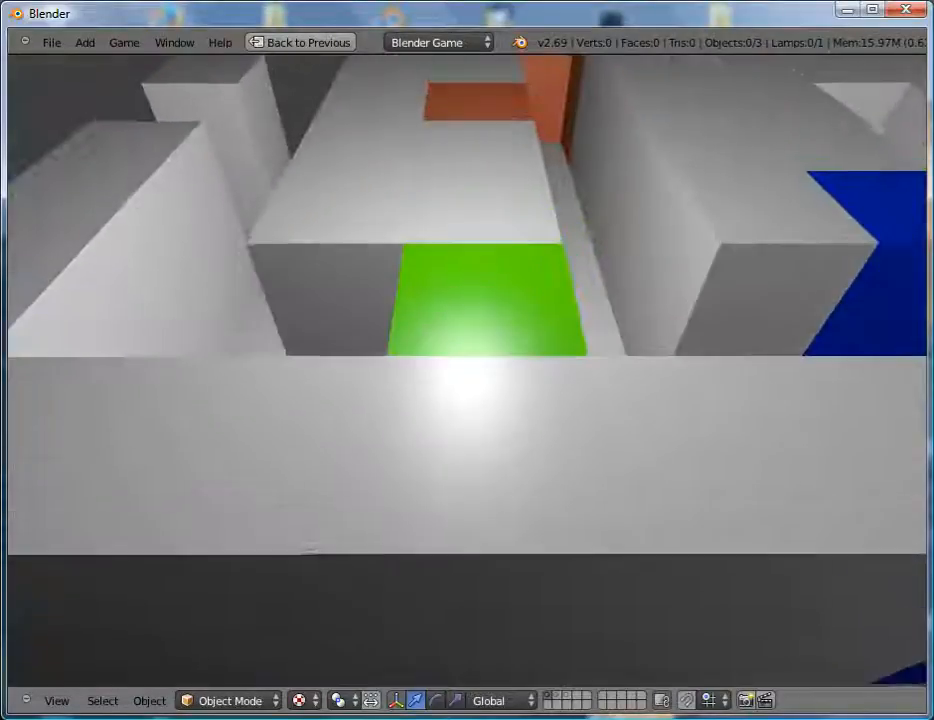
key(Right)
key(Left)
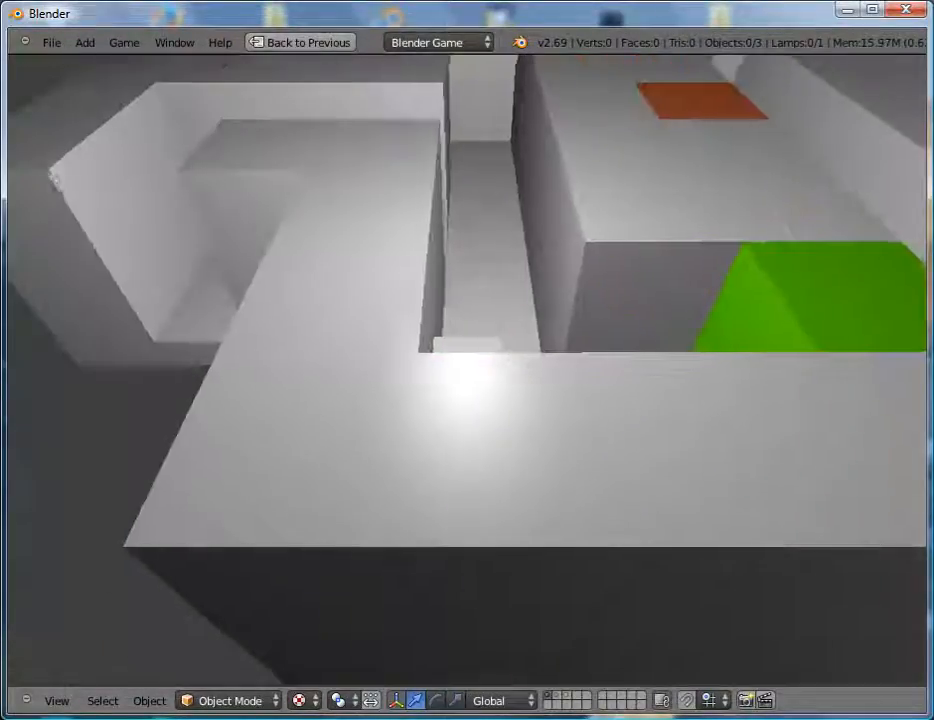
key(Up)
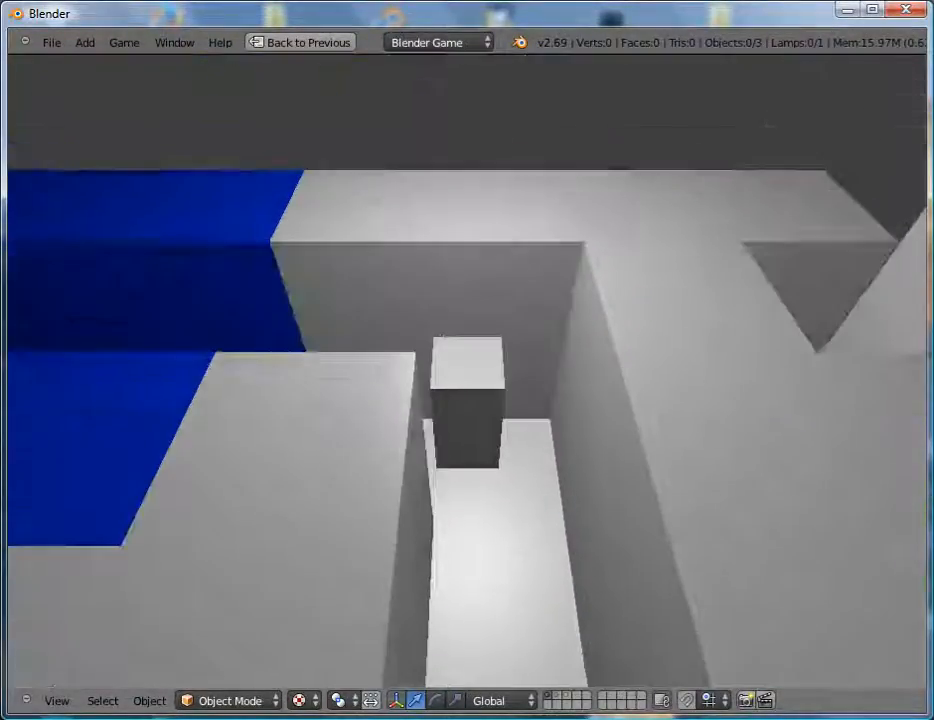
key(Down)
key(Right)
key(Down)
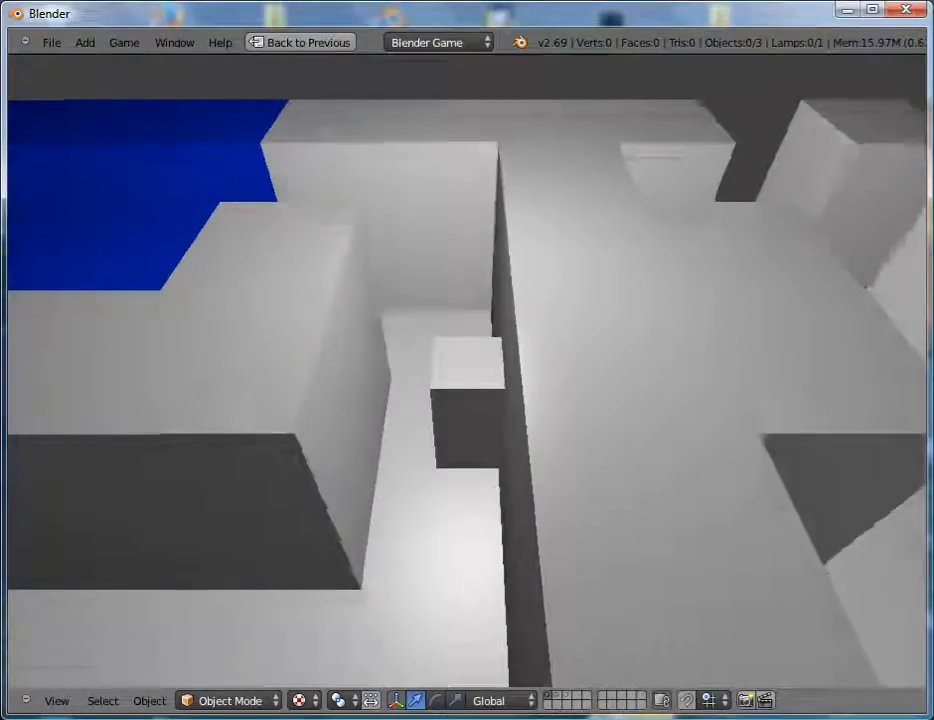
key(Left)
key(Right)
key(Left)
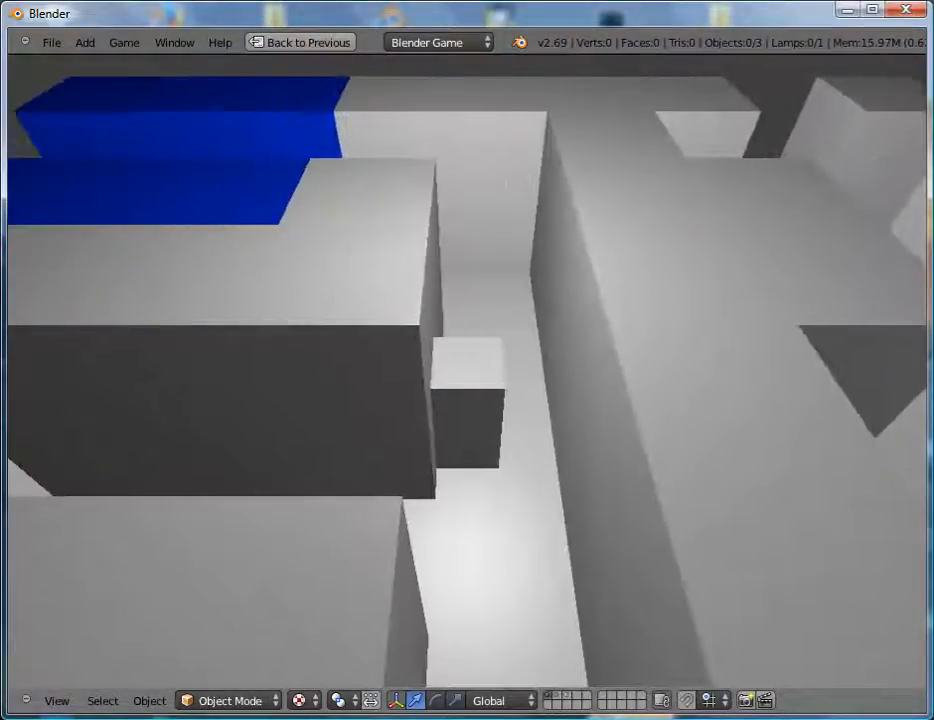
key(Right)
key(Up)
key(Down)
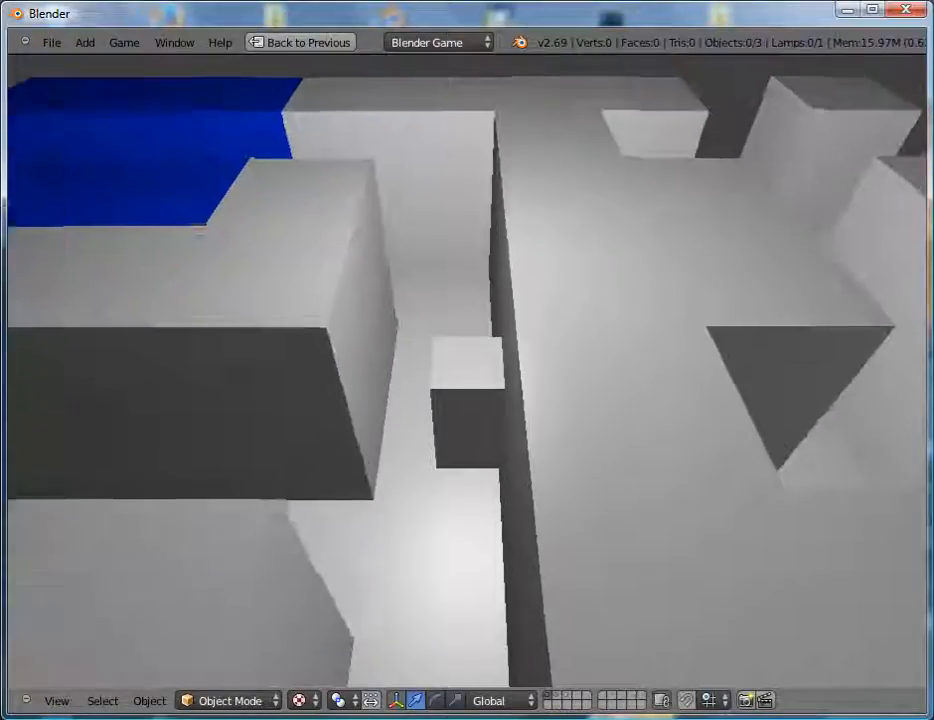
key(Up)
key(Left)
key(Left)
key(Up)
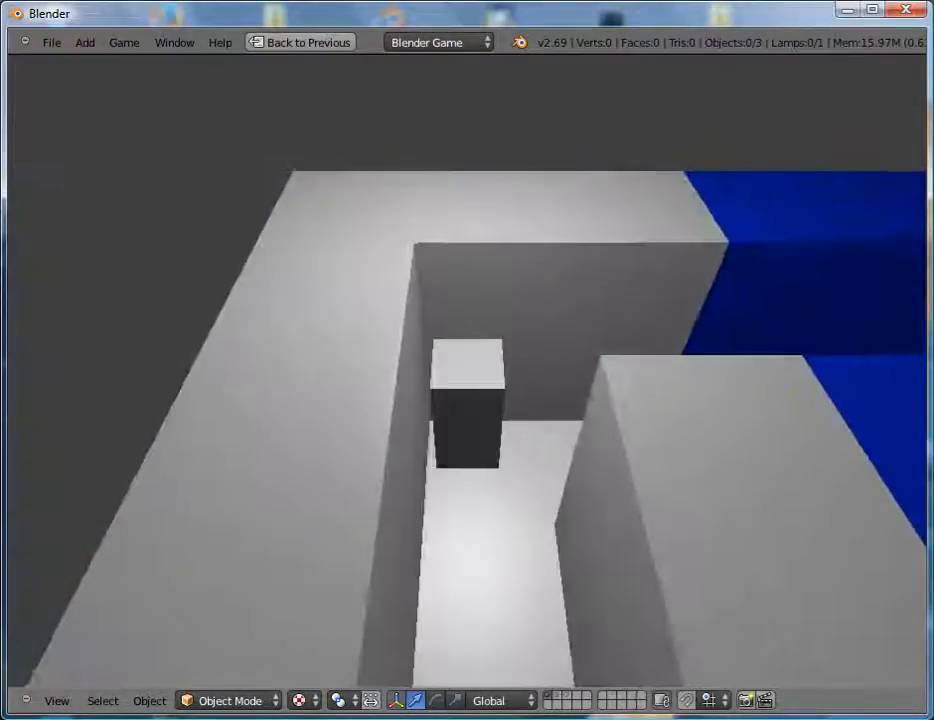
key(Down)
key(Down)
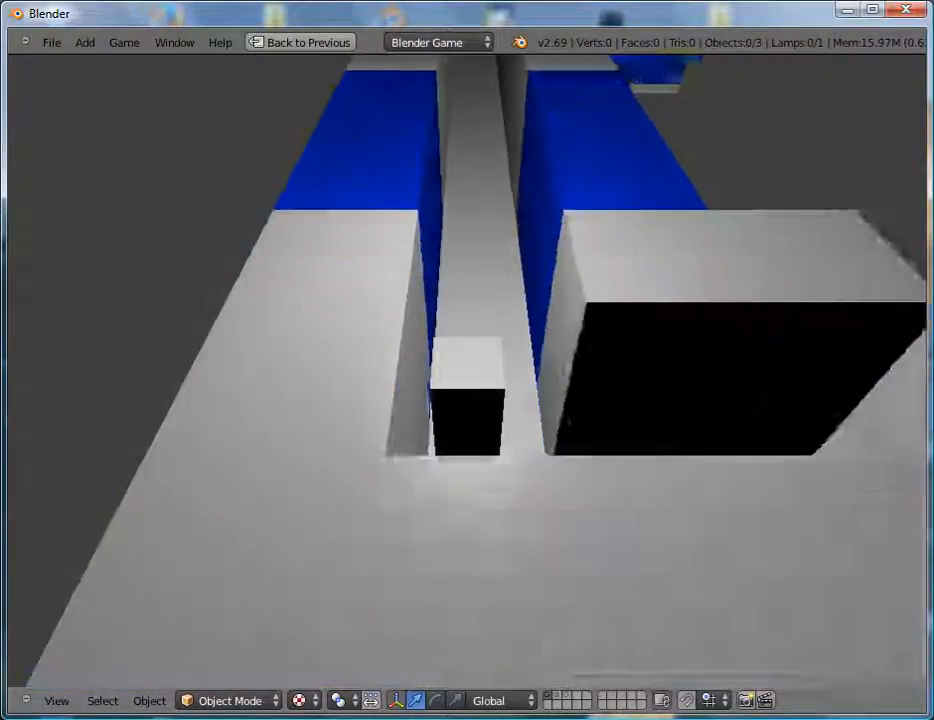
key(Up)
key(Down)
key(Right)
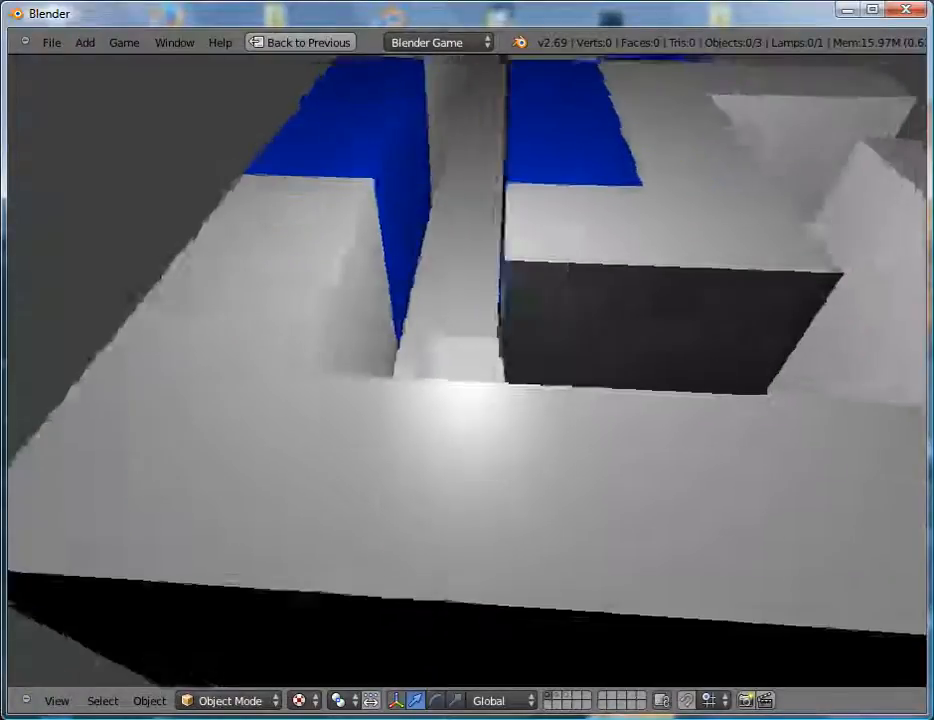
key(Left)
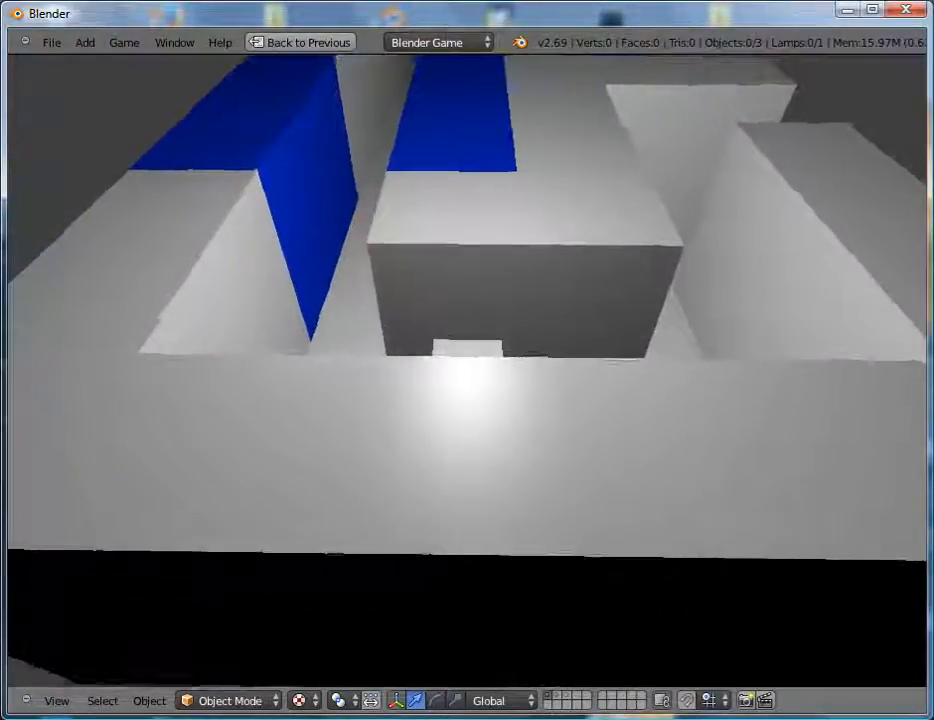
key(Down)
key(Right)
key(Left)
key(Right)
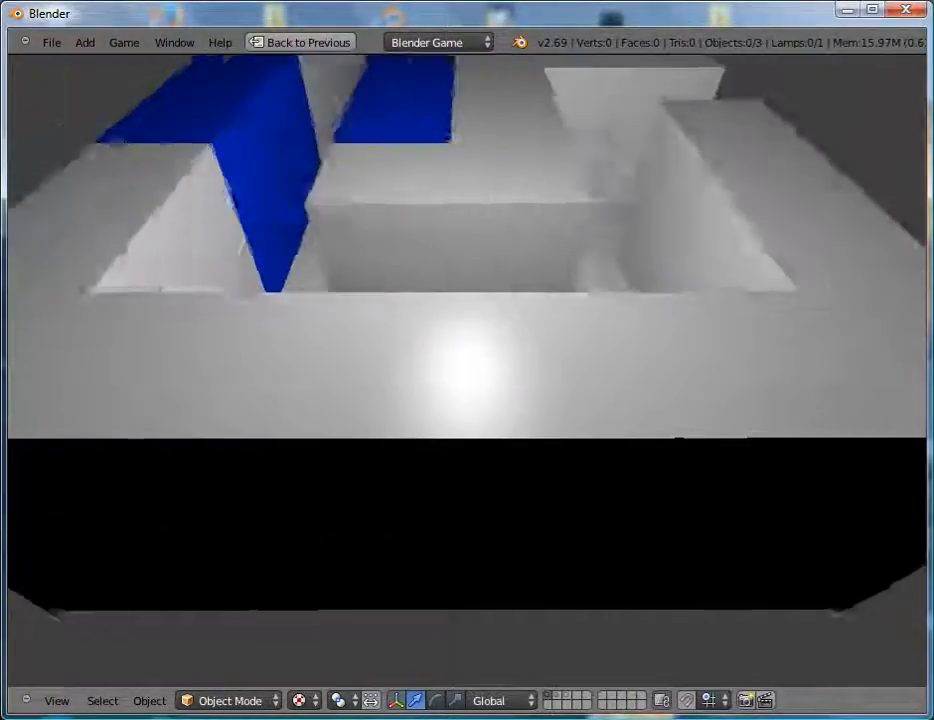
key(Up)
key(Down)
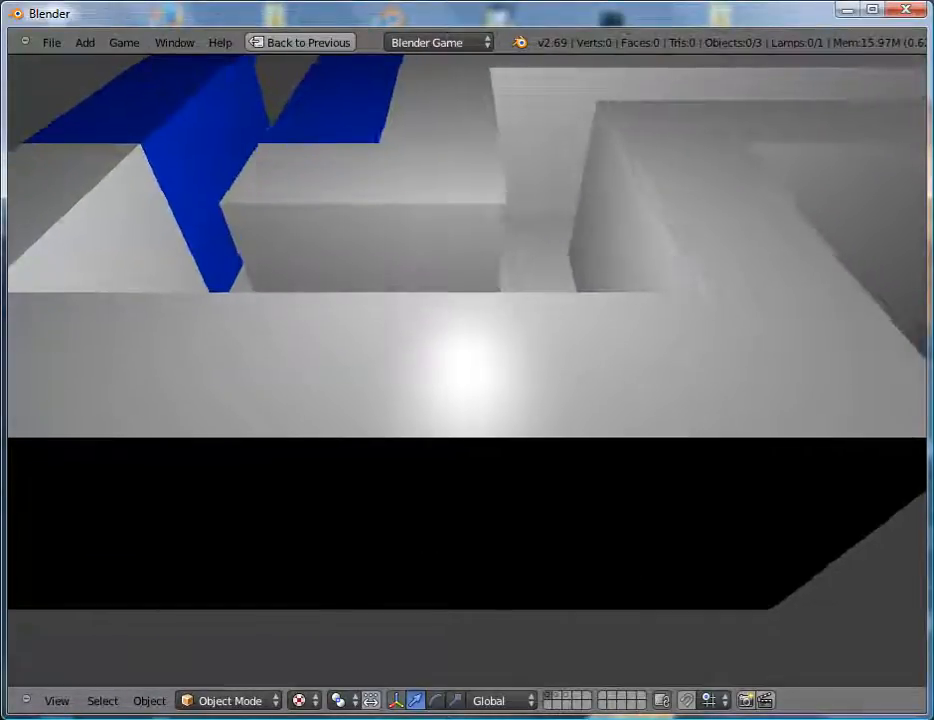
key(Right)
key(Left)
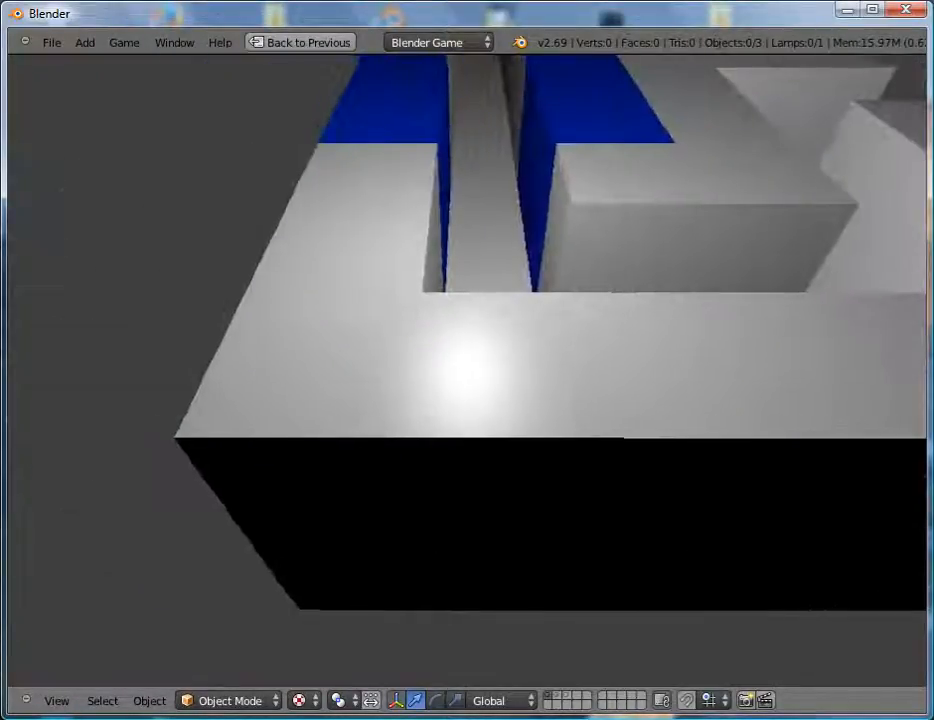
key(Right)
key(Left)
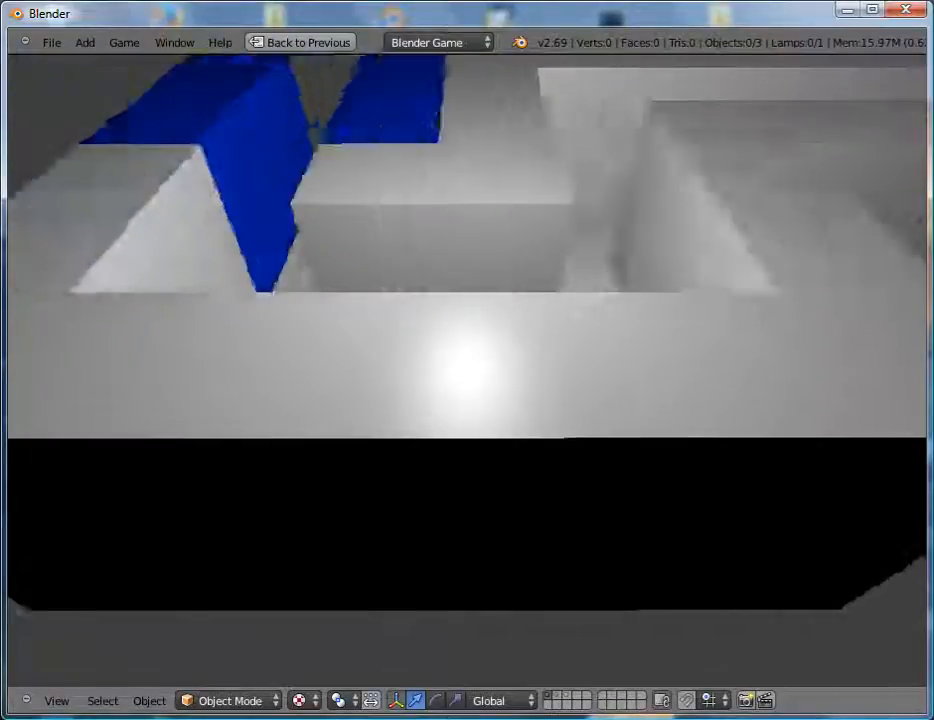
key(Up)
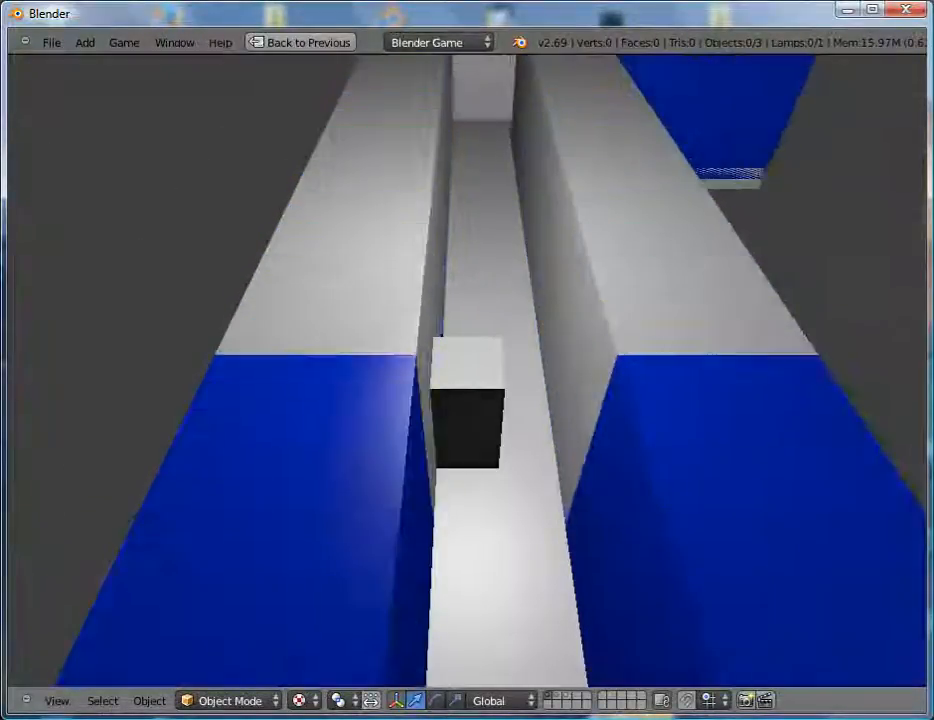
key(Right)
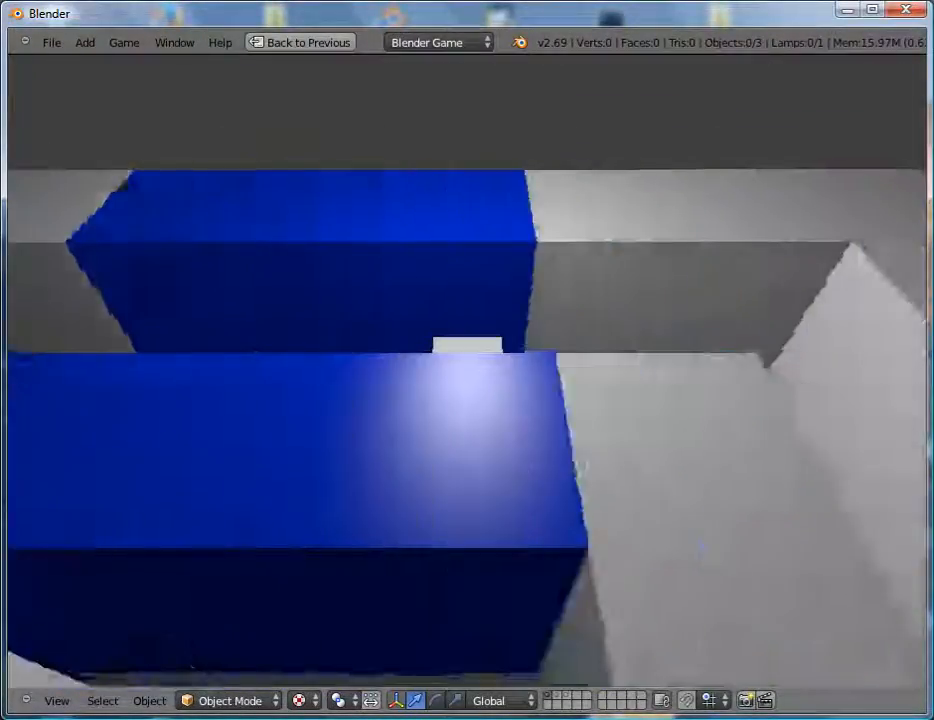
key(Up)
key(Up)
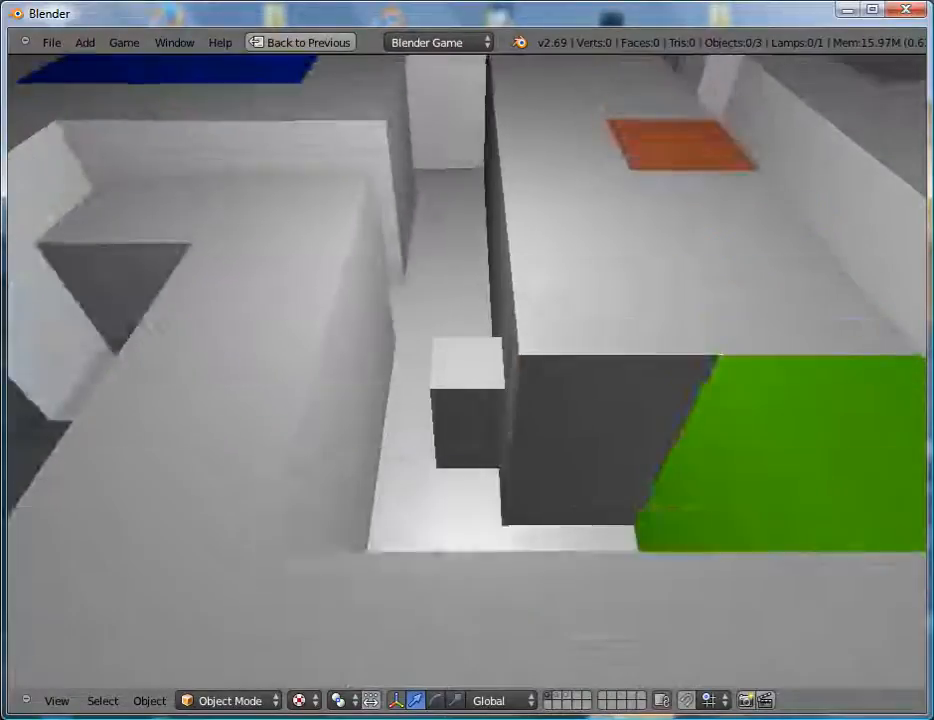
key(Down)
key(Left)
key(Right)
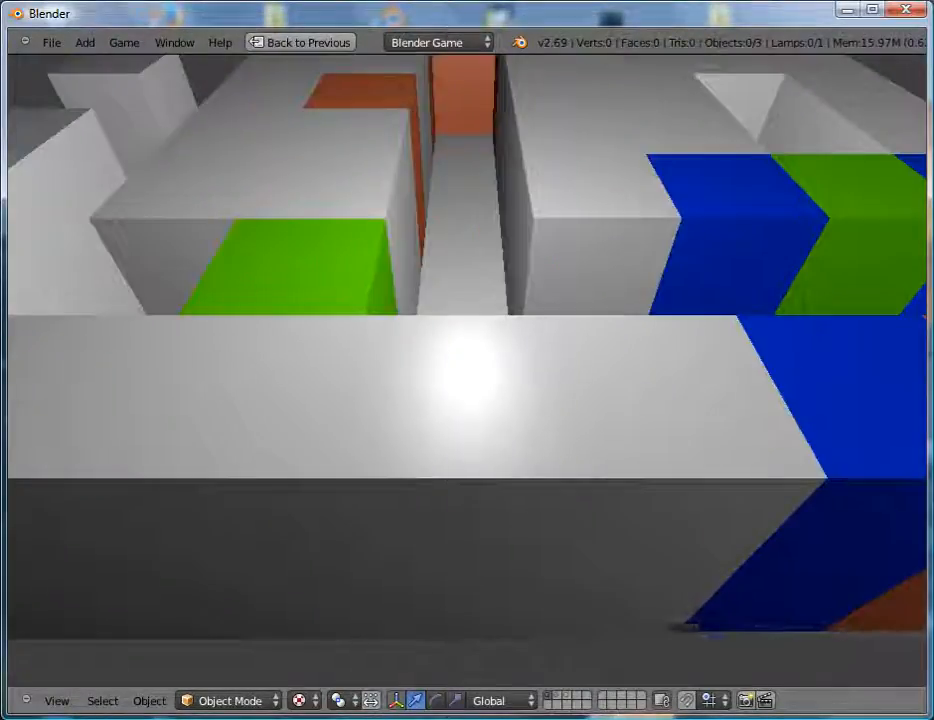
key(Down)
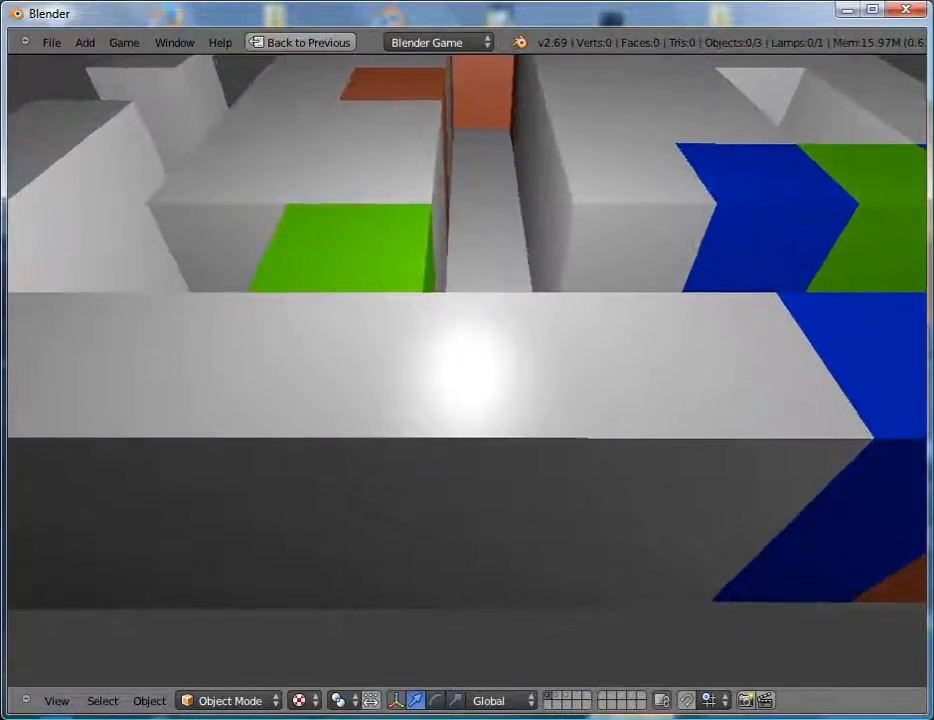
key(Right)
key(Right)
key(Left)
key(Right)
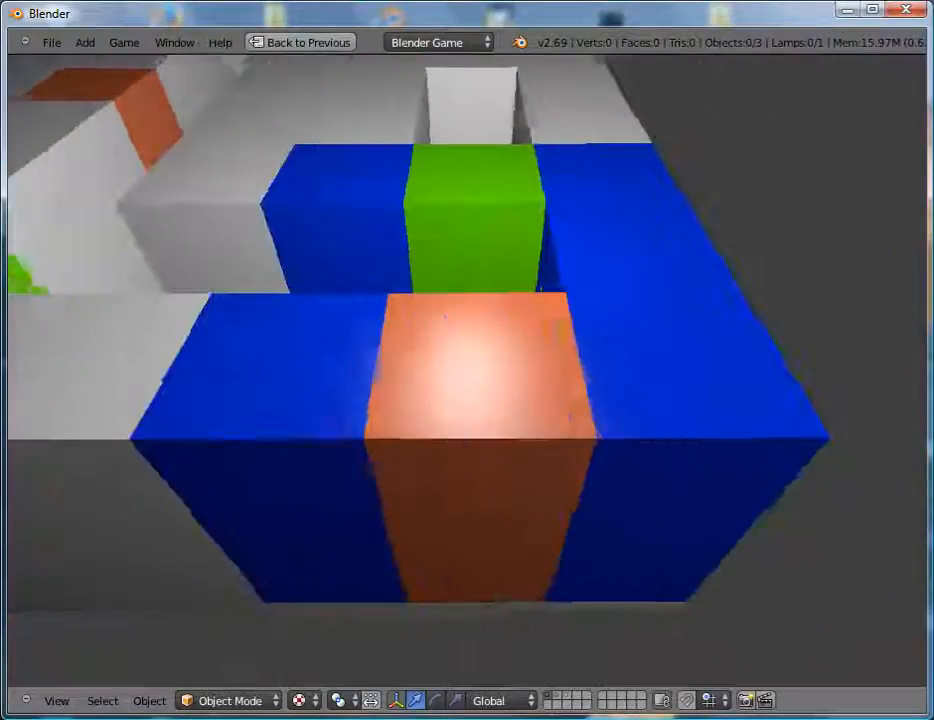
key(Up)
key(Down)
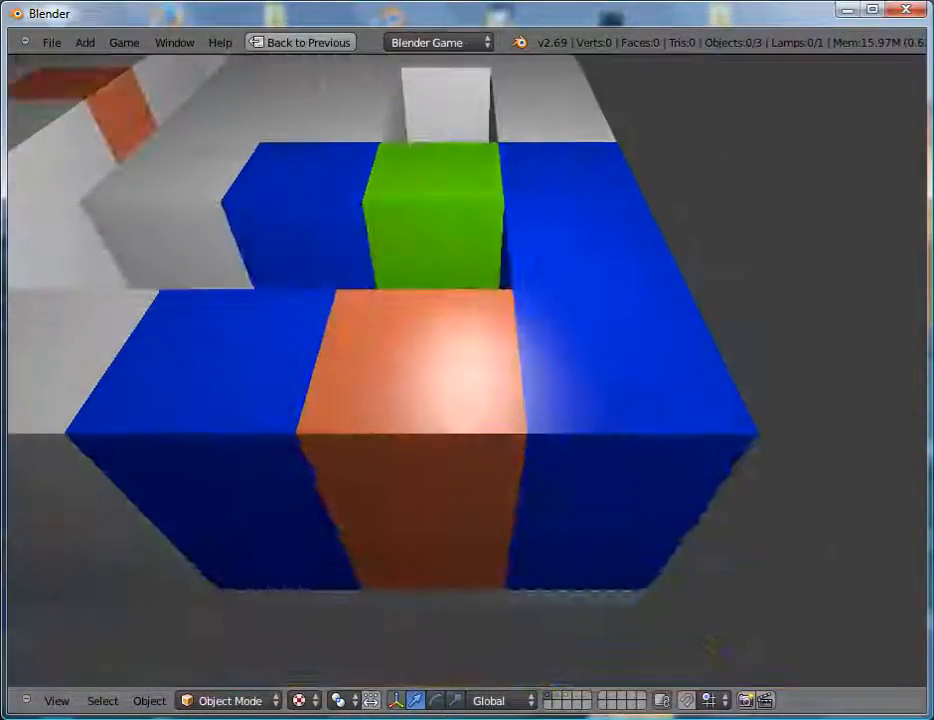
key(Left)
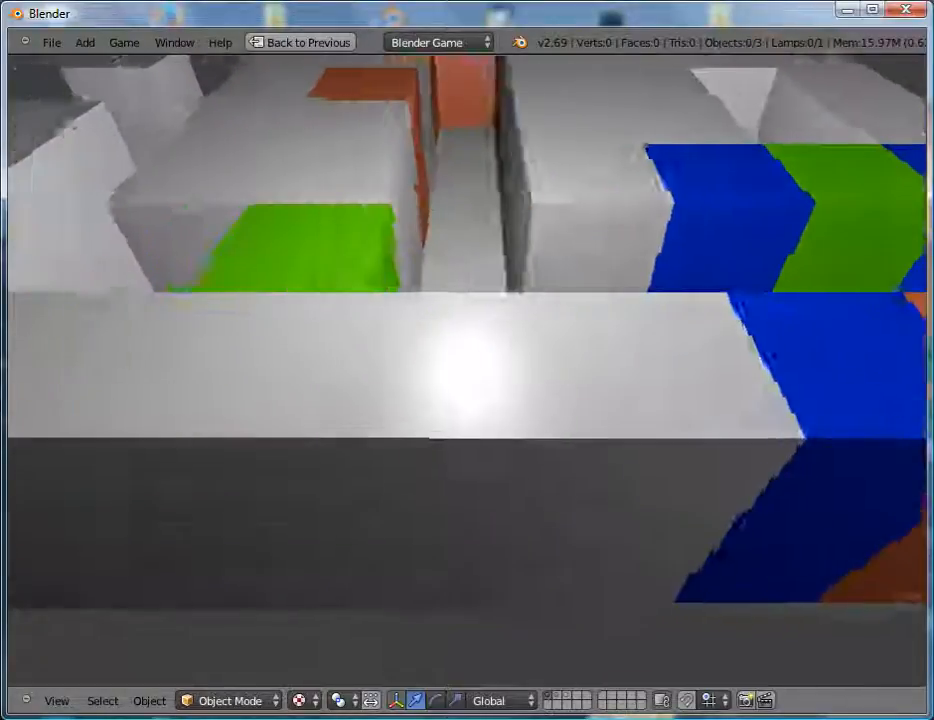
key(Left)
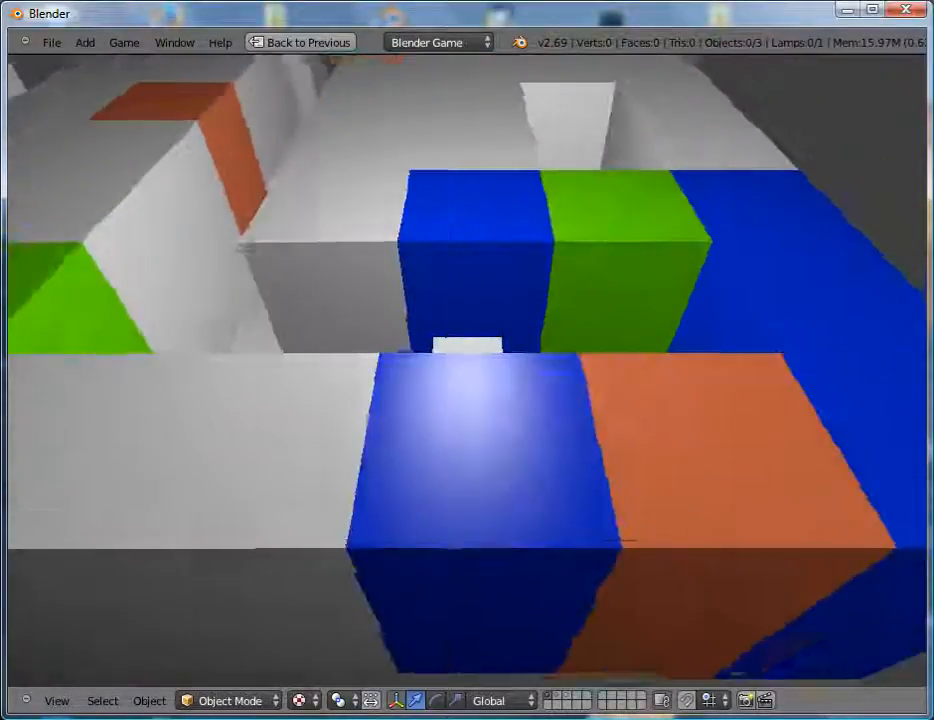
key(Left)
key(Down)
key(Up)
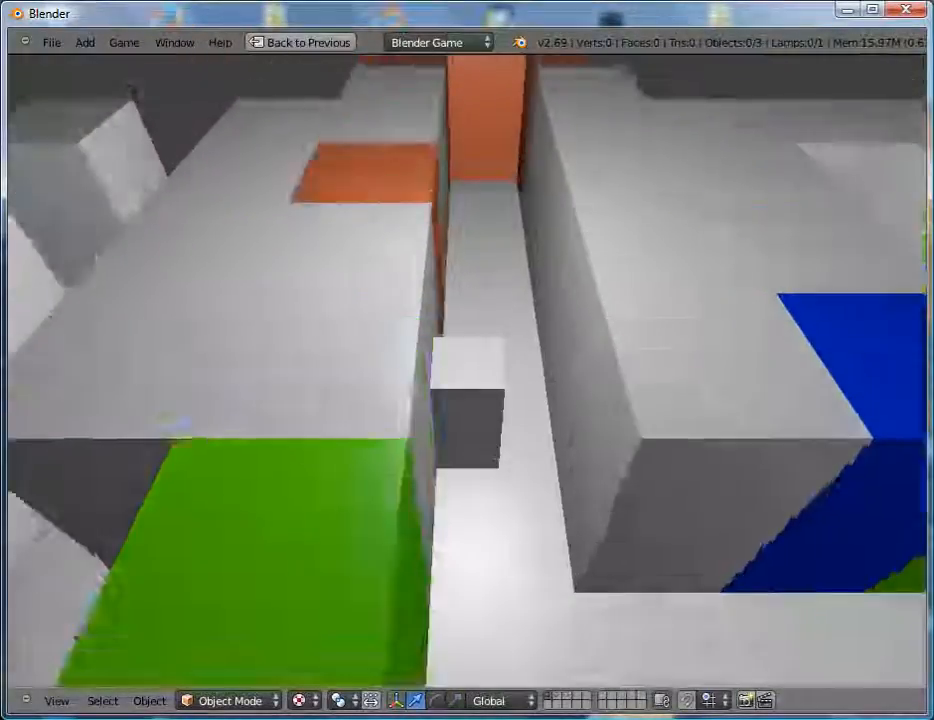
key(Up)
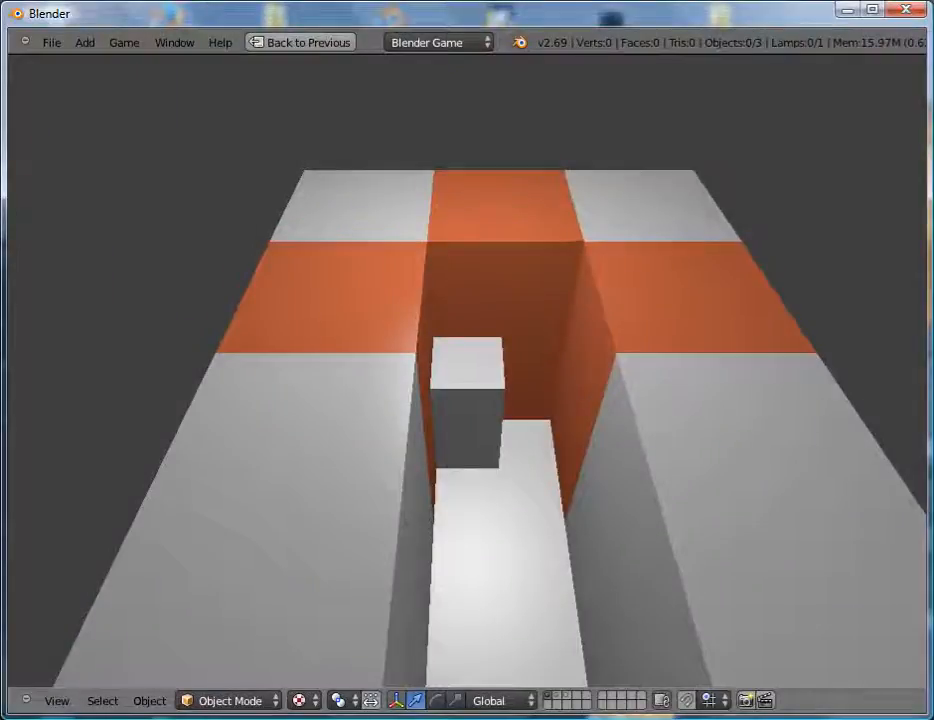